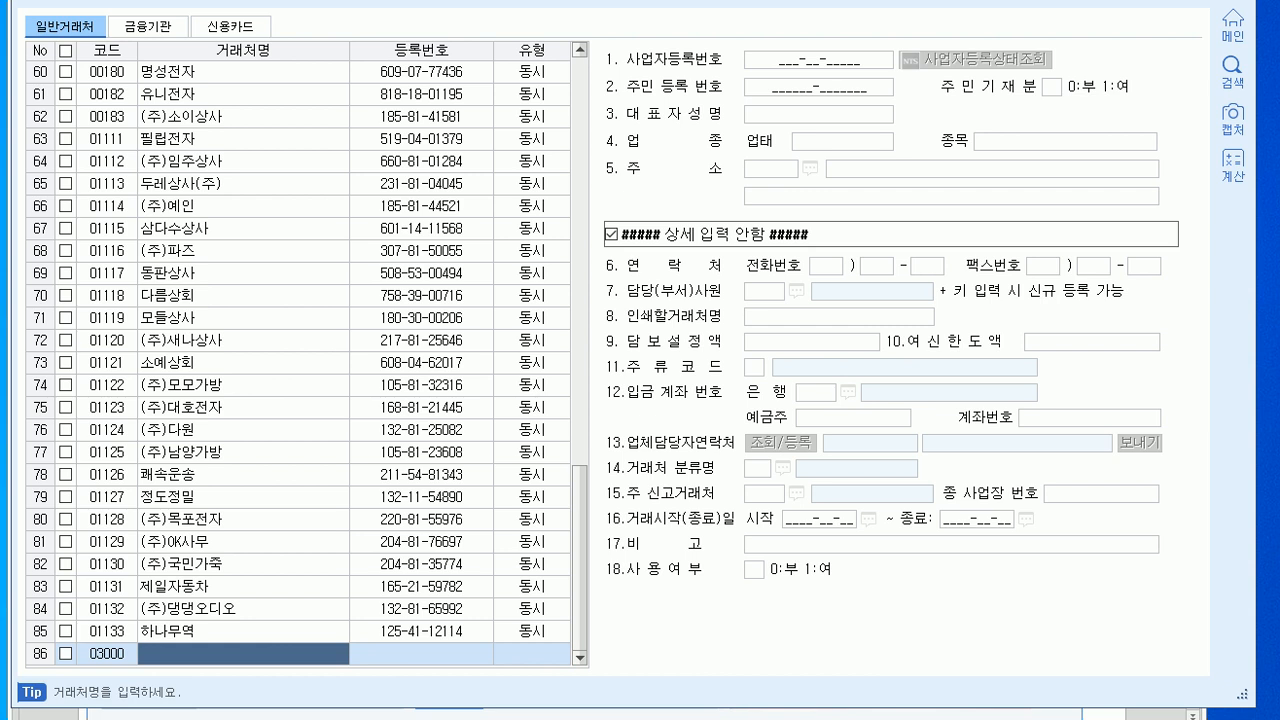
- Name the new general vendor with code 03000 "(주)나우전자" and accept 동시 as its transaction type
text(()
text(주))
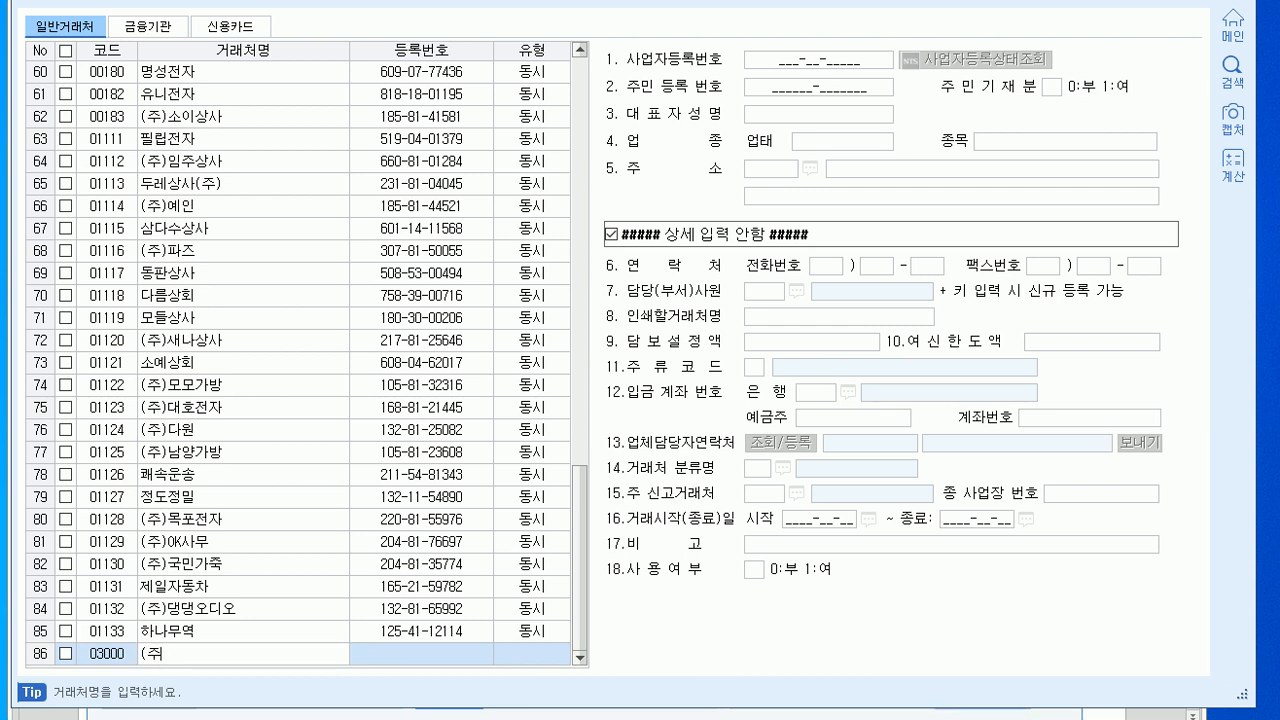
text(ㄴ우전자)
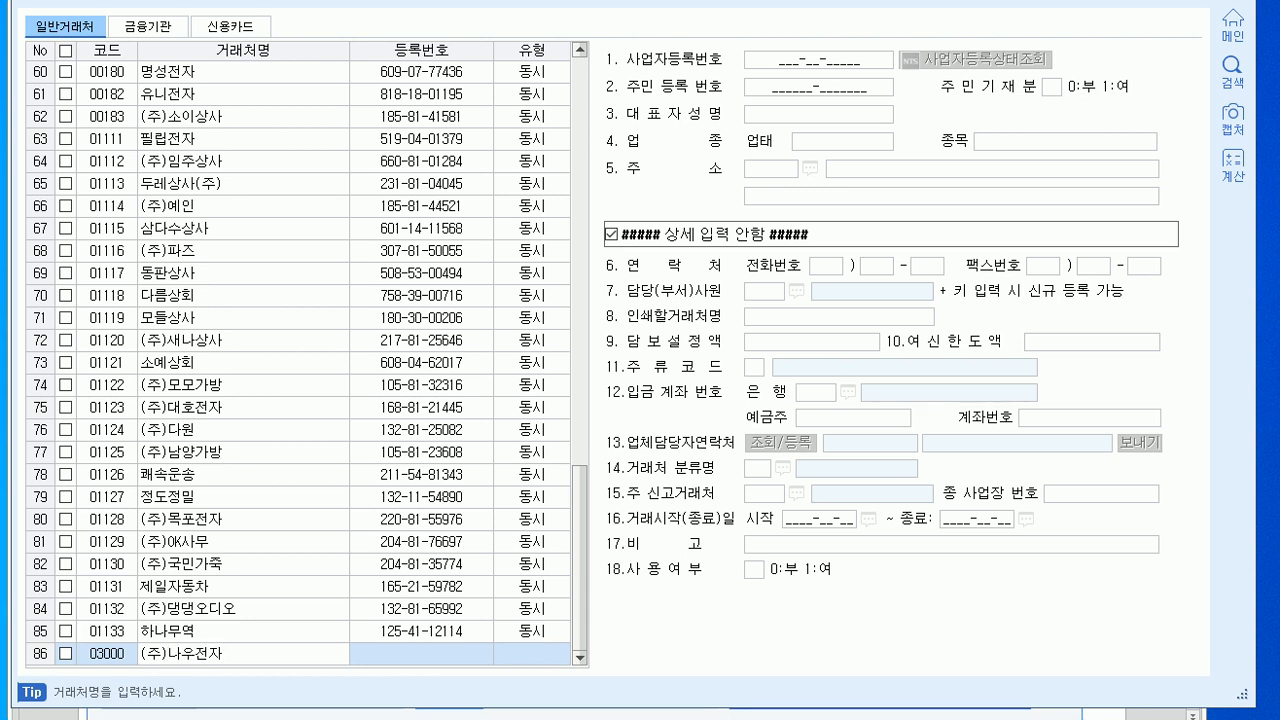
key(Return)
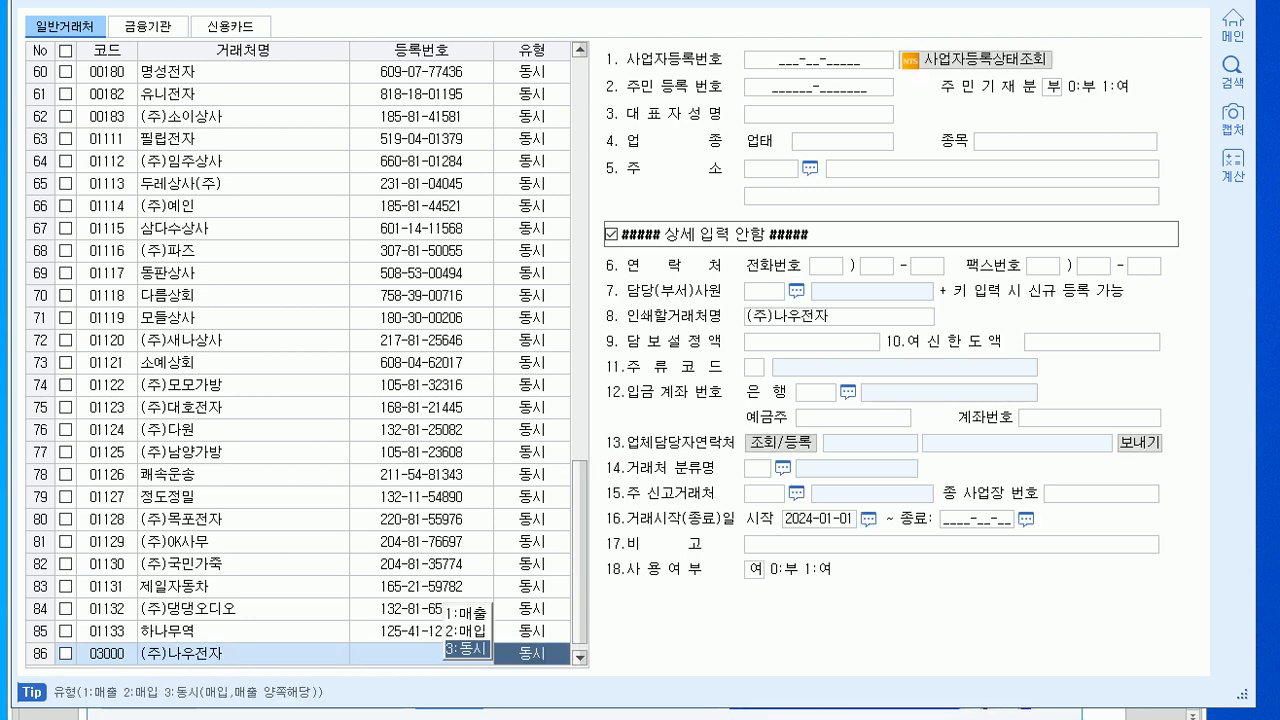
key(Return)
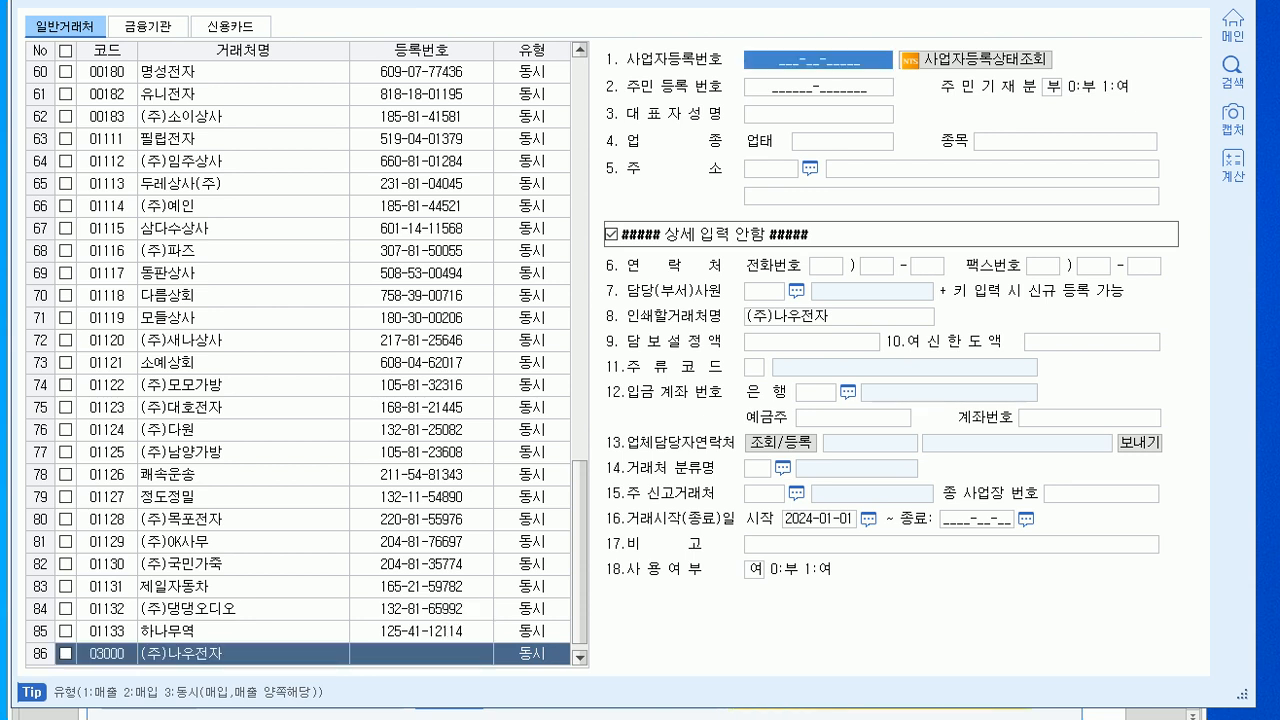
- Enter the vendor's business registration number and the representative's name
text(10881-)
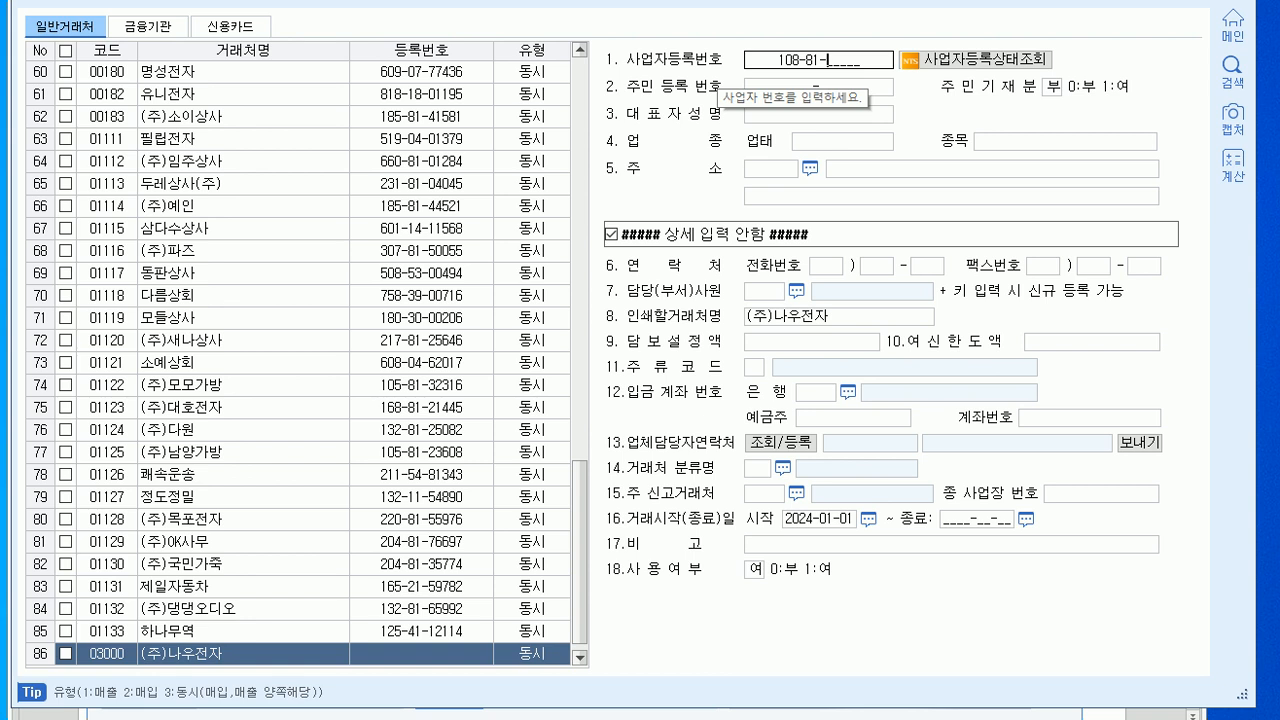
text(13579)
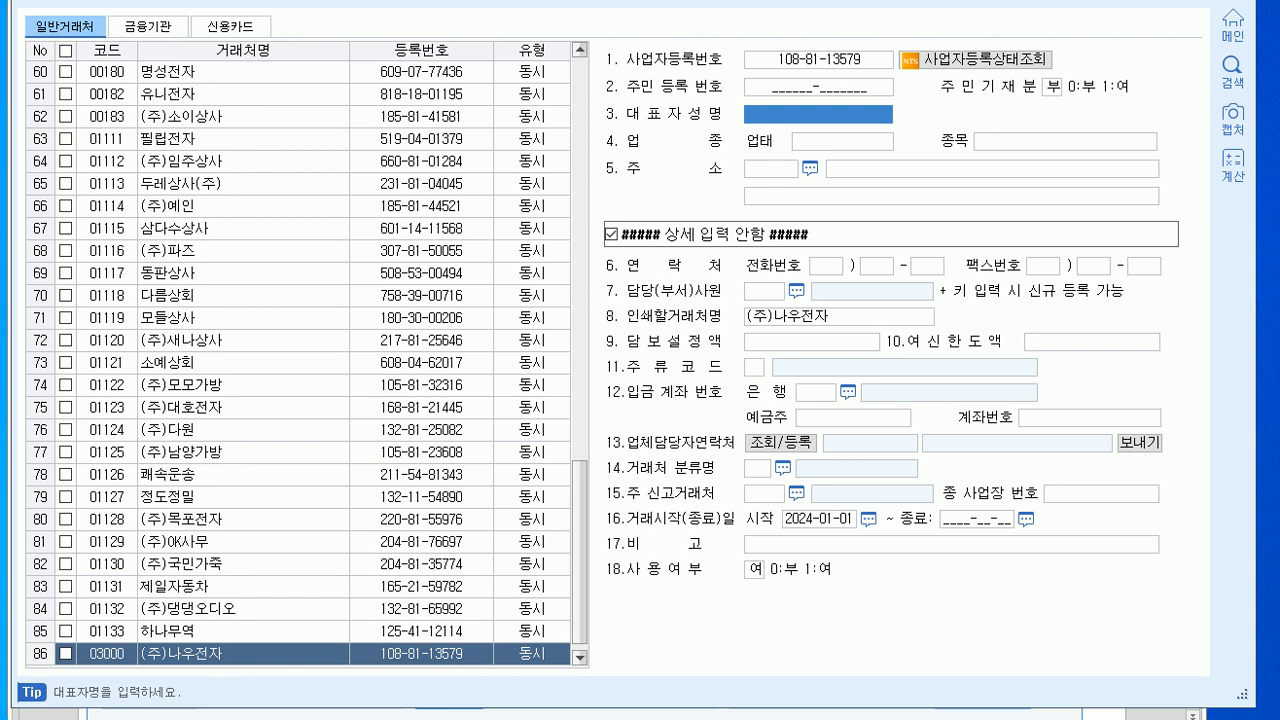
text(김낭)
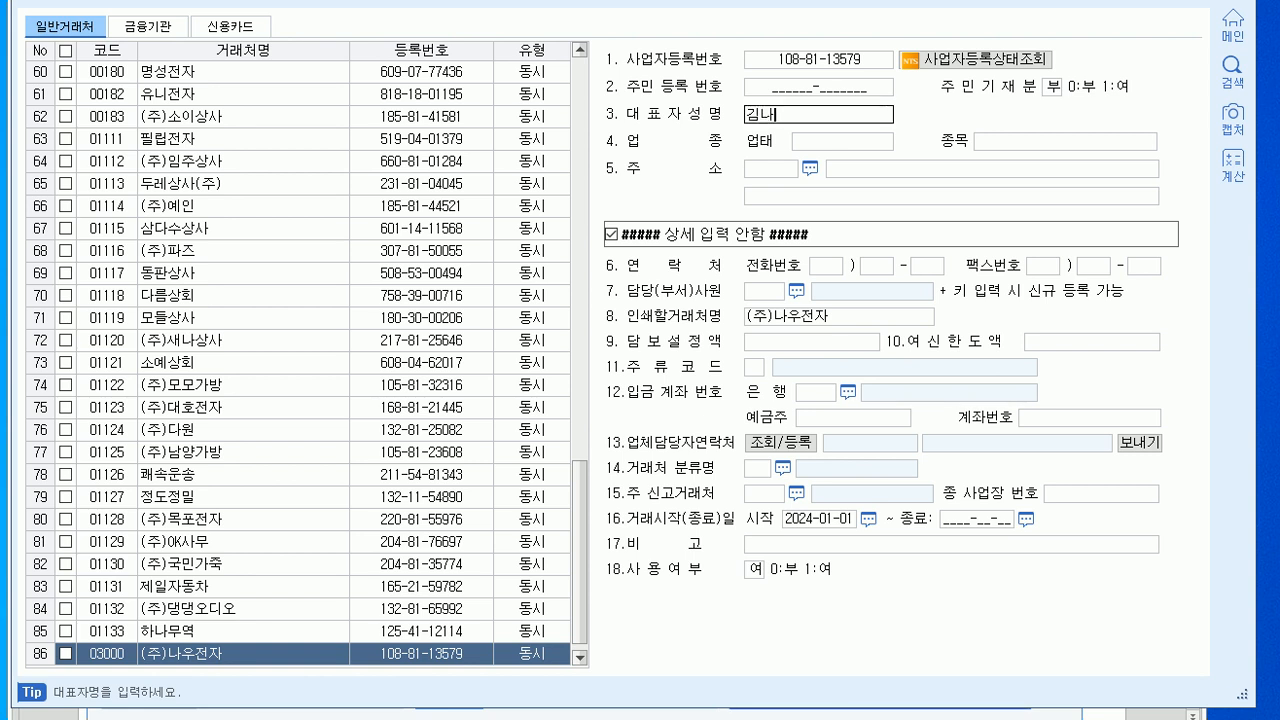
text(우)
key(Return)
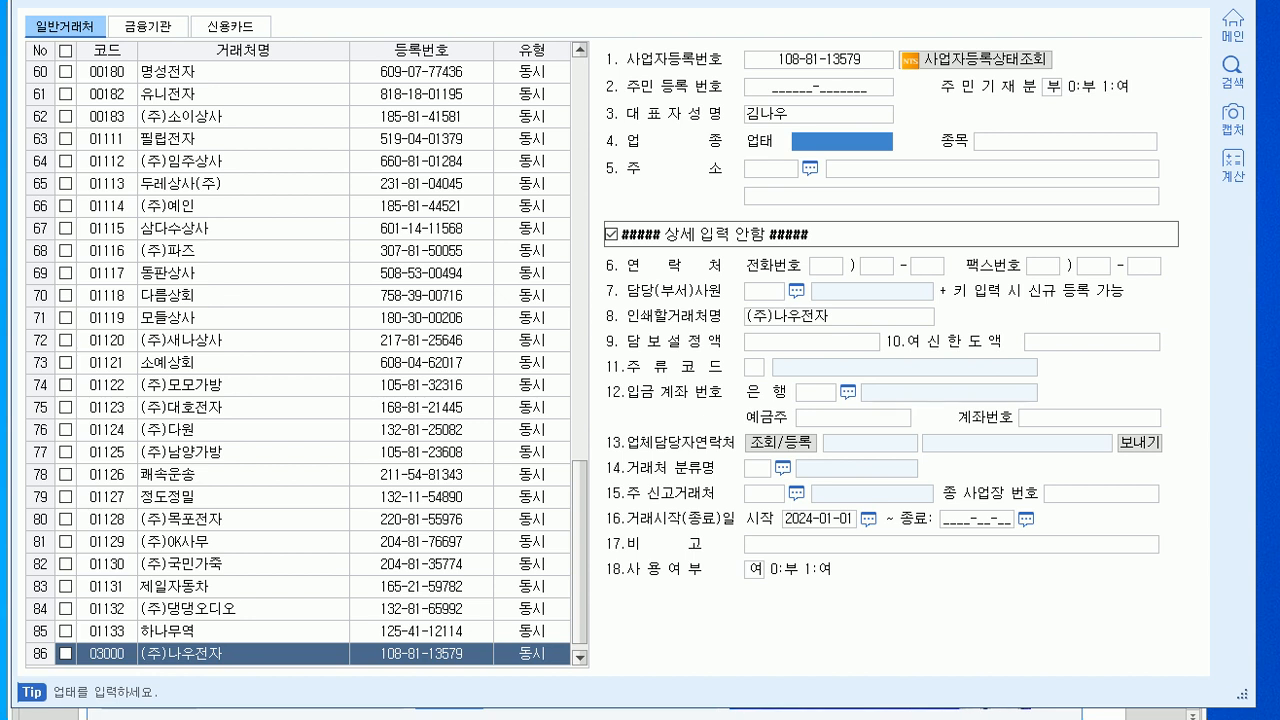
- Set the vendor's business type (업태) to 제조 and its item (종목) to 전자제품
text(제조)
key(Return)
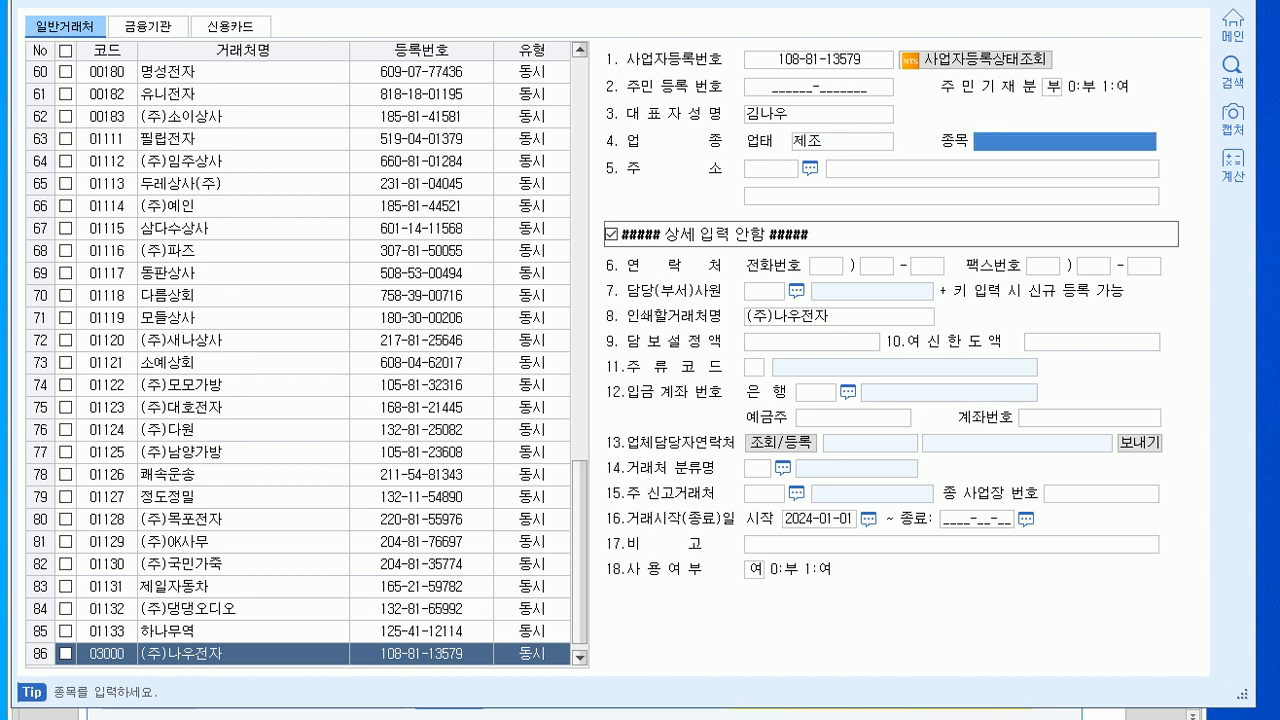
text(전자제푸ㅁ)
key(Return)
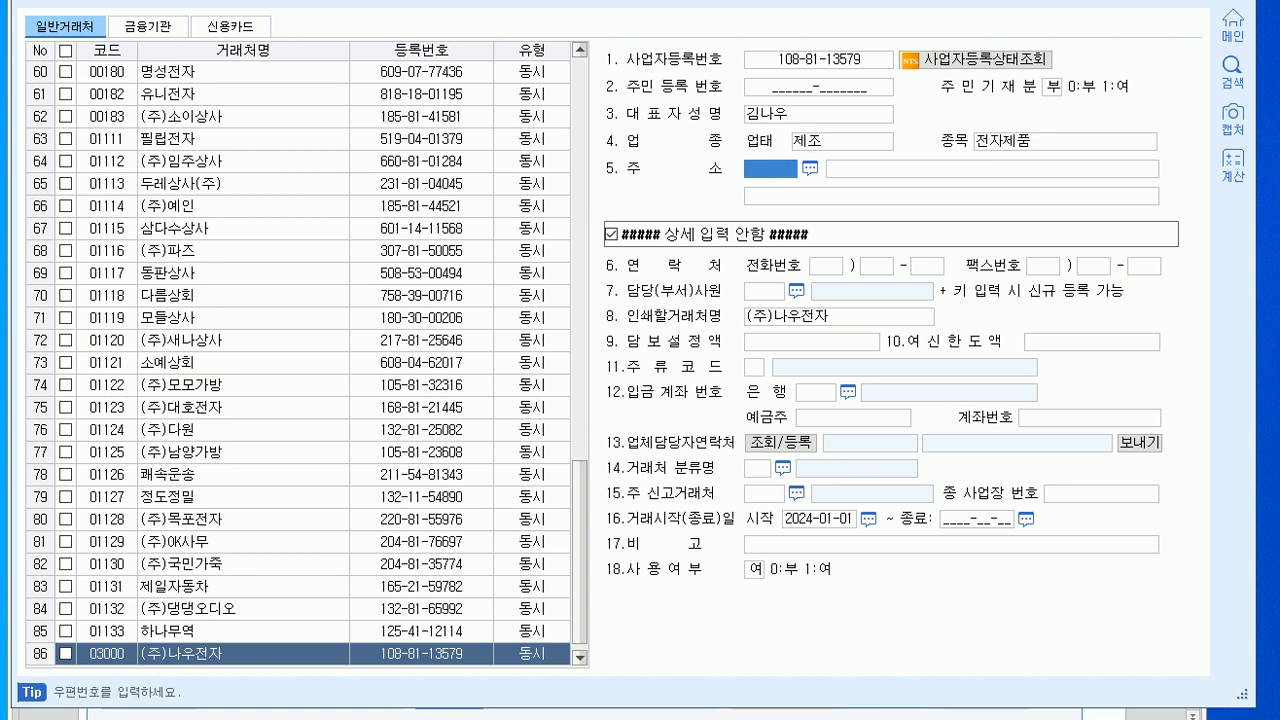
- Leave the postal code blank and fill in the vendor's business address from the exam document
key(Return)
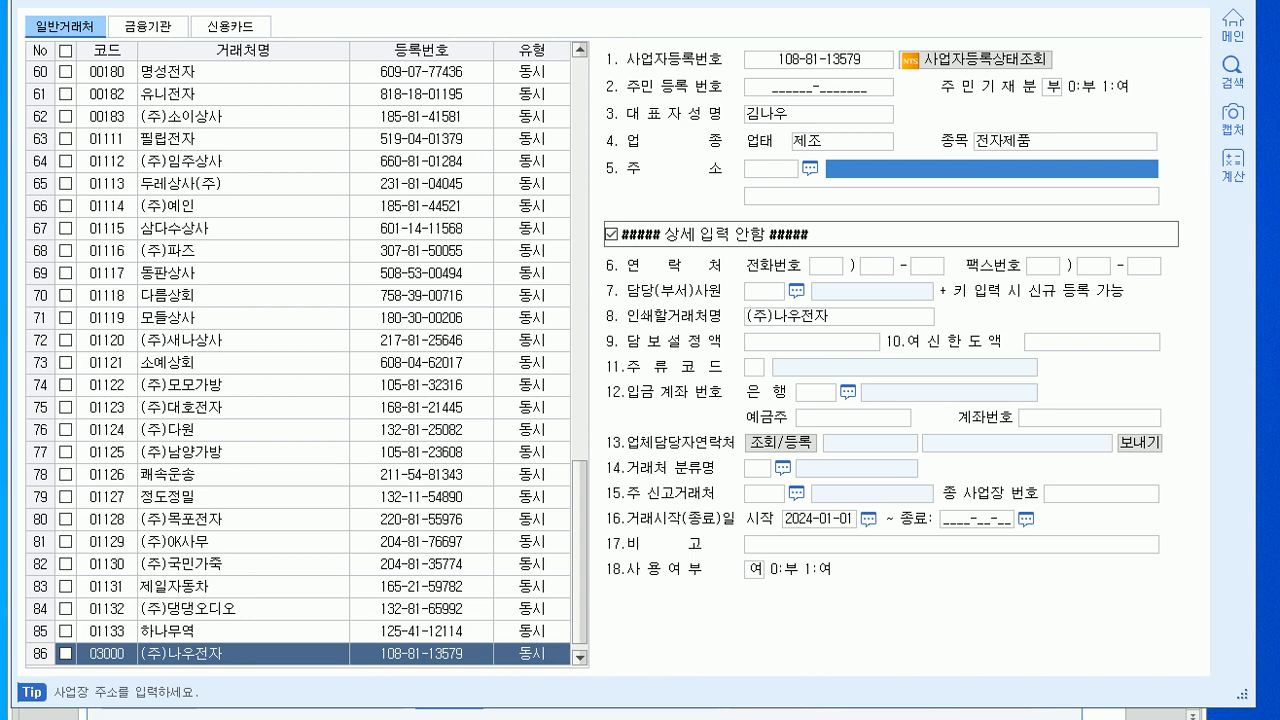
key(alt+Tab)
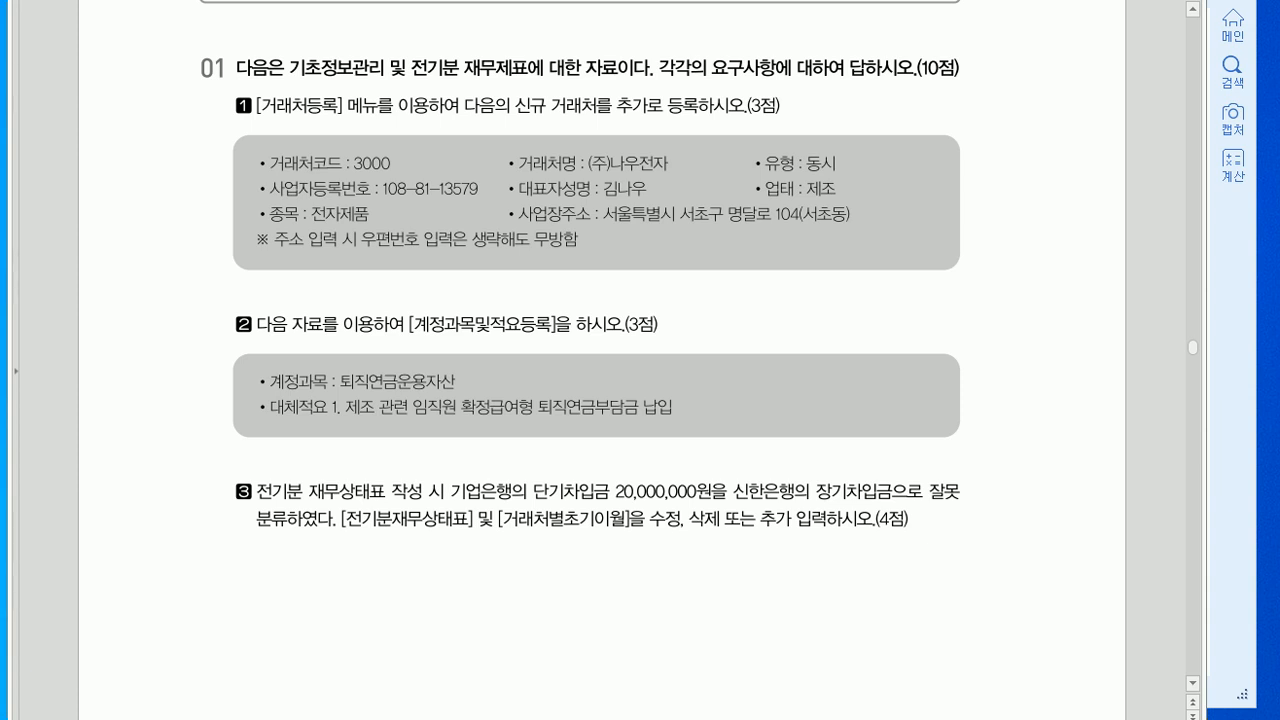
key(alt+Tab)
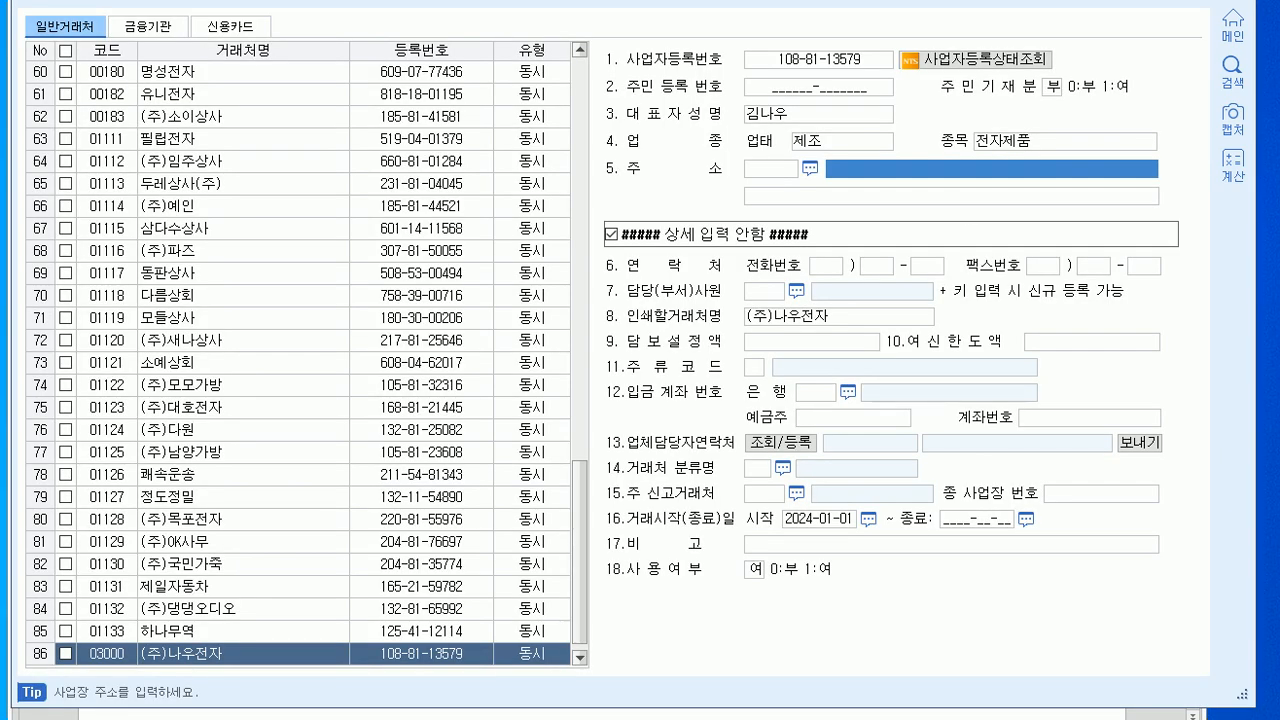
text(서울특별시 서초구 명달로 104(서초동))
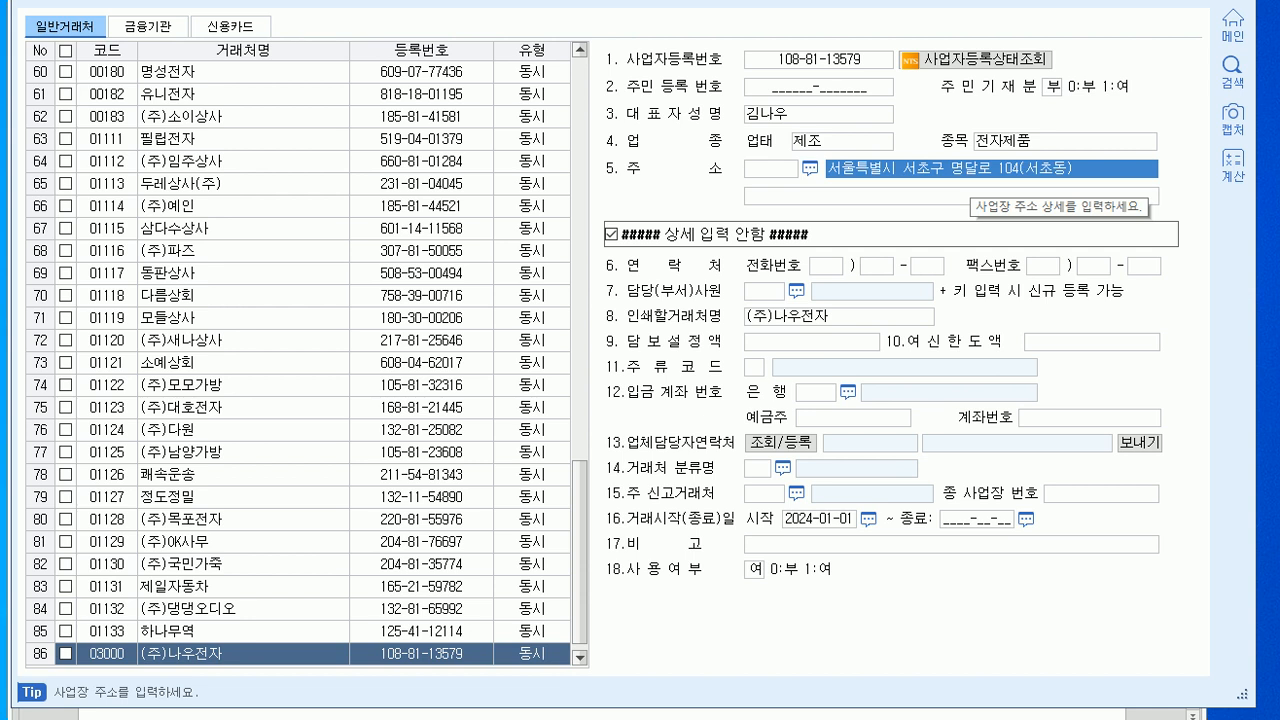
key(Return)
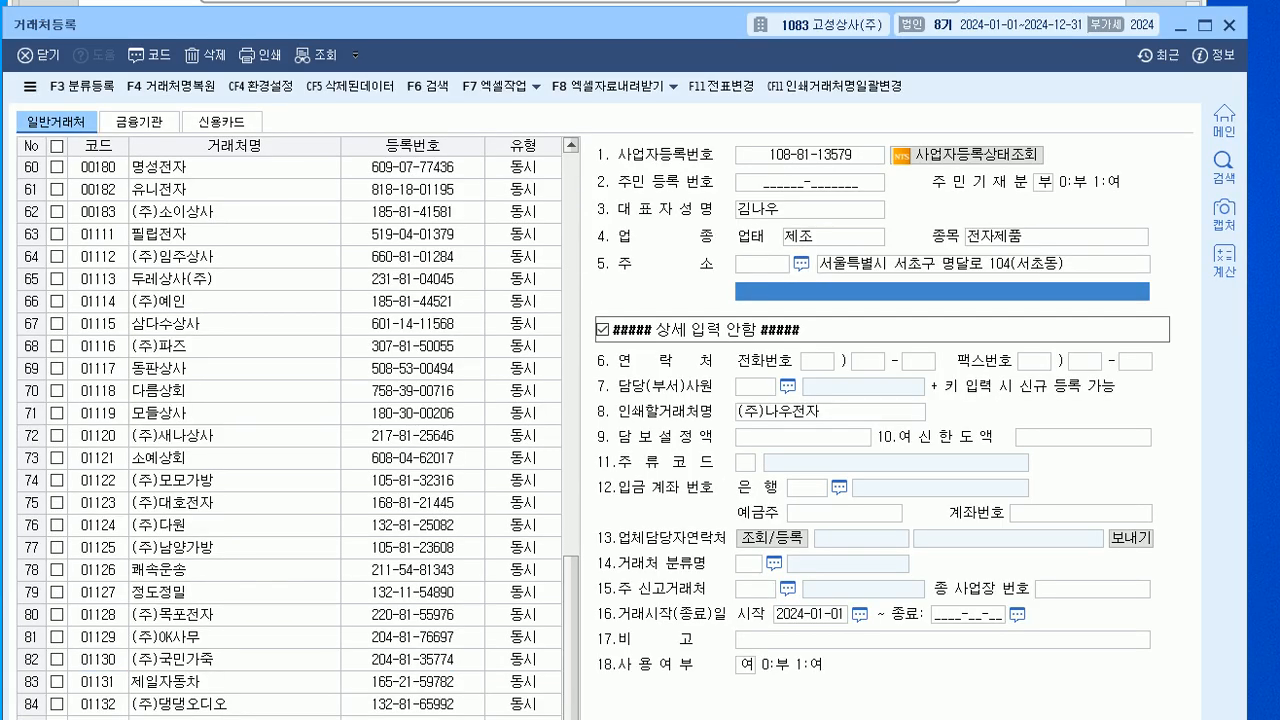
- Leave vendor registration, open 계정과목및적요등록 and select the 퇴직연금운용자산 account (0186) under 투자자산
key(alt+Tab)
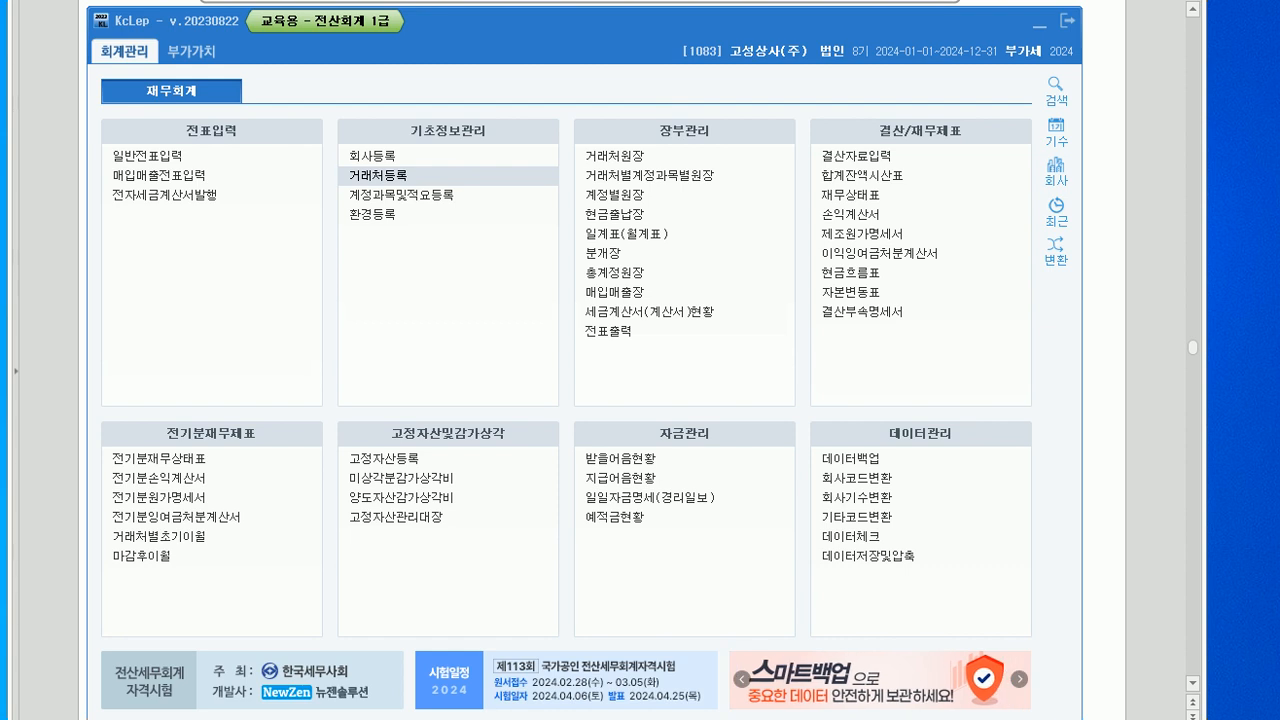
click(400, 194)
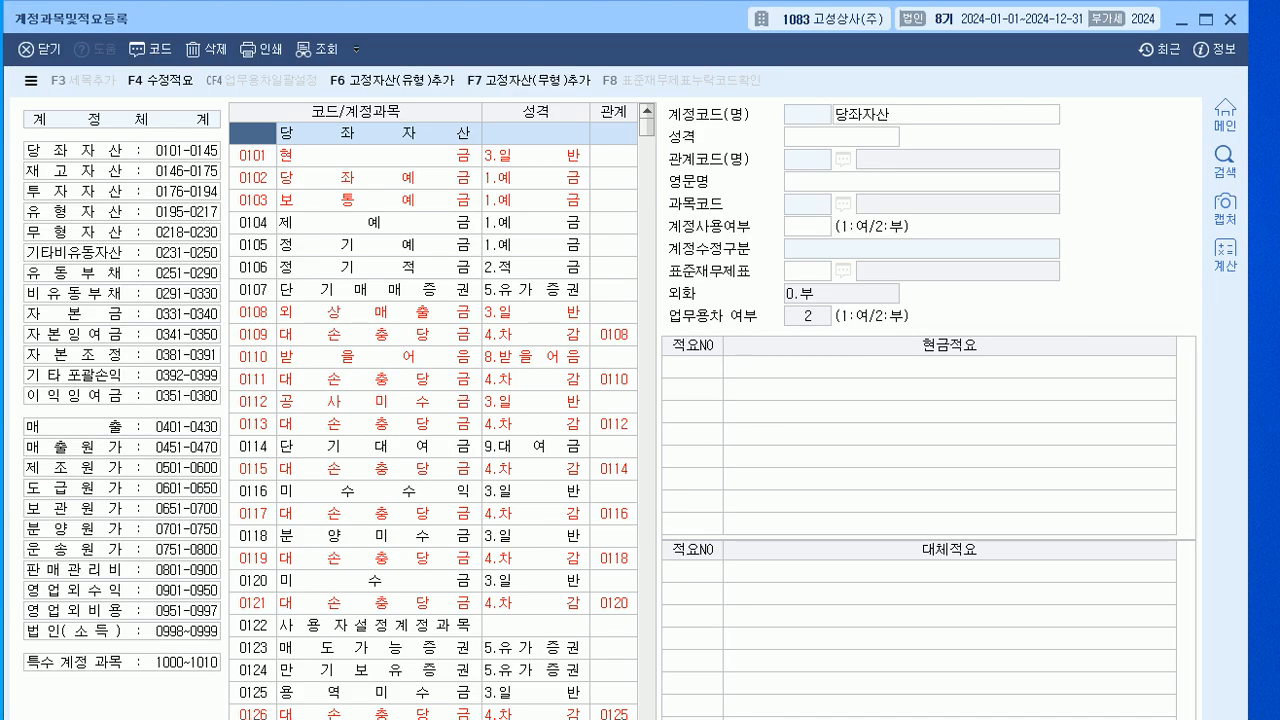
click(122, 190)
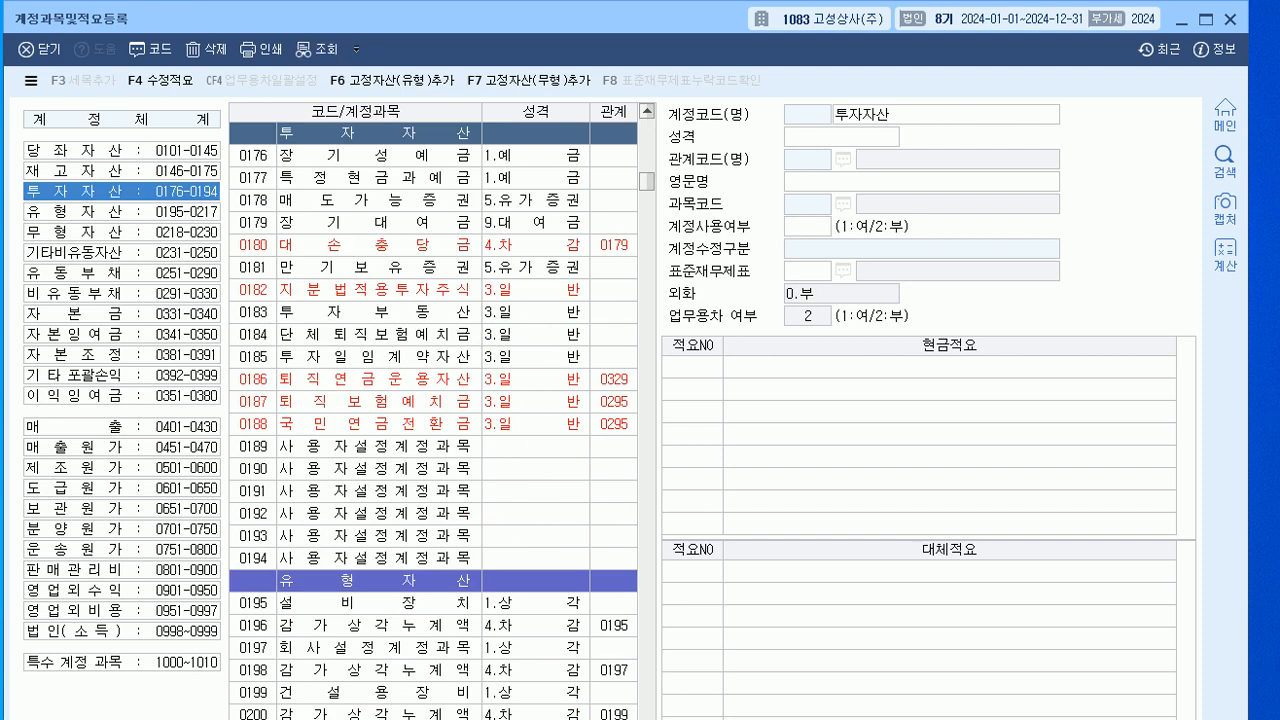
click(380, 379)
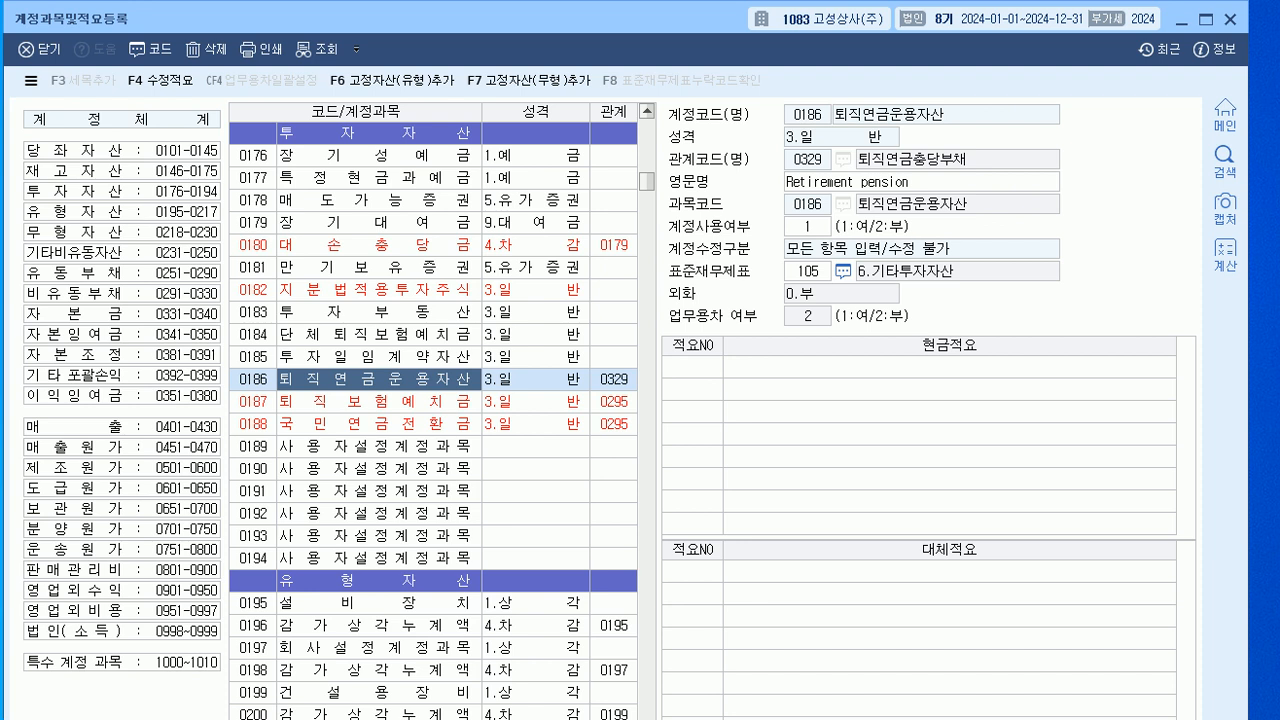
- Add 대체적요 number 1, "제조 관련 임직원 확정급여형 퇴직연금부담금 납입", to the 퇴직연금운용자산 account and close 계정과목및적요등록
click(692, 571)
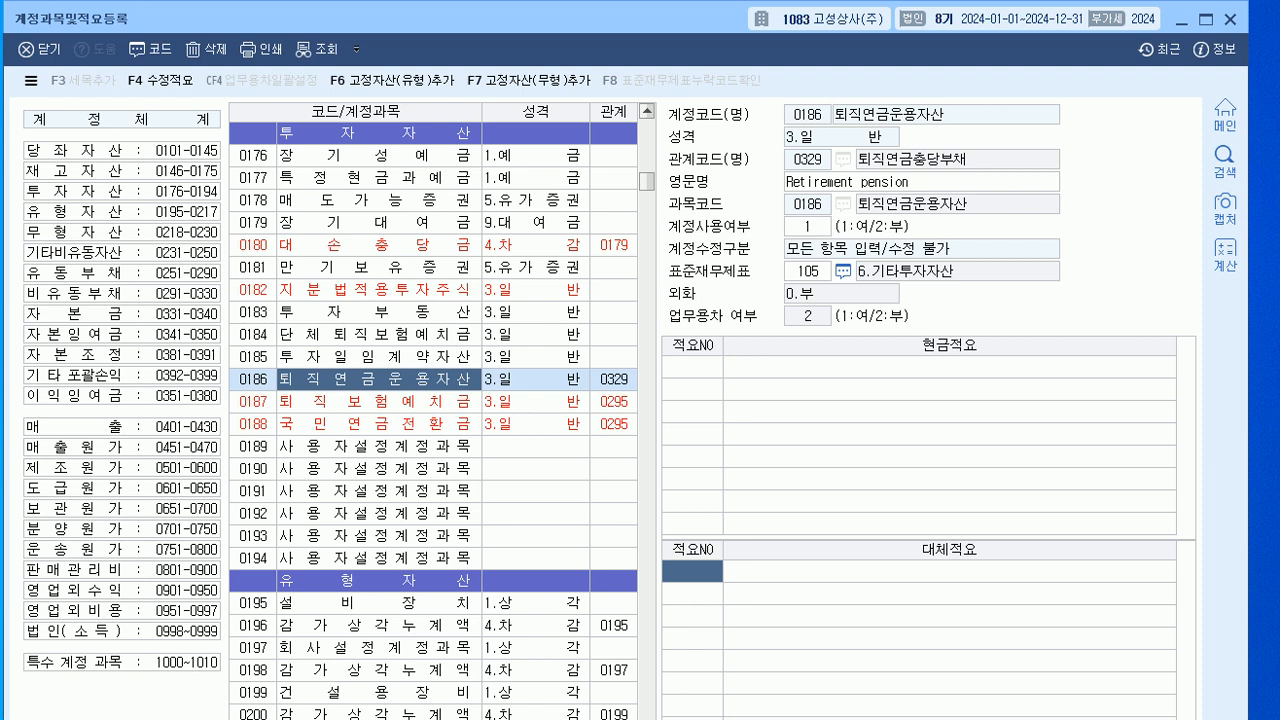
text(1)
key(Return)
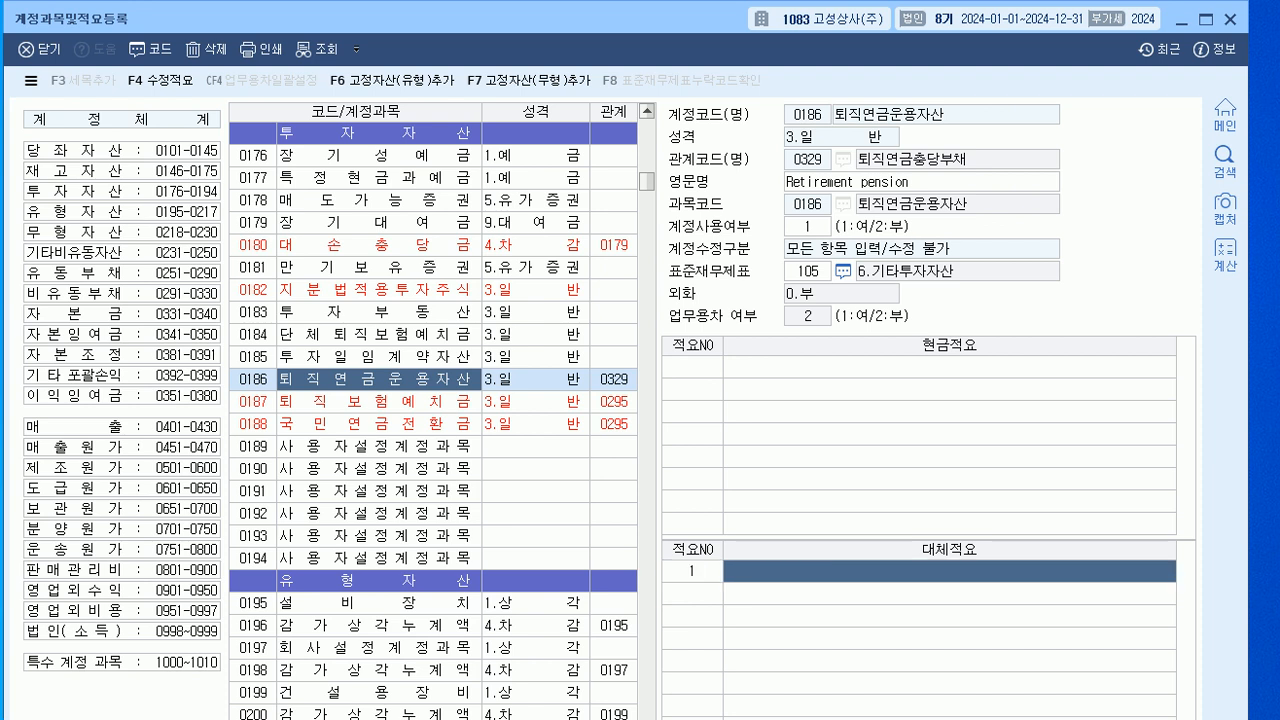
text(제조 관련 임직원 확정급여형 퇴직연금부담금 납입)
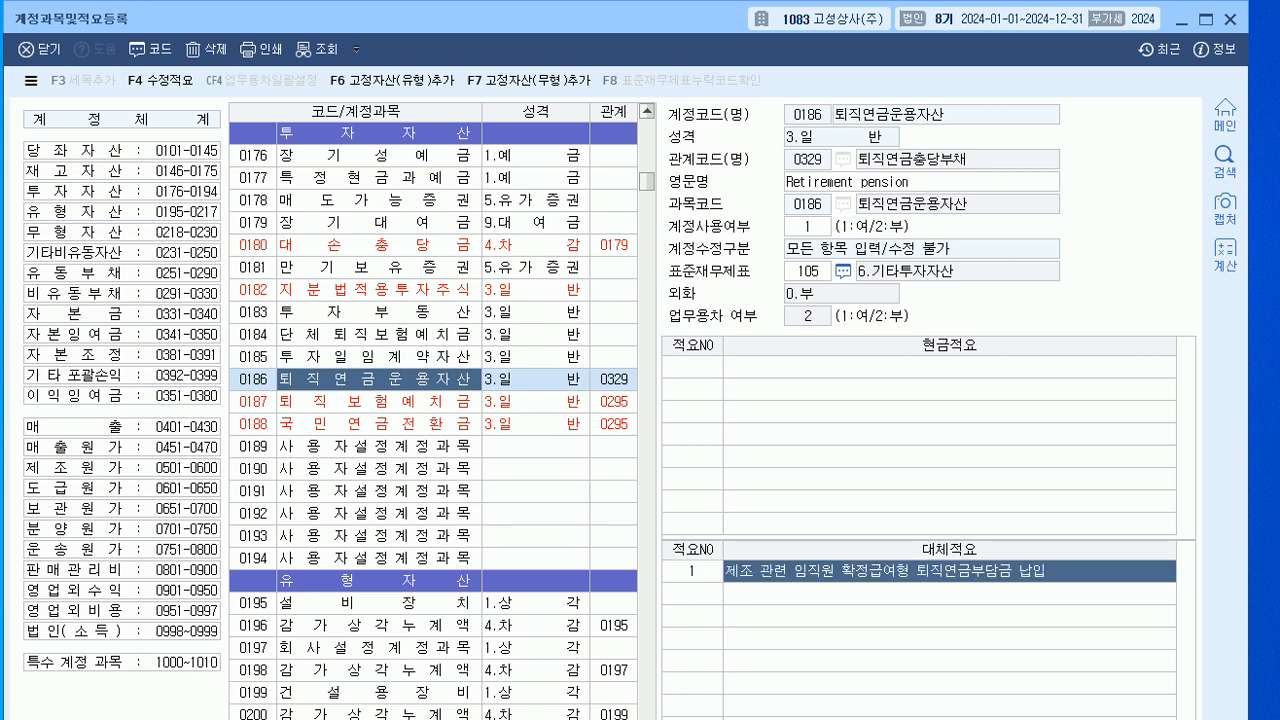
key(Return)
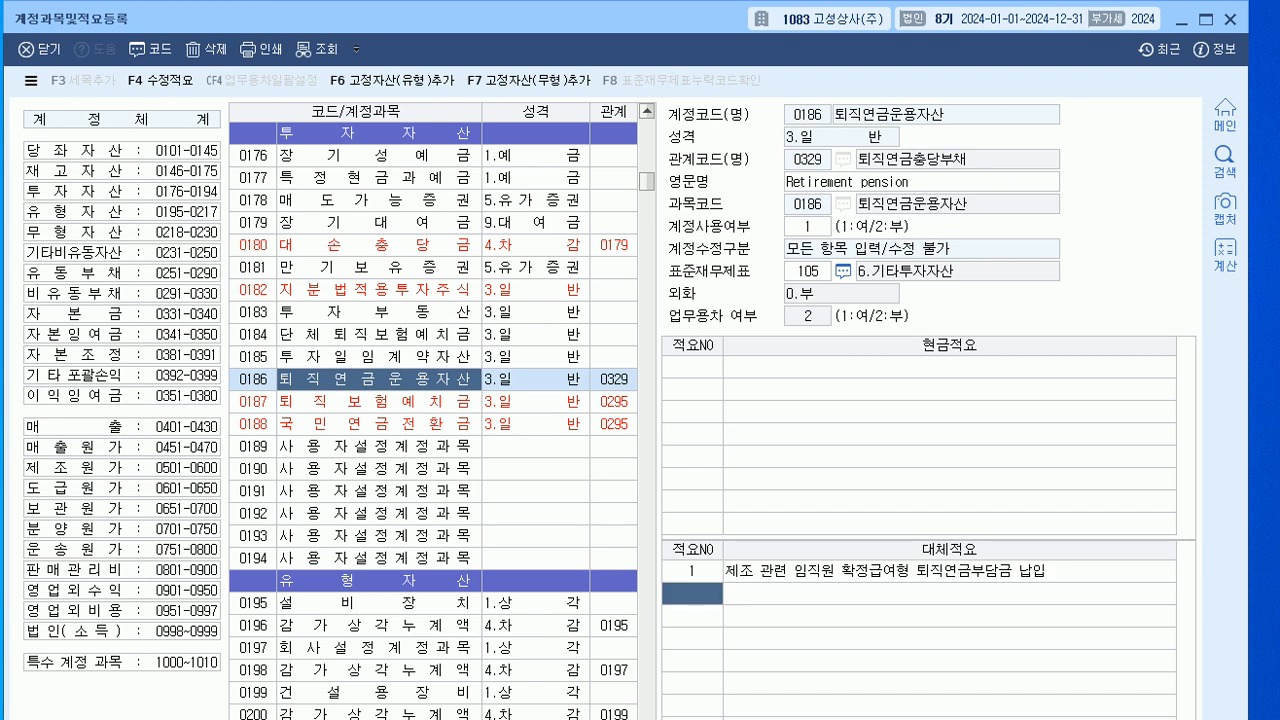
key(Escape)
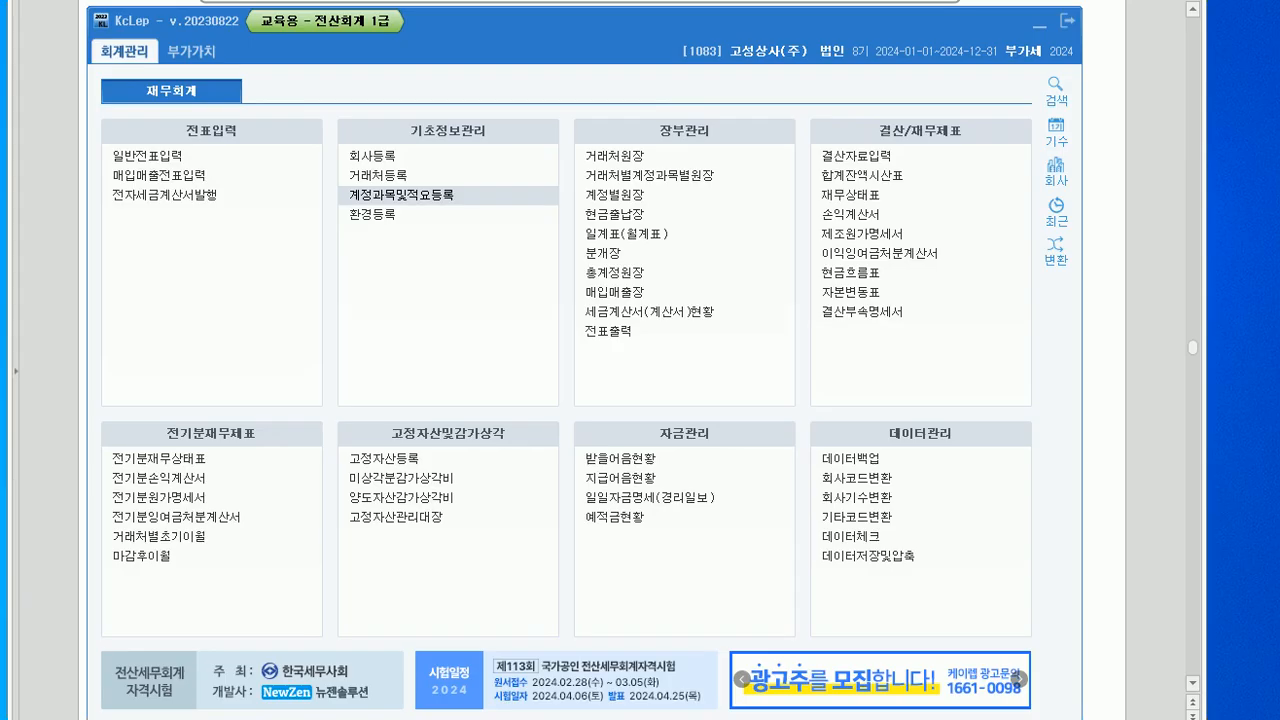
- Read task 3 in the exam document, return to KcLep and open 전기분재무상태표
key(alt+Tab)
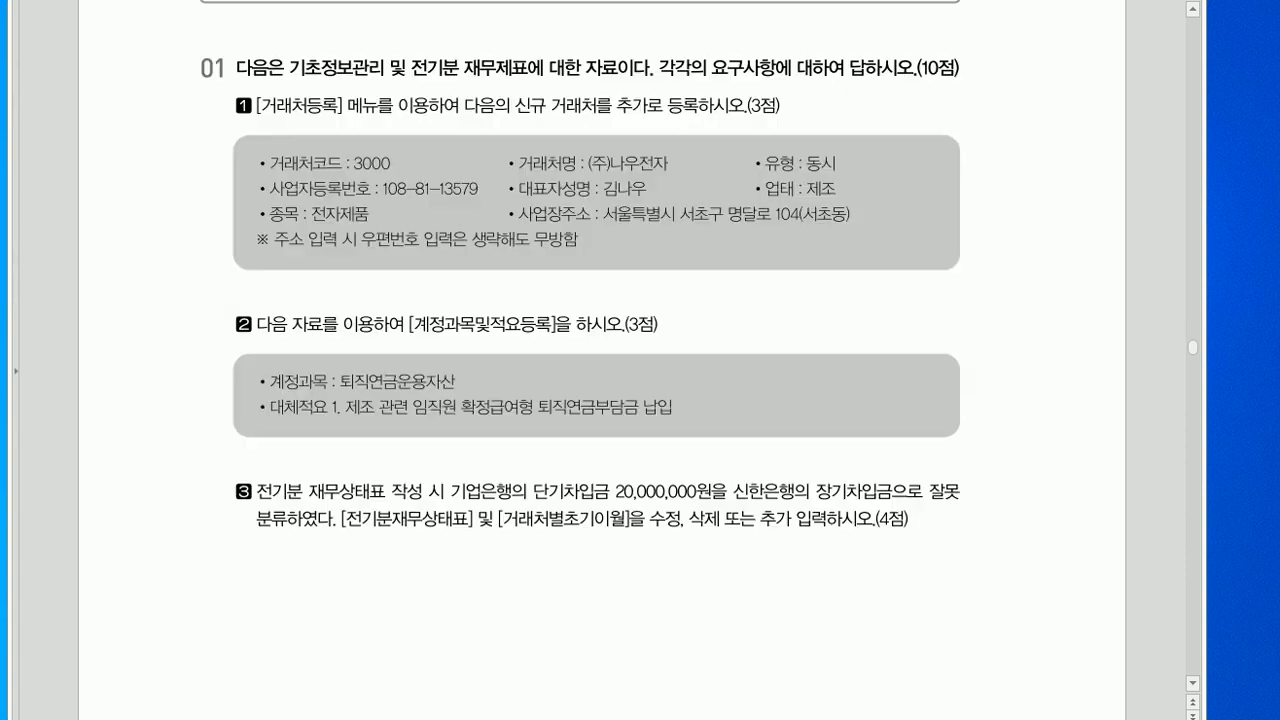
scroll(600, 360, down, 3)
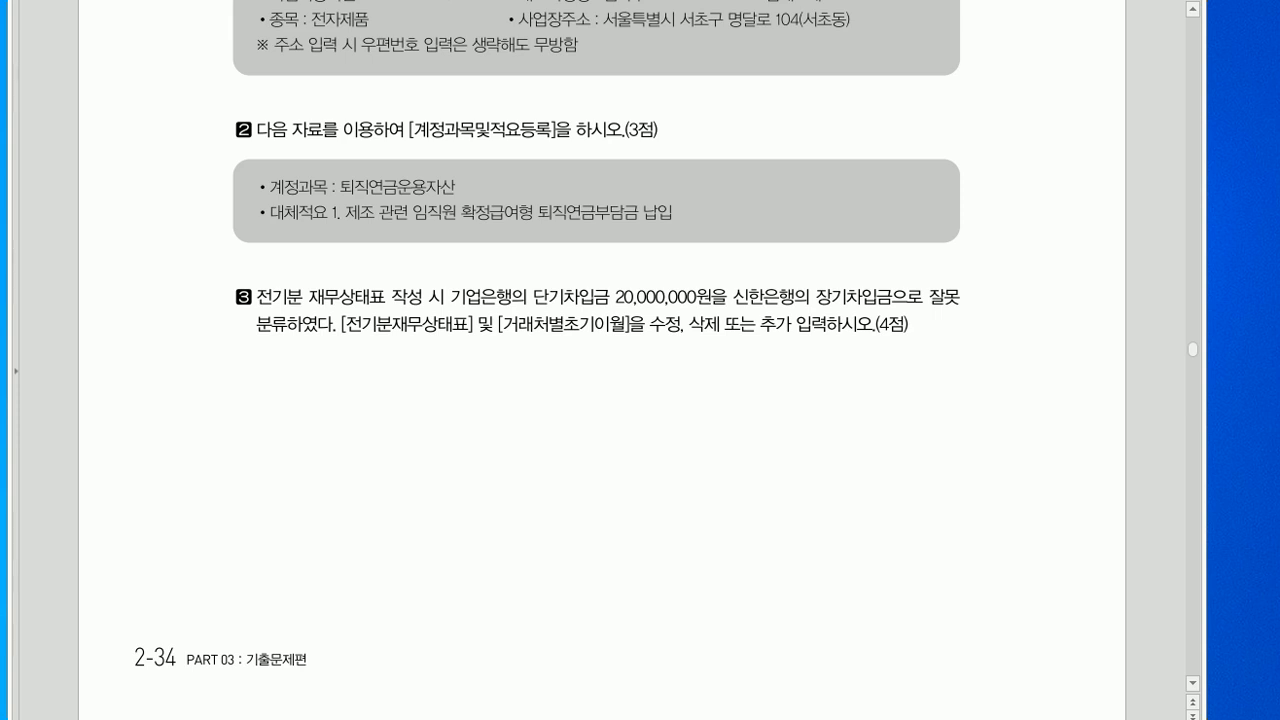
key(alt+Tab)
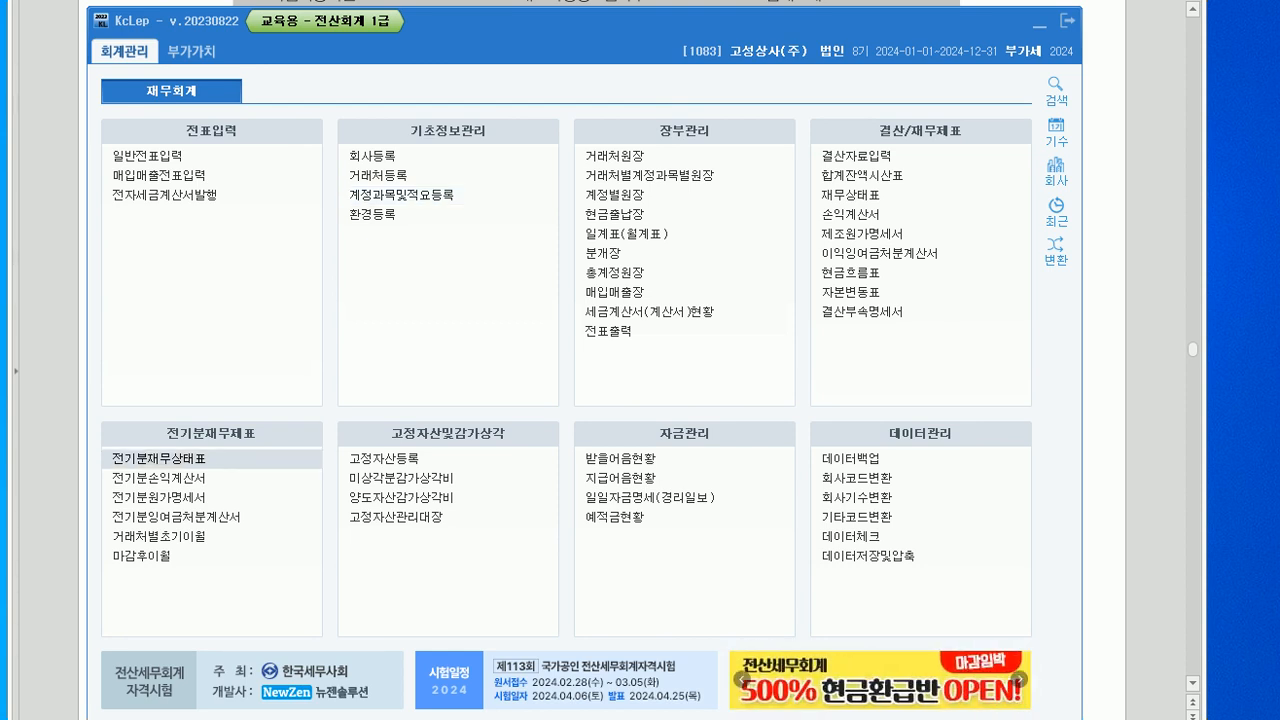
click(160, 458)
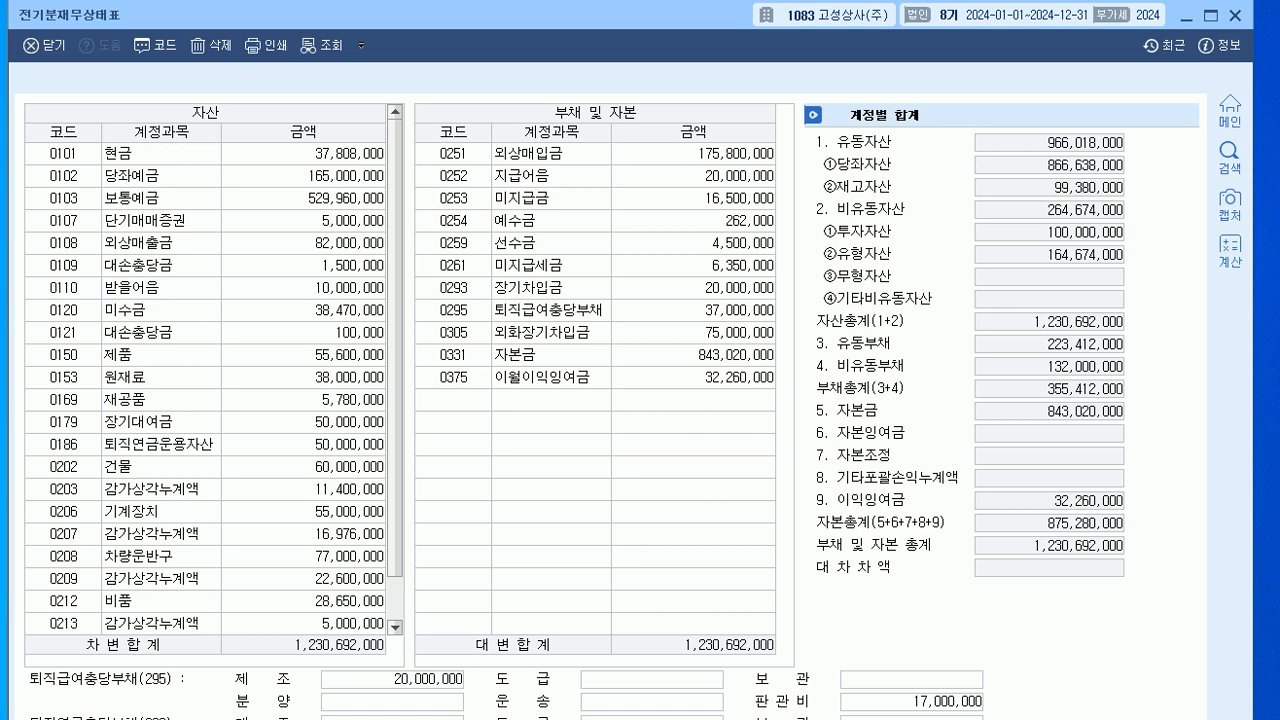
- Replace the 장기차입금 account under 부채 및 자본 with 단기차입금 (0260), accepting deletion of its linked 거래처별 초기이월 details
click(453, 288)
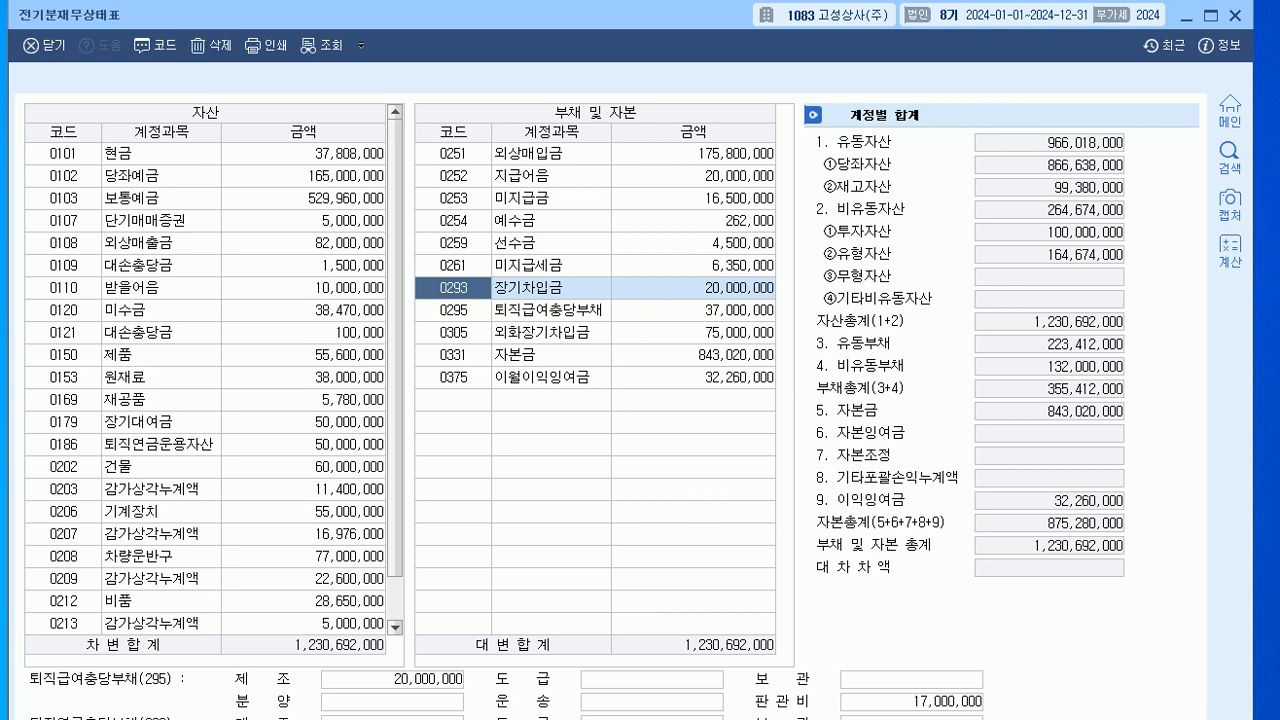
text(단기)
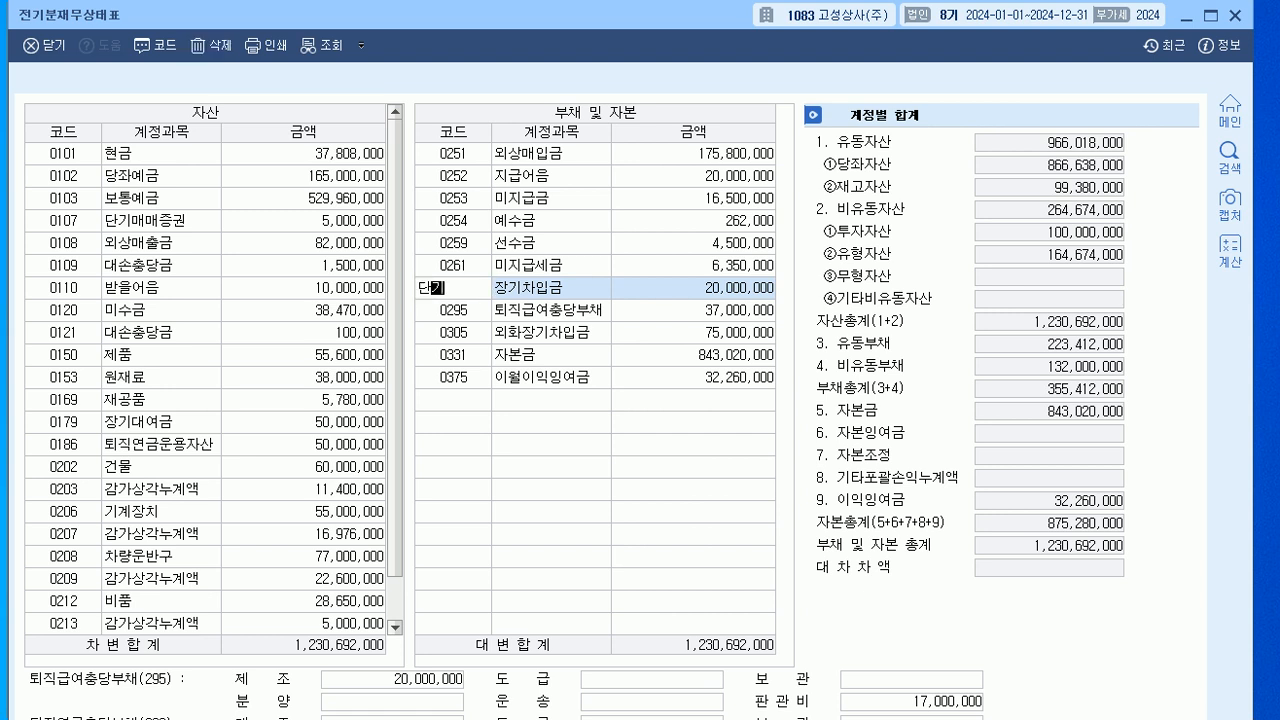
key(Return)
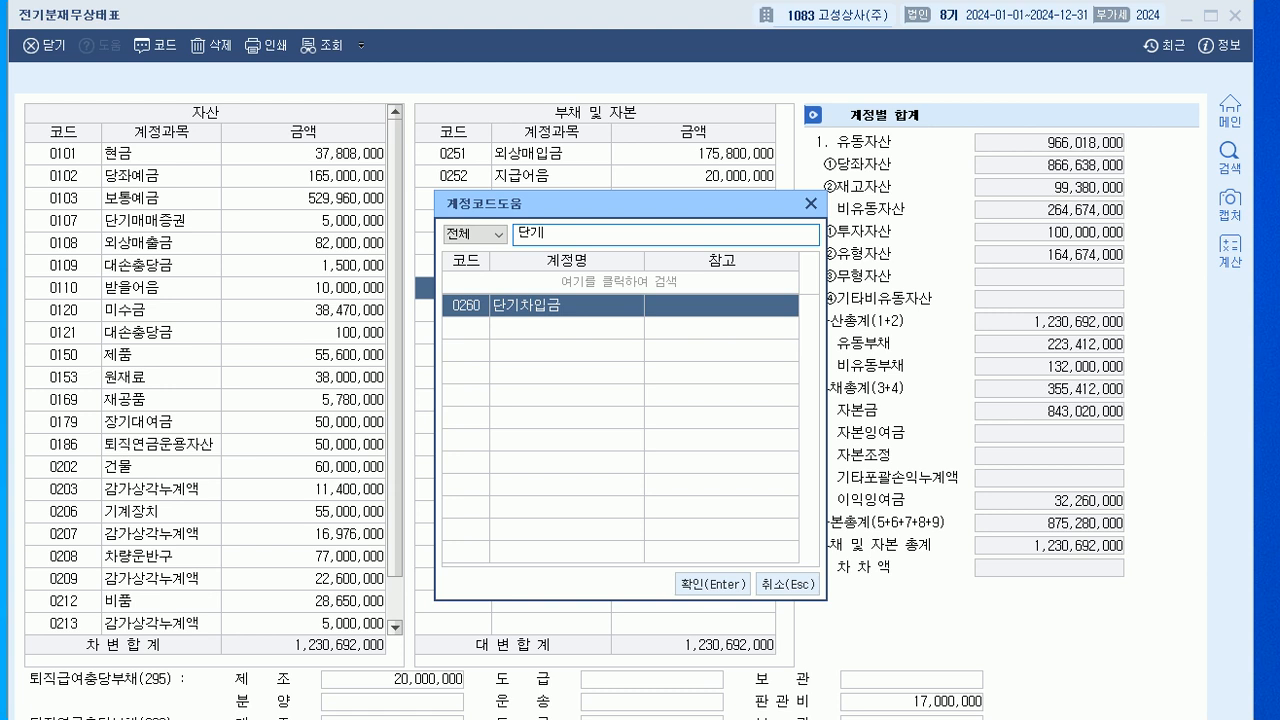
key(Return)
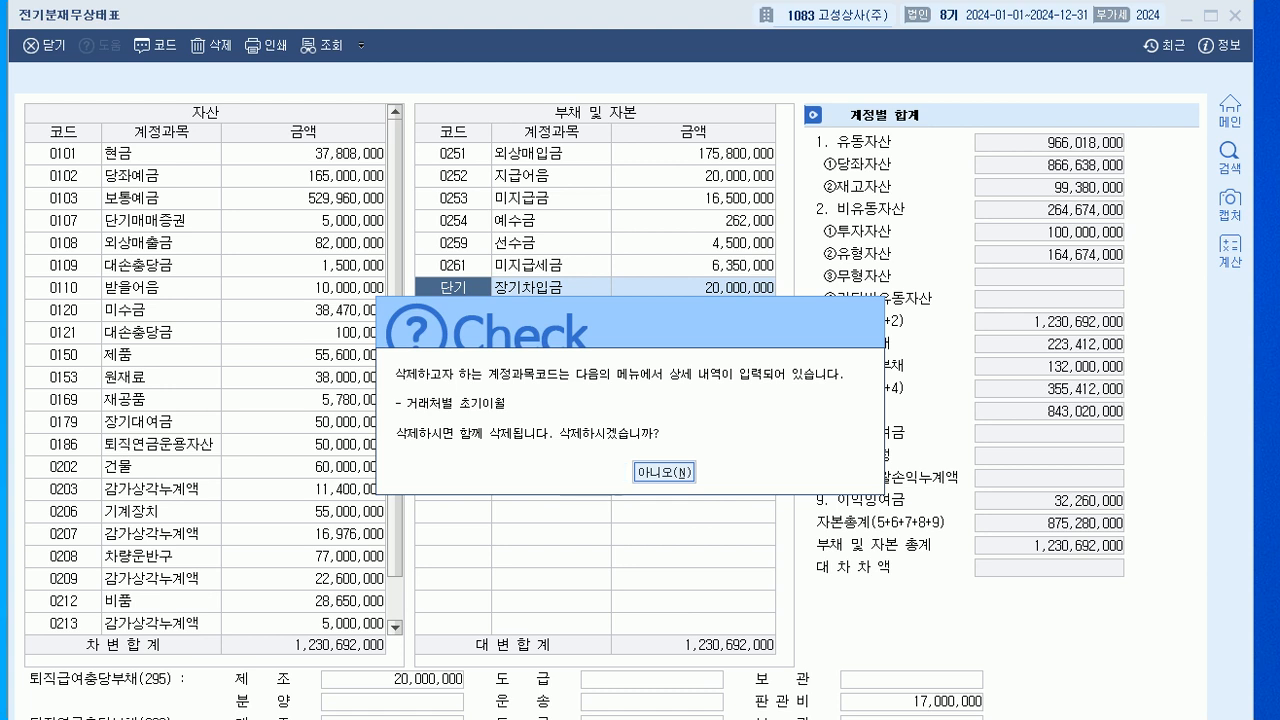
click(595, 472)
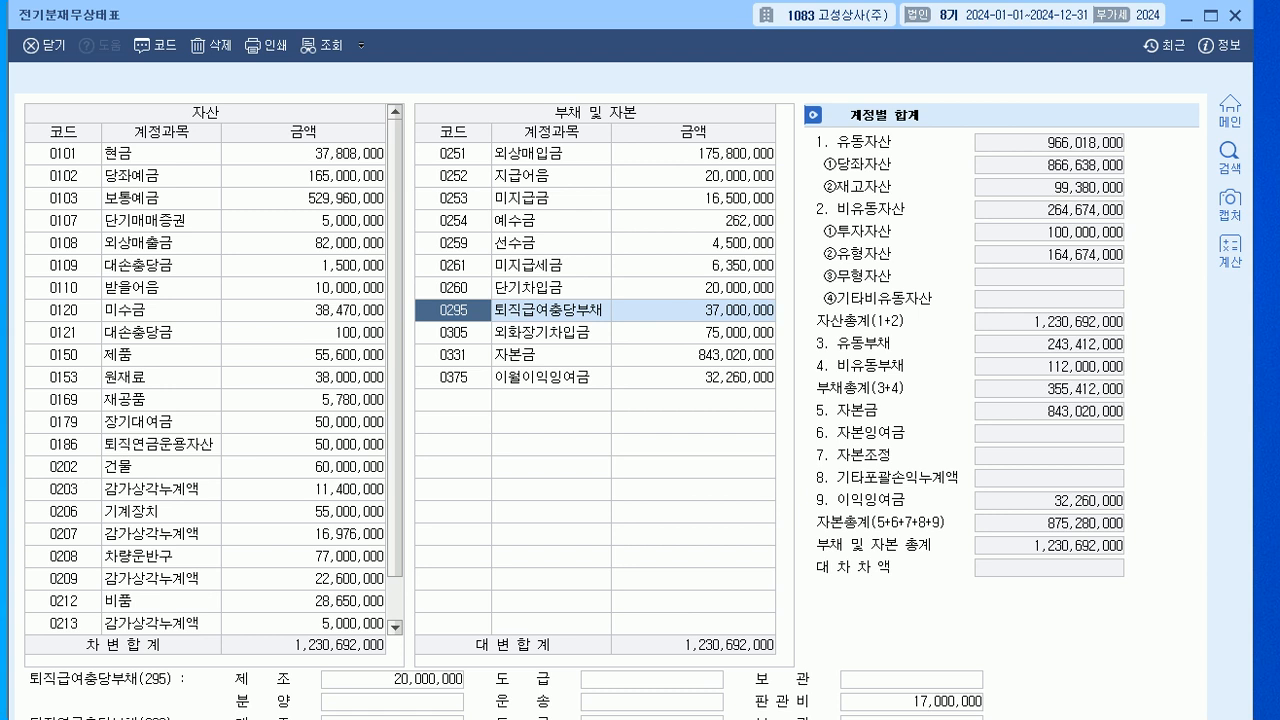
click(550, 377)
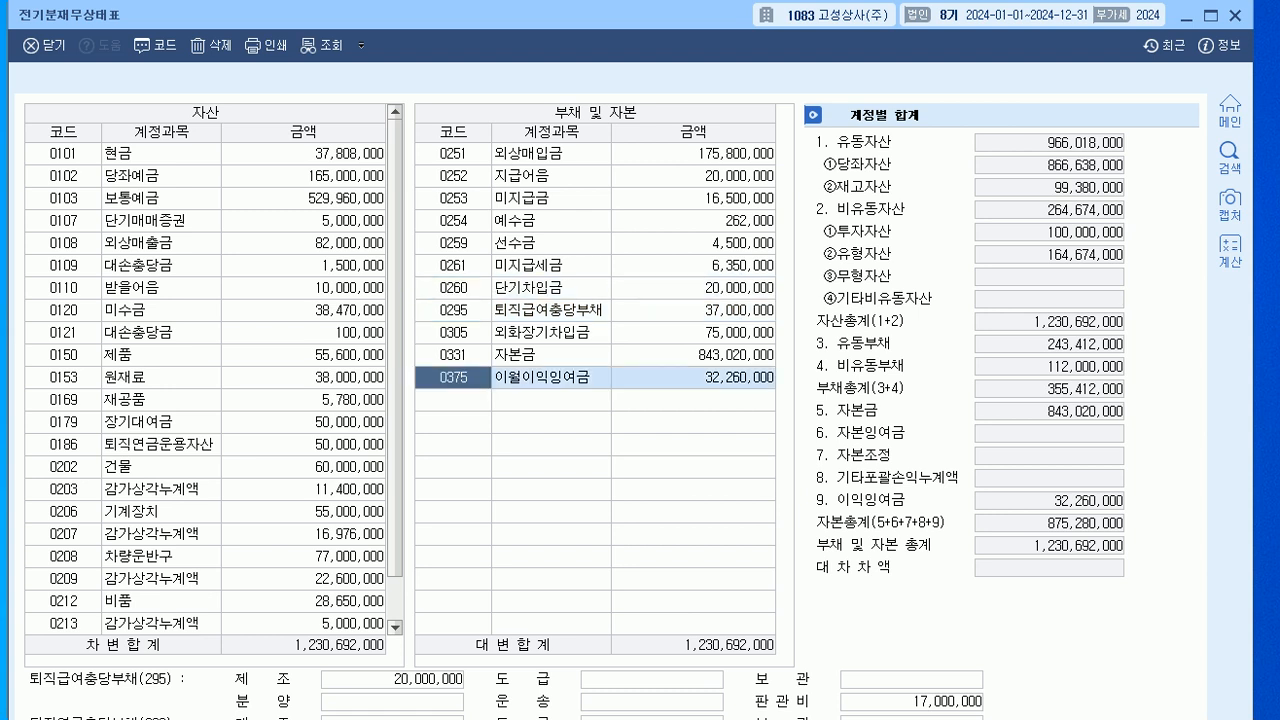
click(550, 288)
click(550, 400)
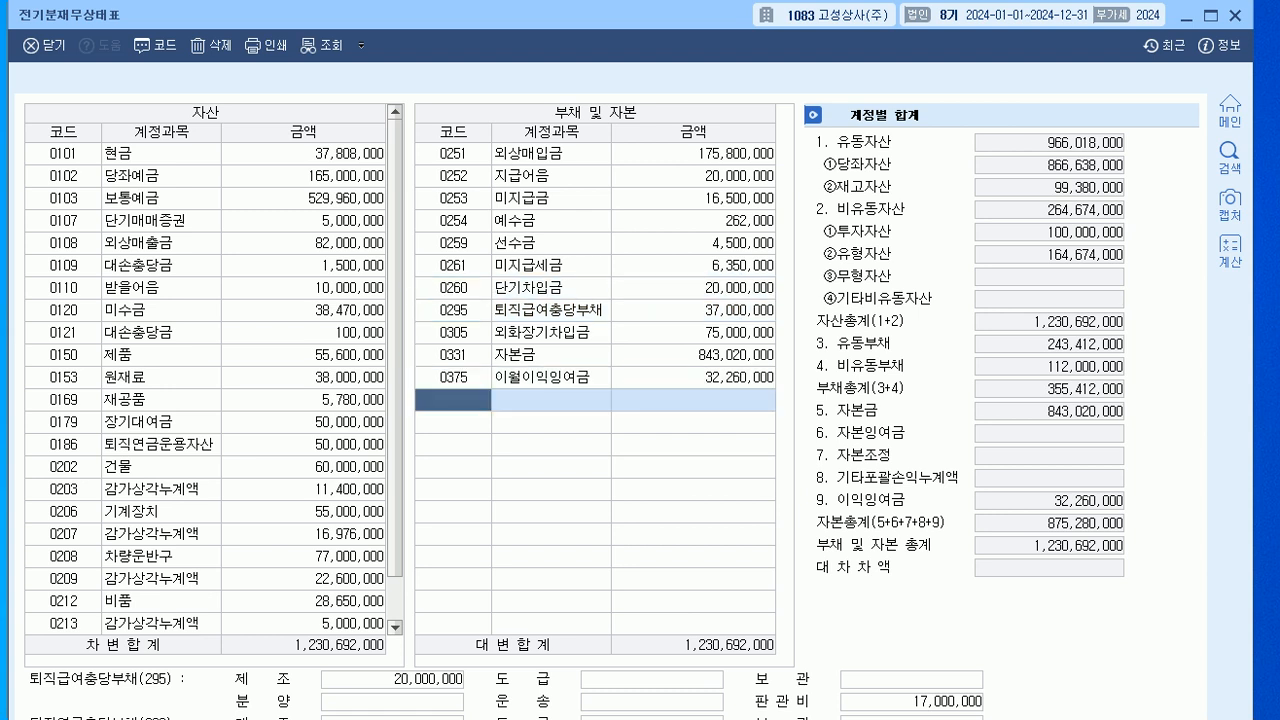
- Leave 전기분재무상태표, open 거래처별초기이월 and add the 단기차입금 account (0260) to its account list
click(550, 288)
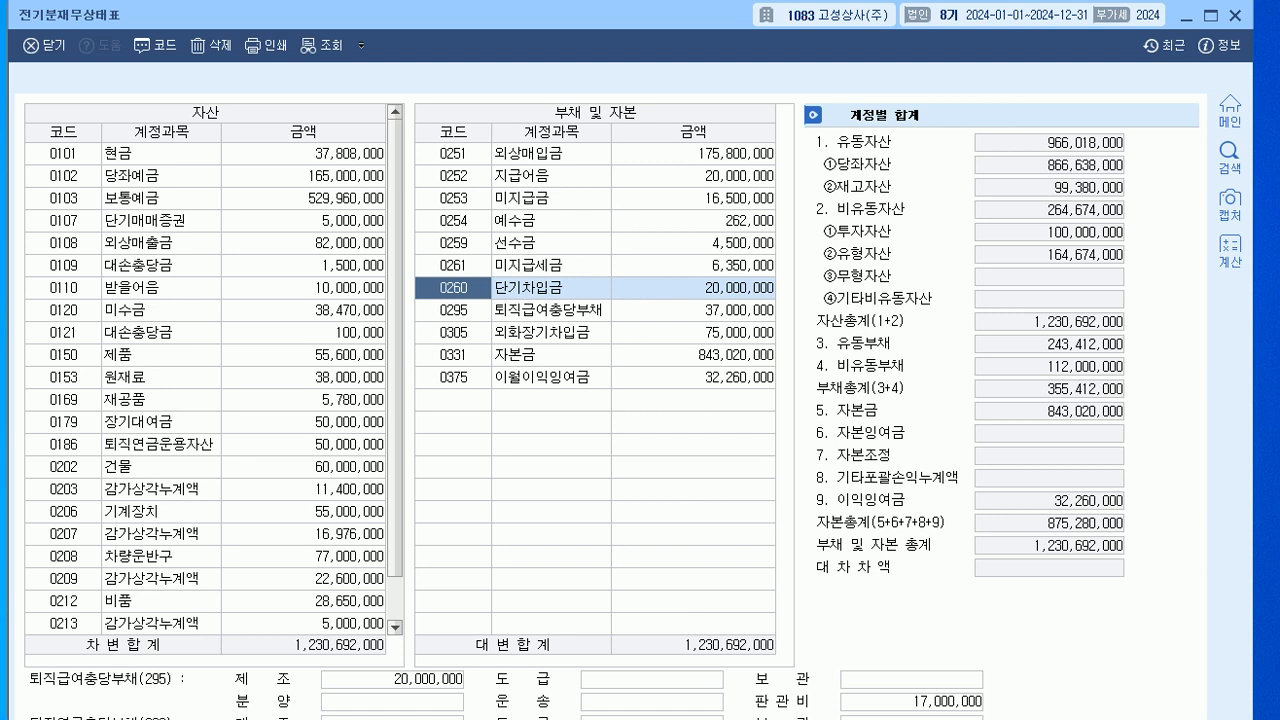
click(1236, 16)
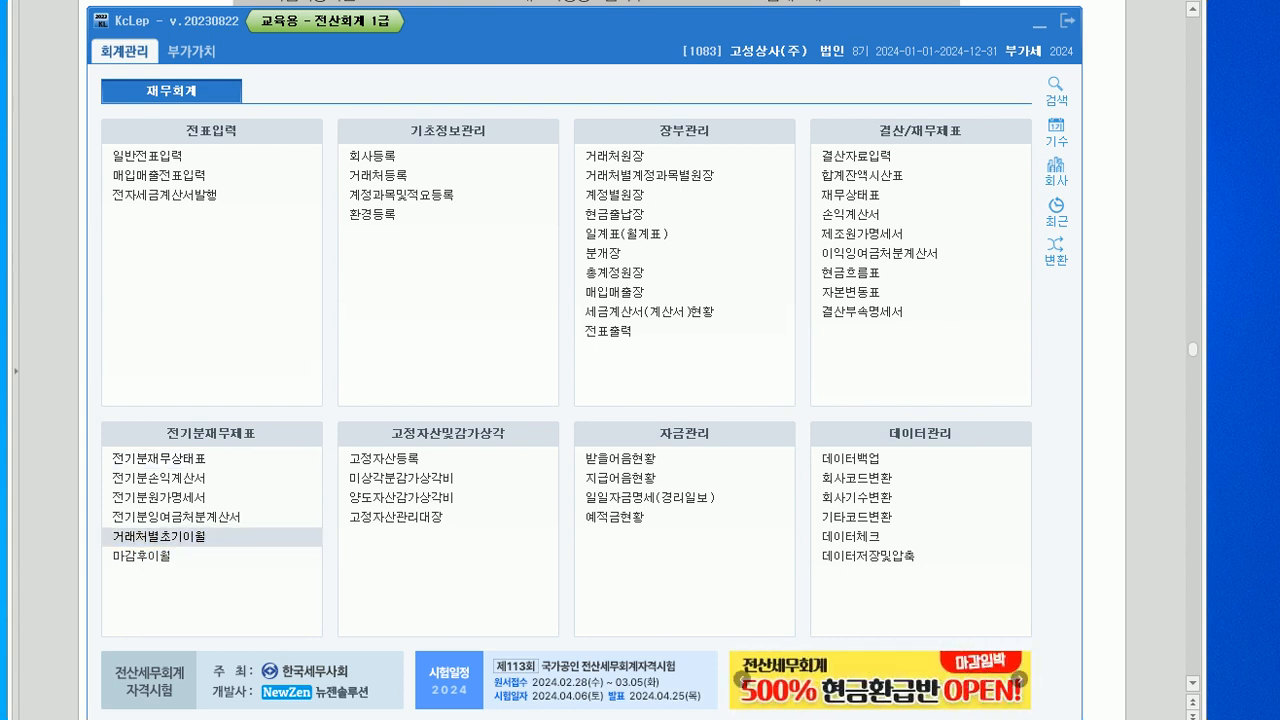
click(158, 536)
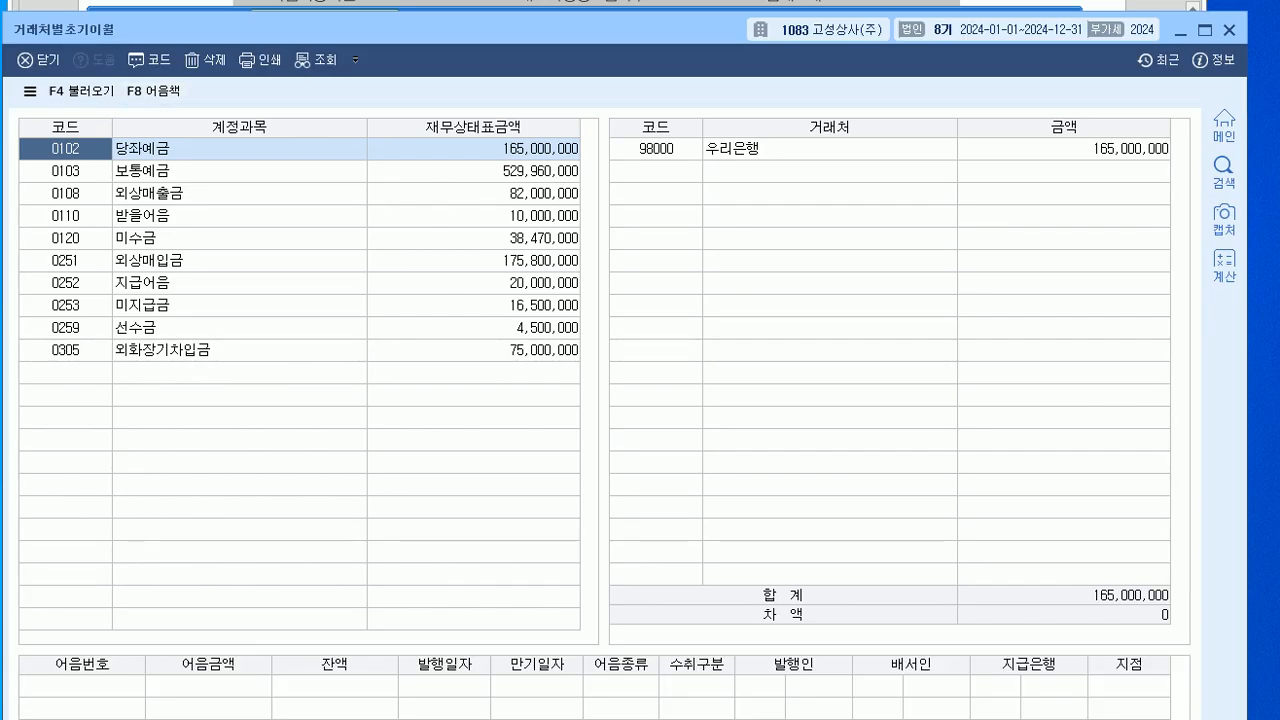
click(65, 372)
text(260)
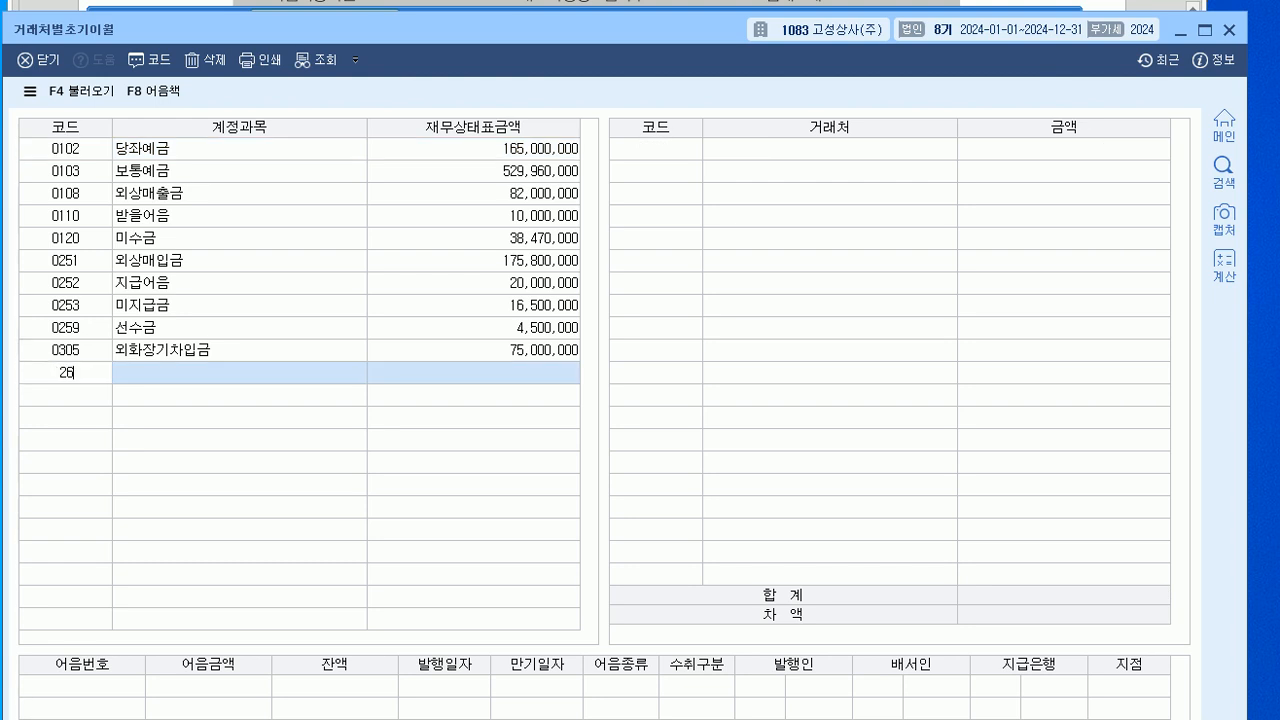
key(Return)
click(65, 372)
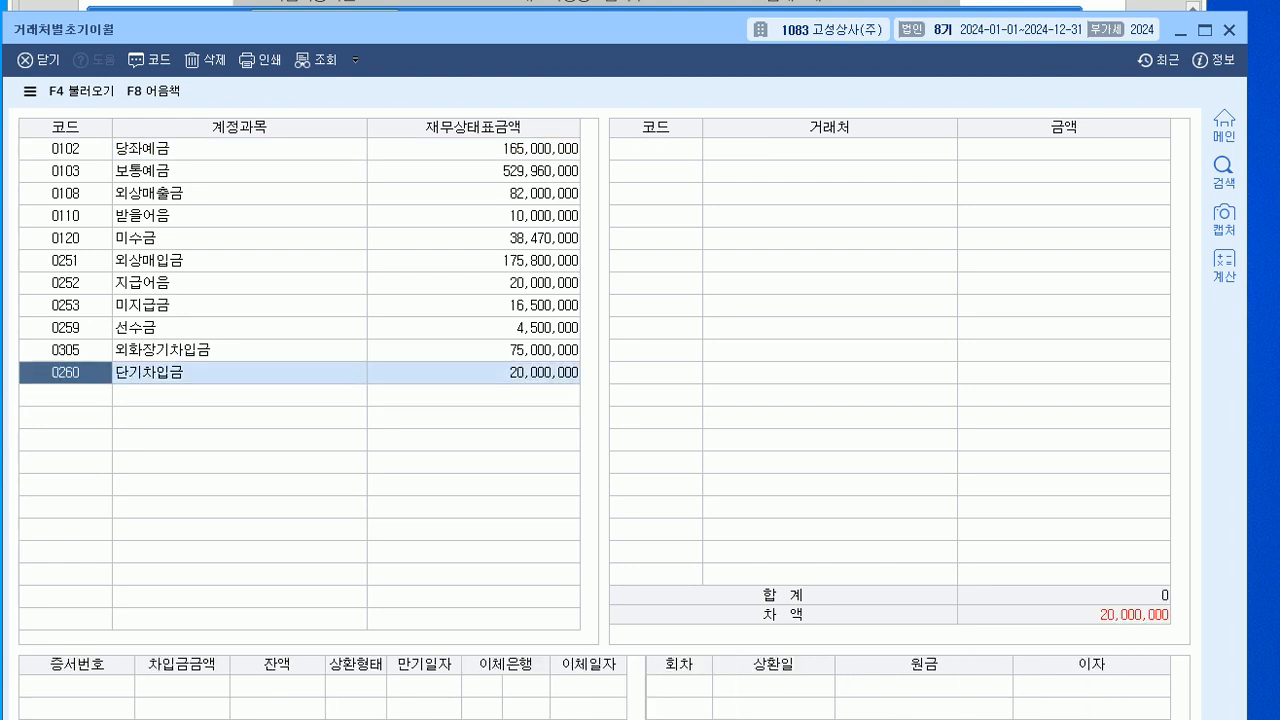
- Check task 3 in the exam document and add vendor 기업은행 (98005) with 20,000,000 to the 단기차입금 opening balance
click(655, 149)
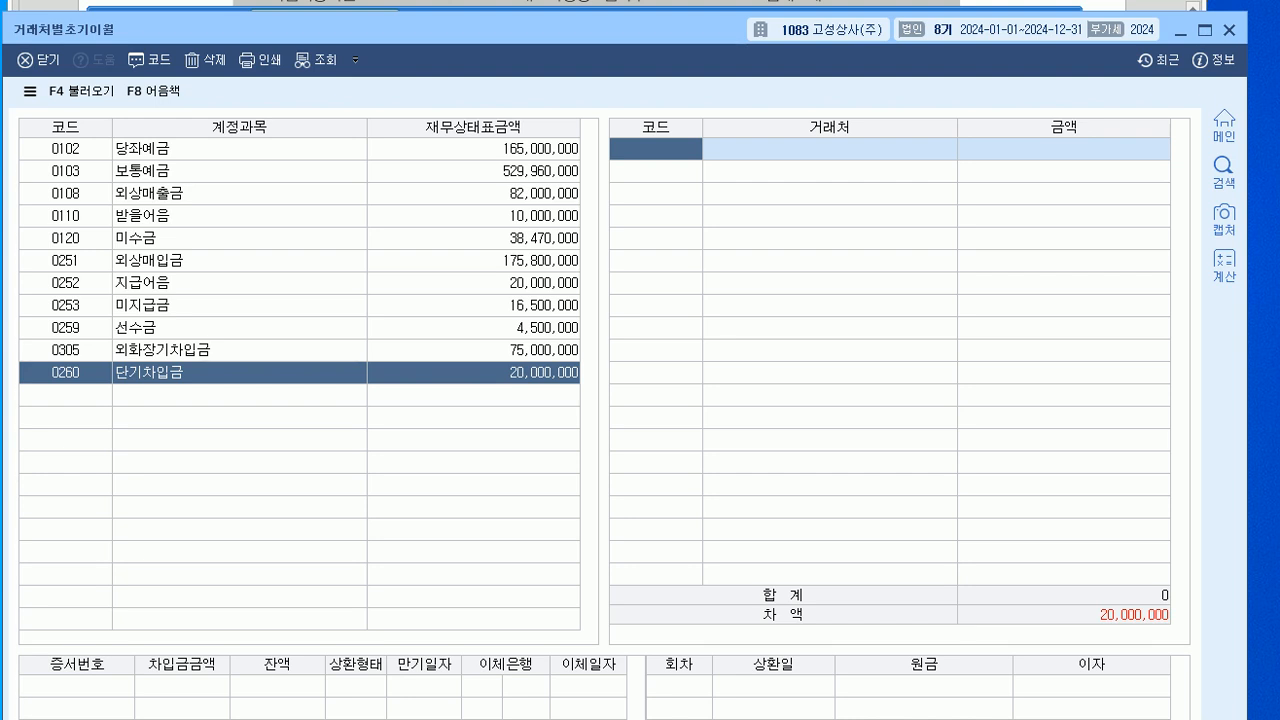
key(alt+Tab)
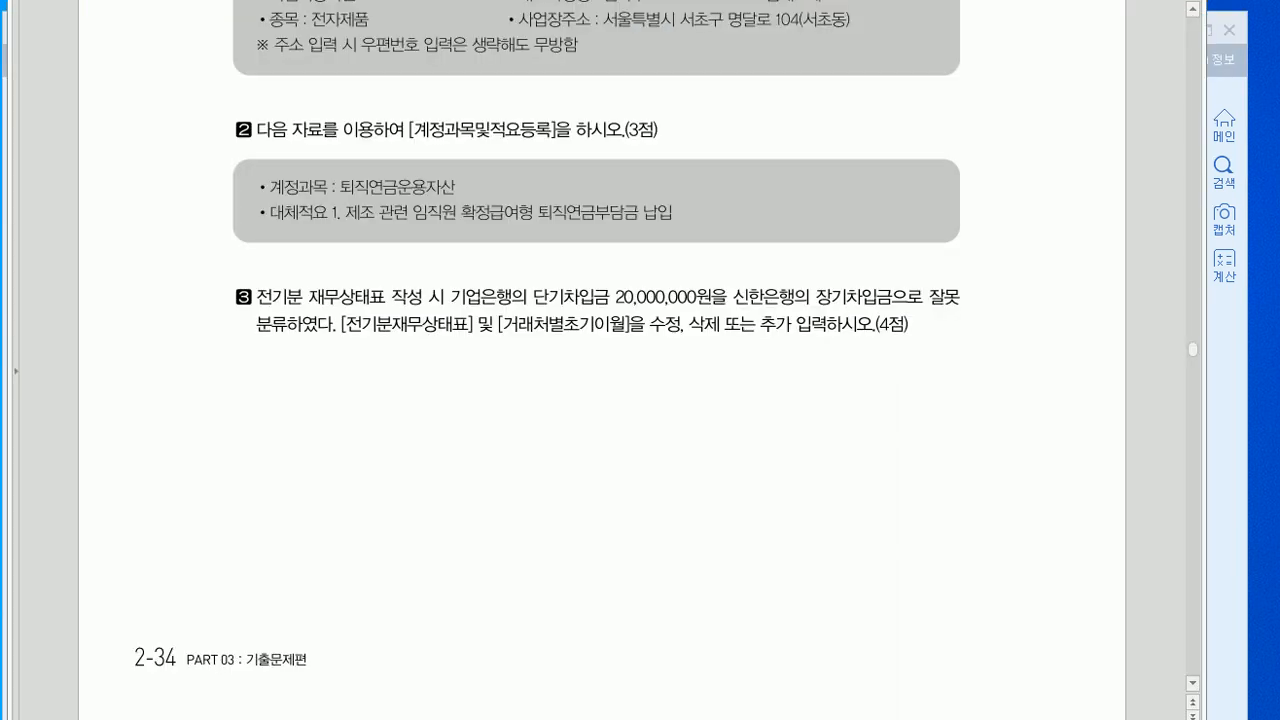
key(alt+Tab)
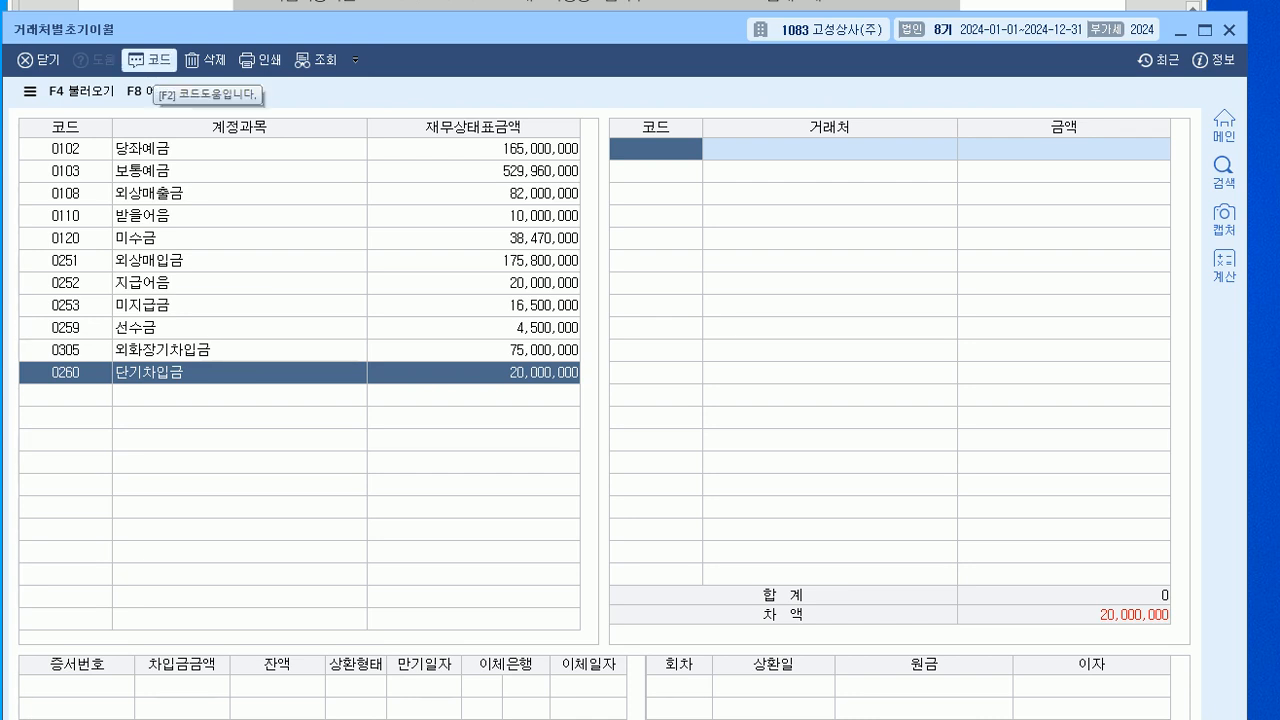
click(149, 60)
text(신)
key(BackSpace)
text(기업)
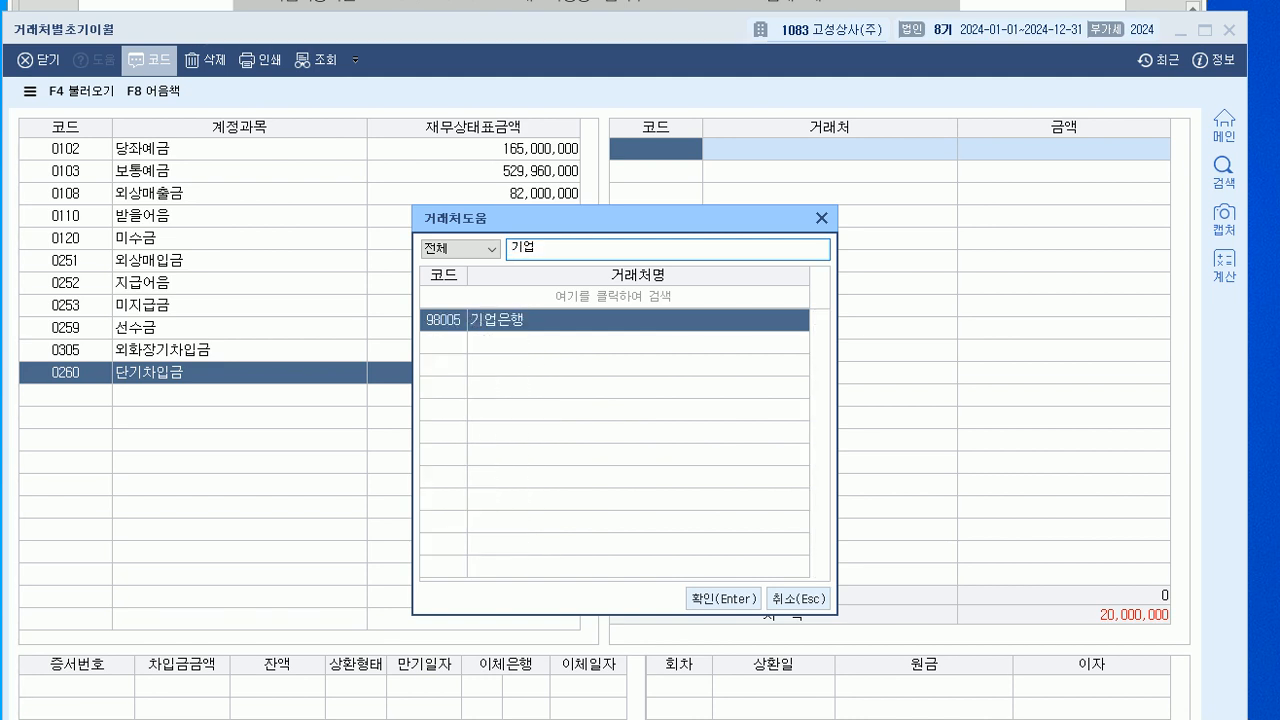
key(Return)
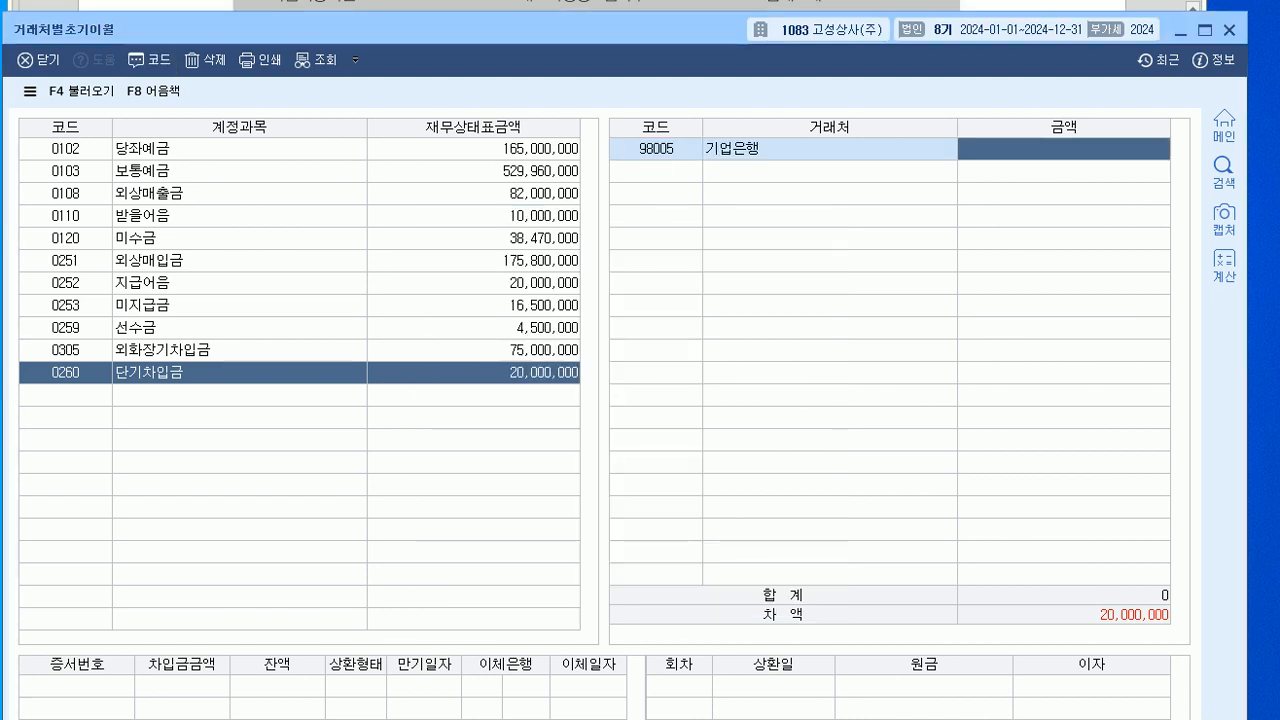
text(20000000)
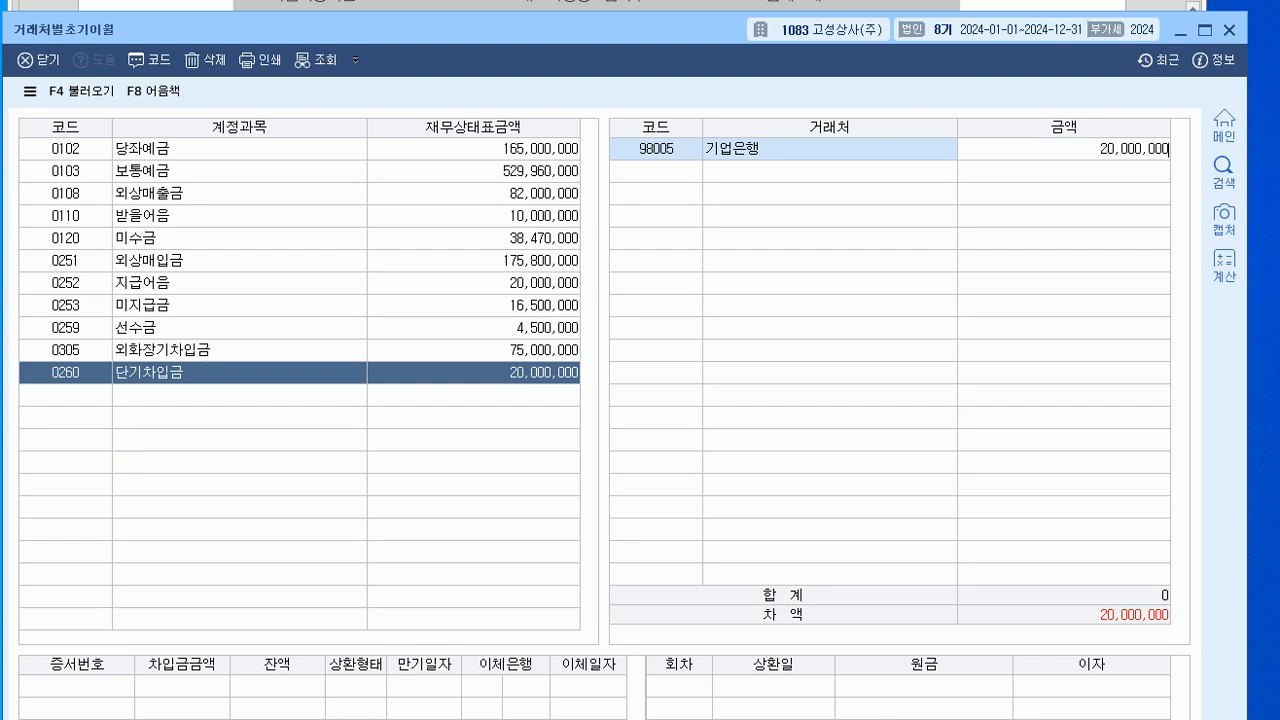
key(Return)
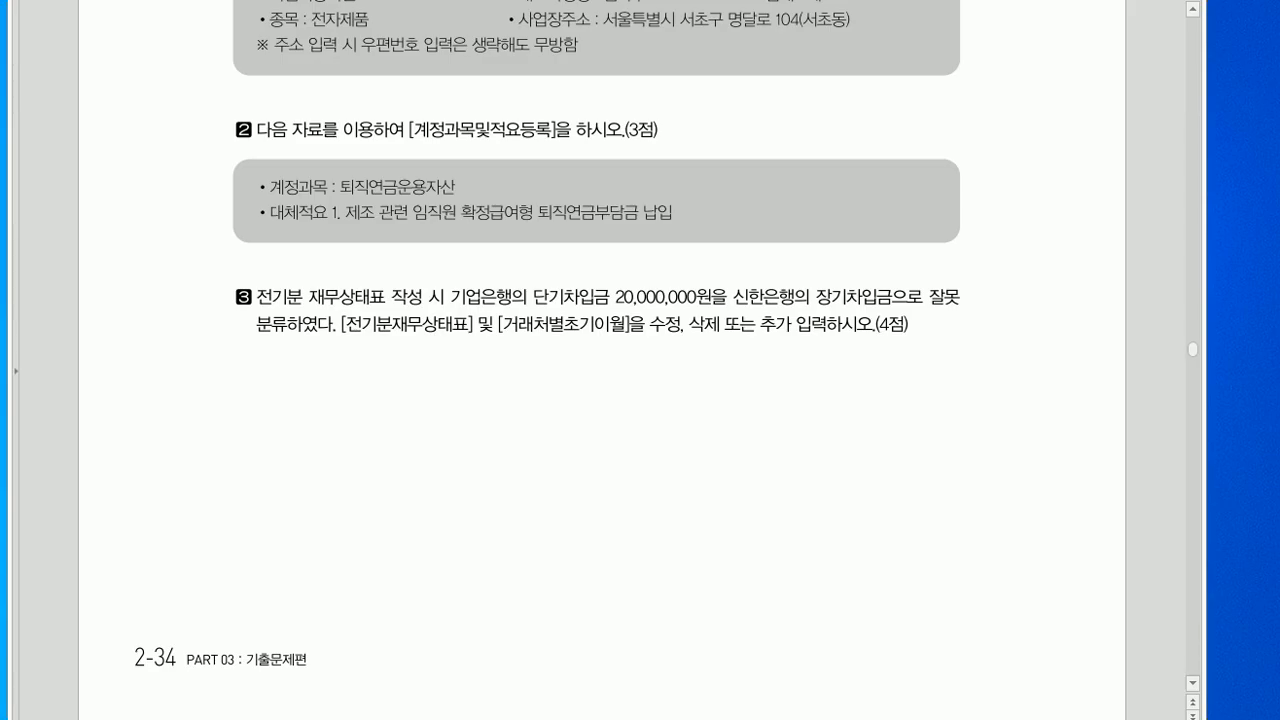
- Consult question 02 in the exam document and open 일반전표입력 for August 1, 2024, keeping item 1 visible above its window
scroll(640, 360, down, 10)
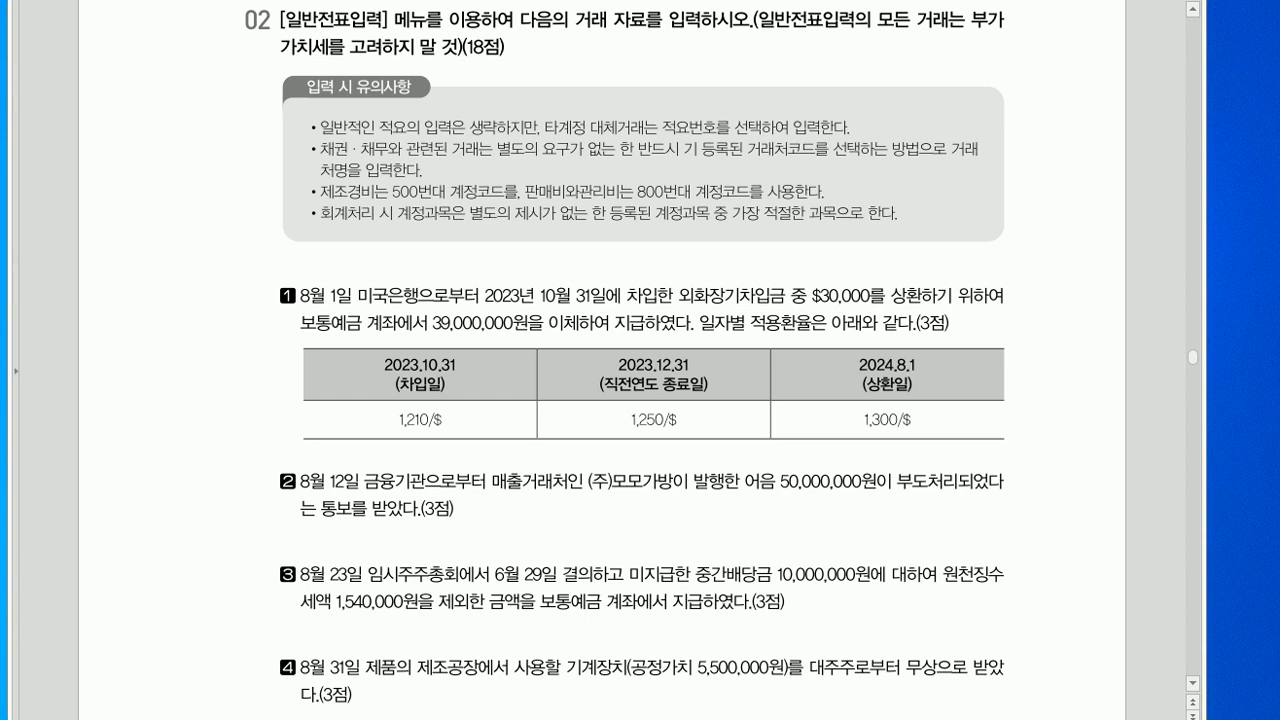
scroll(640, 400, down, 3)
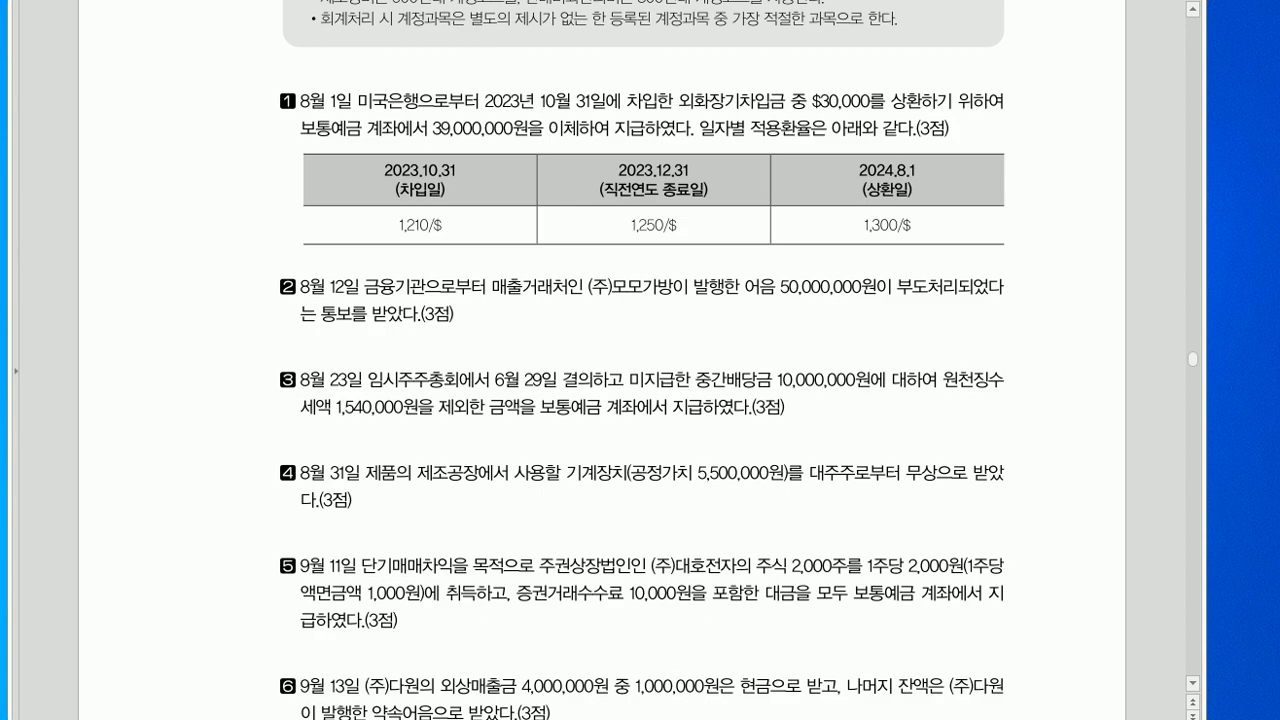
scroll(640, 400, down, 3)
scroll(640, 400, up, 3)
key(alt+Tab)
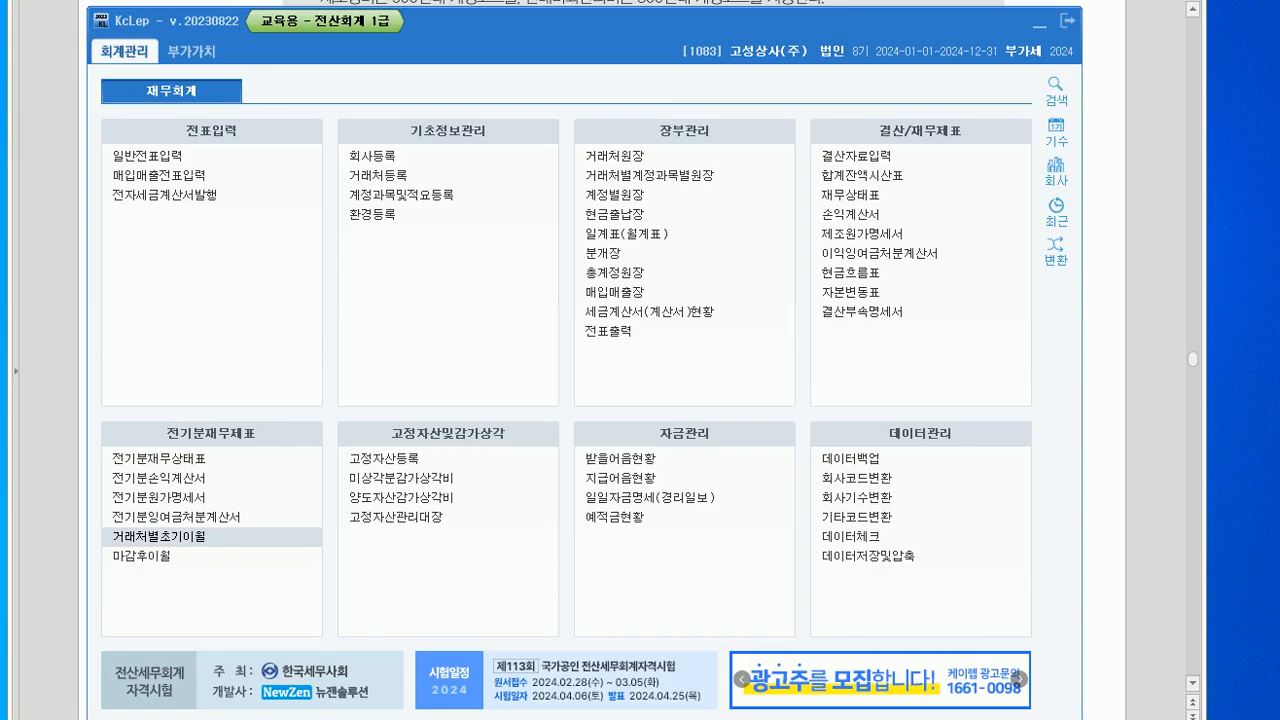
click(148, 156)
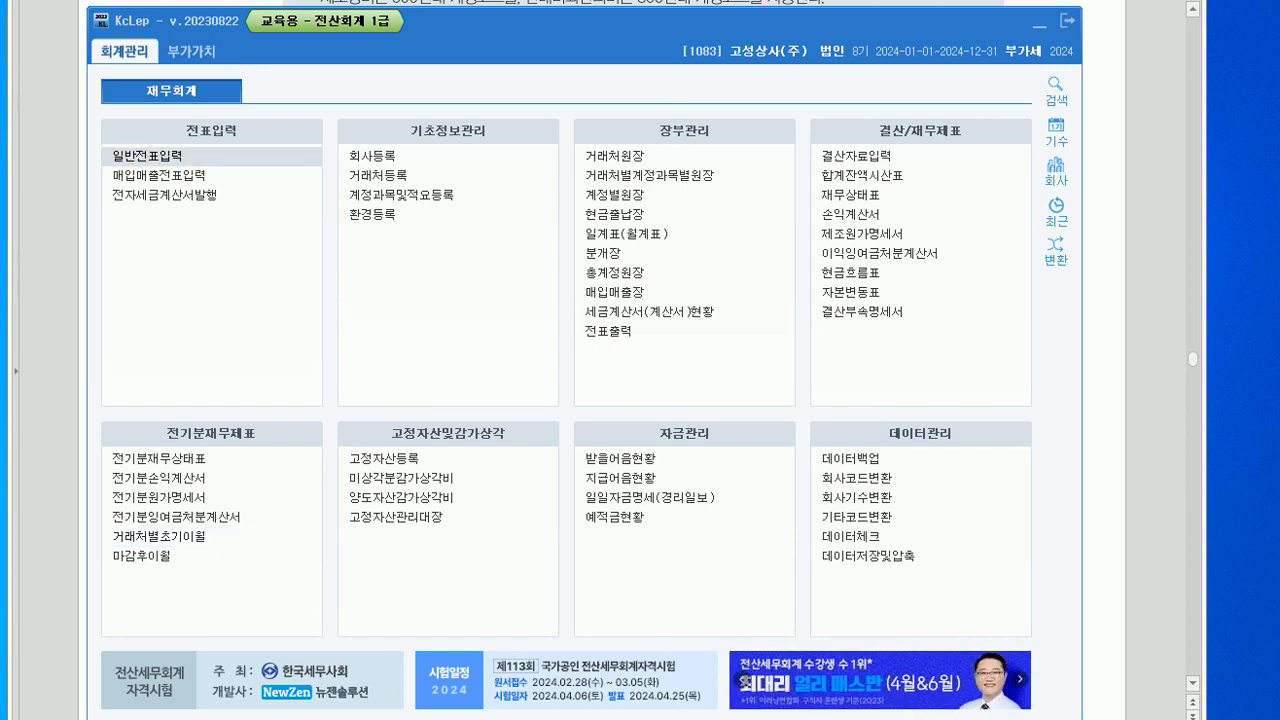
text(8)
key(Return)
text(1)
key(Return)
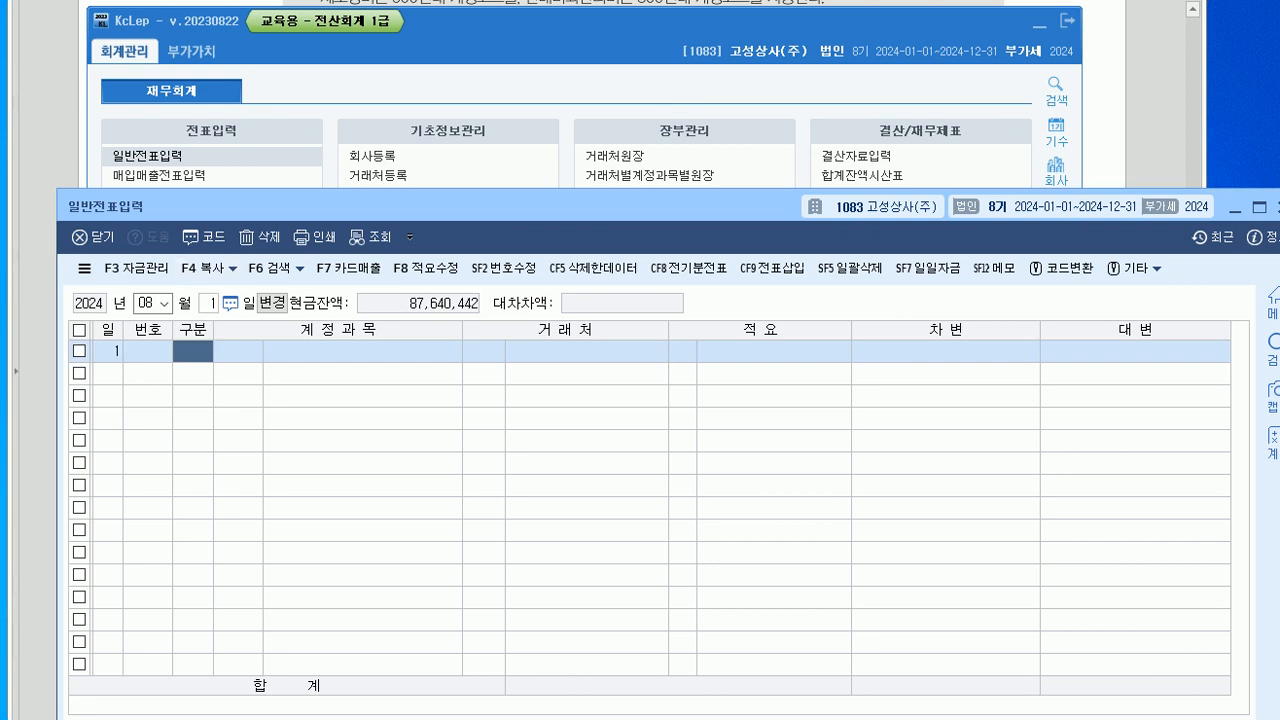
drag(400, 206, 376, 270)
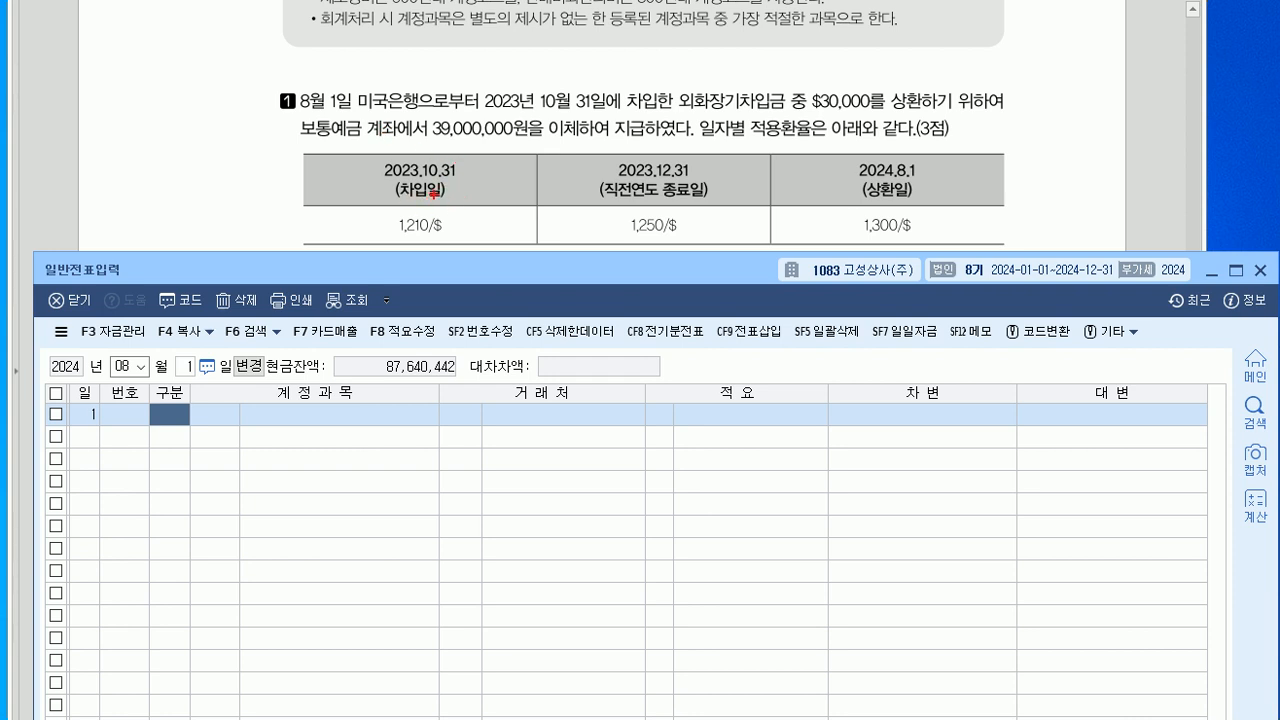
- Mark the $30,000 repayment and exchange rates in item 1, write 50 × $30,000 between the rates, and clear the markings
drag(385, 241, 442, 241)
mouse_move(826, 116)
mouse_down()
mouse_move(842, 76)
mouse_move(860, 100)
mouse_move(846, 116)
mouse_up()
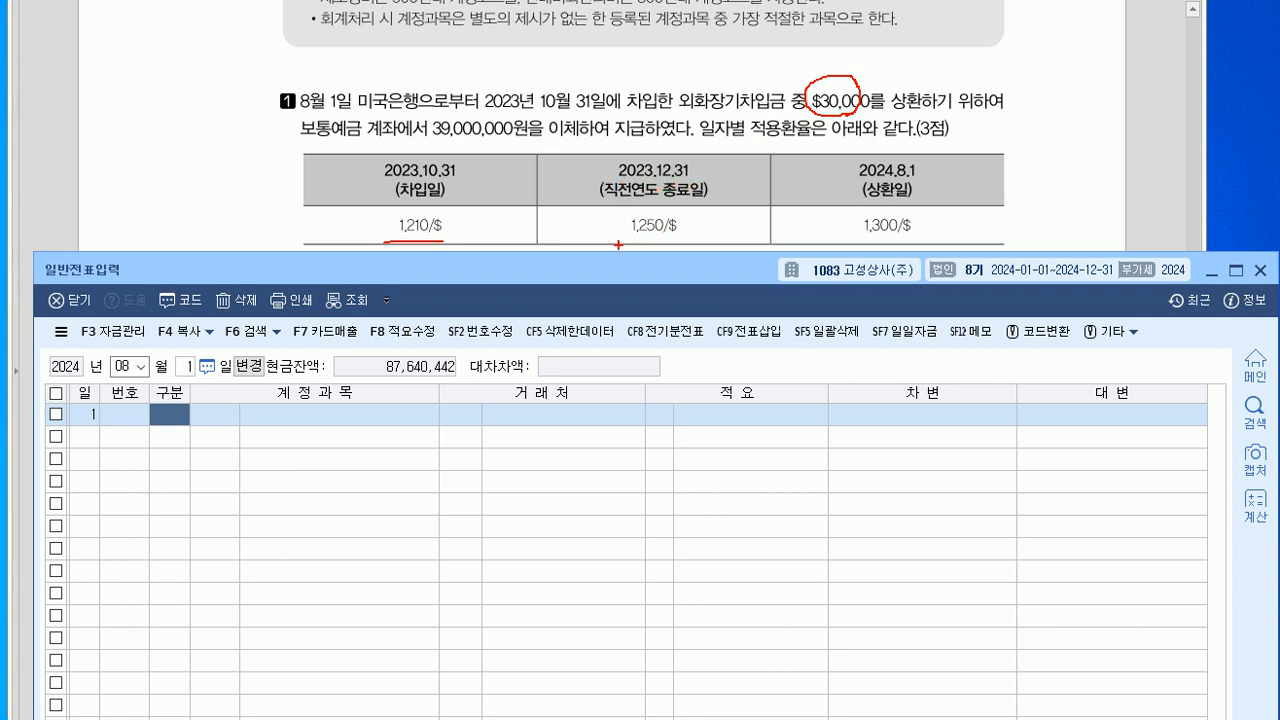
drag(614, 241, 694, 236)
drag(612, 216, 615, 205)
drag(849, 242, 905, 244)
mouse_move(705, 224)
mouse_down()
mouse_move(737, 202)
mouse_move(810, 212)
mouse_up()
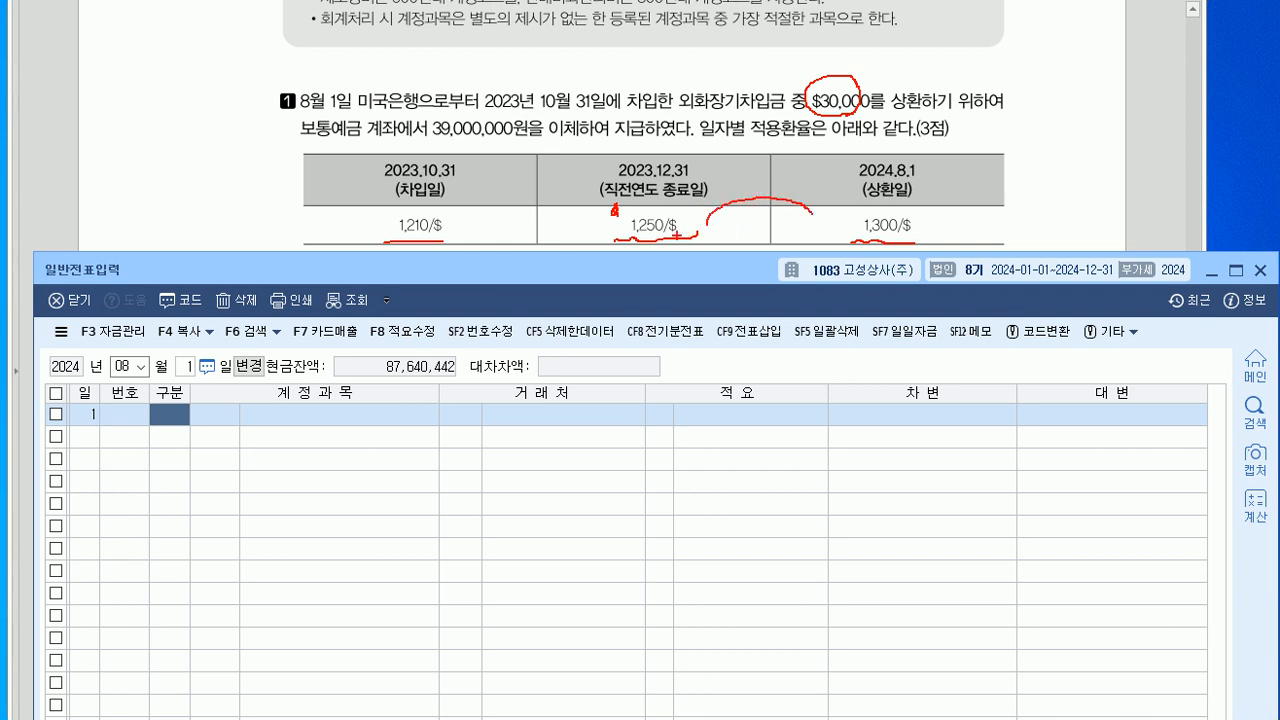
mouse_move(755, 220)
mouse_down()
mouse_move(754, 237)
mouse_move(764, 221)
mouse_up()
drag(765, 226, 791, 232)
mouse_move(791, 216)
mouse_down()
mouse_move(777, 235)
mouse_move(806, 222)
mouse_move(797, 235)
mouse_move(808, 210)
mouse_move(803, 243)
mouse_move(822, 220)
mouse_up()
drag(829, 219, 829, 229)
drag(825, 225, 829, 229)
drag(834, 211, 845, 208)
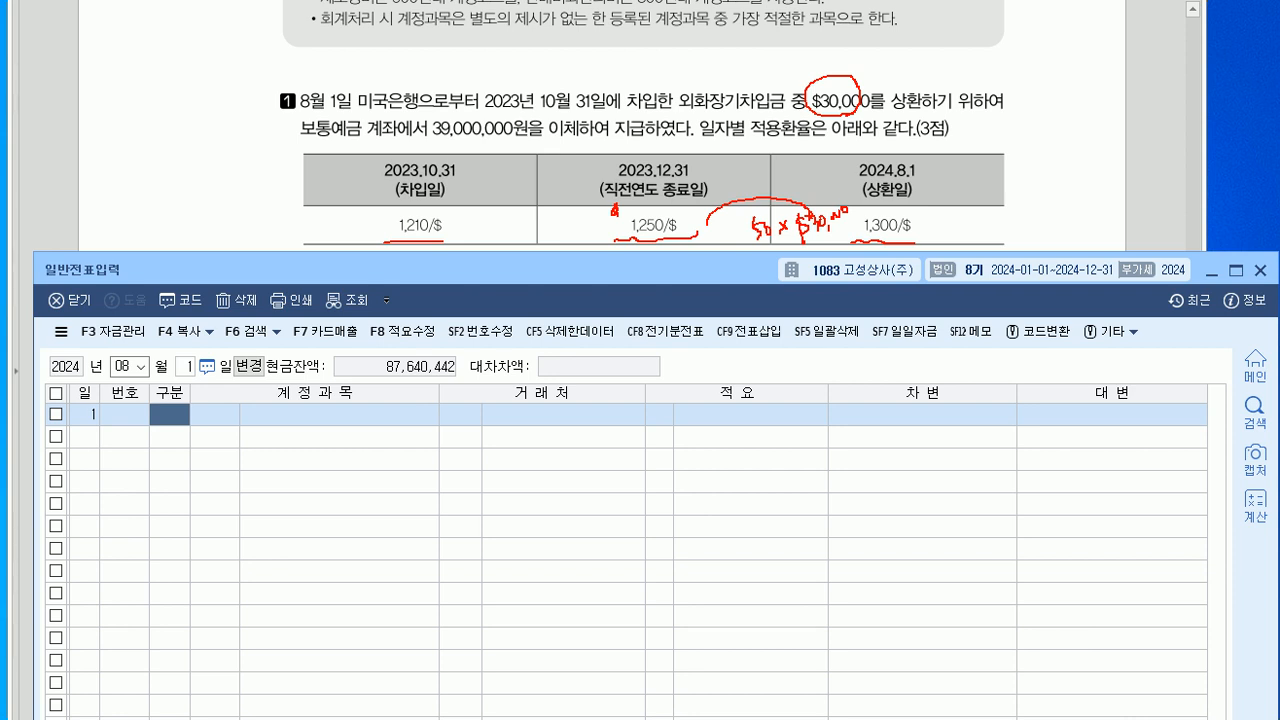
mouse_move(950, 175)
mouse_down()
mouse_move(953, 187)
mouse_move(1012, 149)
mouse_up()
key(Escape)
- Uncover more of item 1 and sketch its journal entry below the rate table, with 외화장기차입금 $30,000 and 보통예금 $30,000
drag(400, 269, 420, 302)
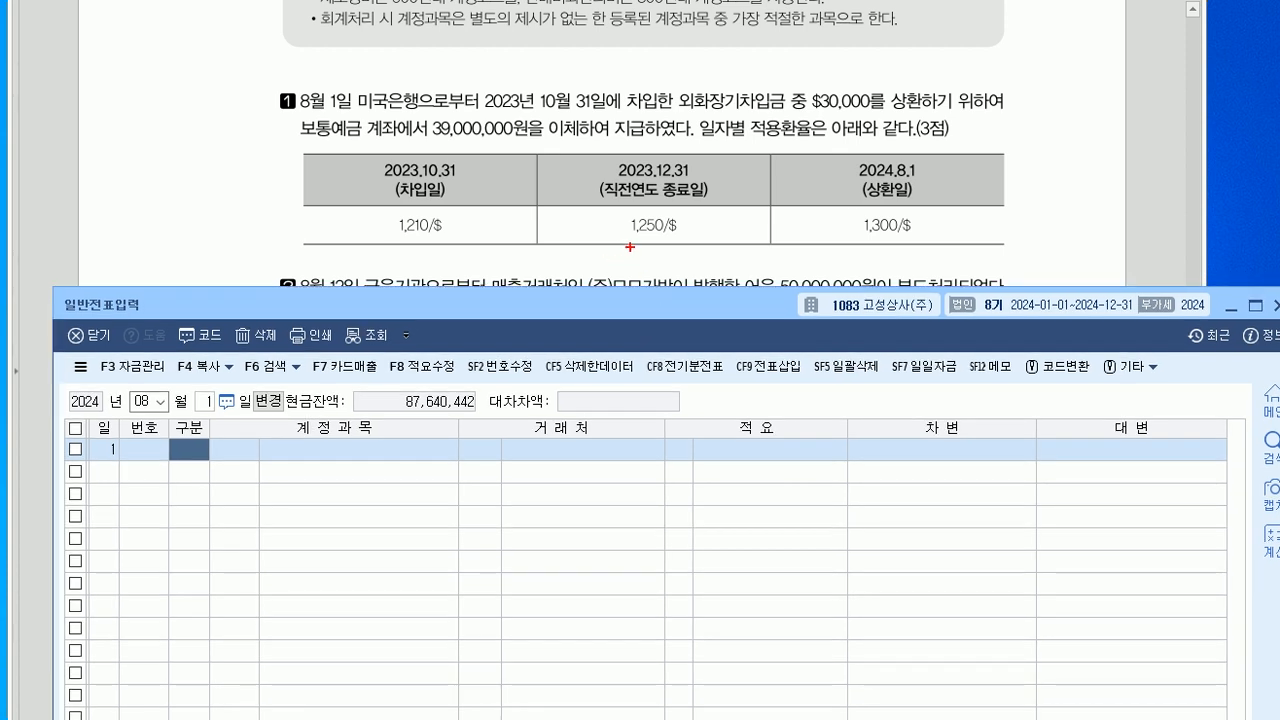
drag(633, 234, 615, 281)
drag(343, 243, 374, 270)
mouse_move(678, 86)
mouse_down()
mouse_move(718, 110)
mouse_move(770, 108)
mouse_up()
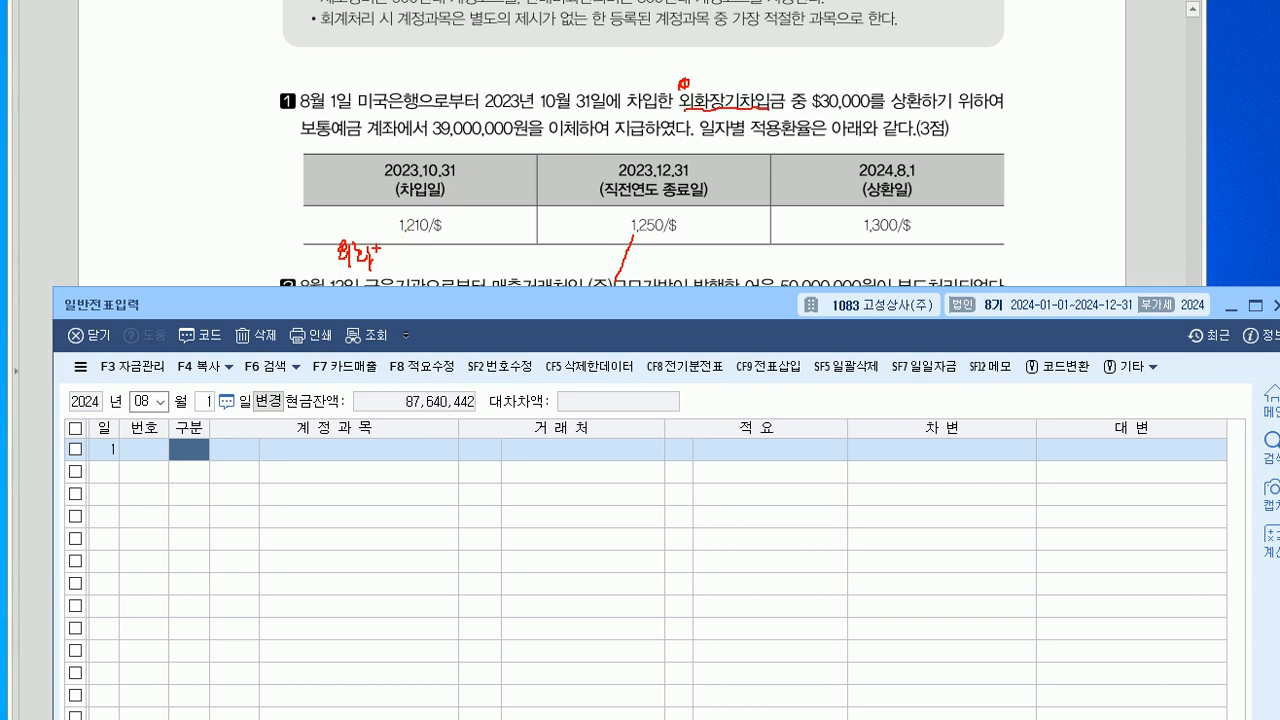
mouse_move(376, 252)
mouse_down()
mouse_move(462, 248)
mouse_move(456, 260)
mouse_up()
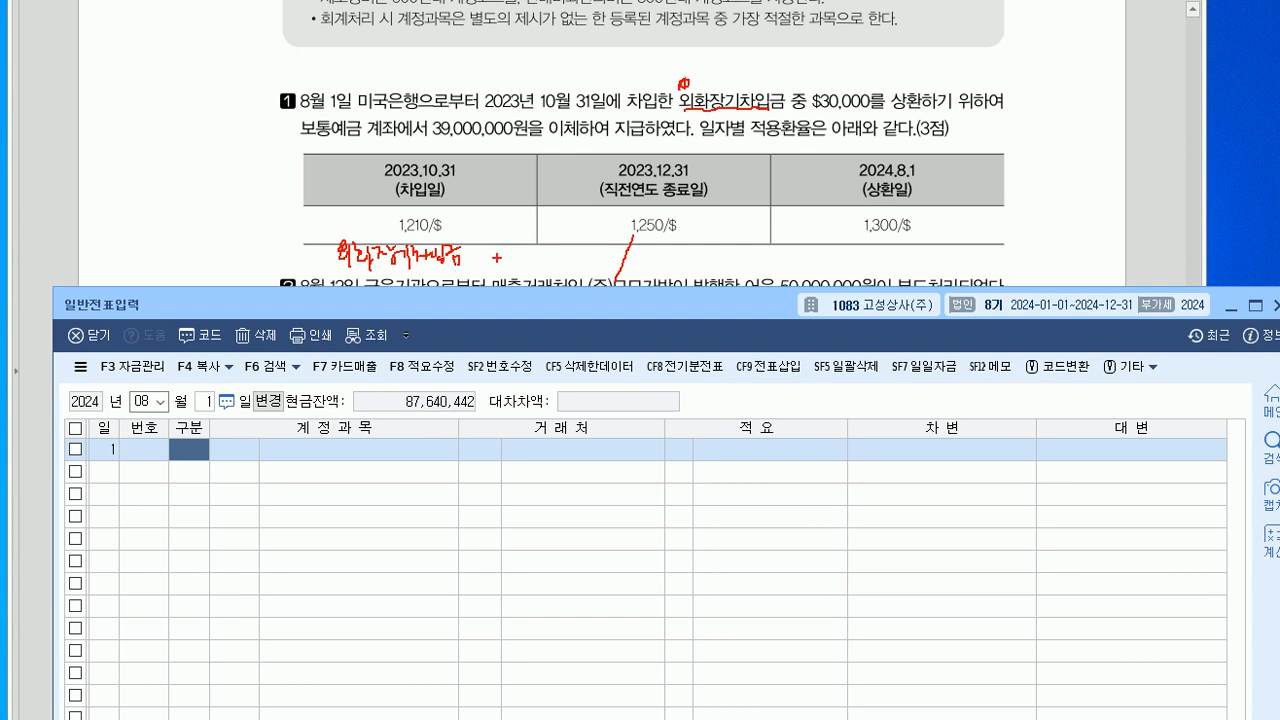
mouse_move(497, 244)
mouse_down()
mouse_move(491, 257)
mouse_move(567, 246)
mouse_up()
mouse_move(710, 230)
mouse_down()
mouse_move(716, 256)
mouse_move(758, 240)
mouse_up()
mouse_move(750, 232)
mouse_down()
mouse_move(766, 256)
mouse_move(820, 248)
mouse_move(800, 266)
mouse_move(862, 248)
mouse_up()
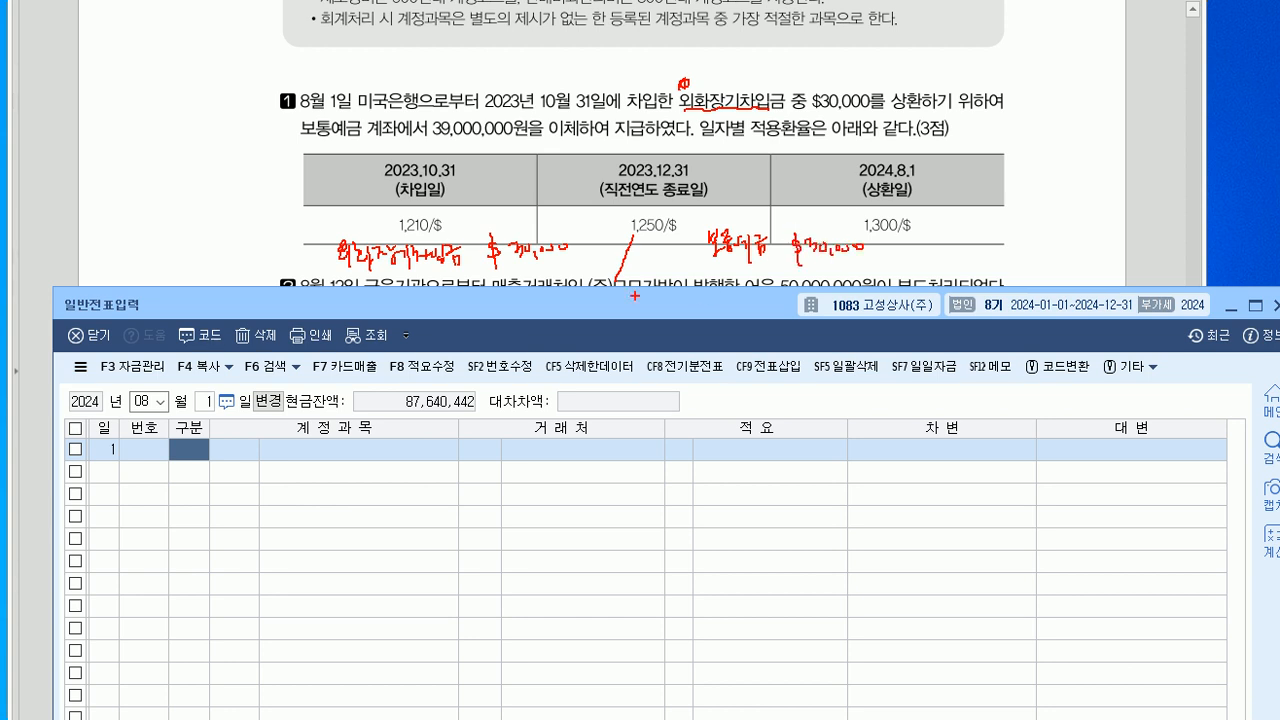
- Link the sketched amounts to the 1,250 and 1,300 rates, add an exchange-loss line, circle the bank name, and clear all markings
mouse_move(645, 205)
mouse_down()
mouse_move(634, 236)
mouse_move(575, 236)
mouse_up()
mouse_move(564, 226)
mouse_down()
mouse_move(577, 240)
mouse_move(565, 242)
mouse_up()
mouse_move(882, 238)
mouse_down()
mouse_move(892, 205)
mouse_move(892, 248)
mouse_move(876, 246)
mouse_up()
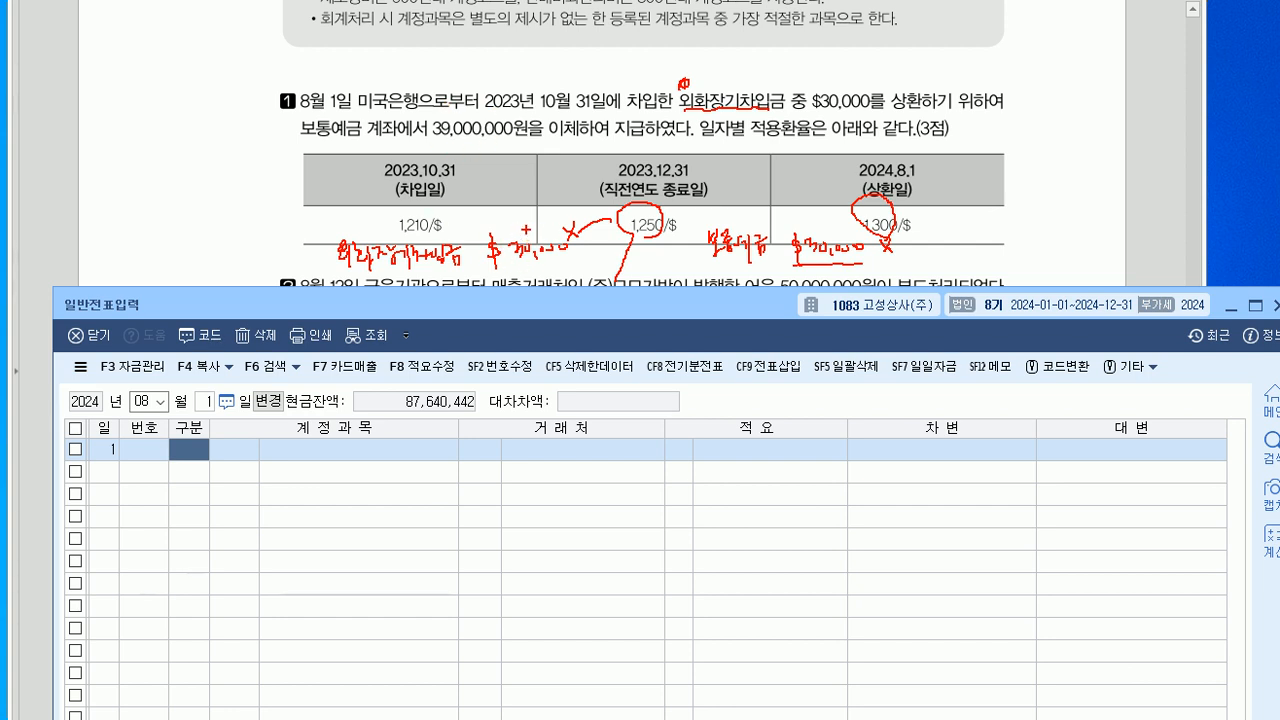
drag(486, 212, 556, 188)
mouse_move(362, 266)
mouse_down()
mouse_move(352, 278)
mouse_move(365, 290)
mouse_move(370, 275)
mouse_move(416, 292)
mouse_move(528, 286)
mouse_move(518, 292)
mouse_move(606, 268)
mouse_up()
mouse_move(498, 290)
mouse_down()
mouse_move(502, 314)
mouse_move(520, 298)
mouse_up()
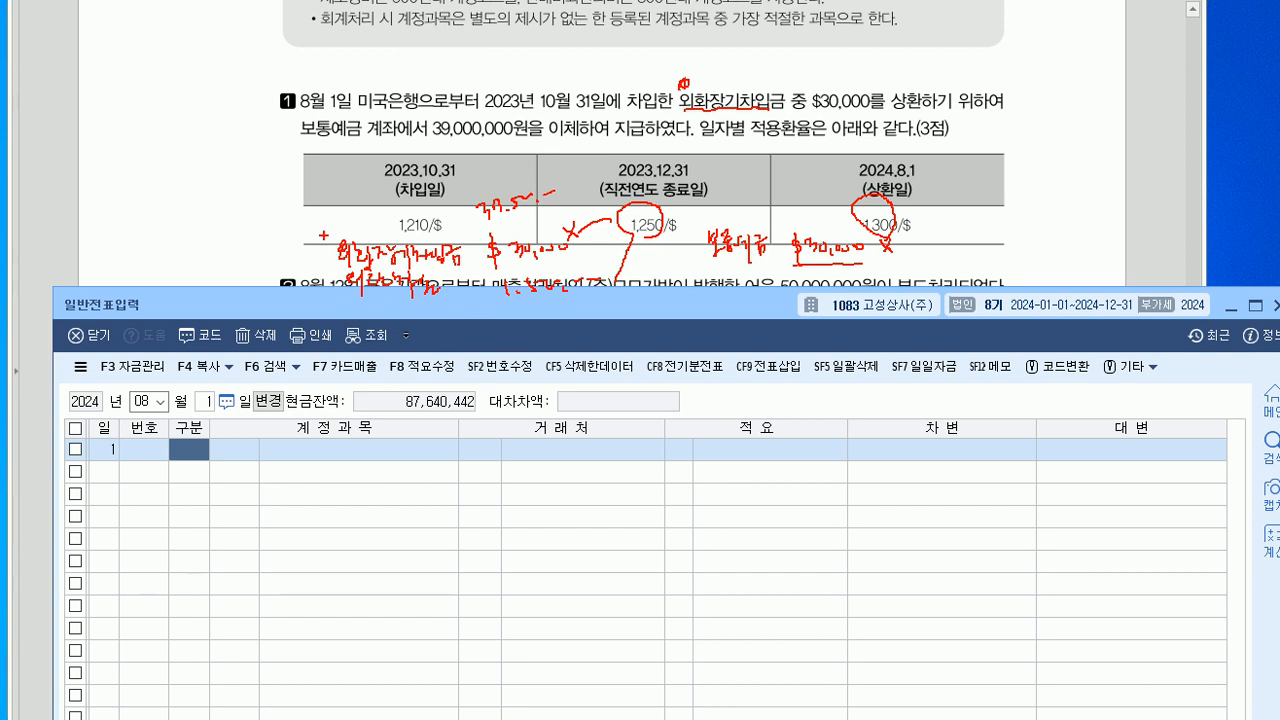
drag(327, 232, 331, 246)
mouse_move(402, 110)
mouse_down()
mouse_move(360, 138)
mouse_move(400, 76)
mouse_move(412, 140)
mouse_up()
key(ctrl+z)
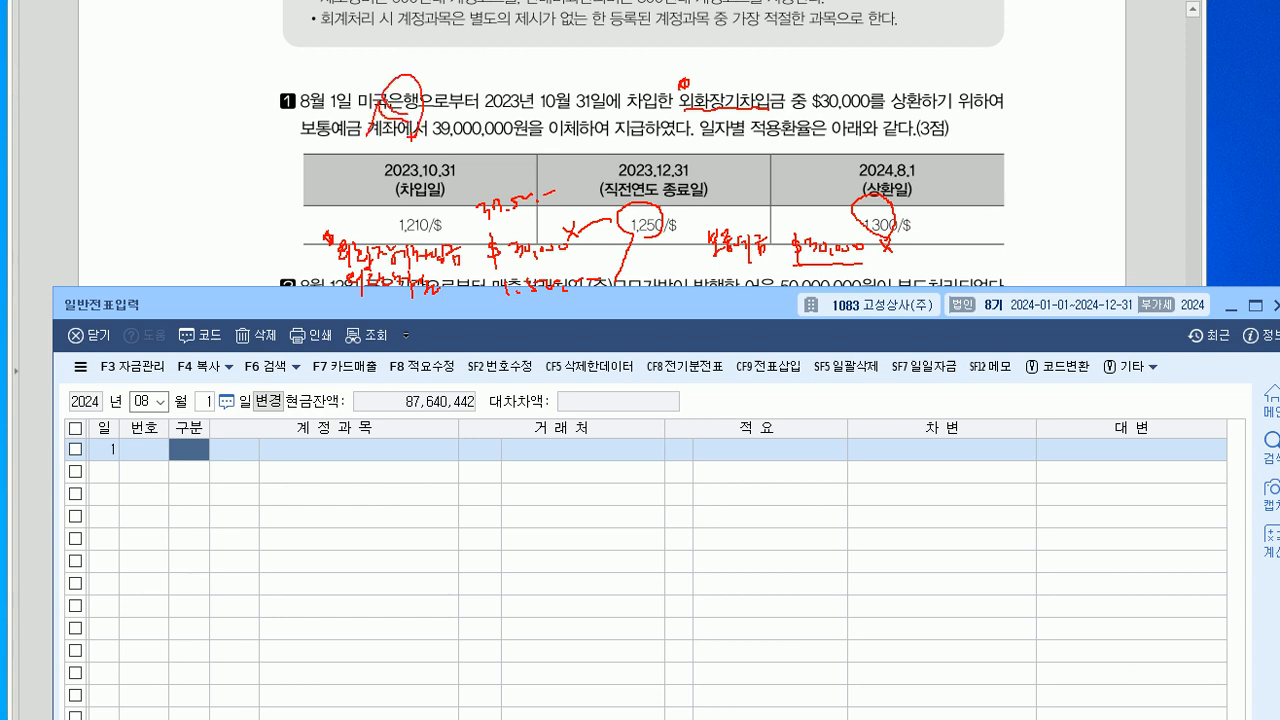
key(Escape)
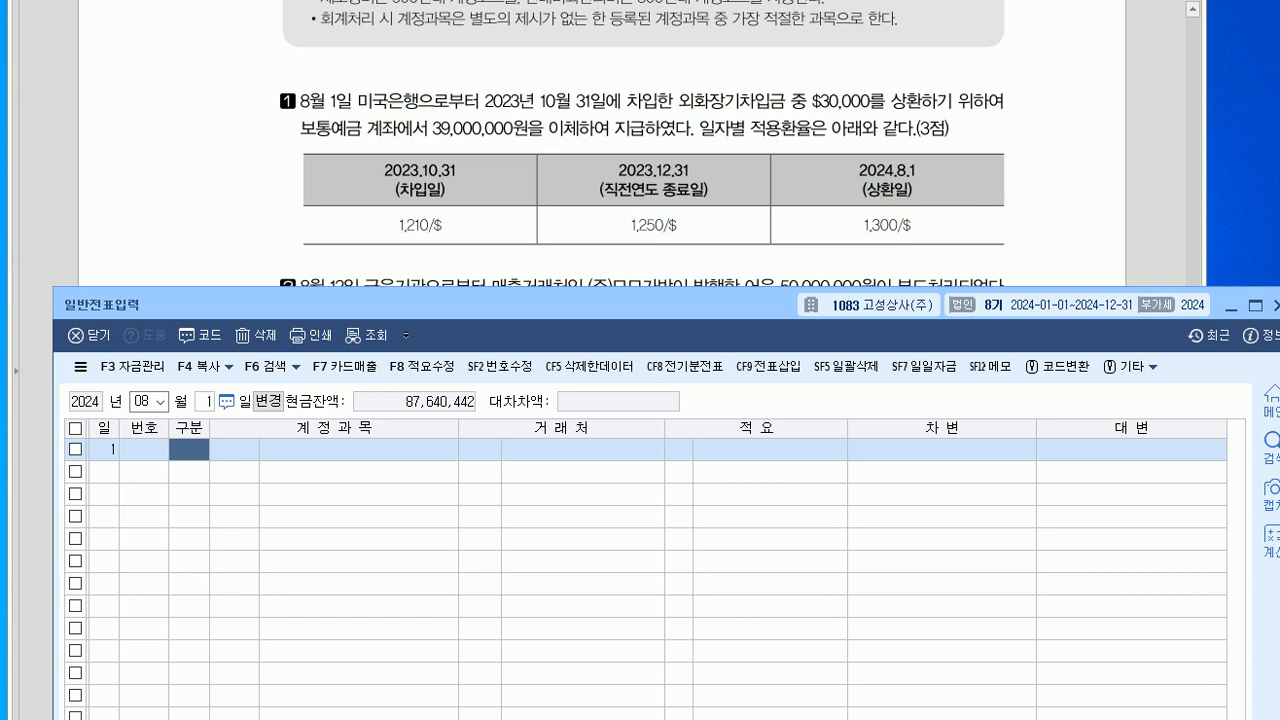
- Enter the August 1 debit line for 외화장기차입금 (0305) with vendor 미국은행 (98006) and amount 37,500,000
text(3)
key(Return)
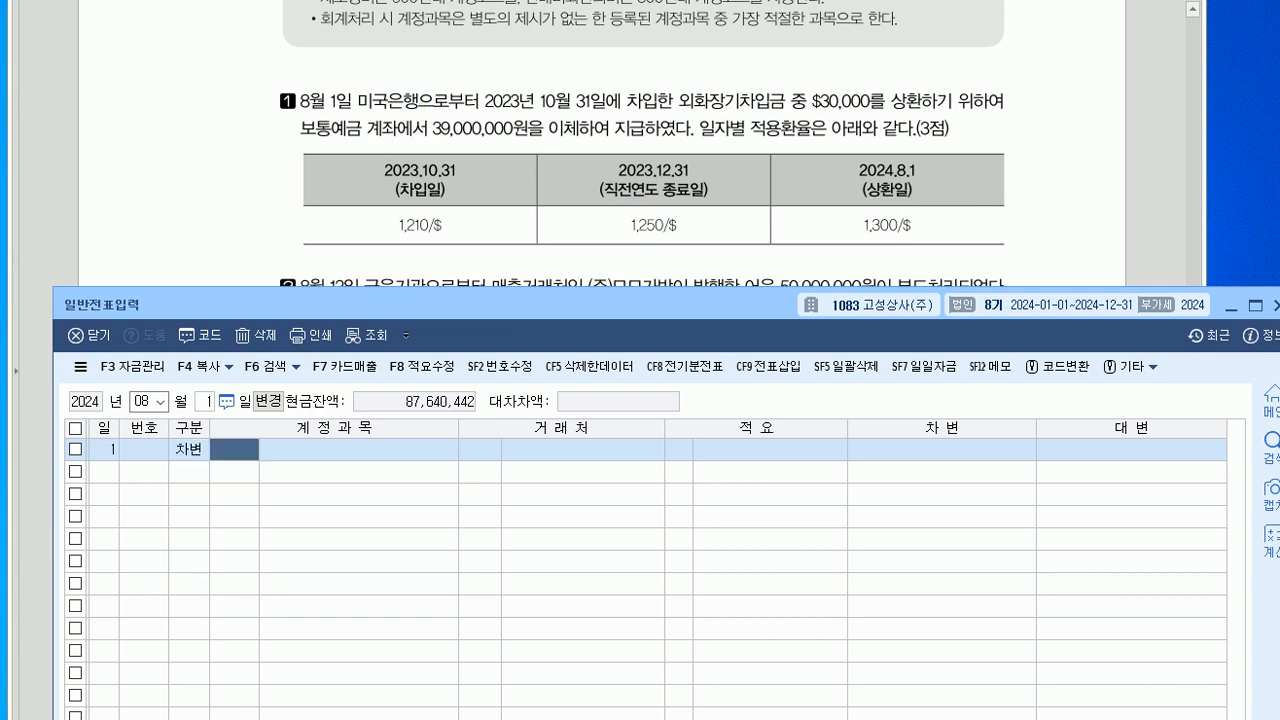
text(305)
key(Return)
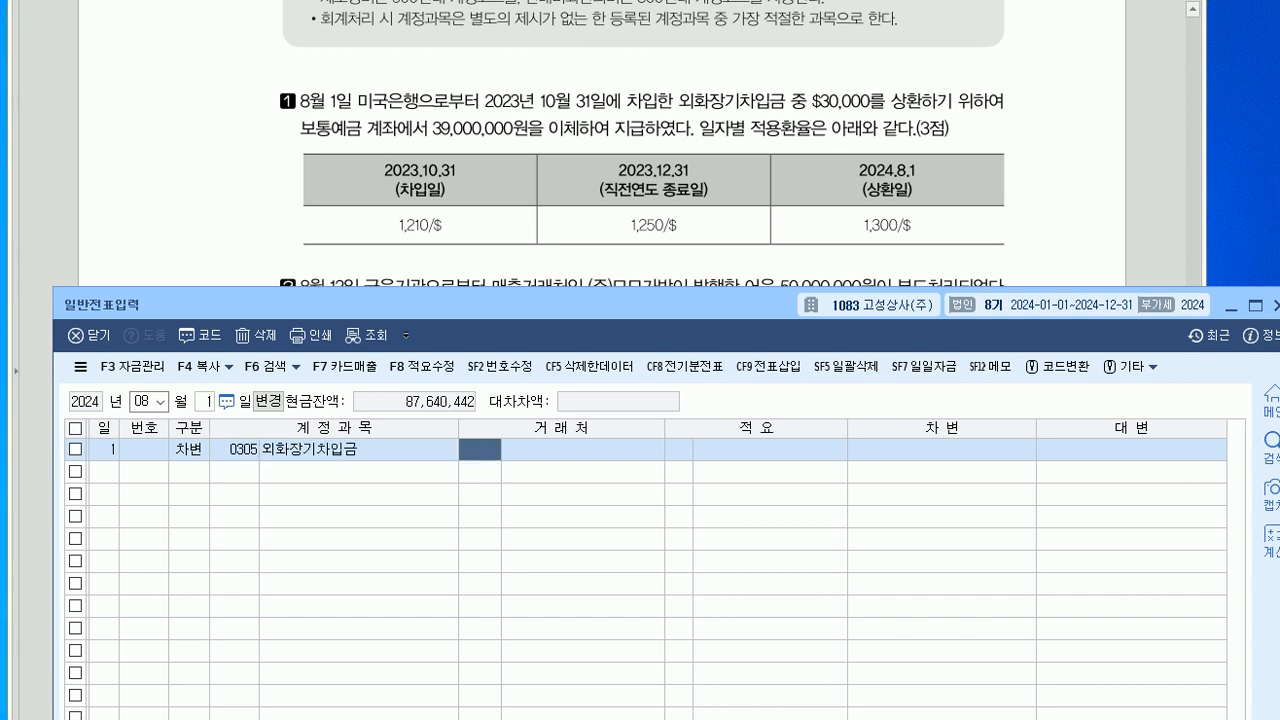
text(미국)
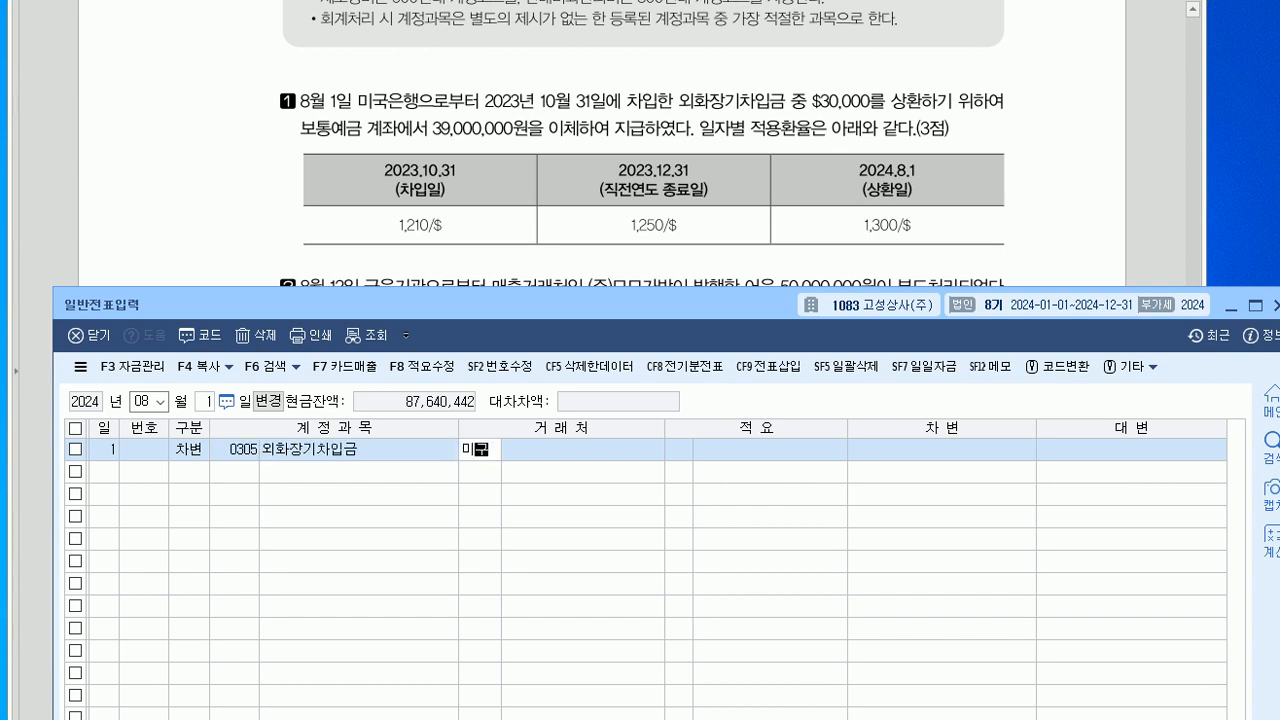
key(Return)
key(Return)
key(Return)
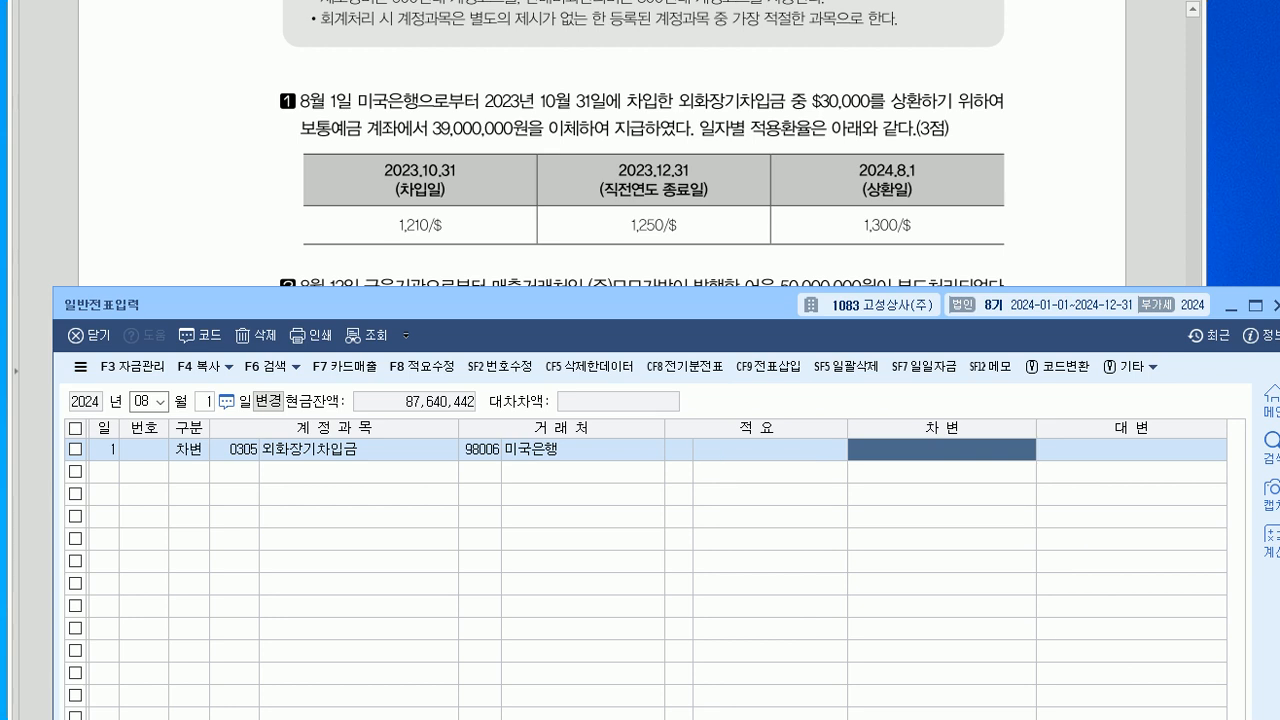
text(37500000)
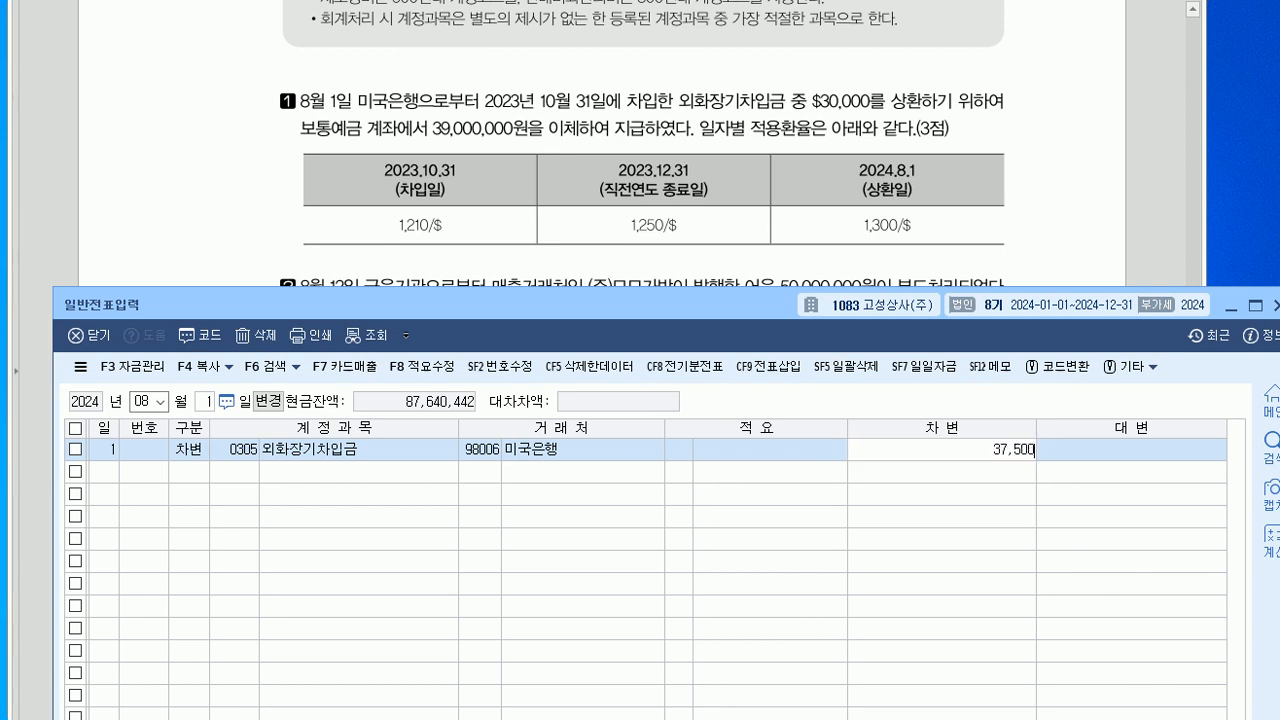
key(Return)
- Add an August 1 debit line for 외환차손 (0952) with an amount of 1,500,000
text(3)
key(Return)
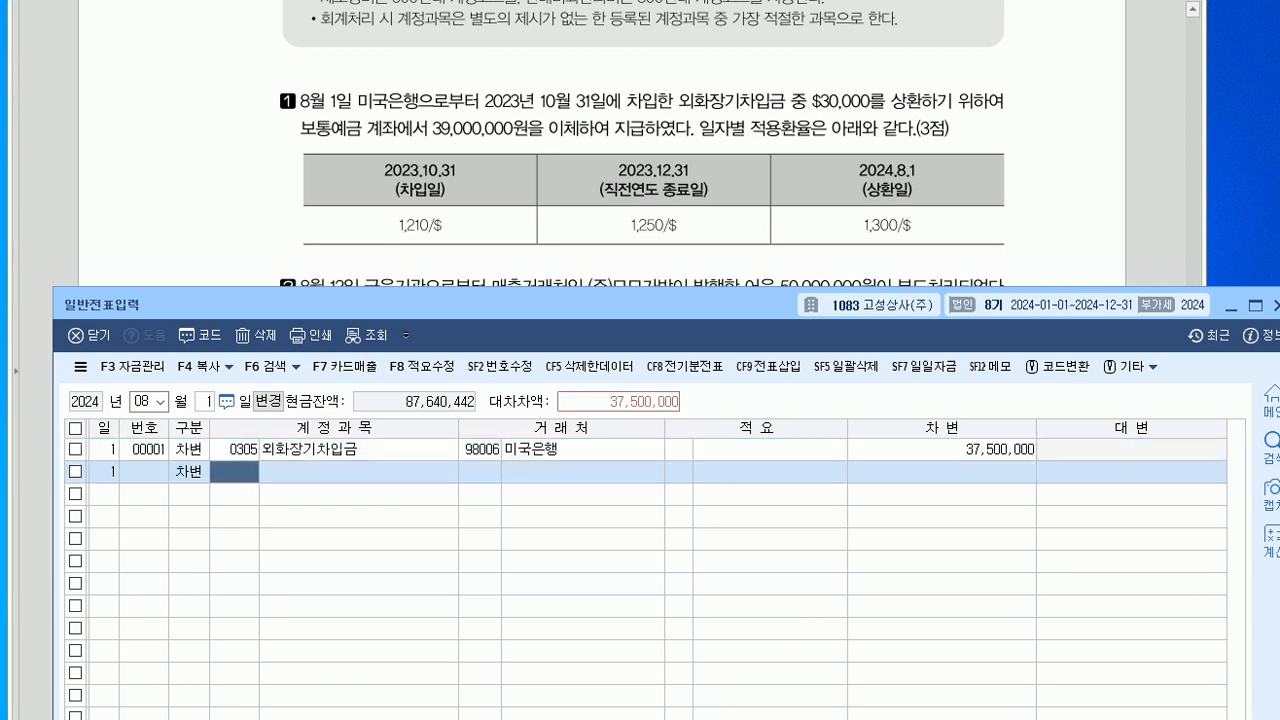
text(952)
key(Return)
key(Return)
key(Return)
key(Return)
text(1500000)
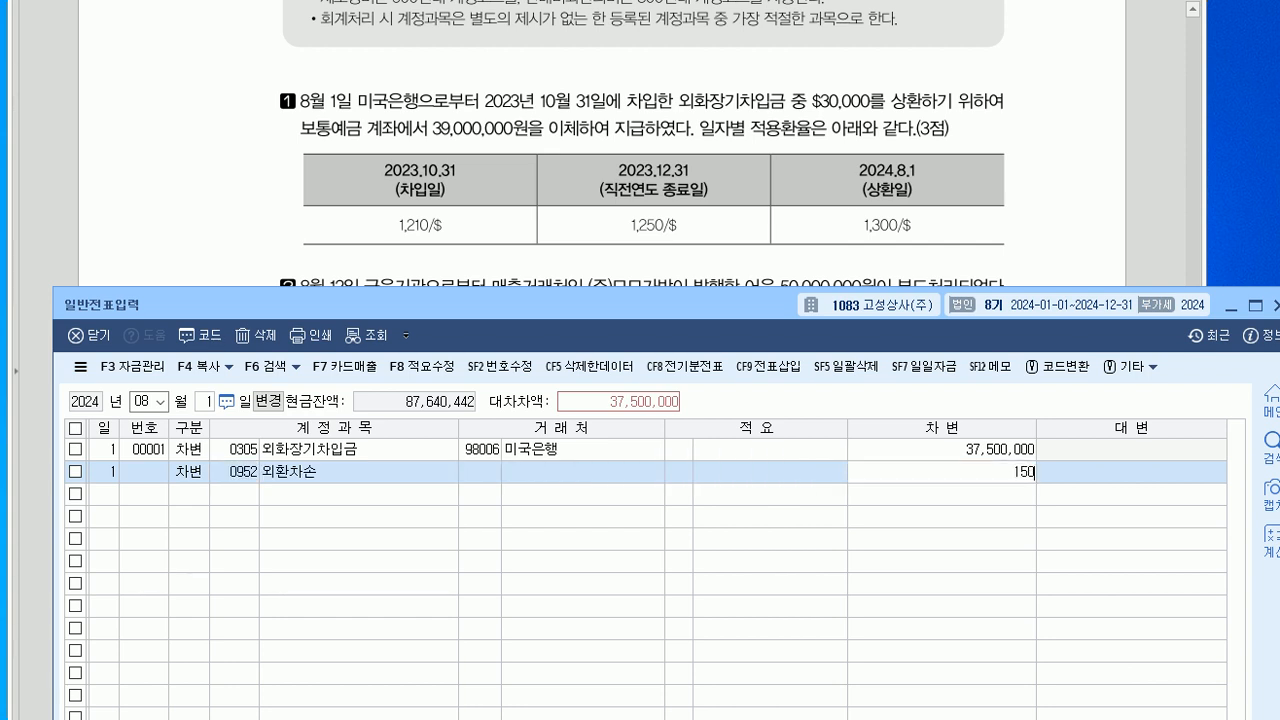
key(Return)
- Add the August 1 credit line for 보통예금 (0103) with the balancing amount of 39,000,000
text(4)
key(Return)
text(103)
key(Return)
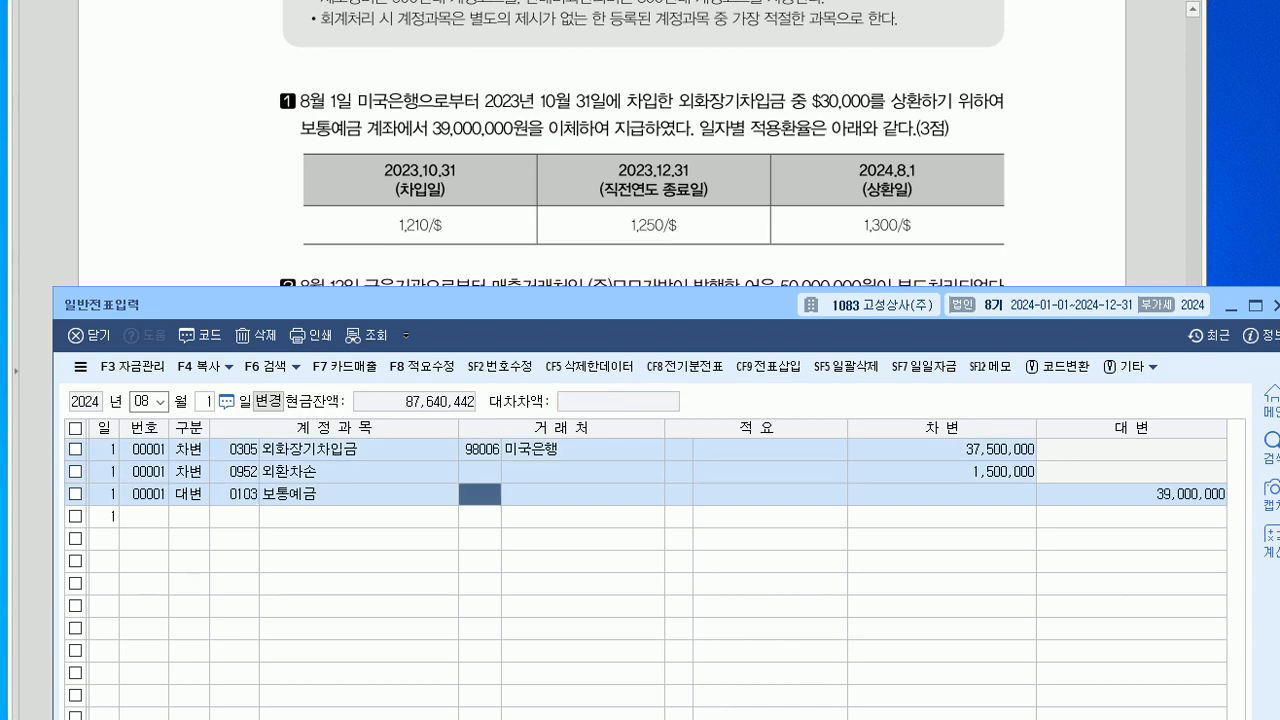
- Consult item 2 in the exam document, return to KcLep with the item uncovered, and set the voucher date to August 12
key(alt+Tab)
scroll(640, 360, down, 5)
scroll(640, 360, up, 2)
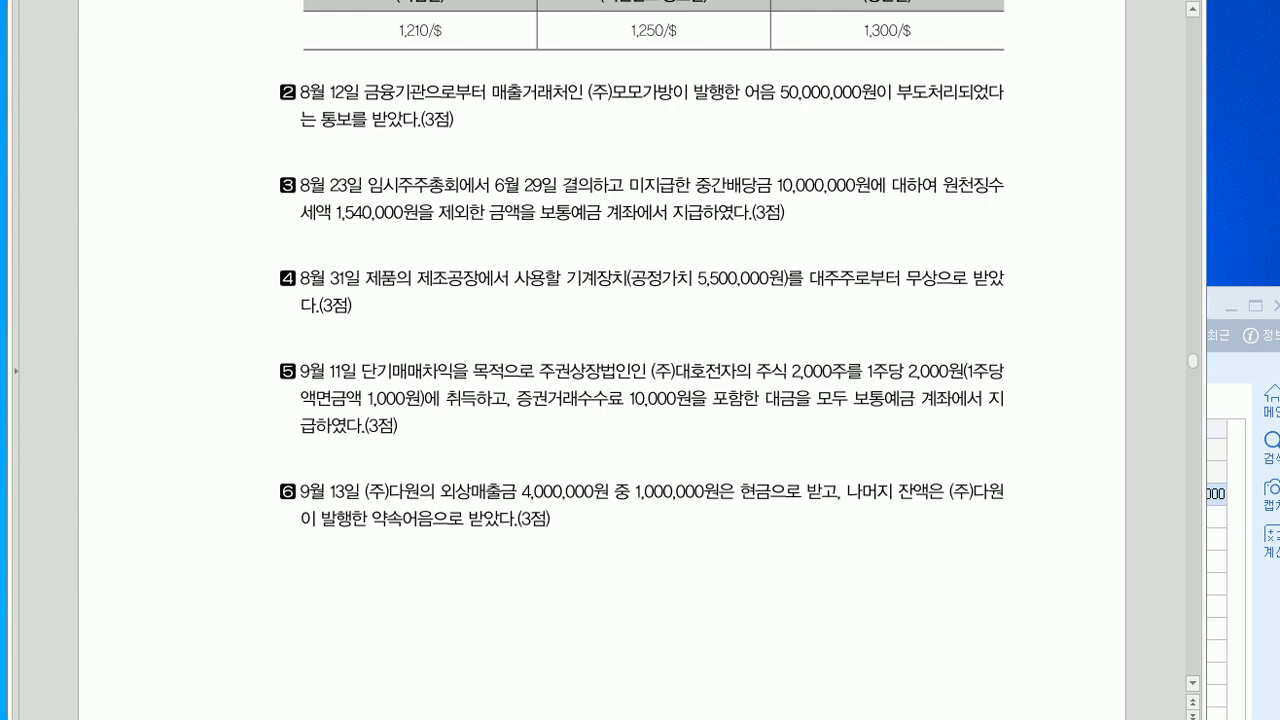
key(alt+Tab)
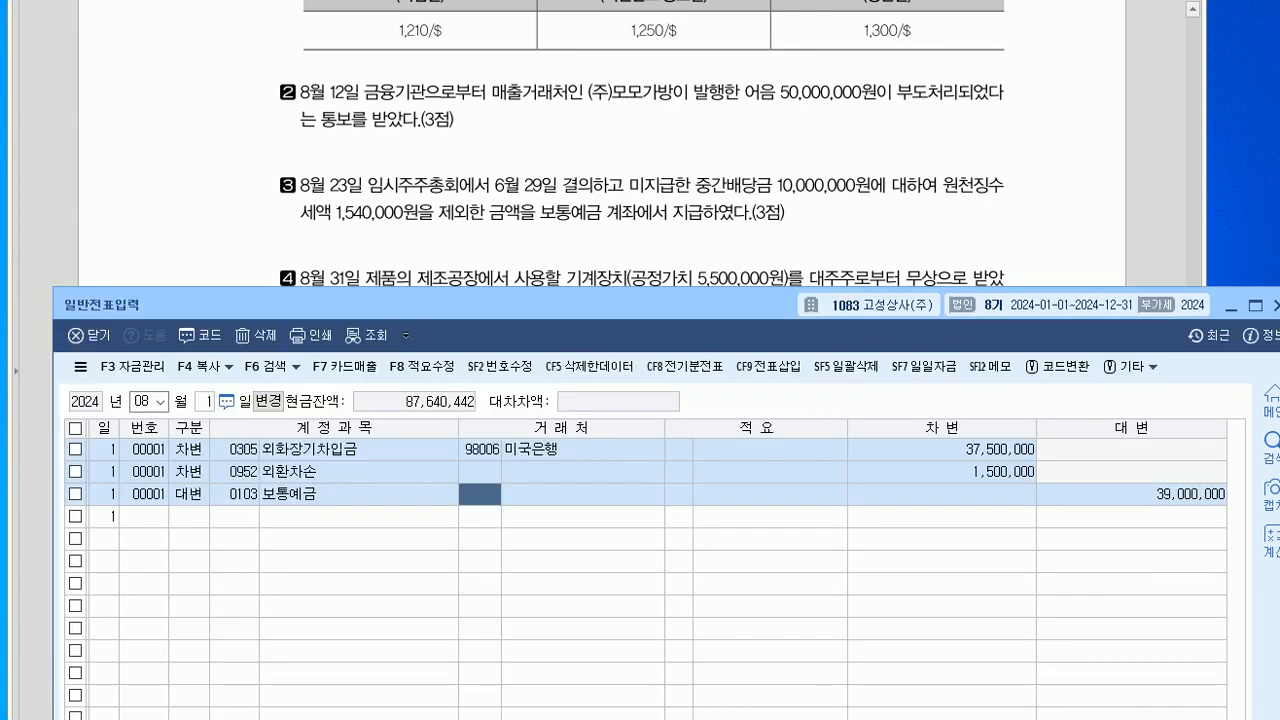
drag(300, 304, 275, 181)
click(181, 280)
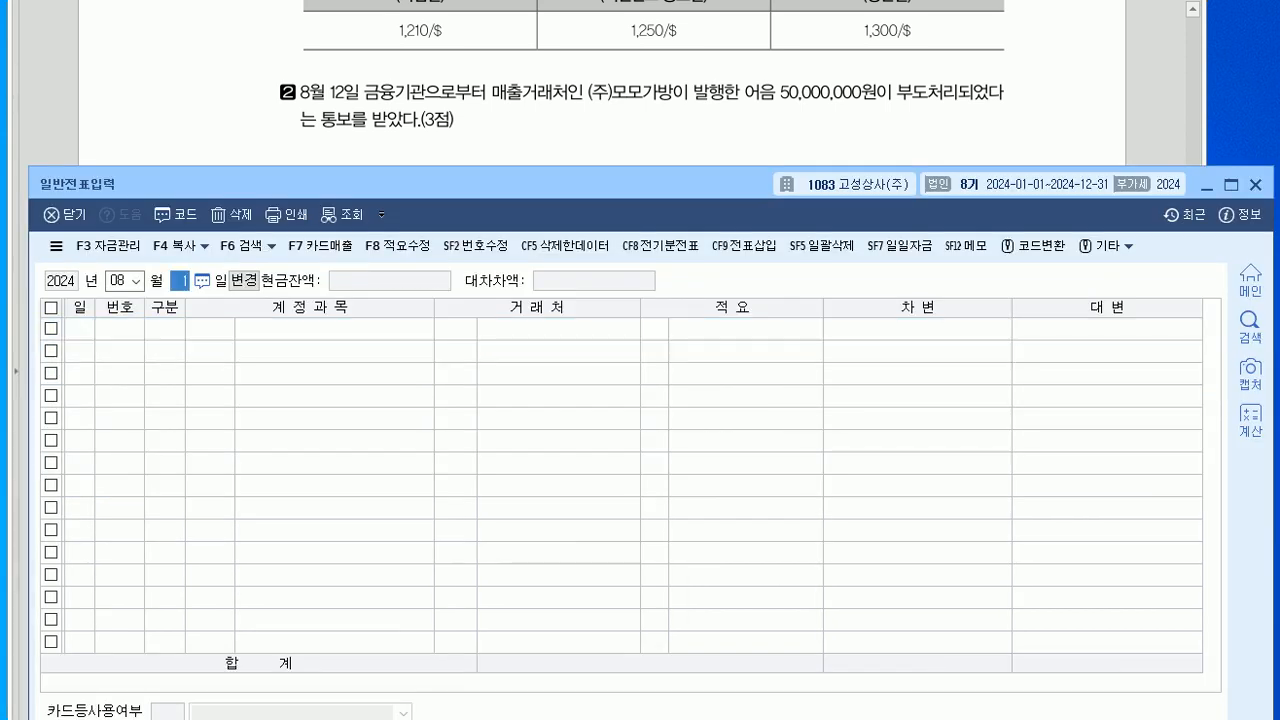
text(12)
key(Return)
- Enter the August 12 debit line for 부도어음과수표 (0246) with vendor (주)모모가방 (01122) and amount 50,000,000
text(3)
key(Return)
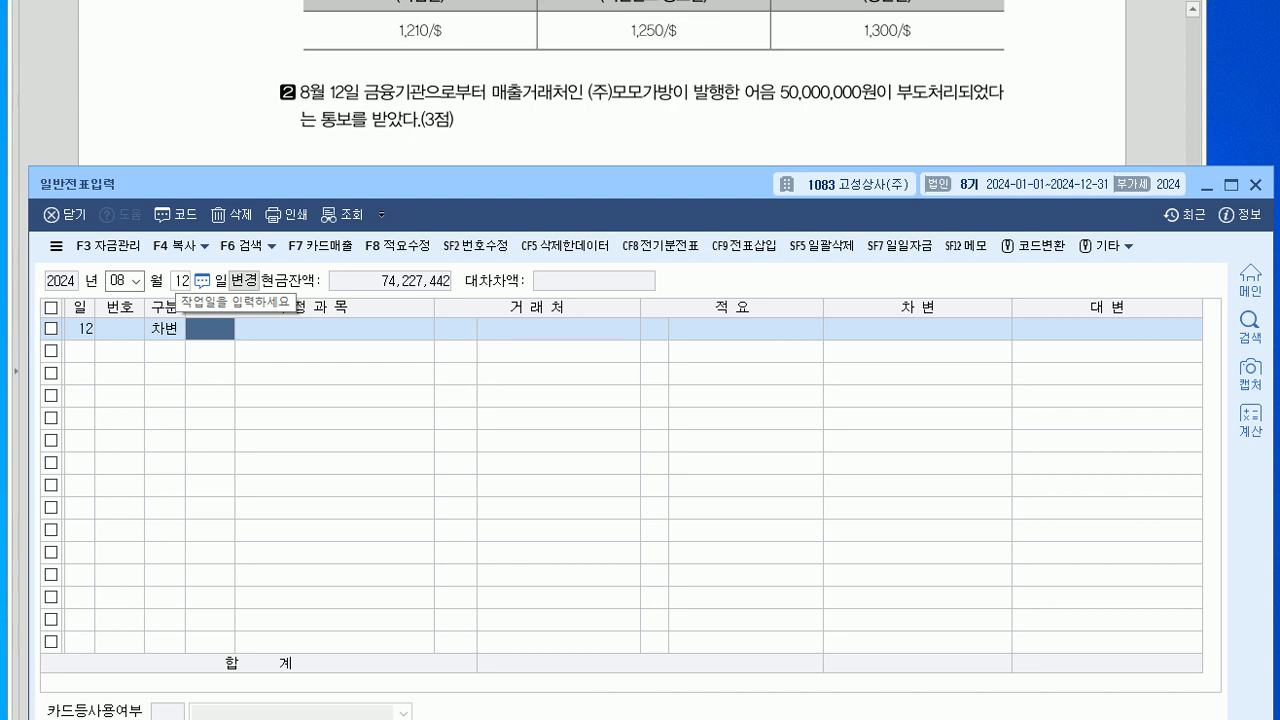
text(246)
key(Return)
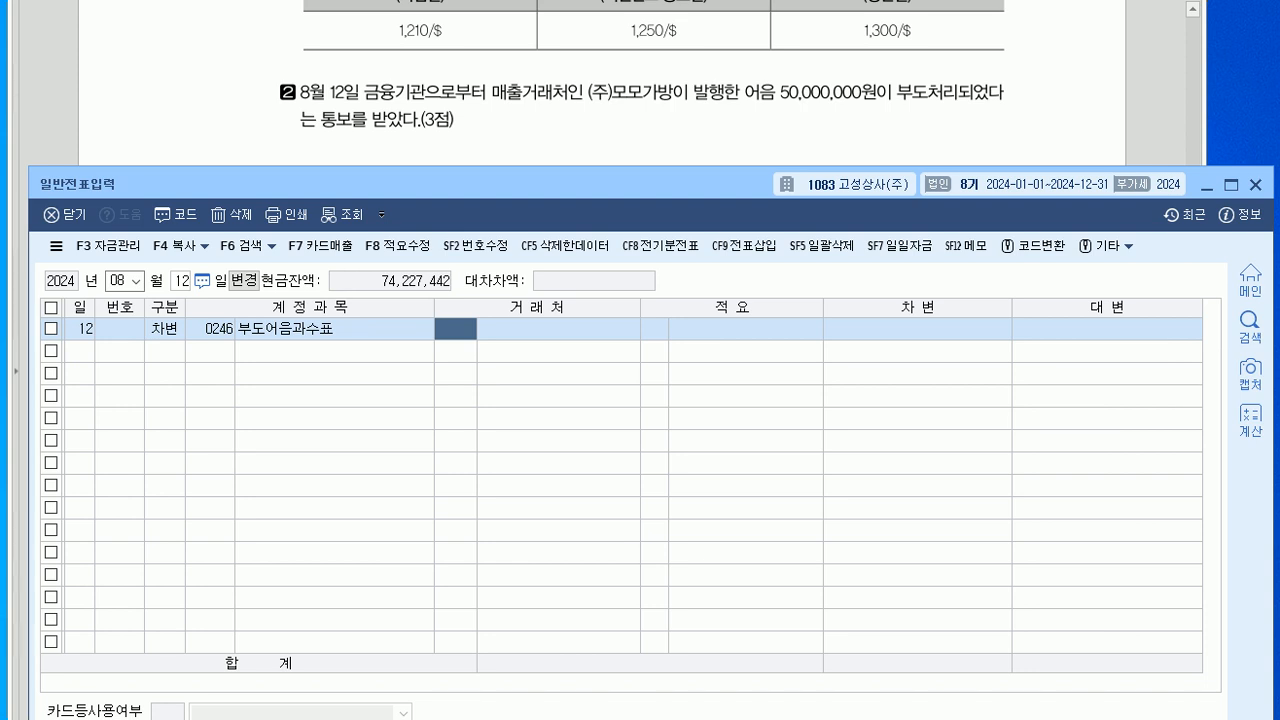
text(모모)
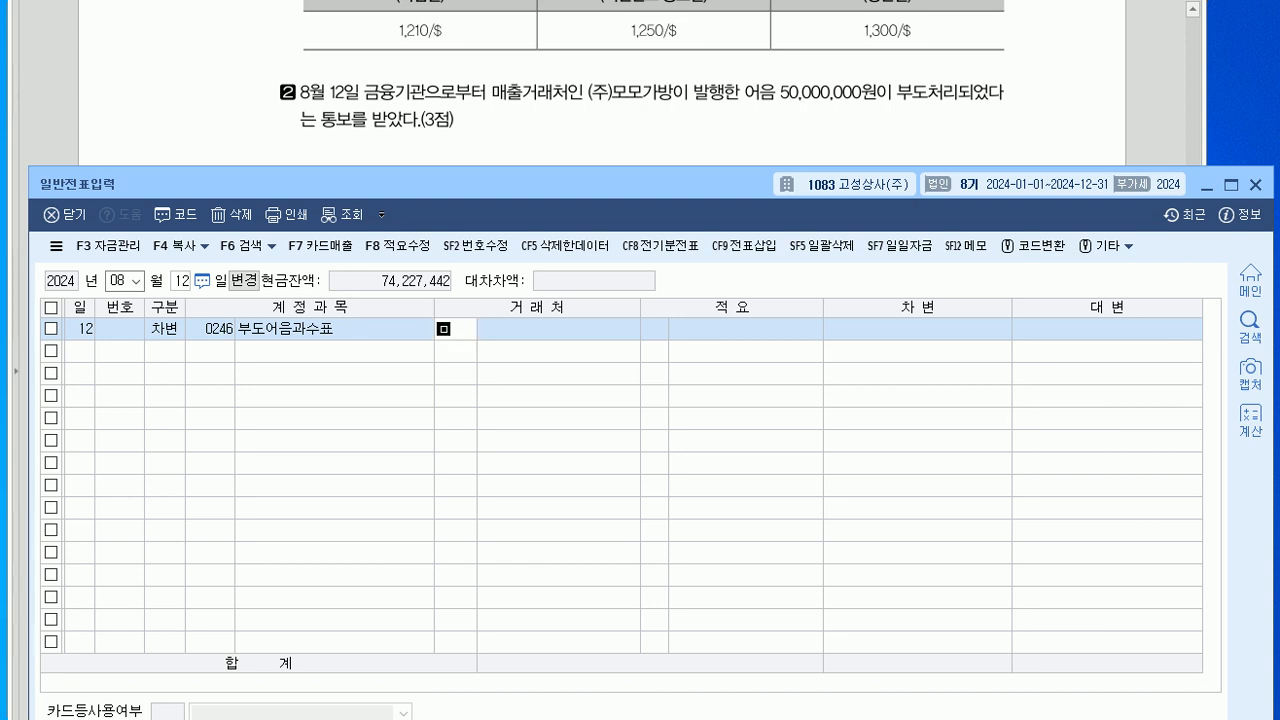
key(Return)
key(Return)
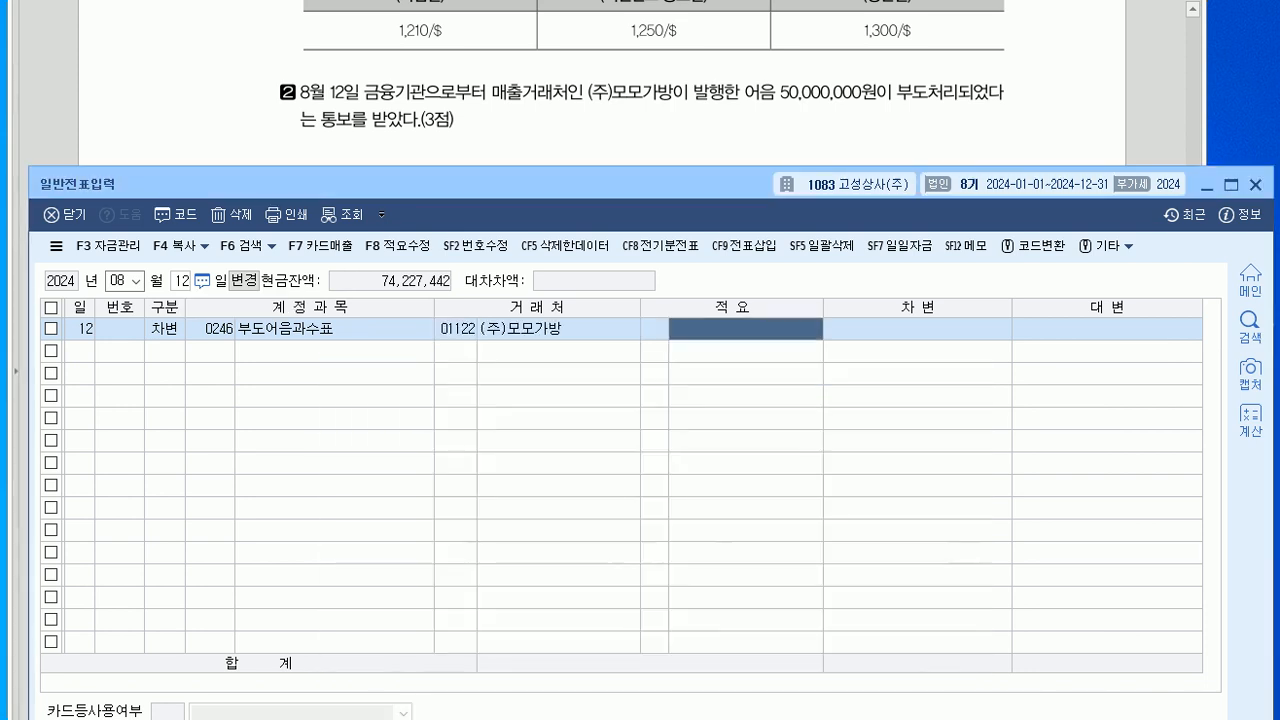
key(Return)
text(50,000,000)
key(Return)
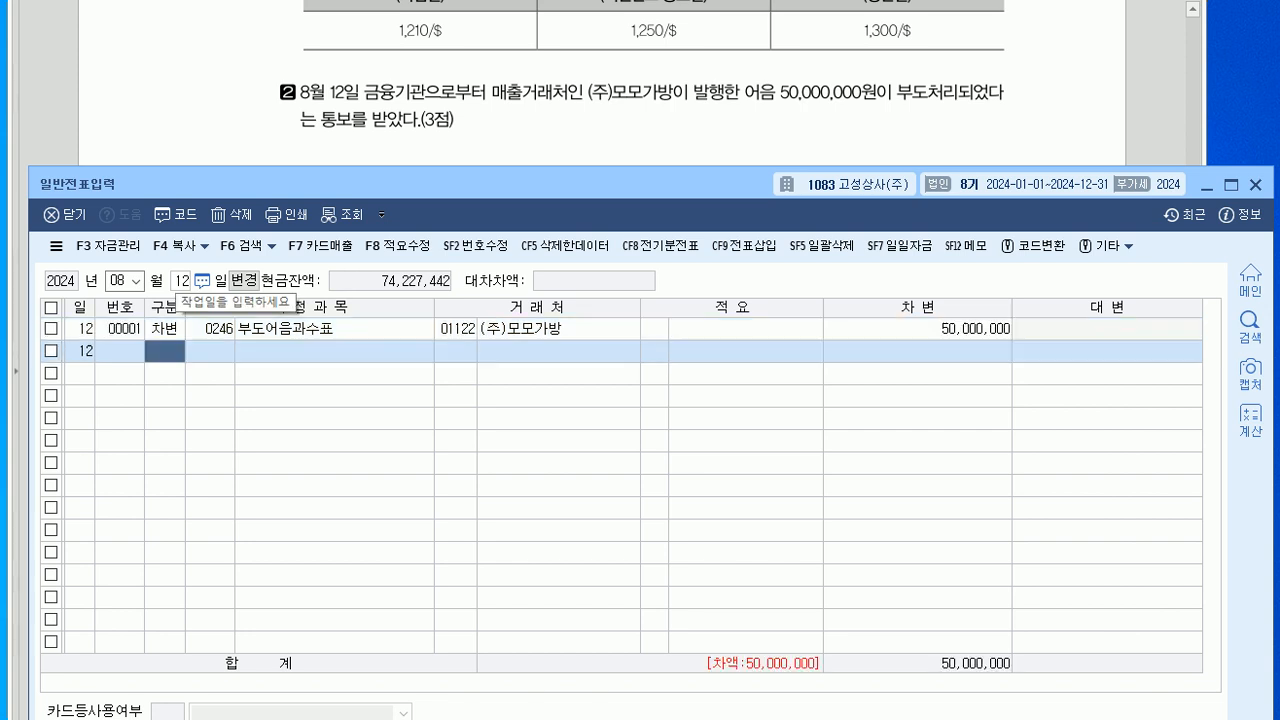
- Enter the August 12 credit line for 받을어음 (0110) with vendor (주)모모가방 (01122) and amount 50,000,000
key(Return)
text(4)
key(Return)
text(110)
key(Return)
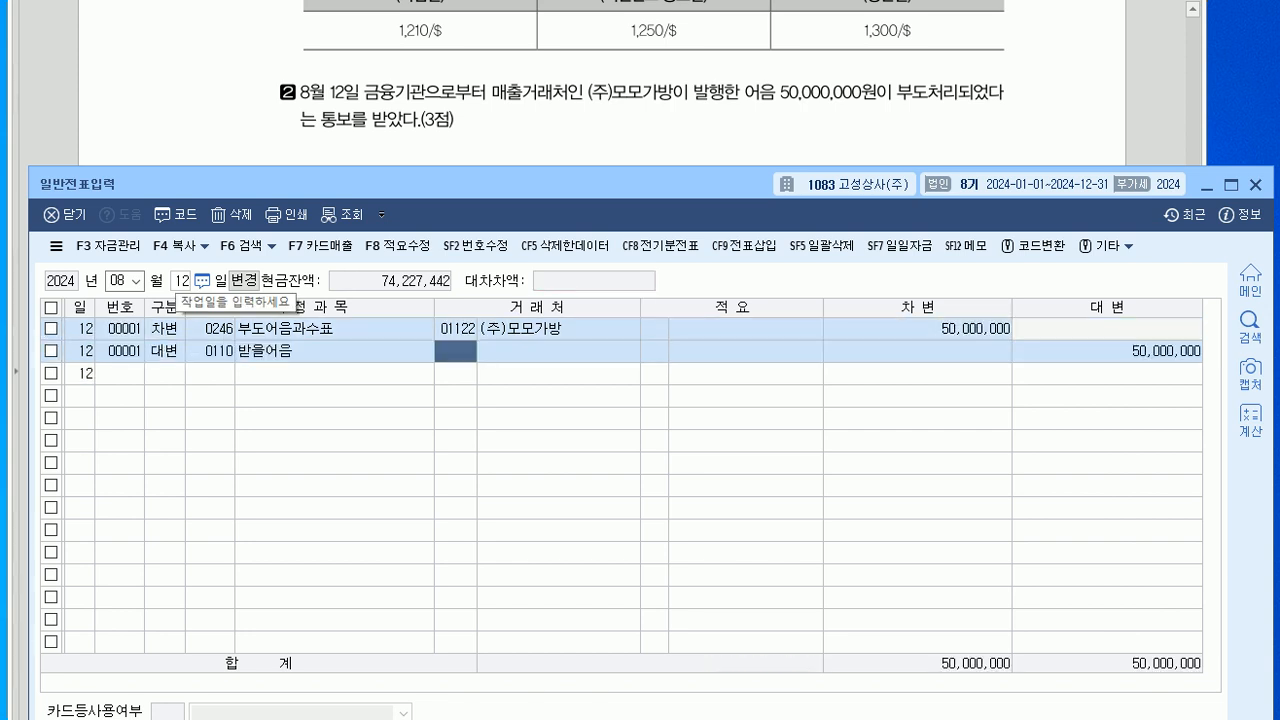
key(Return)
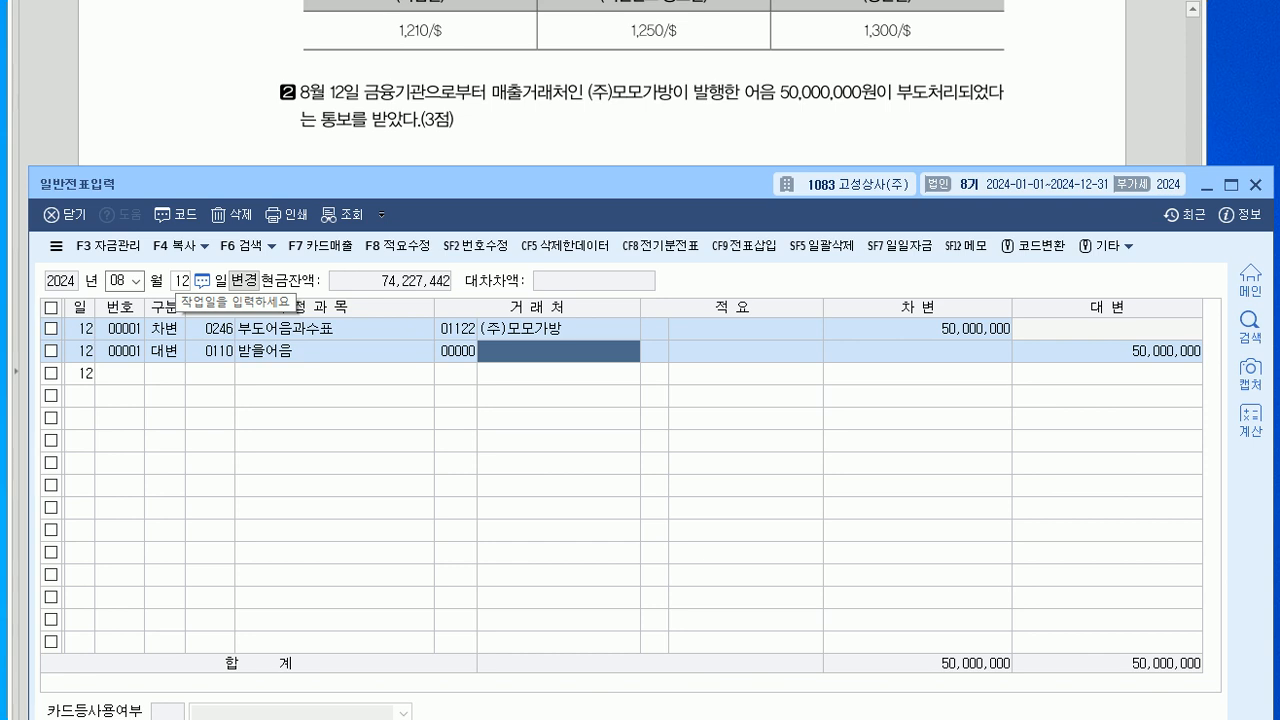
key(Return)
key(Return)
key(Return)
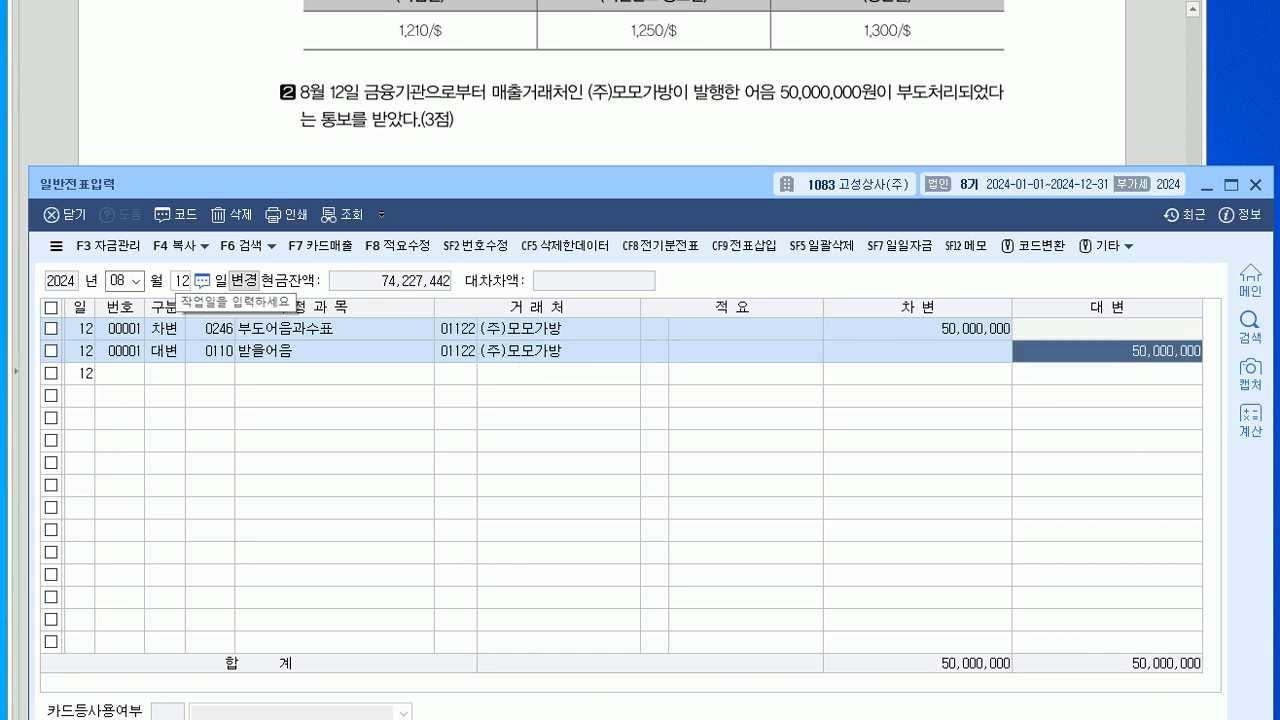
key(Return)
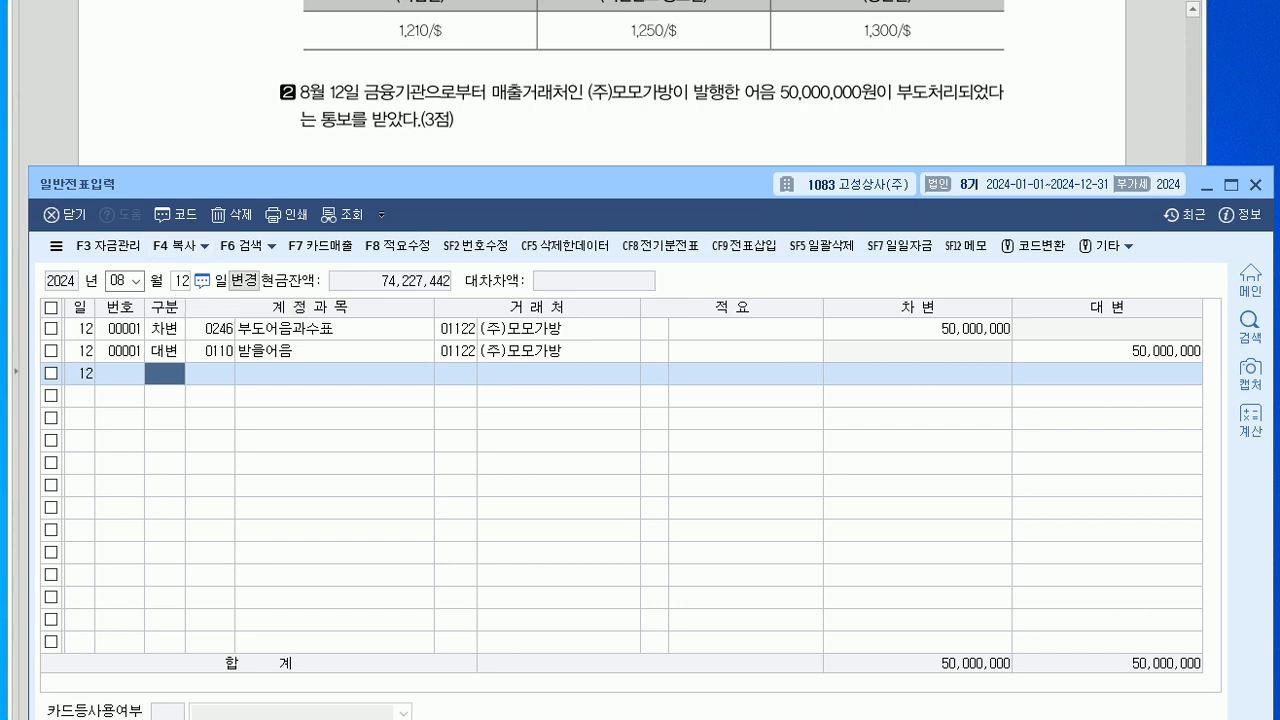
- Switch to the exam document, write 미지급배당금 above item 3, draw guide lines for its journal entry, and underline 1,540,000원
key(alt+Tab)
scroll(640, 360, down, 2)
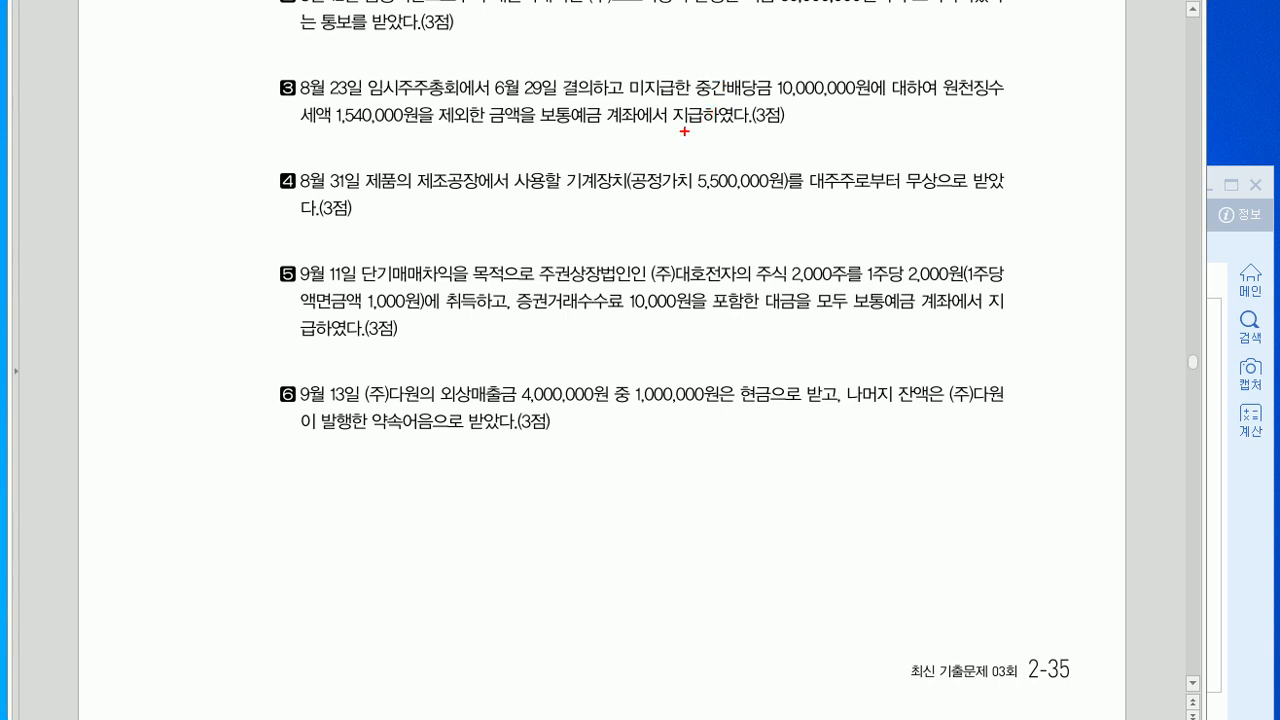
mouse_move(699, 62)
mouse_down()
mouse_move(764, 72)
mouse_move(804, 48)
mouse_move(808, 68)
mouse_move(820, 52)
mouse_move(825, 71)
mouse_up()
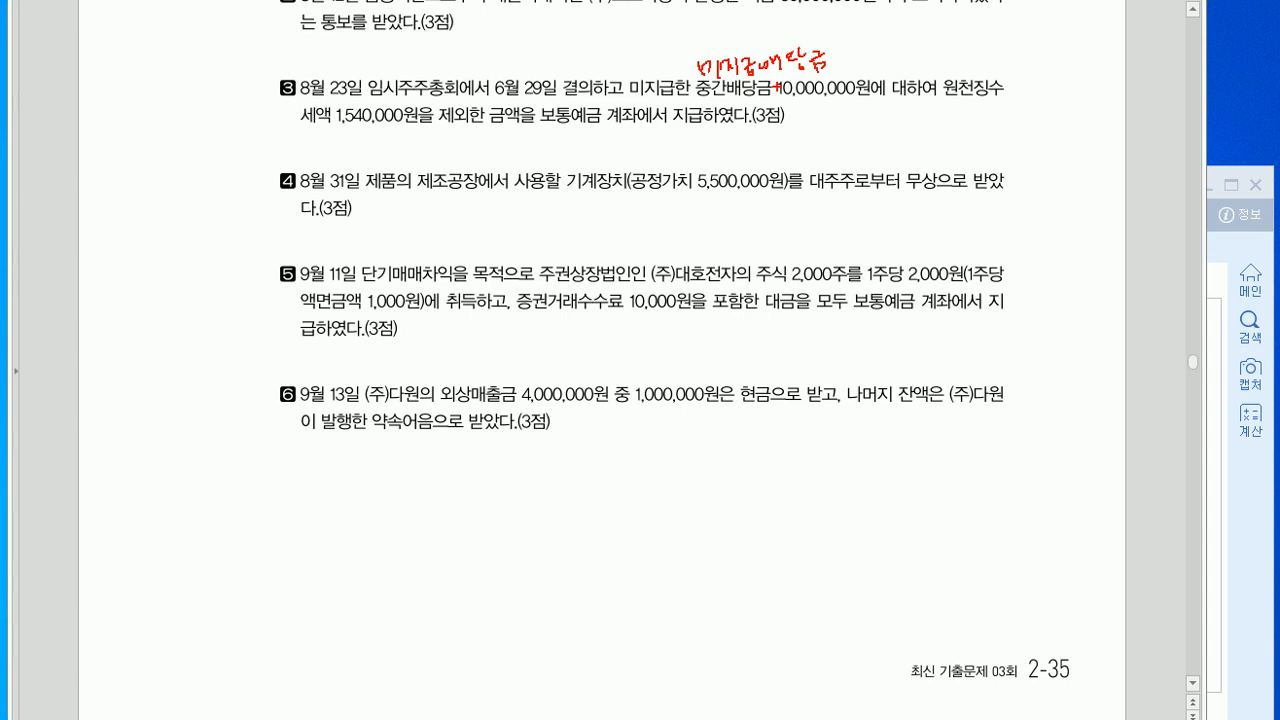
mouse_move(690, 71)
mouse_down()
mouse_move(596, 129)
mouse_move(607, 138)
mouse_up()
drag(704, 126, 691, 182)
drag(326, 127, 434, 123)
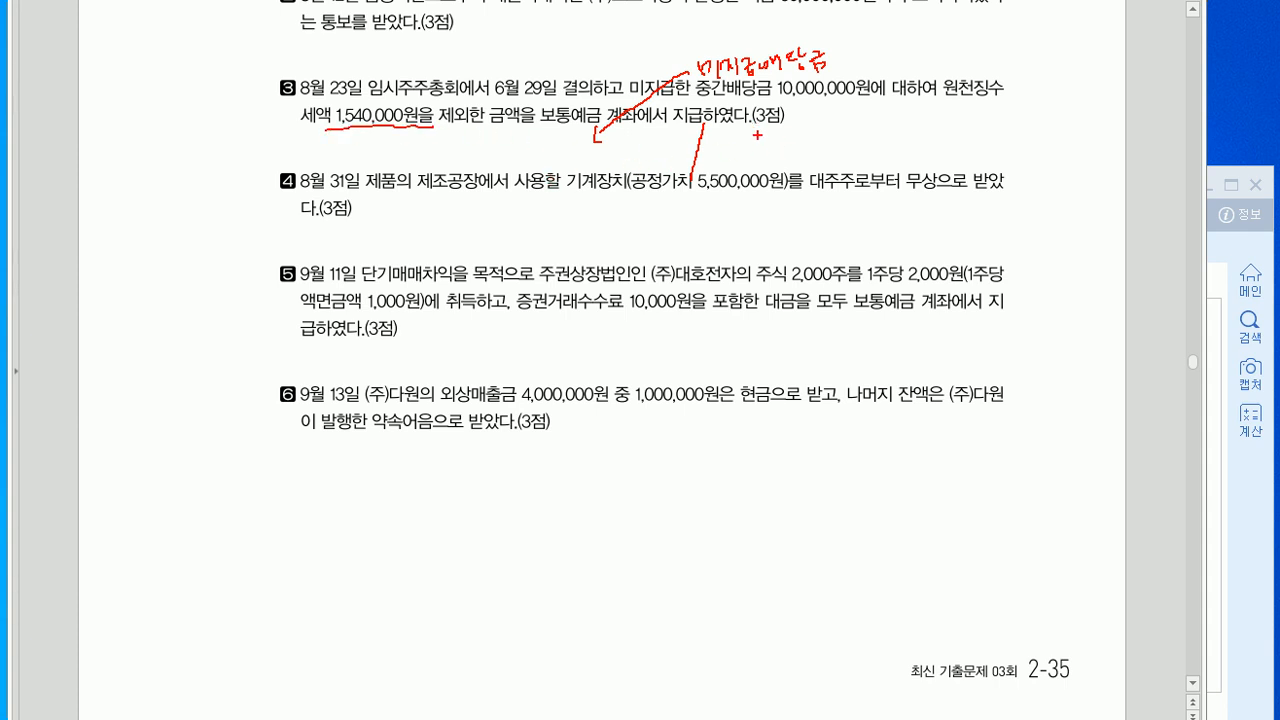
- Sketch the credit accounts 예수금 and 보통예금 below item 3, undo the stray strokes, and clear all markings
mouse_move(756, 136)
mouse_down()
mouse_move(795, 133)
mouse_move(805, 153)
mouse_up()
mouse_move(755, 162)
mouse_down()
mouse_move(755, 175)
mouse_move(805, 172)
mouse_move(816, 184)
mouse_move(830, 176)
mouse_move(832, 137)
mouse_up()
mouse_move(826, 131)
mouse_down()
mouse_move(826, 143)
mouse_move(814, 124)
mouse_up()
key(ctrl+z)
key(ctrl+z)
drag(808, 118, 808, 130)
key(ctrl+z)
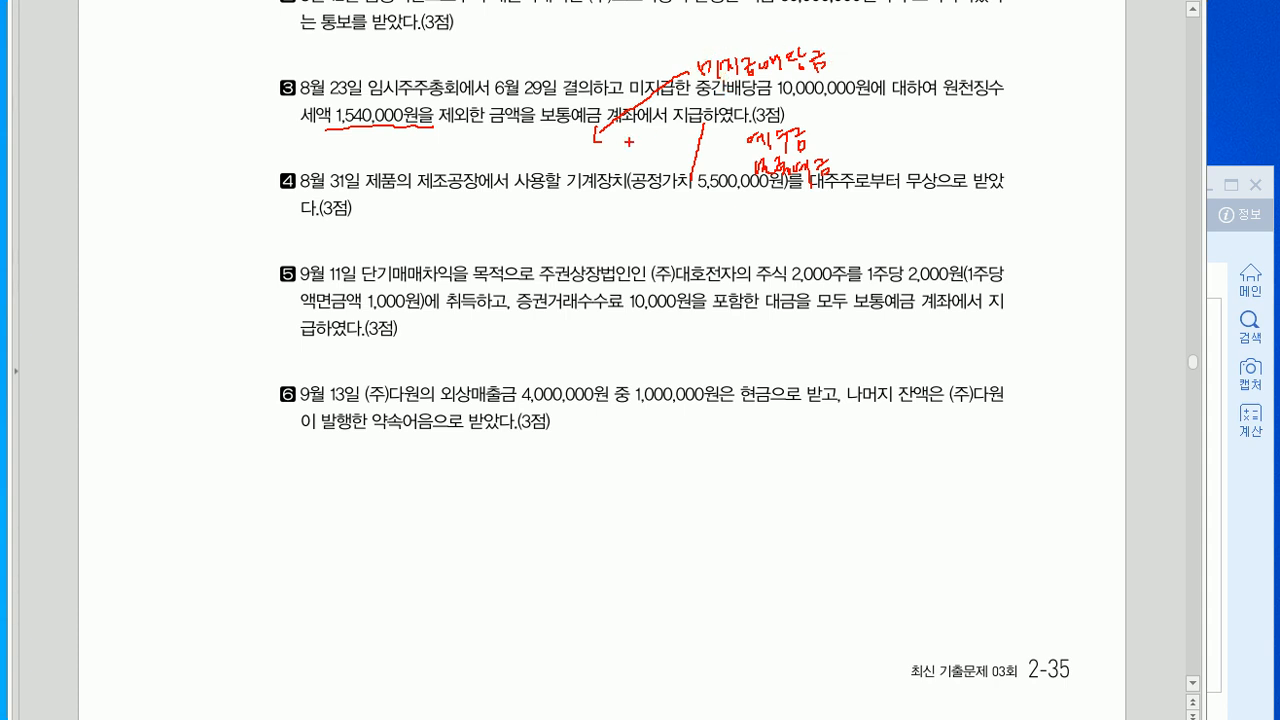
key(Escape)
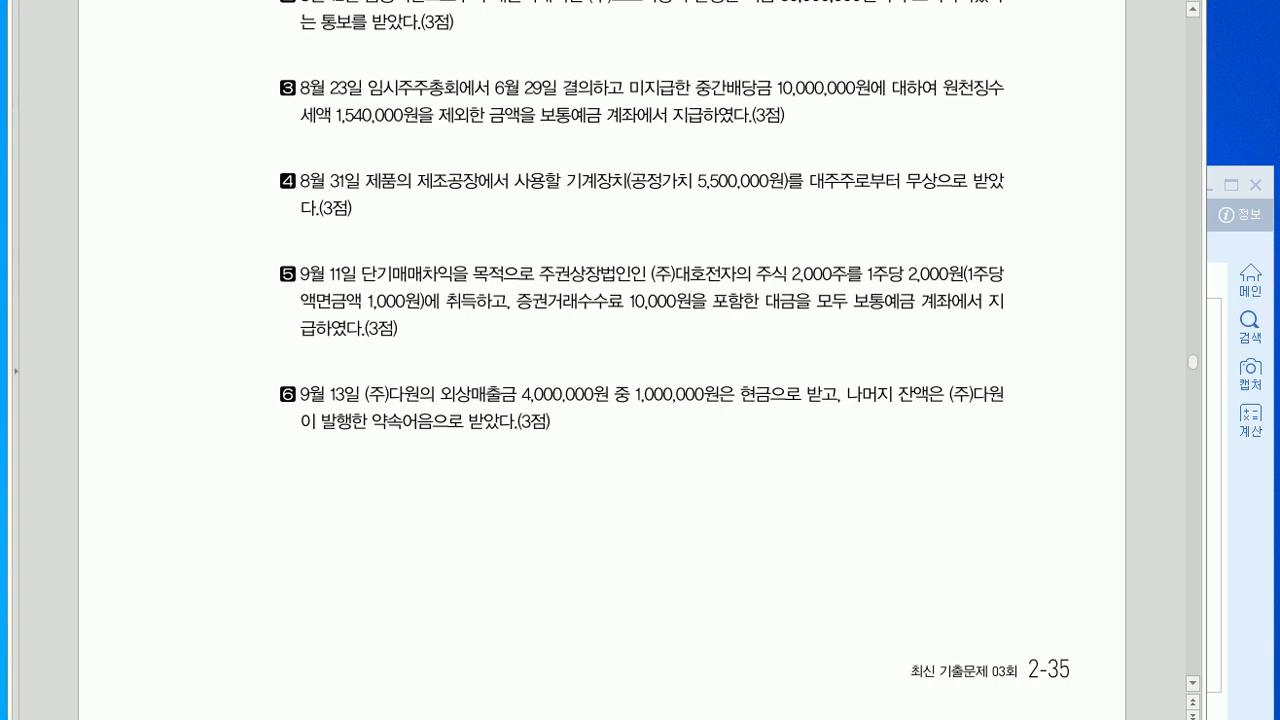
- Switch to KcLep and enter the August 23 debit line for 미지급배당금 (0265) with amount 10,000,000
key(alt+Tab)
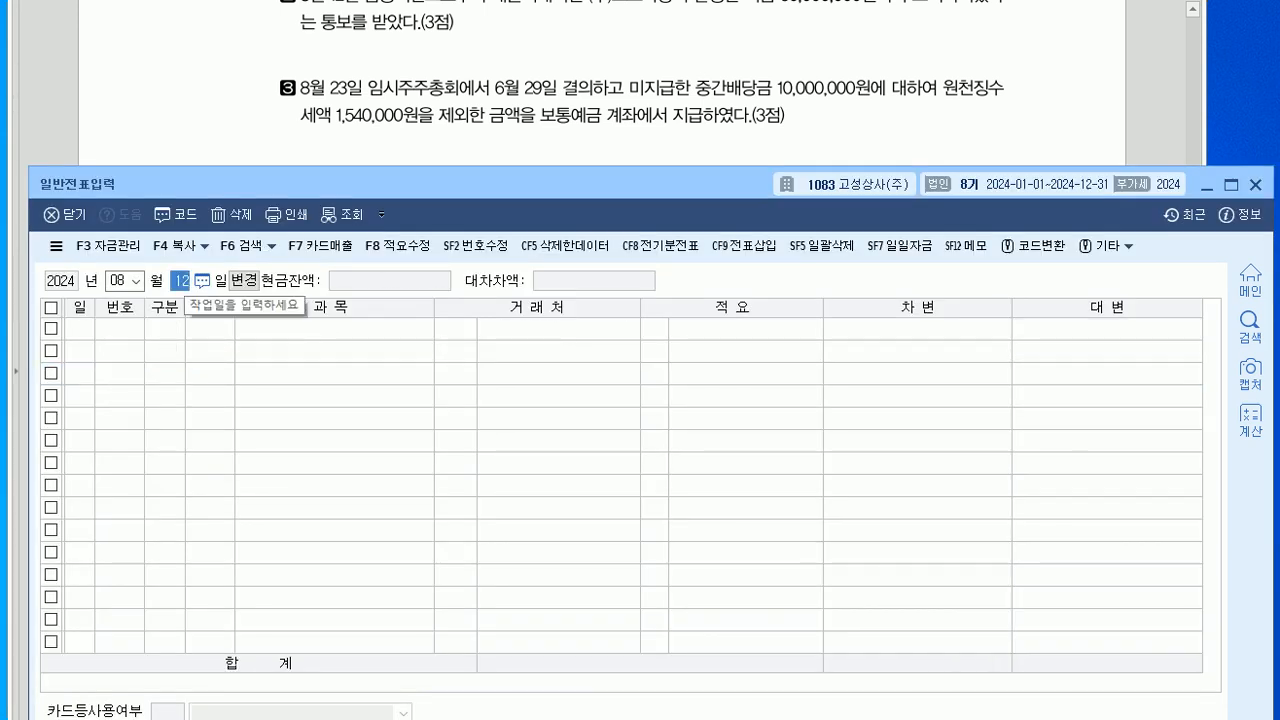
text(23)
key(Return)
text(3)
key(Return)
text(265)
key(Return)
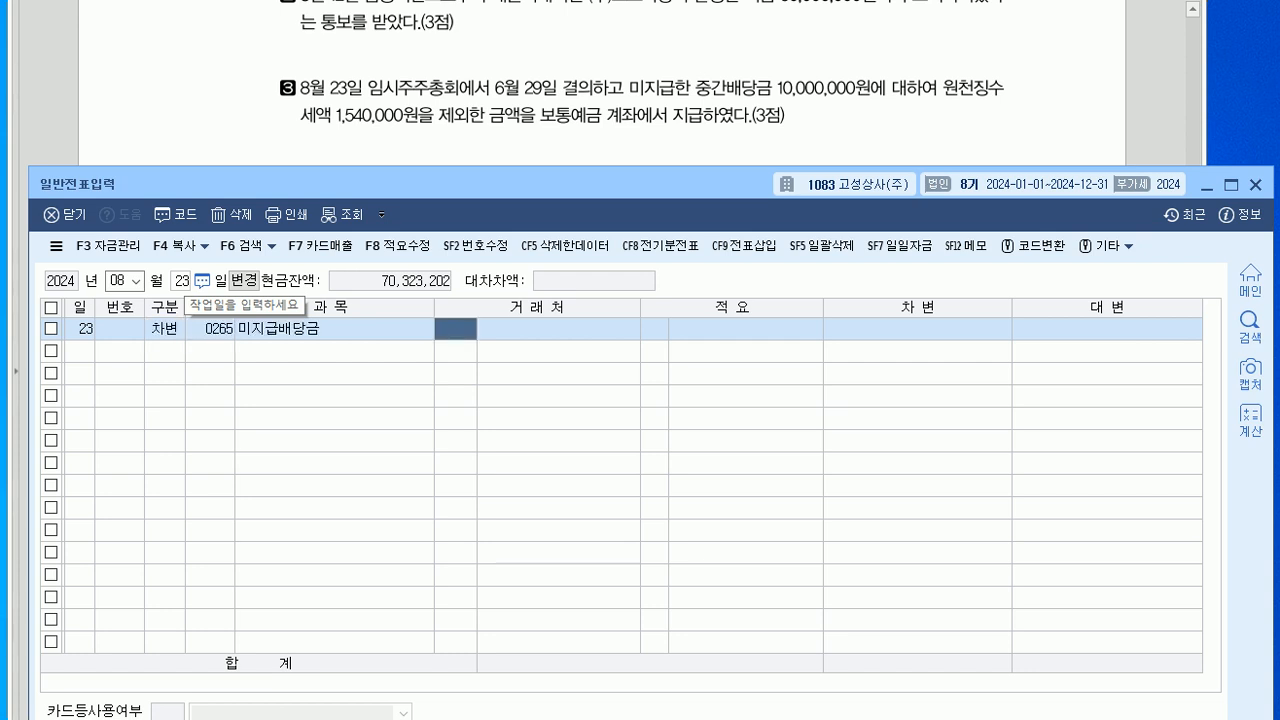
key(Return)
key(Return)
text(10000000)
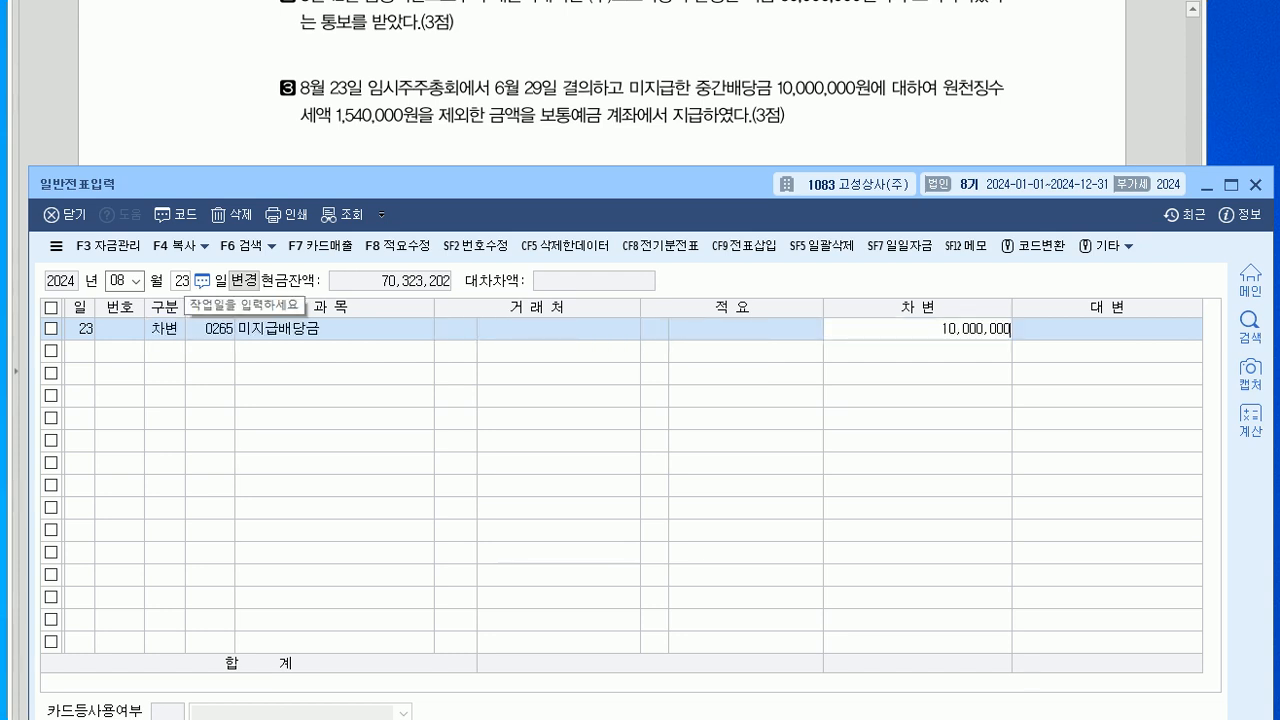
key(Return)
- Enter the August 23 credit line for 예수금 (0254) with amount 1,540,000
text(4)
key(Return)
text(254)
key(Return)
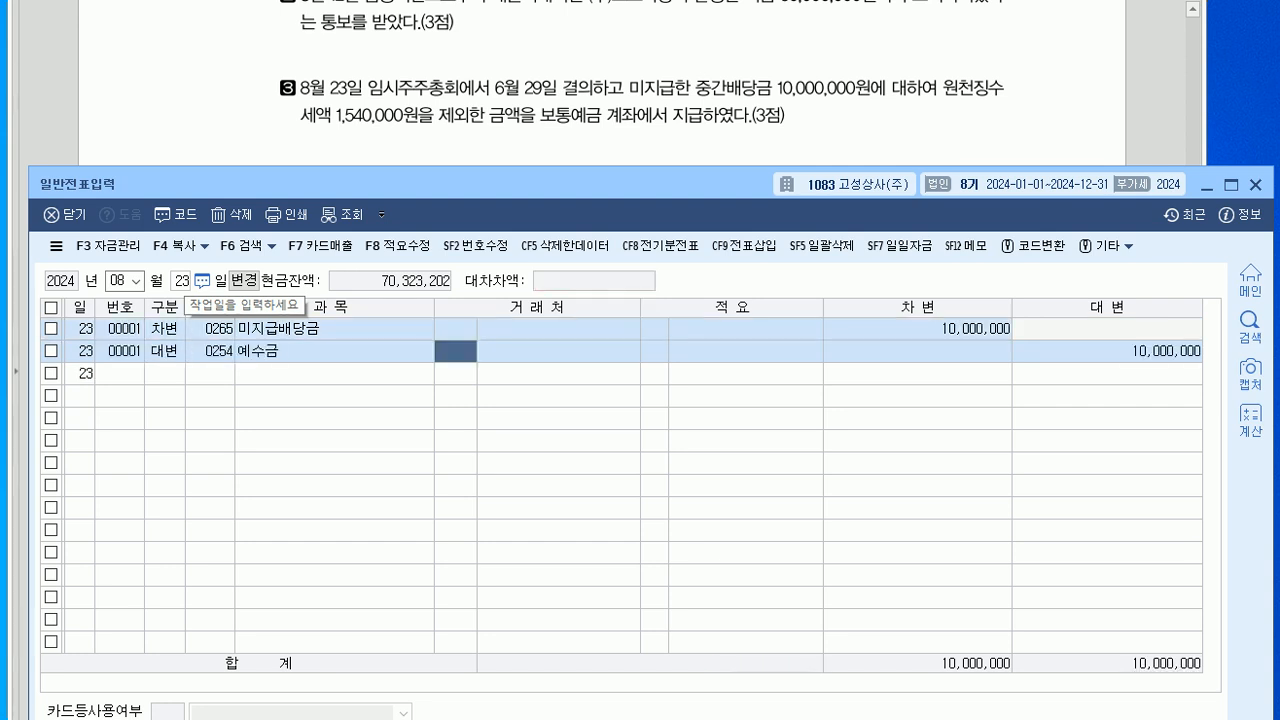
key(Return)
key(Return)
key(Return)
text(1540000)
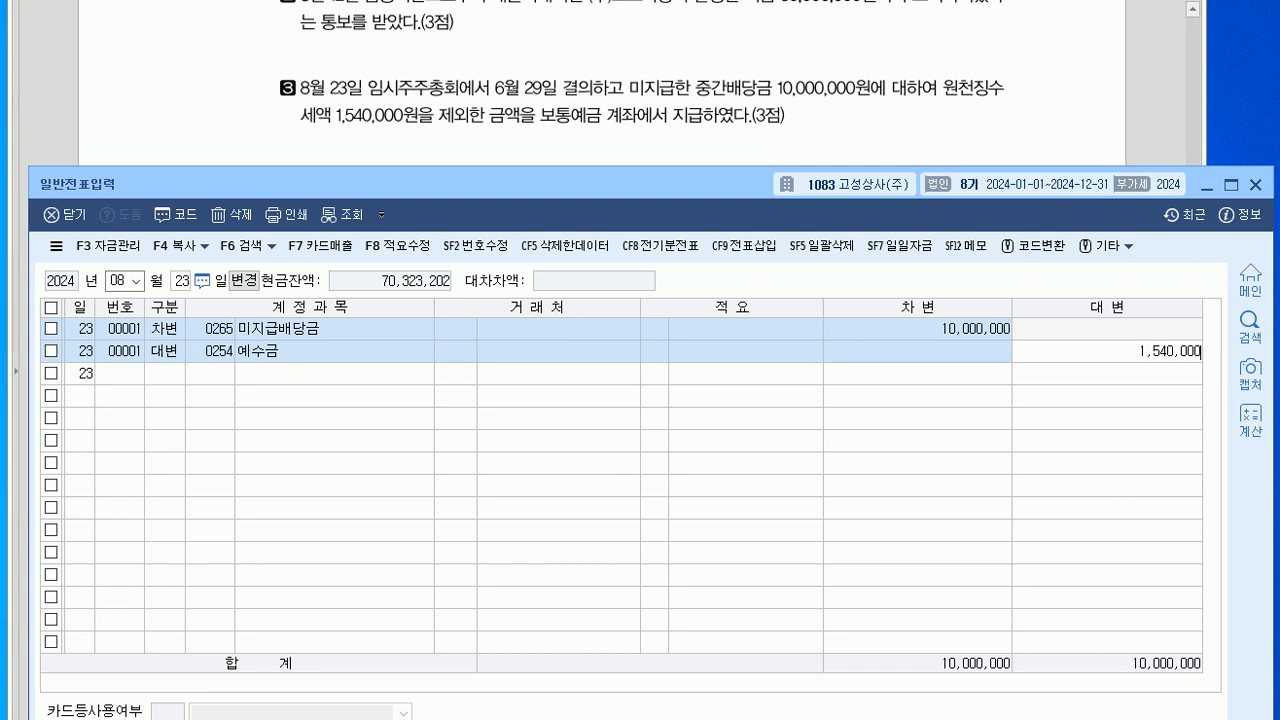
key(Return)
- Add the August 23 credit line for 보통예금 (0103) with the balancing amount of 8,460,000
text(4)
key(Return)
text(103)
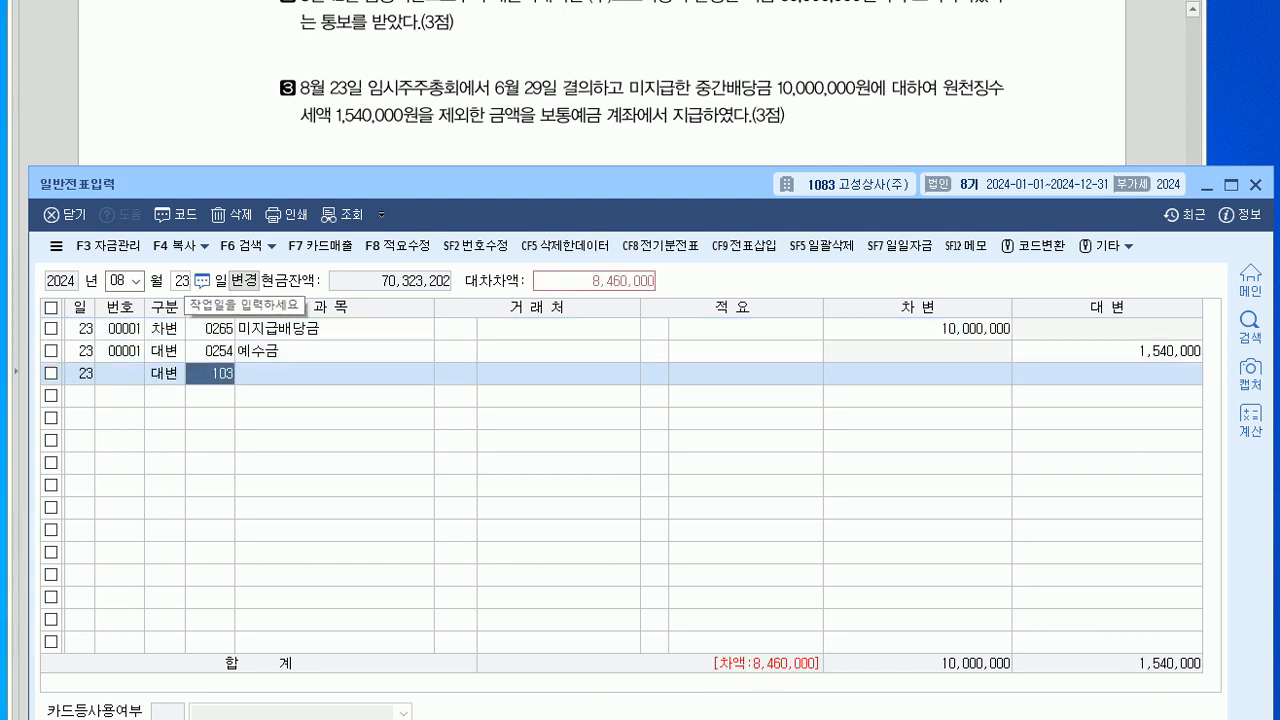
key(Return)
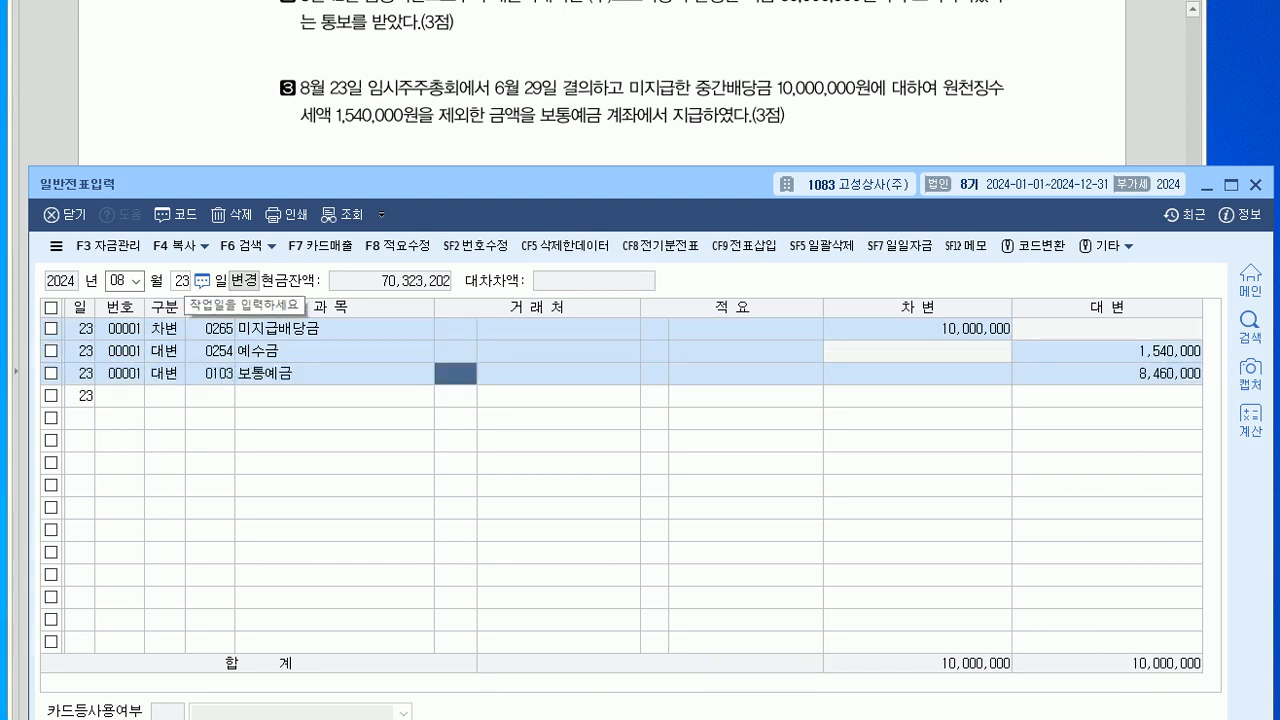
- Check item 4 in the exam document, reposition the KcLep voucher window, and set the voucher date to August 31
key(alt+Tab)
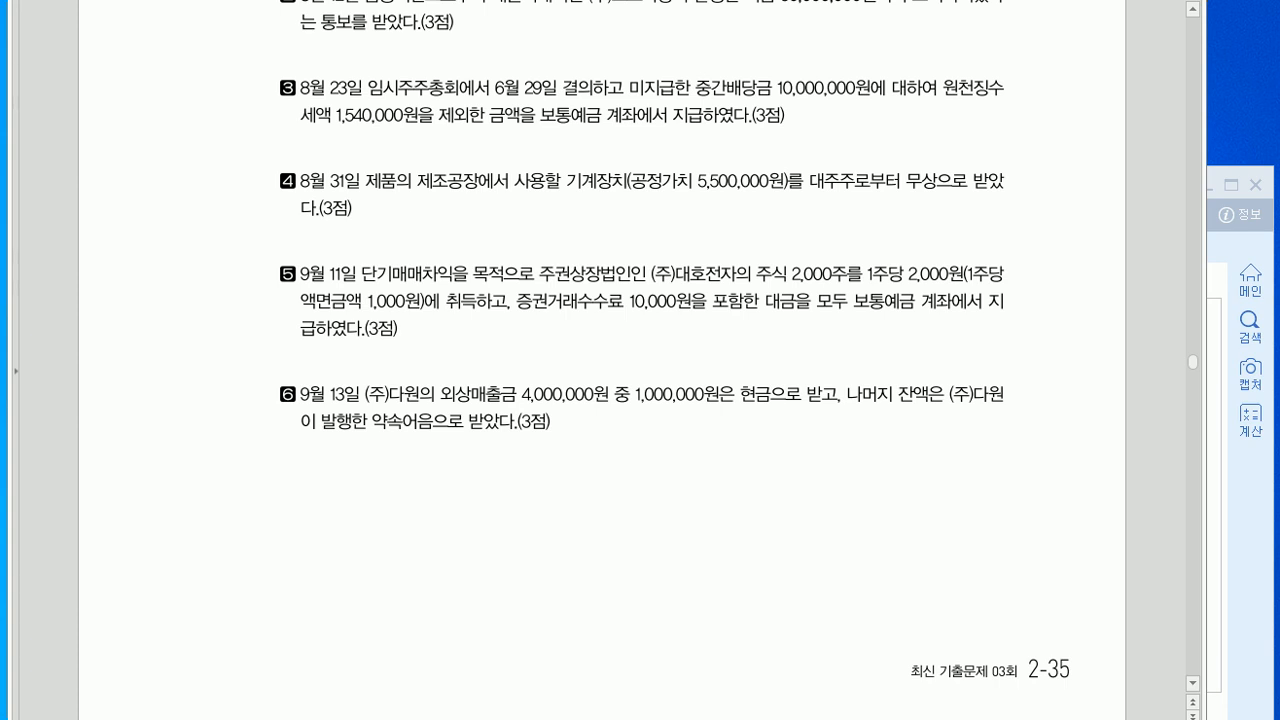
key(alt+Tab)
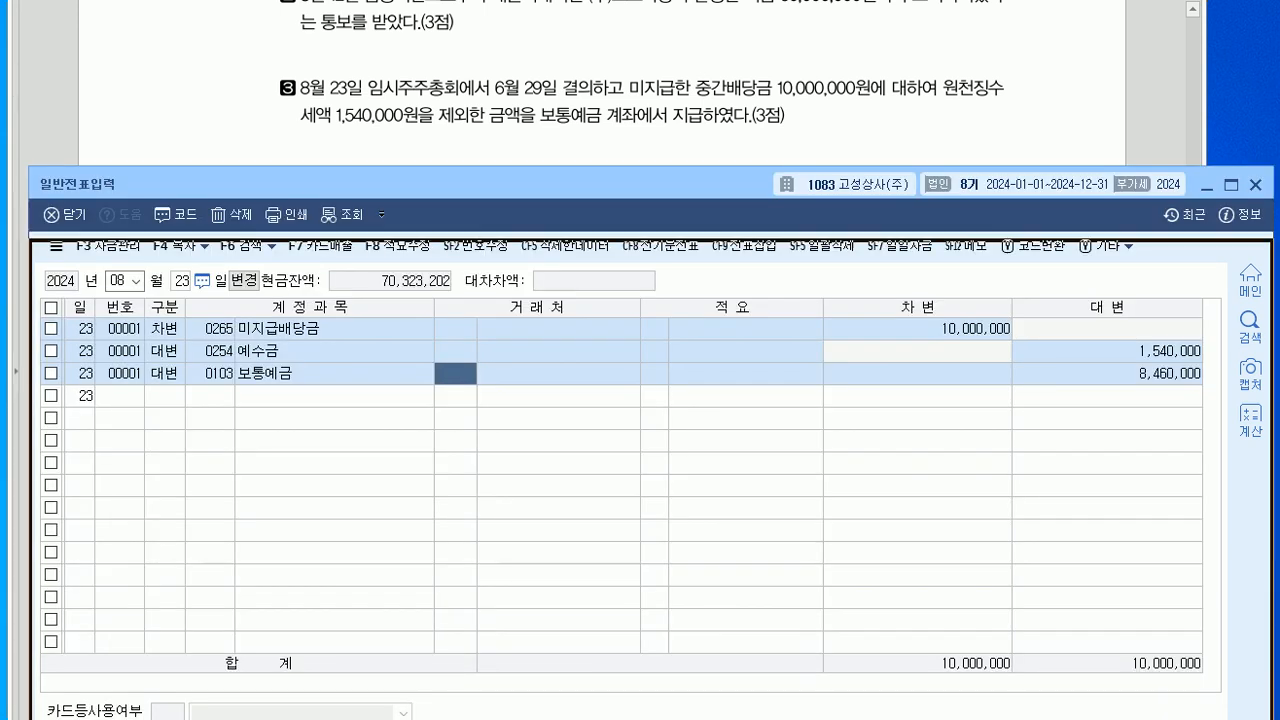
drag(450, 184, 453, 265)
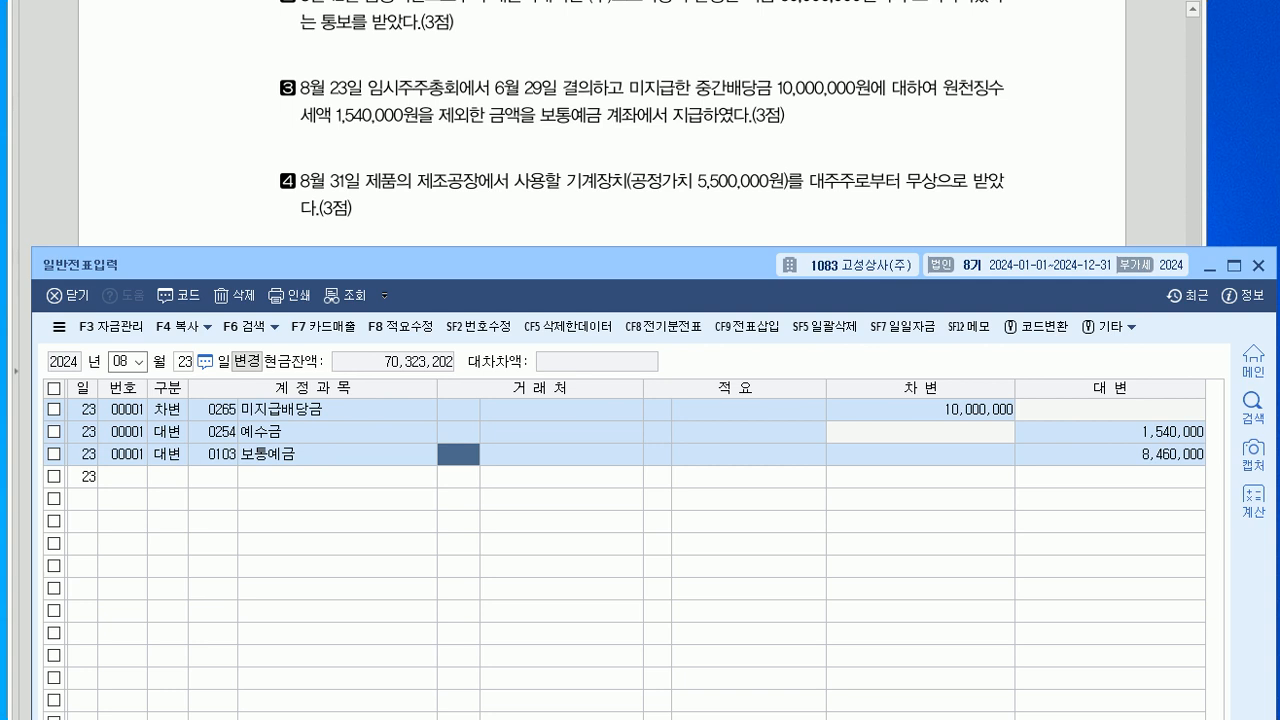
drag(453, 265, 437, 66)
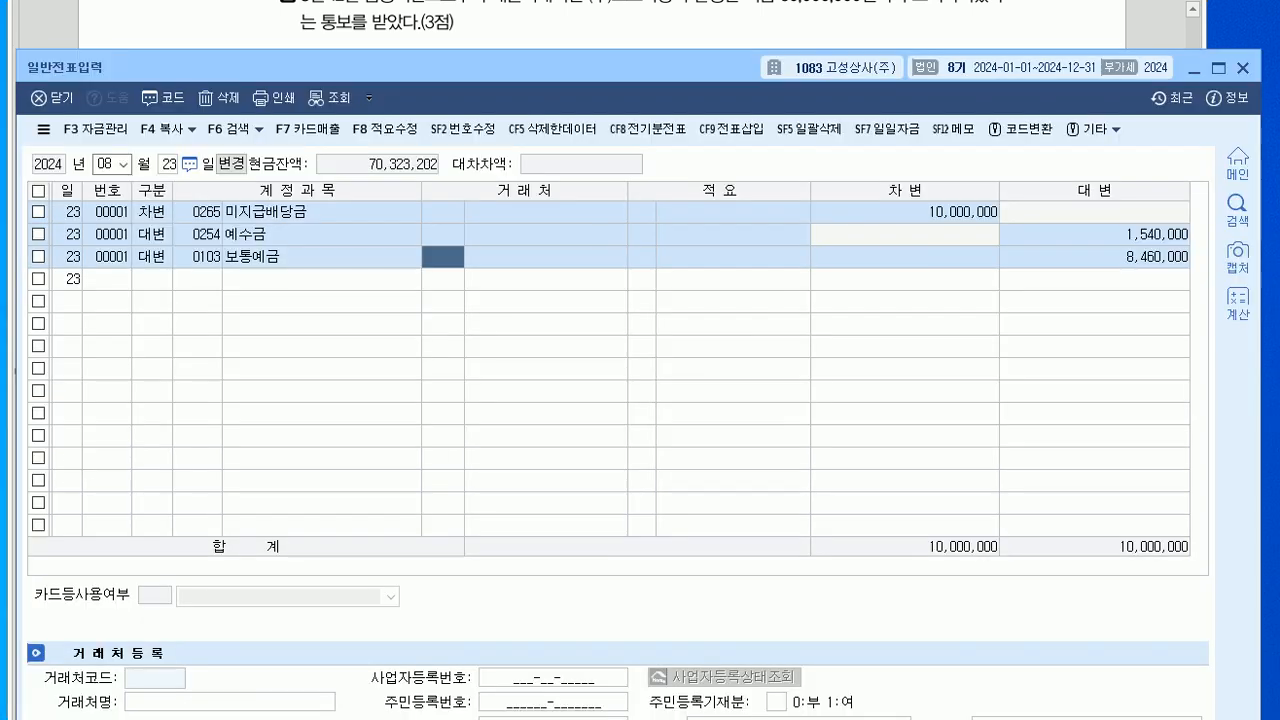
key(Escape)
text(31)
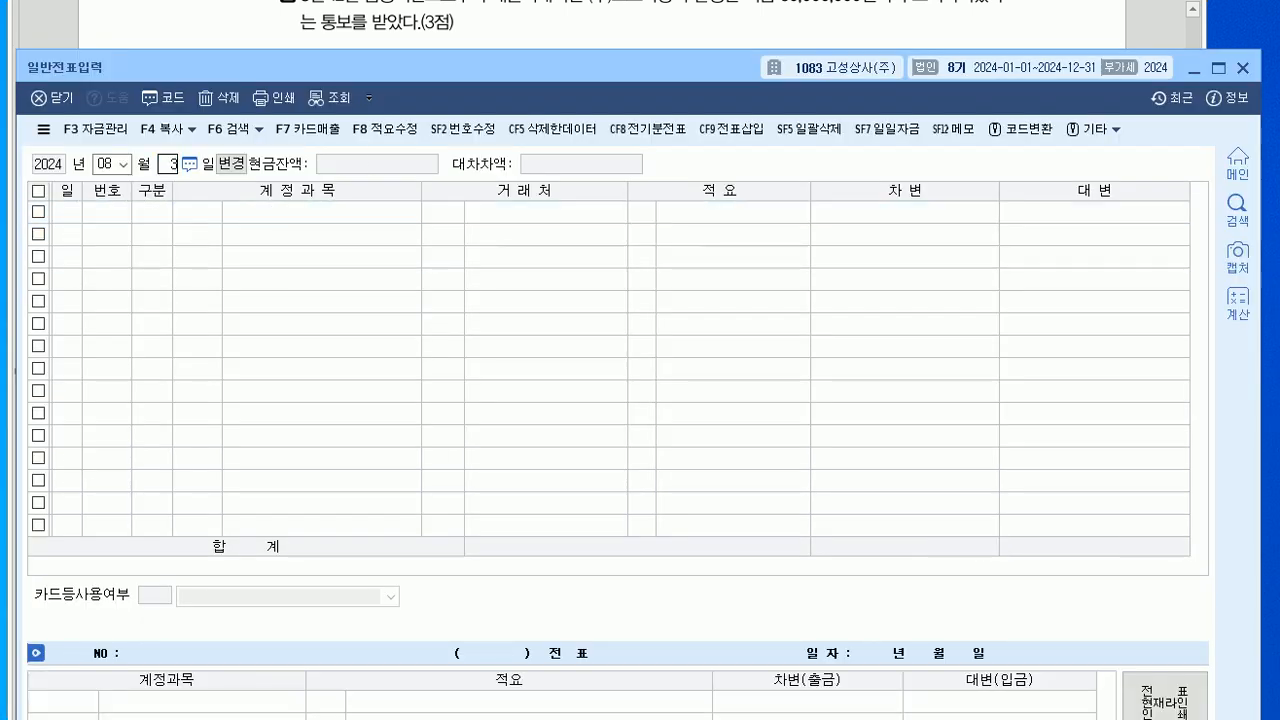
key(Return)
- Enter the August 31 debit line for 기계장치 (0206) with amount 5,500,000
text(30206)
key(Return)
key(Return)
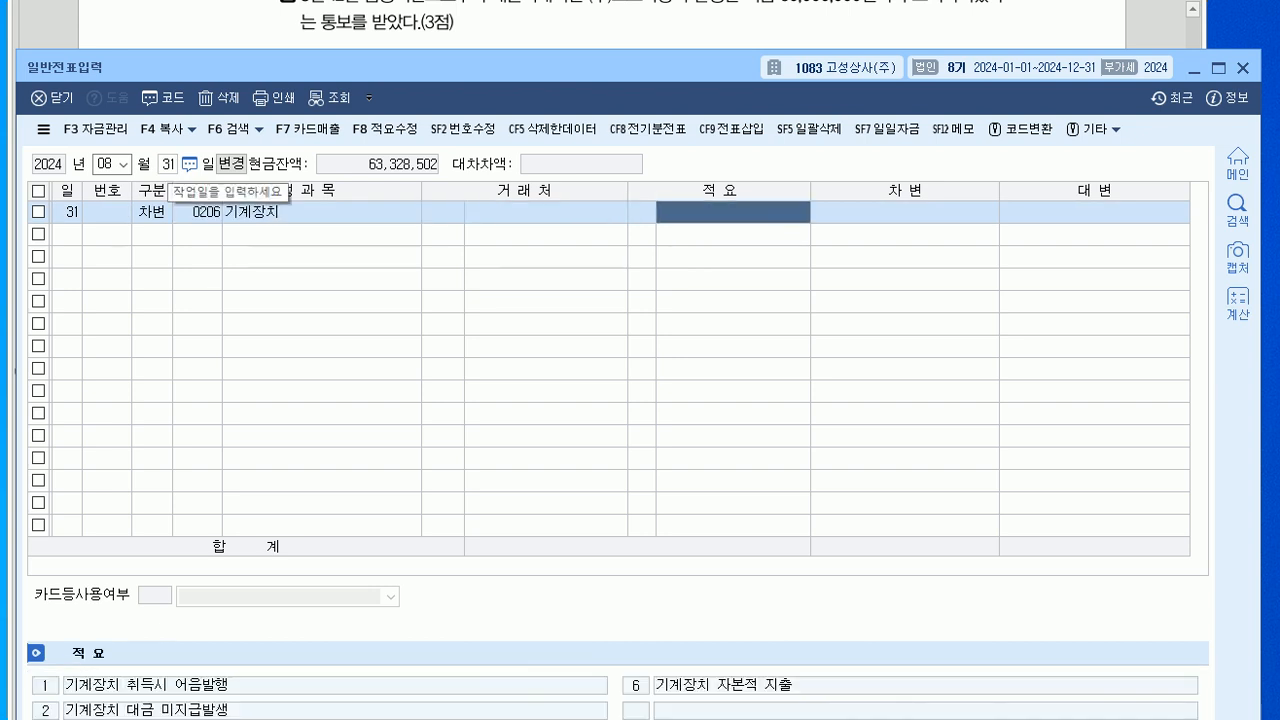
key(Return)
text(5500000)
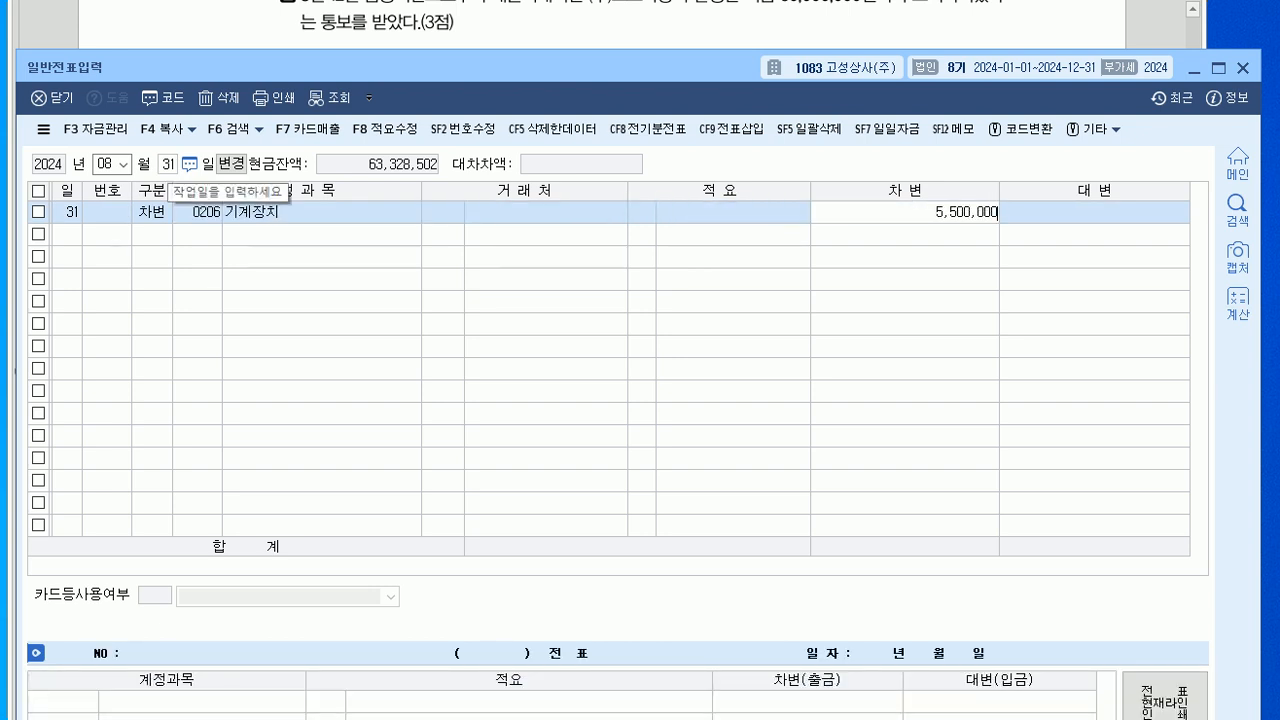
key(Return)
- Add the August 31 credit line for 자산수증이익 (0917) with the balancing amount of 5,500,000
text(4)
key(Return)
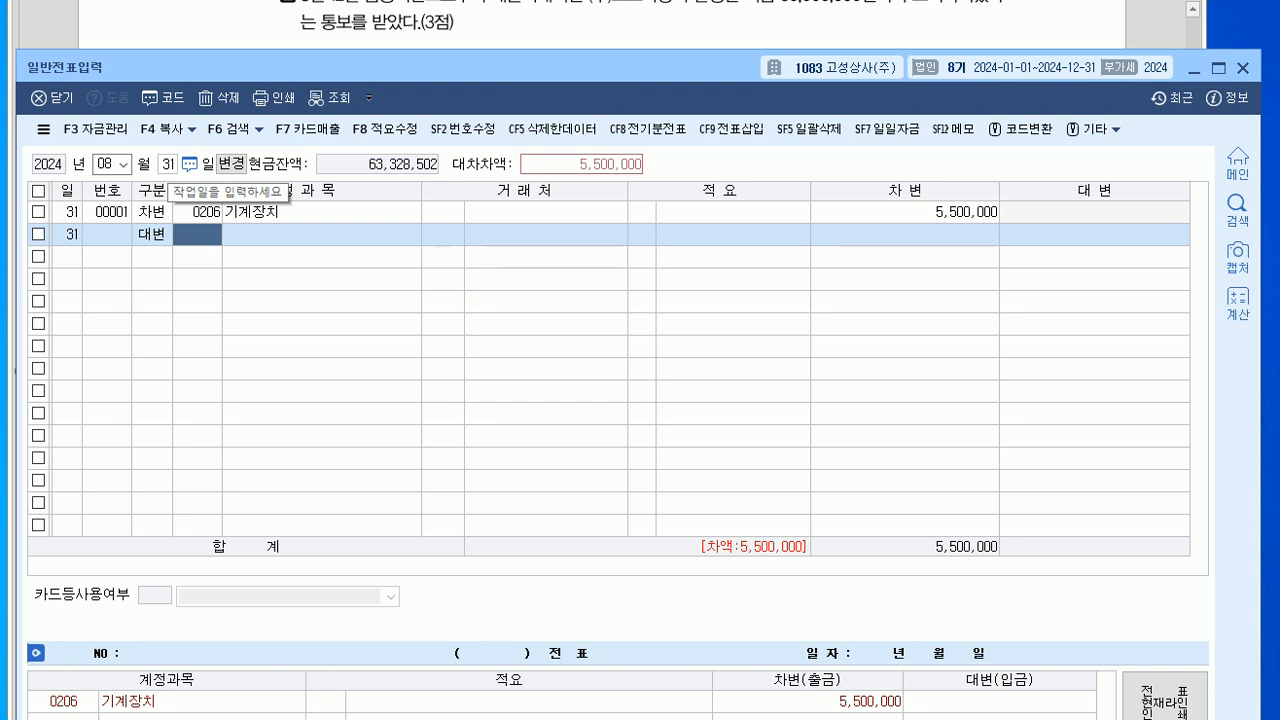
text(0917)
key(Return)
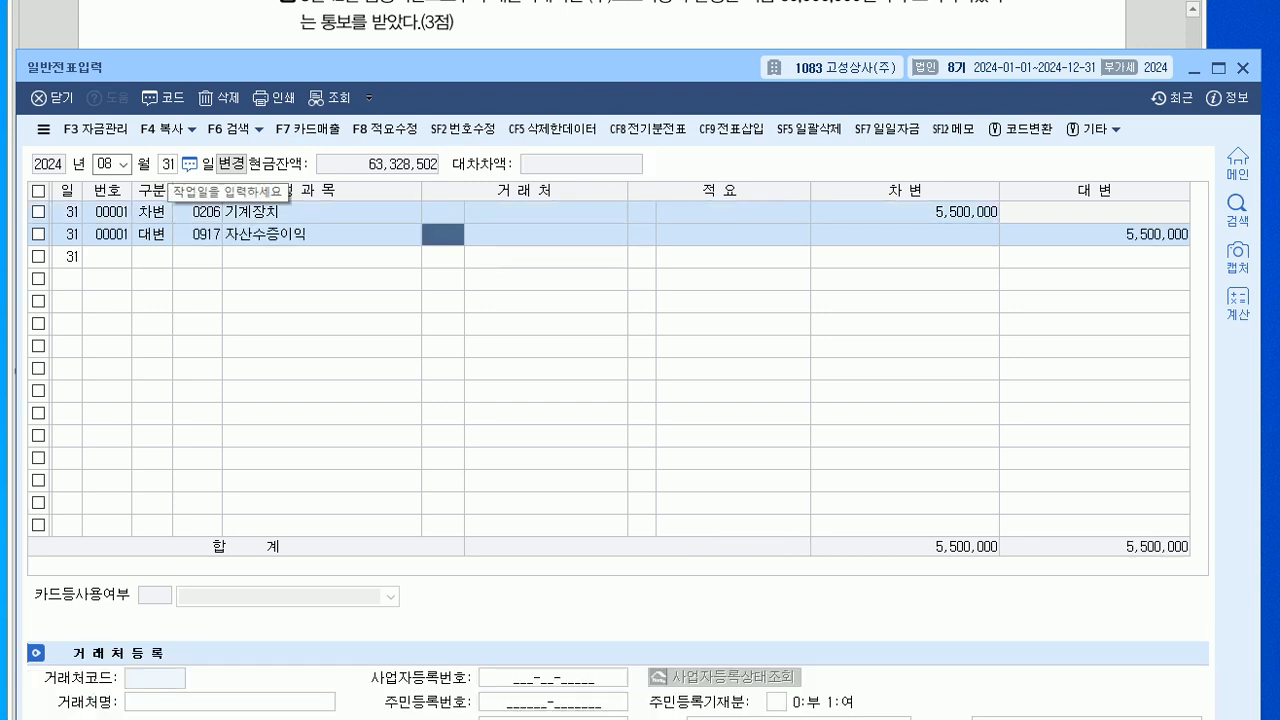
- Examine item 5 in the exam document, marking the share price, 증권거래수수료 and 보통예금 with temporary pen notes, and clear the markings
key(alt+Tab)
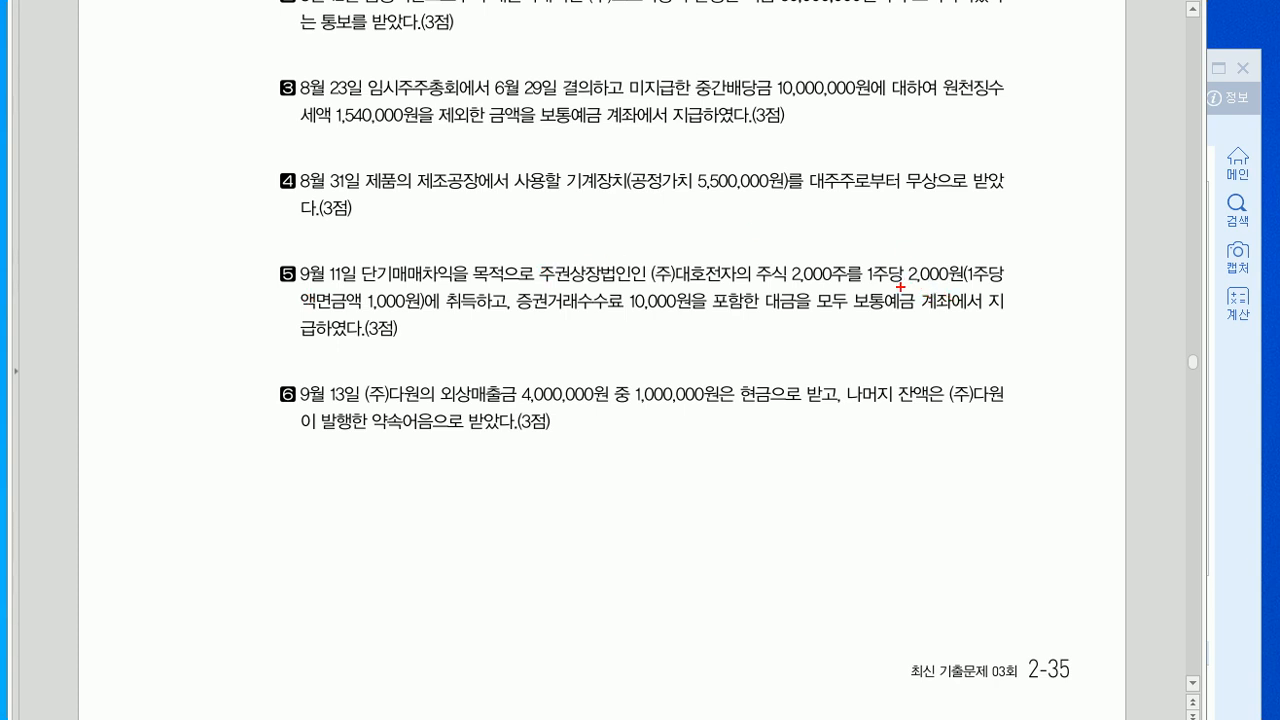
drag(900, 287, 956, 288)
mouse_move(679, 247)
mouse_down()
mouse_move(786, 262)
mouse_move(796, 250)
mouse_up()
drag(516, 318, 679, 315)
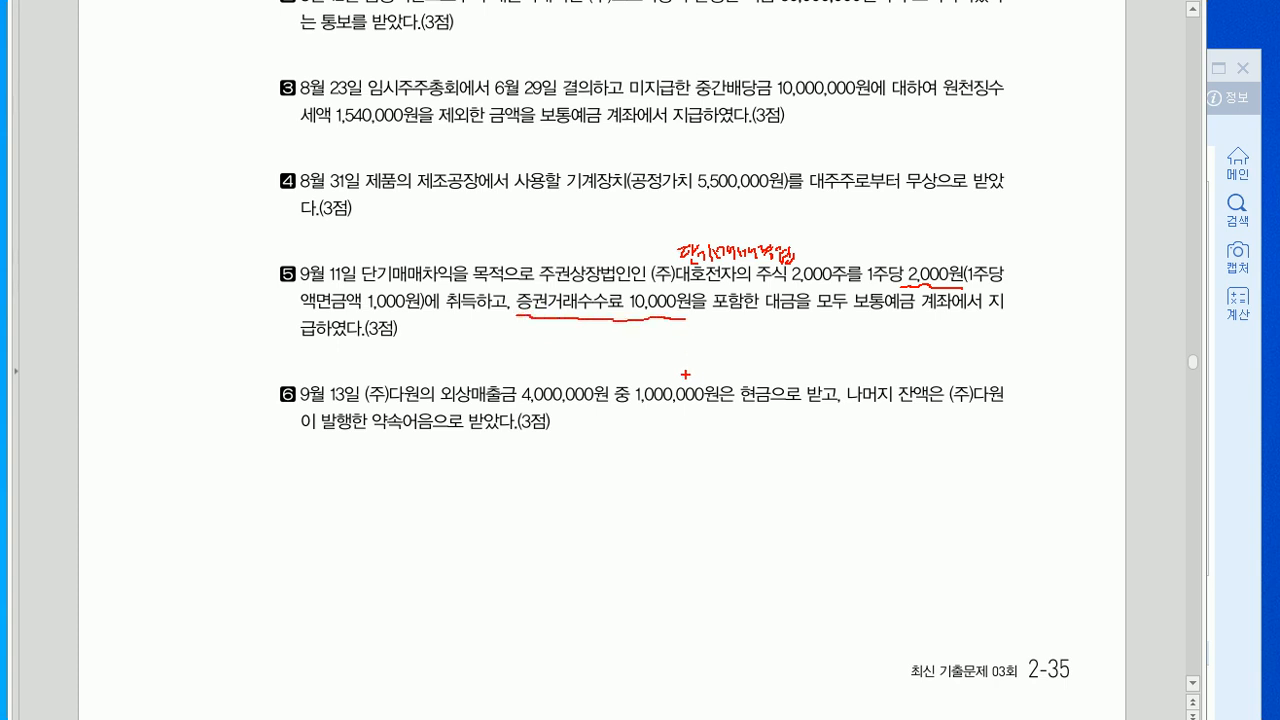
drag(594, 324, 595, 337)
mouse_move(600, 328)
mouse_down()
mouse_move(628, 328)
mouse_move(638, 346)
mouse_move(658, 328)
mouse_up()
mouse_move(656, 330)
mouse_down()
mouse_move(656, 360)
mouse_move(672, 346)
mouse_up()
drag(648, 328, 656, 336)
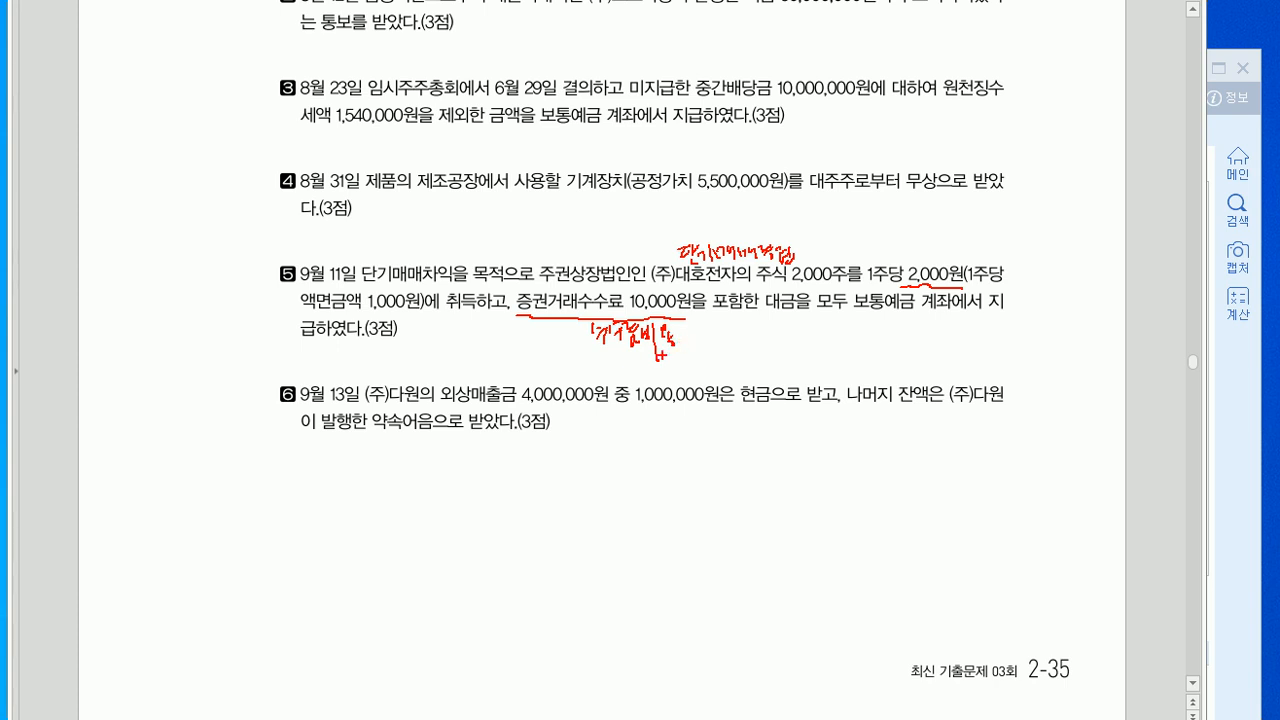
drag(674, 332, 680, 346)
mouse_move(690, 320)
mouse_down()
mouse_move(700, 338)
mouse_move(716, 328)
mouse_move(794, 342)
mouse_up()
mouse_move(581, 328)
mouse_down()
mouse_move(581, 343)
mouse_move(588, 335)
mouse_up()
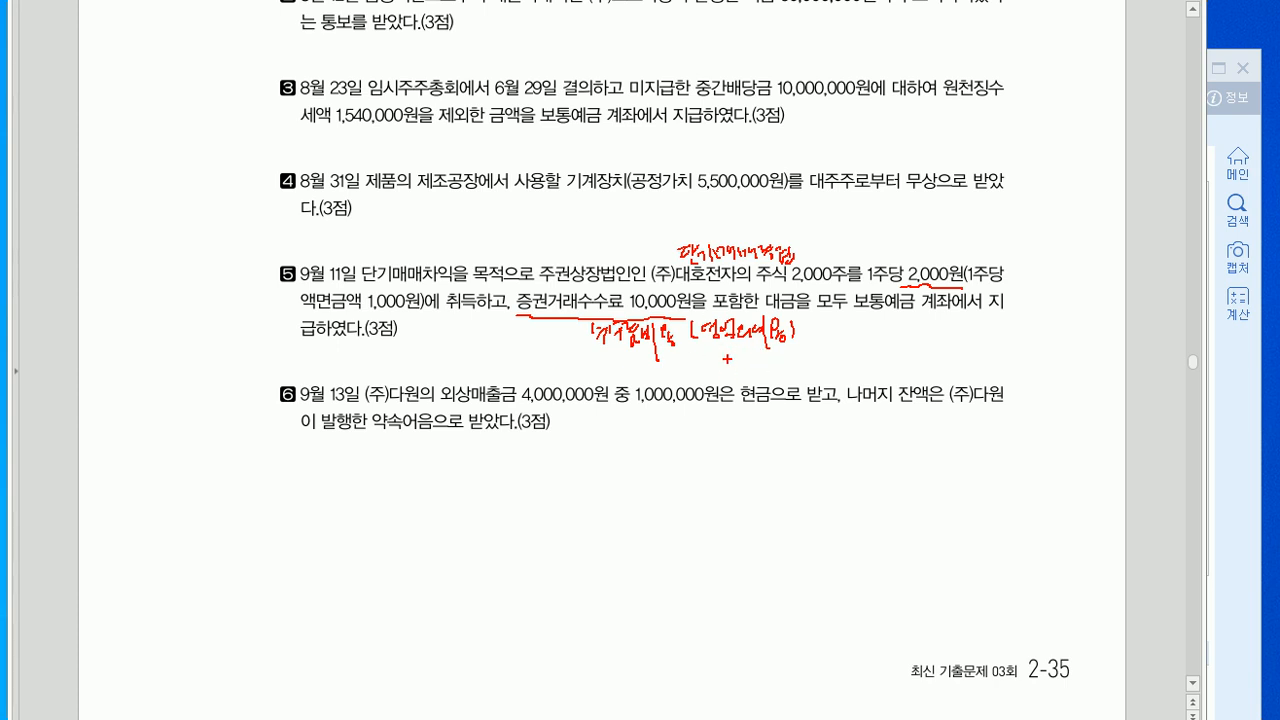
mouse_move(548, 333)
mouse_down()
mouse_move(547, 355)
mouse_move(573, 346)
mouse_up()
mouse_move(890, 308)
mouse_down()
mouse_move(868, 308)
mouse_move(880, 322)
mouse_up()
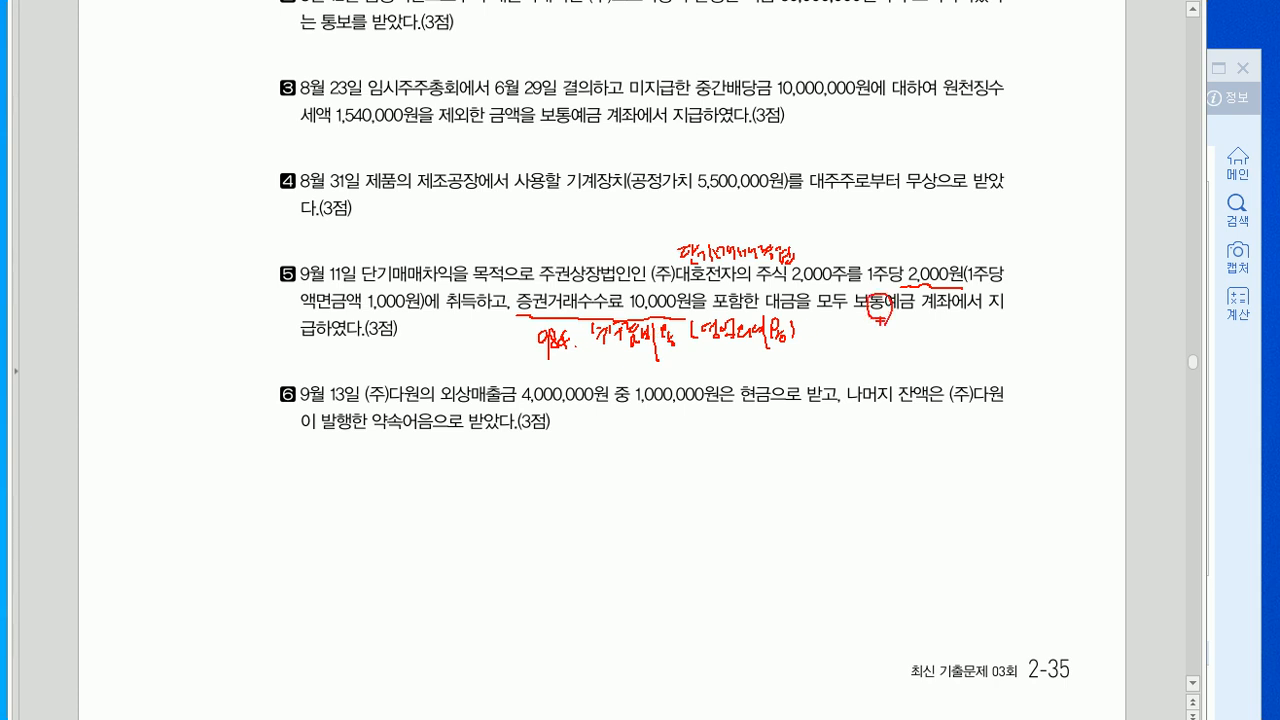
key(Escape)
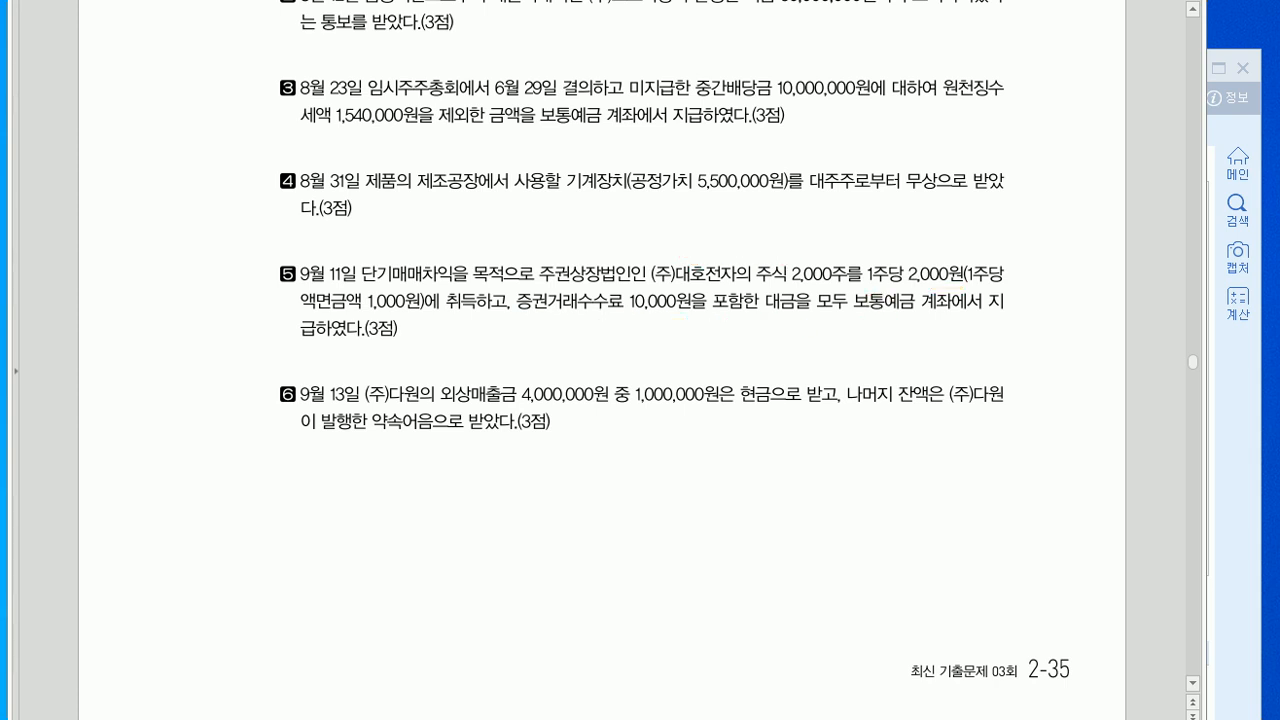
- Return to the KcLep voucher window and set the voucher date to September 11
scroll(600, 360, down, 3)
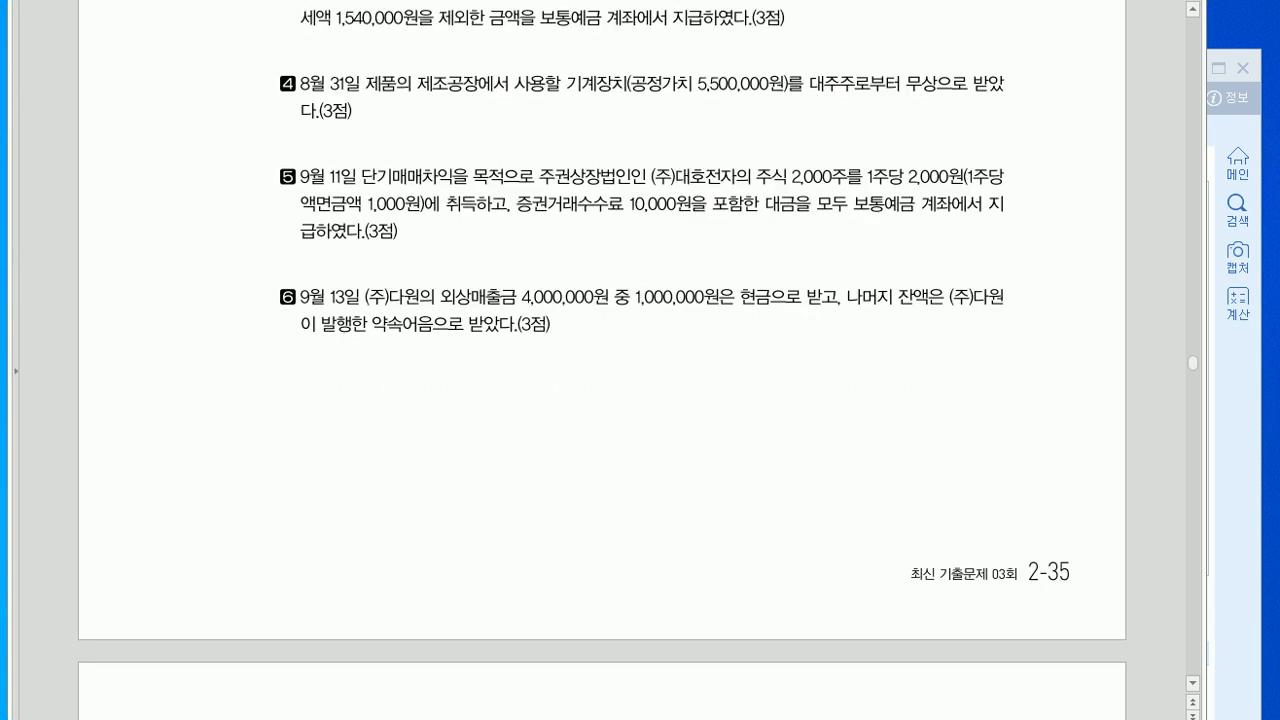
key(alt+Tab)
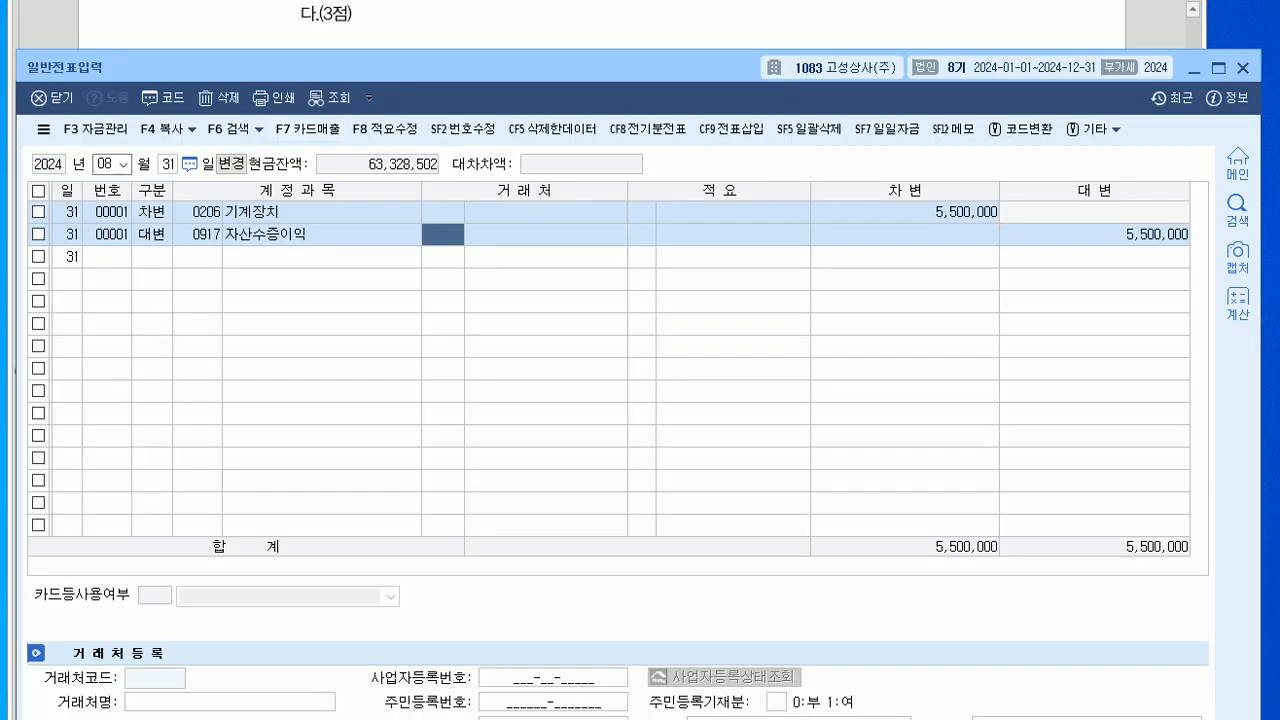
click(111, 164)
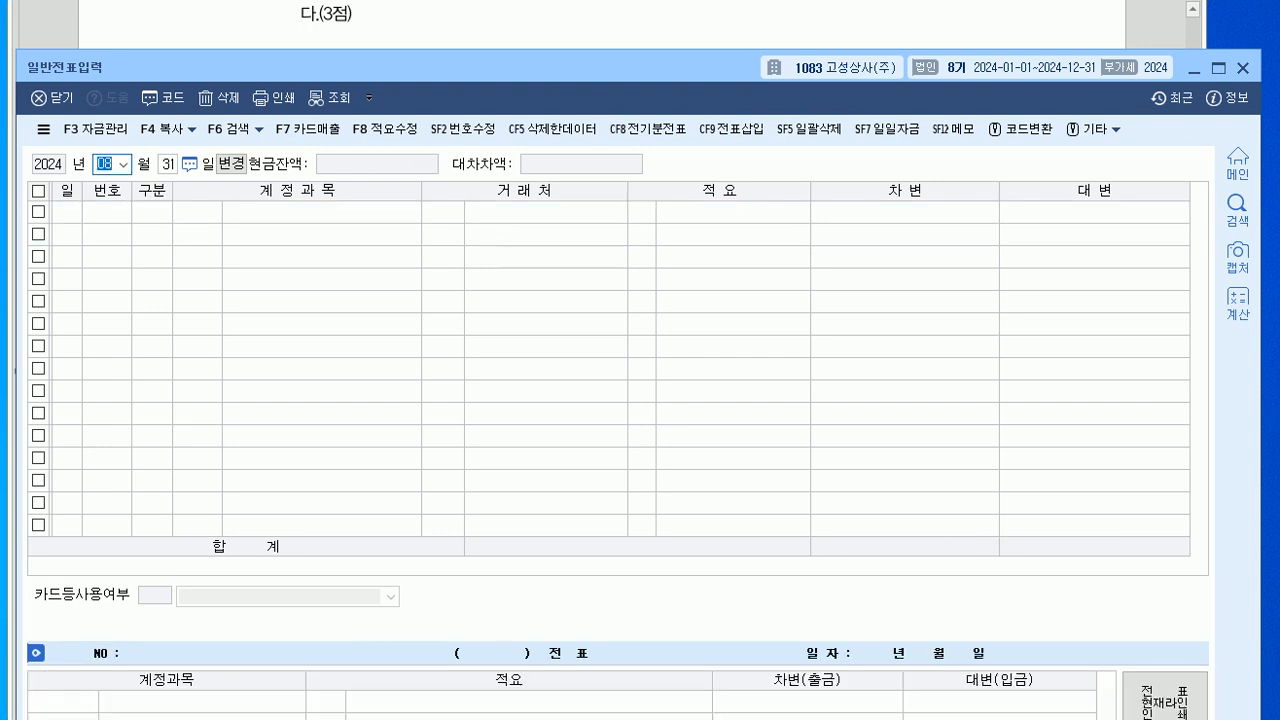
text(9)
key(Return)
text(11)
key(Return)
- Enter the September 11 debit line for 단기매매증권 (0107) with amount 4,000,000
text(3)
key(Return)
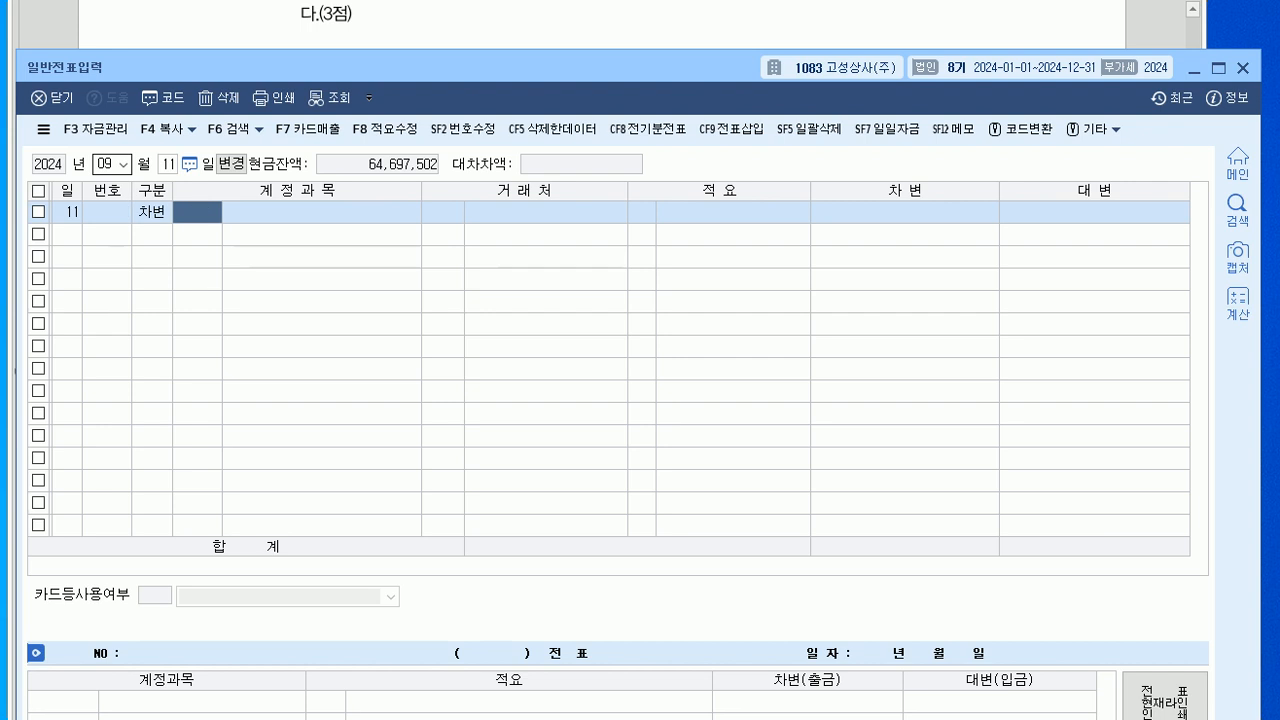
text(107)
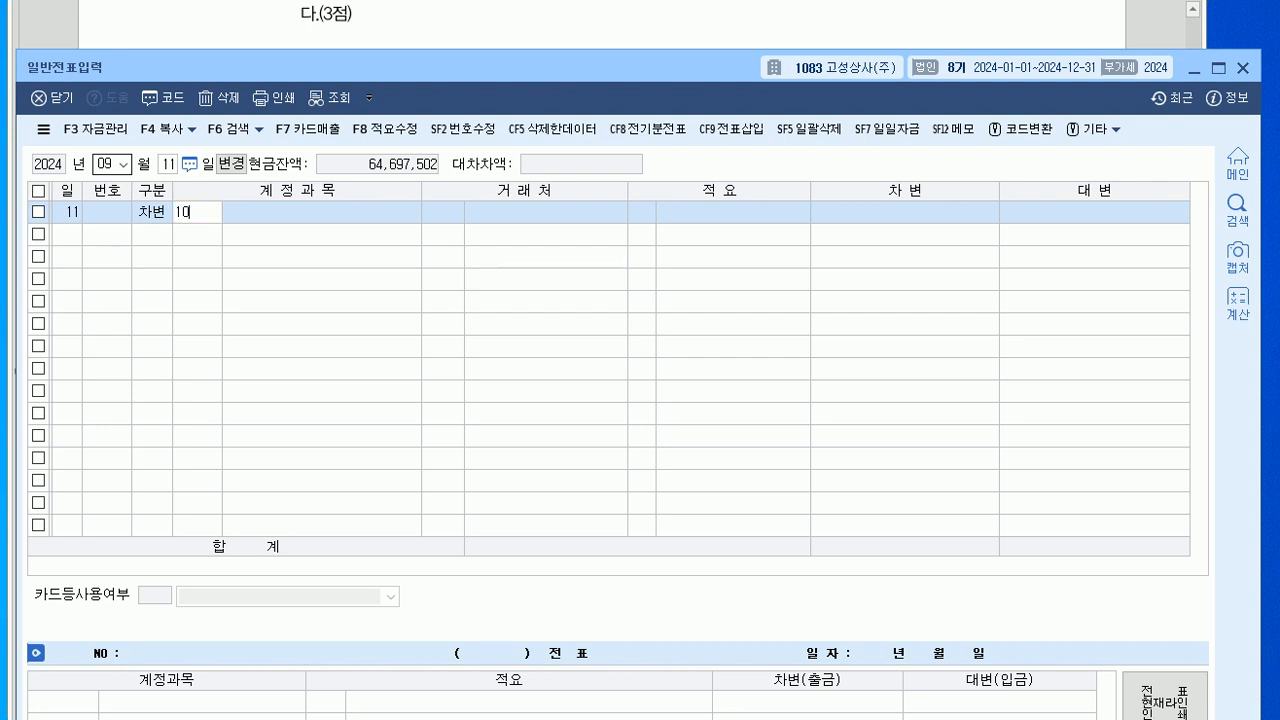
key(Return)
key(Return)
key(Return)
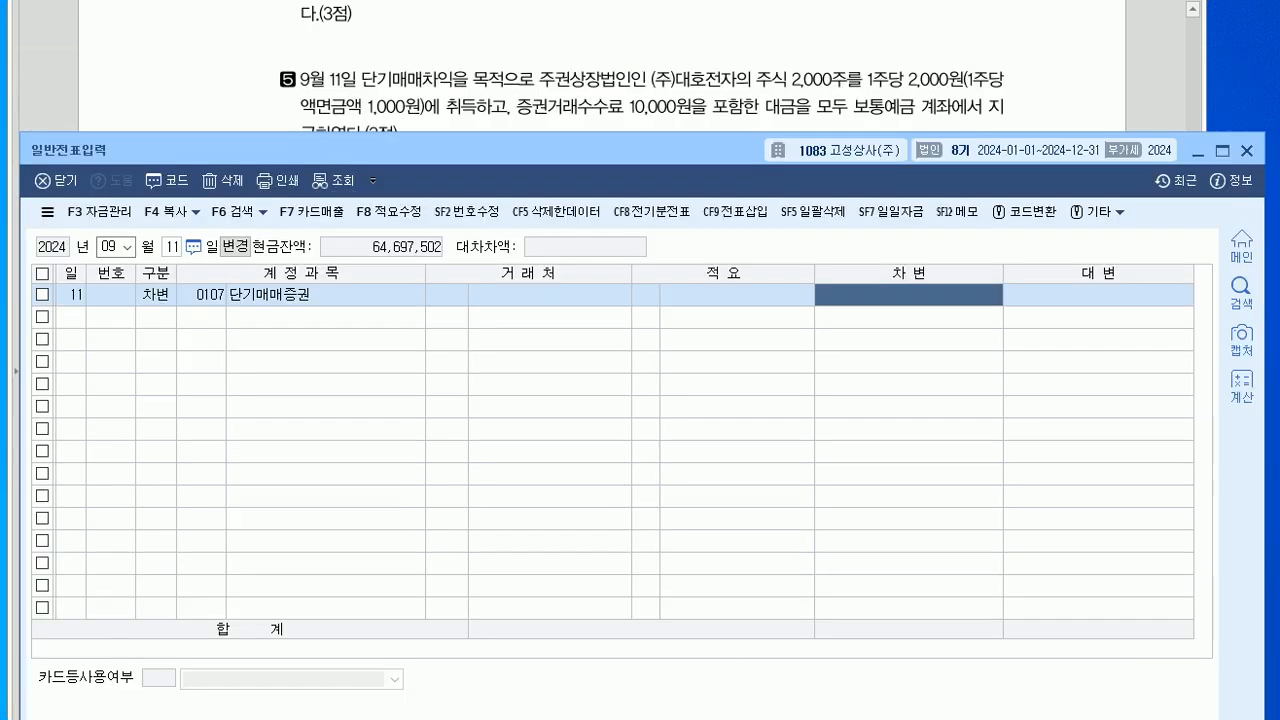
text(4000000)
key(Return)
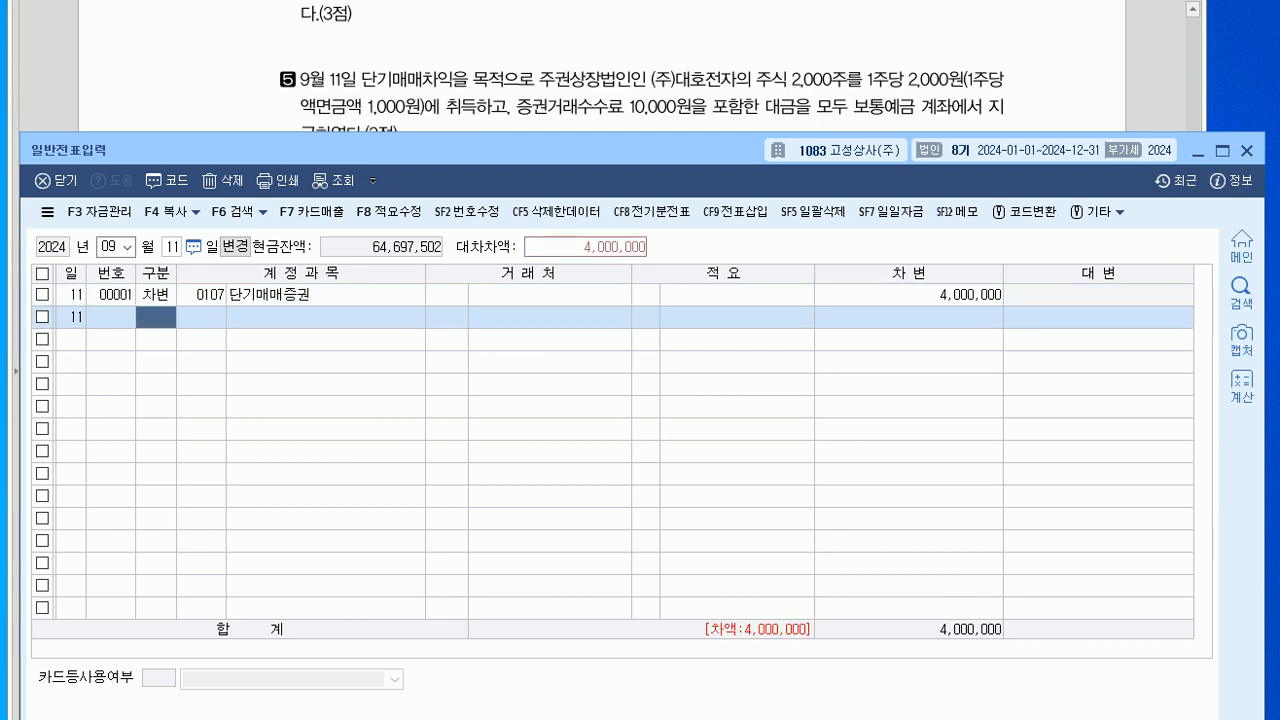
- Make the second September 11 line a debit and choose the non-operating account 수수료비용 (0984) for it
text(4)
key(Return)
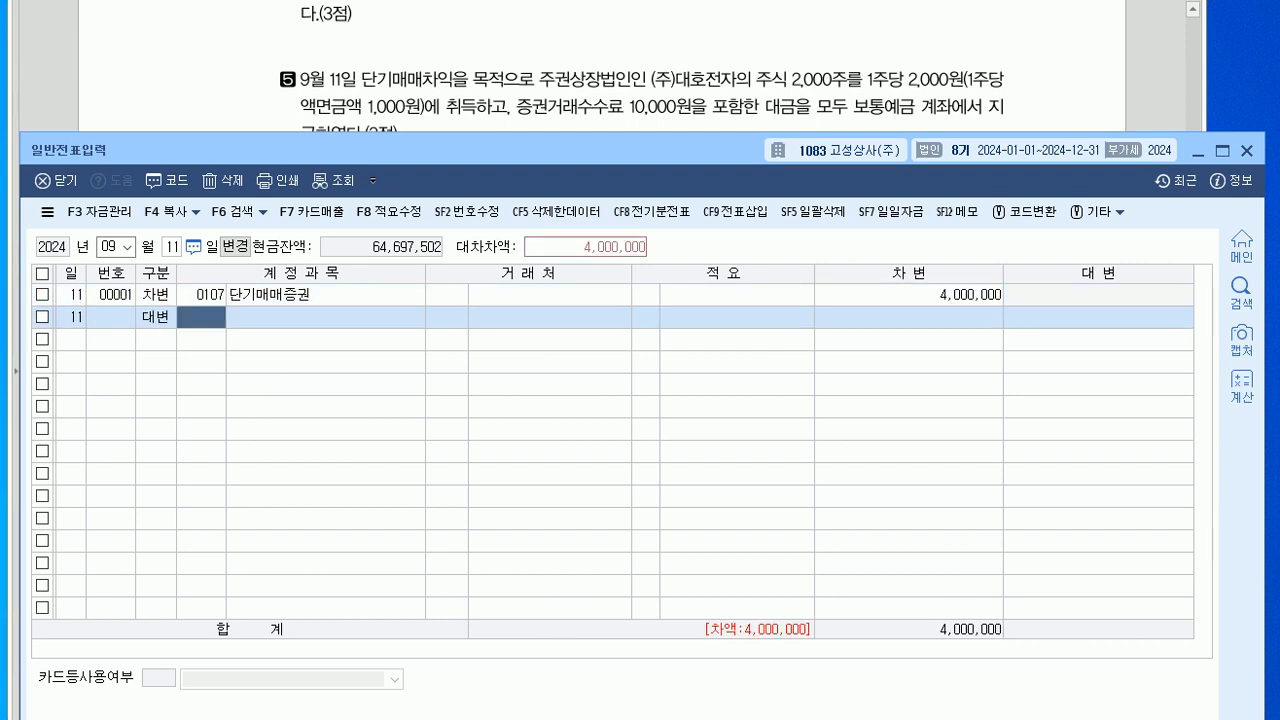
key(shift+Tab)
text(3)
key(Return)
text(ㅅ수수료)
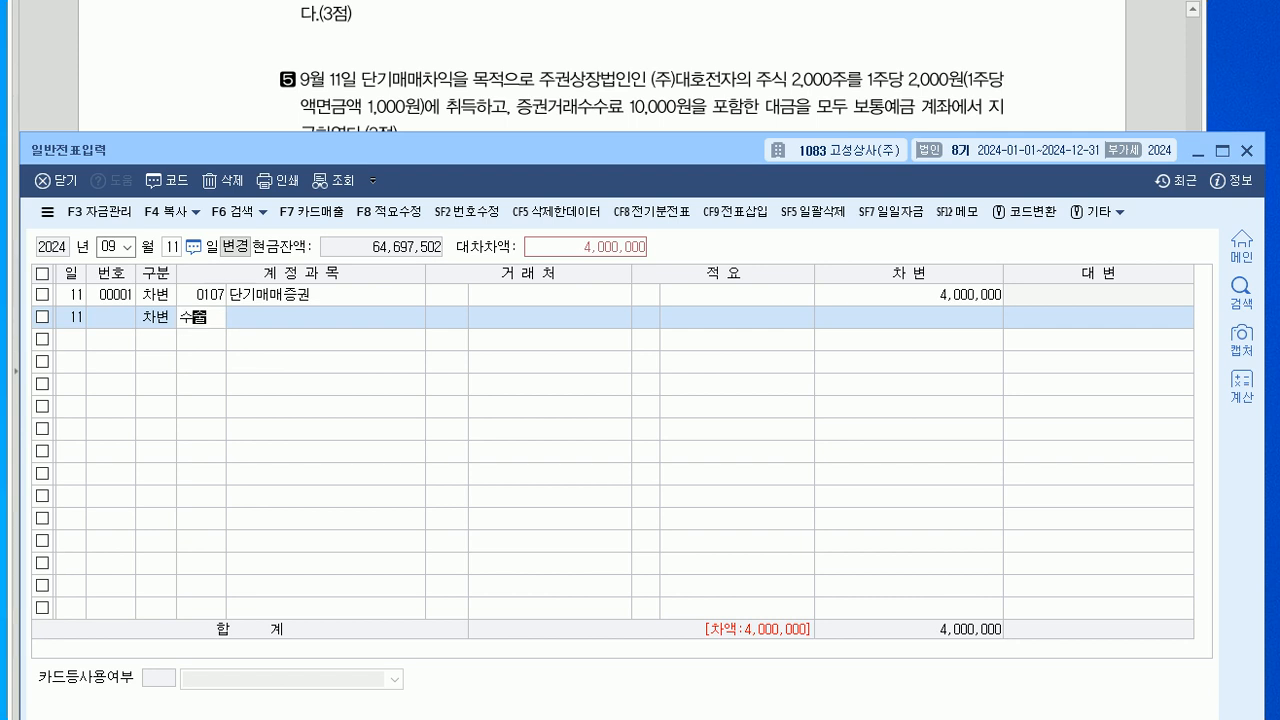
key(Return)
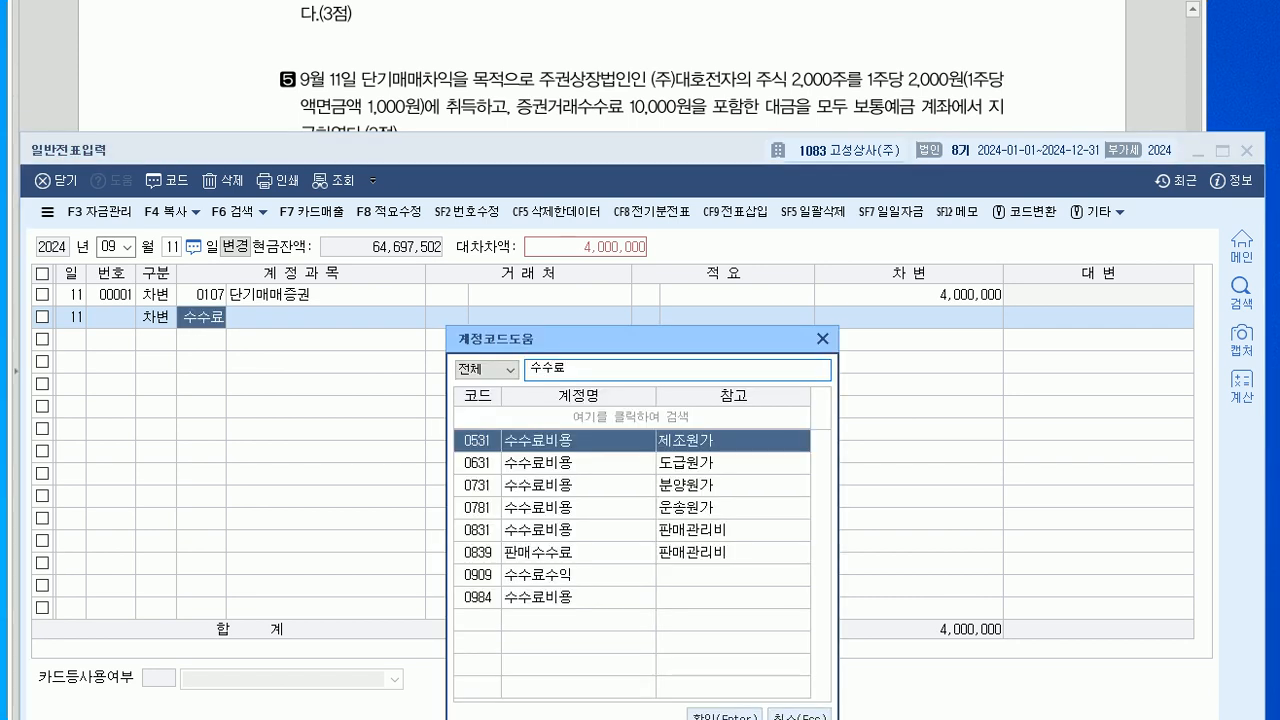
drag(600, 339, 573, 125)
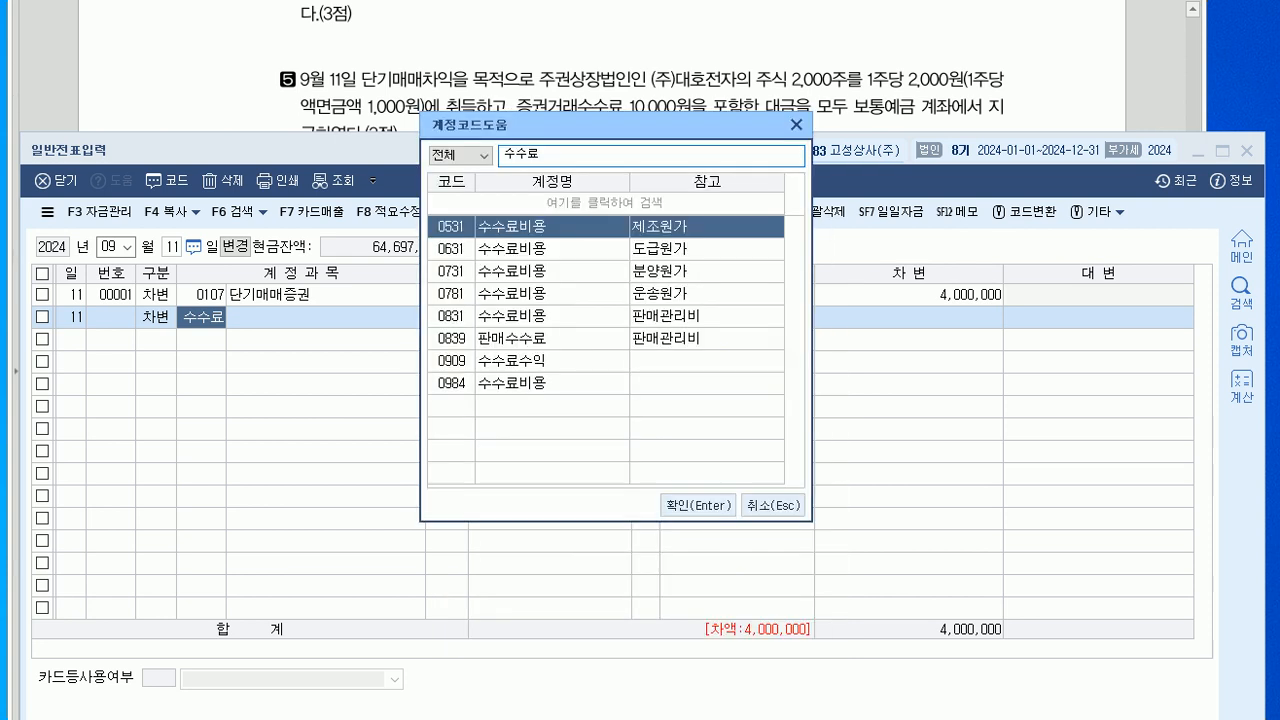
click(510, 382)
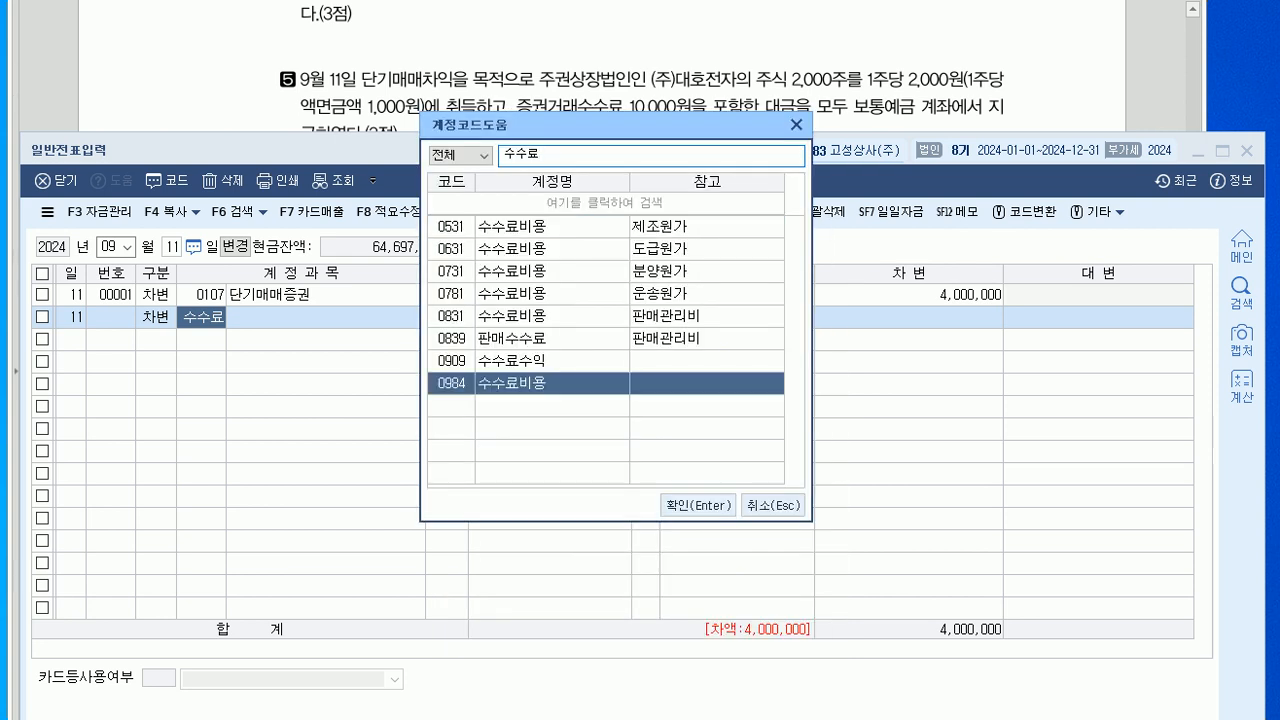
key(Return)
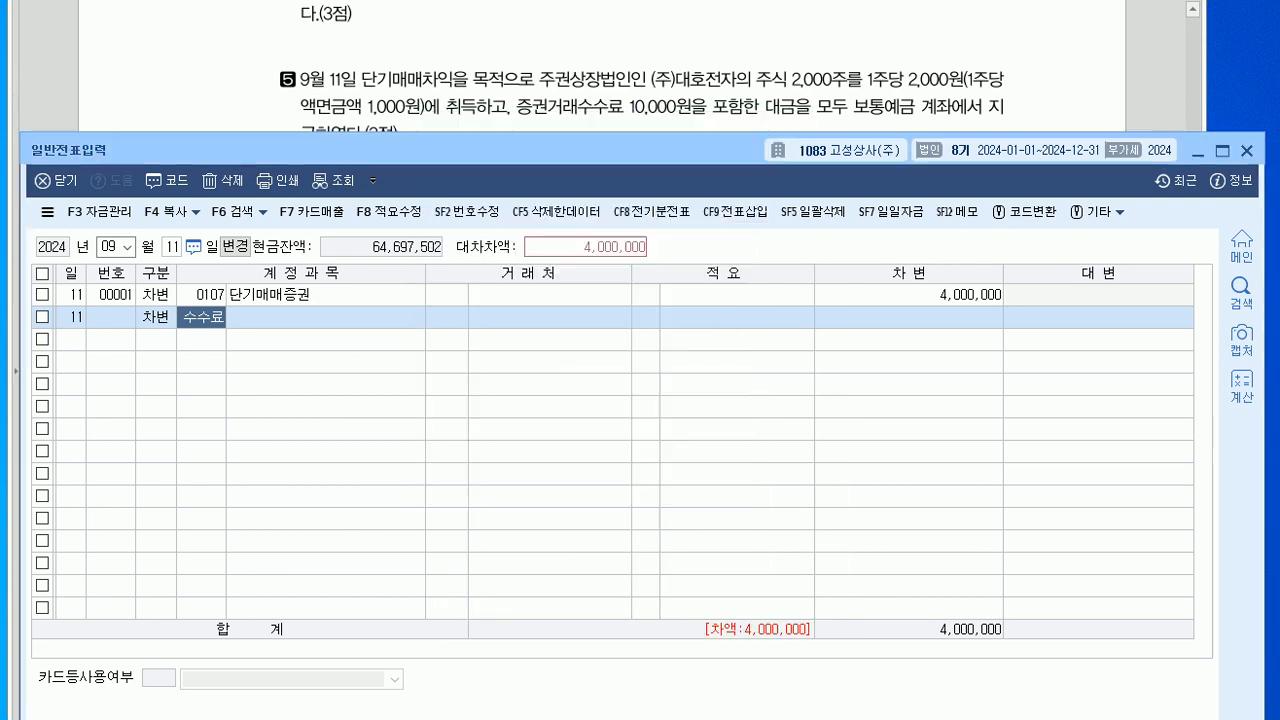
- Set the debit amount of the 수수료비용 line to 10,000
key(Return)
key(Return)
key(Return)
text(10000)
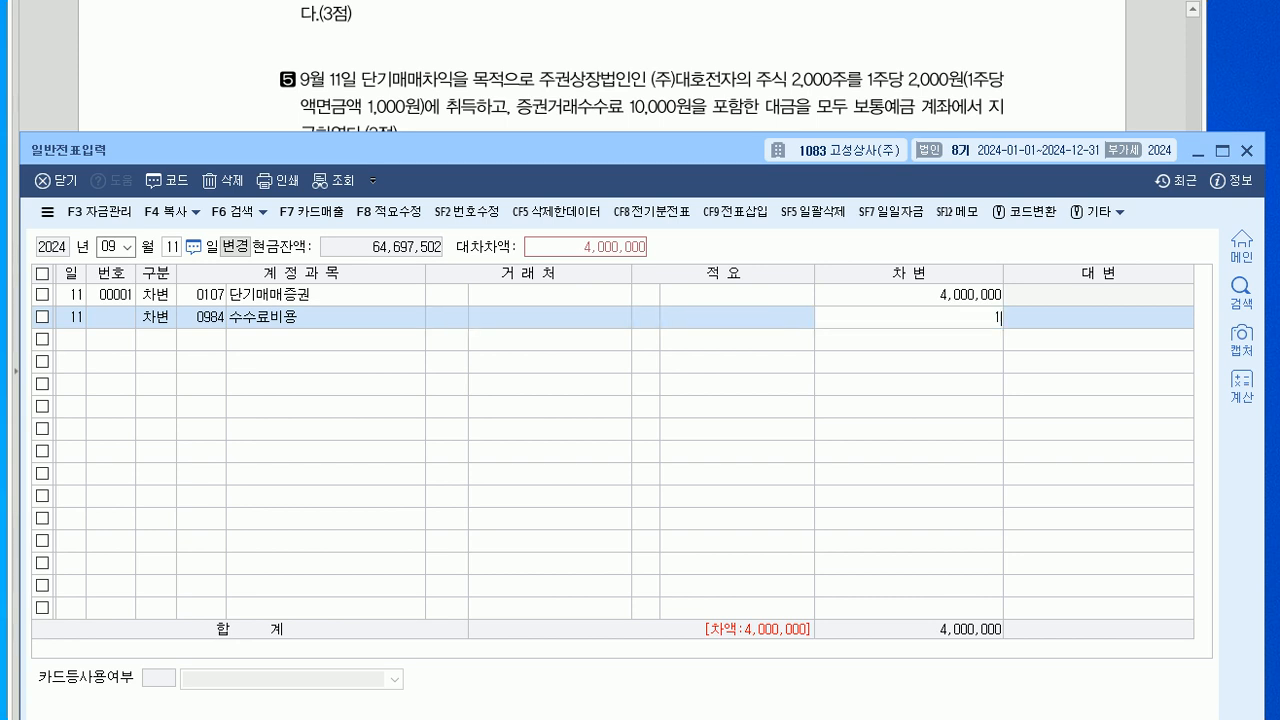
key(Return)
- Add the September 11 credit line for 보통예금 (0103) with the balancing amount of 4,010,000
text(4)
key(Return)
text(103)
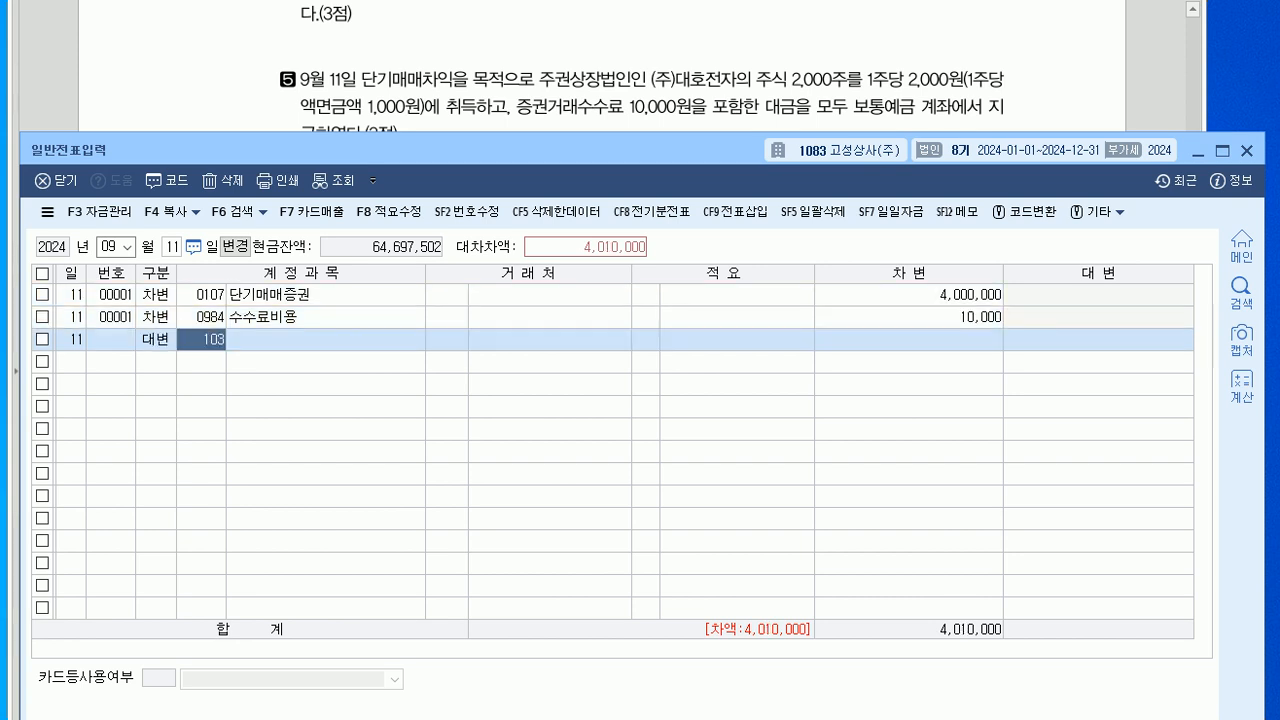
key(Return)
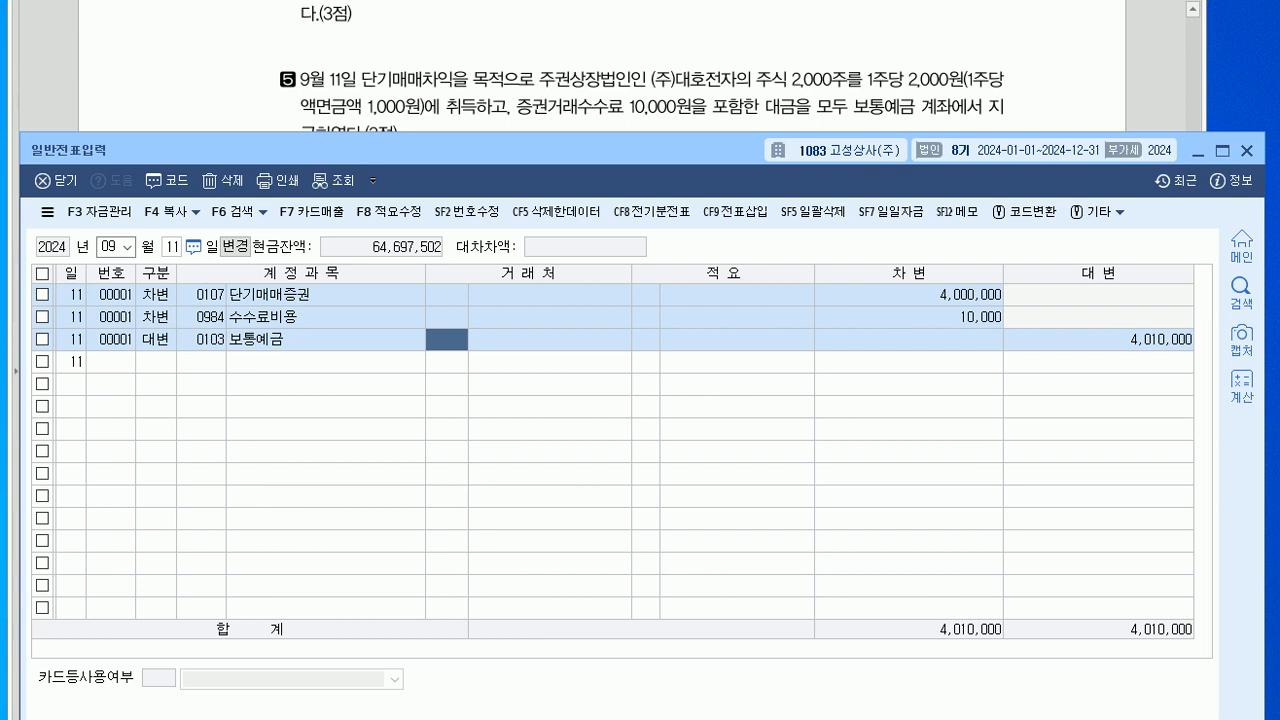
- Examine item 6 in the exam document, marking 외상매출금 and noting 현금 and 받을어음 with temporary pen strokes, and clear the markings
key(alt+Tab)
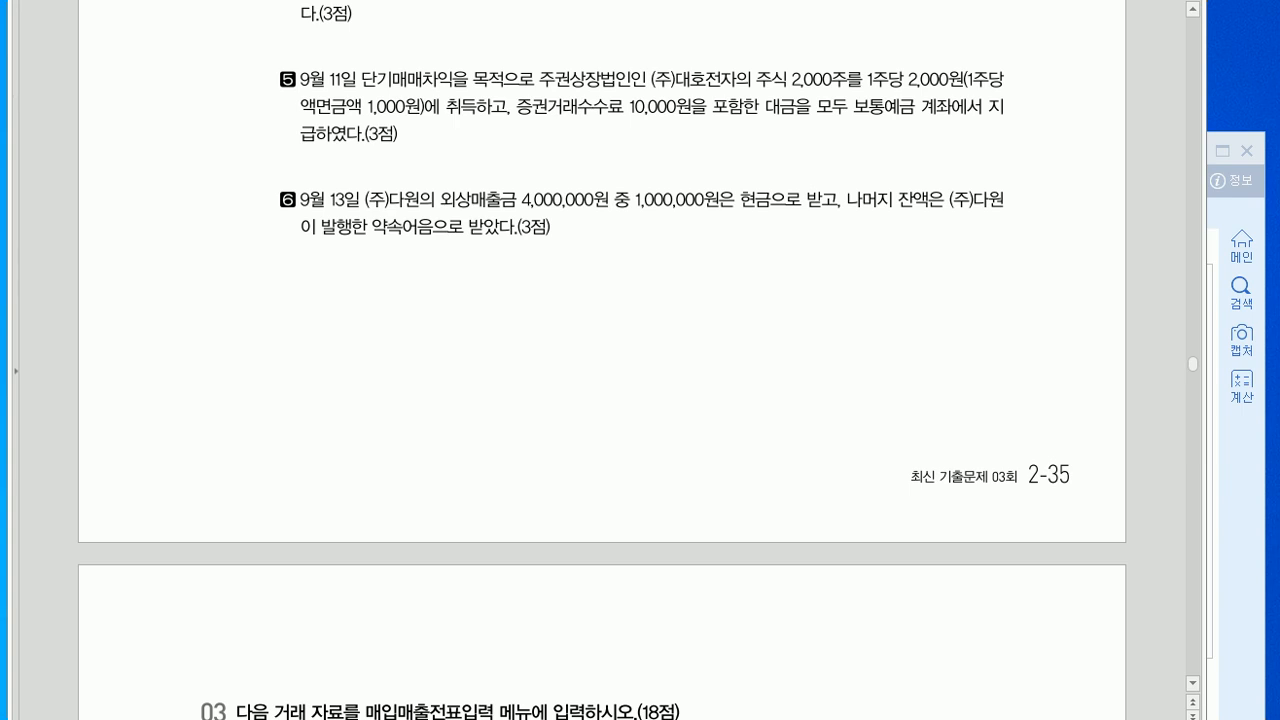
drag(596, 256, 580, 303)
mouse_move(512, 216)
mouse_down()
mouse_move(527, 185)
mouse_move(630, 292)
mouse_up()
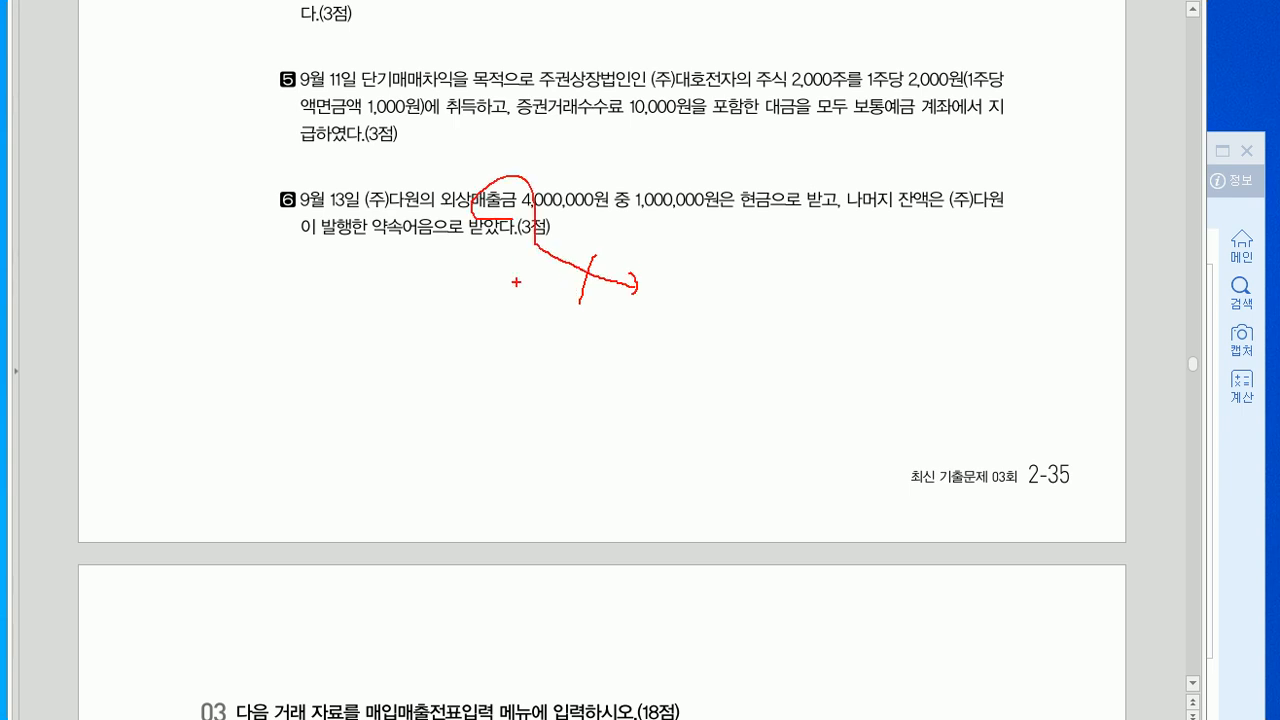
mouse_move(397, 252)
mouse_down()
mouse_move(404, 276)
mouse_move(420, 266)
mouse_up()
drag(421, 259, 421, 272)
drag(413, 271, 432, 269)
mouse_move(424, 272)
mouse_down()
mouse_move(435, 282)
mouse_move(398, 306)
mouse_move(416, 300)
mouse_up()
mouse_move(417, 292)
mouse_down()
mouse_move(420, 321)
mouse_move(446, 318)
mouse_move(451, 345)
mouse_up()
drag(455, 300, 477, 322)
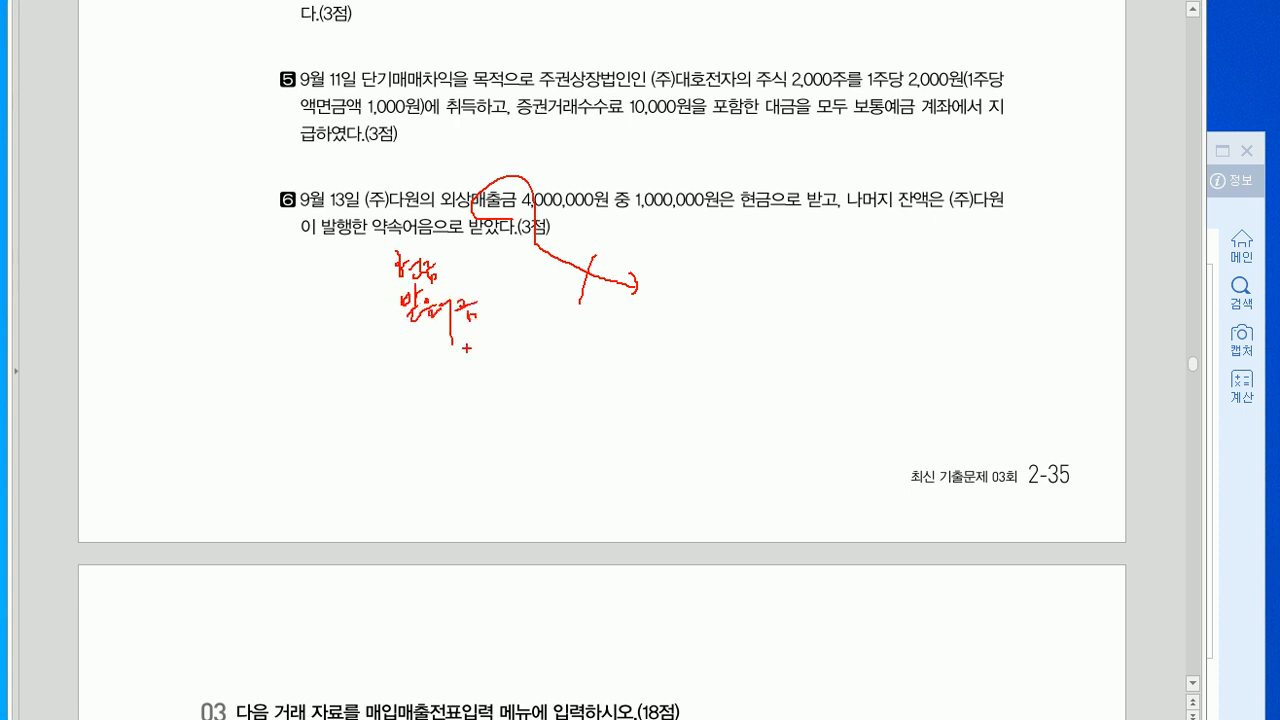
key(Escape)
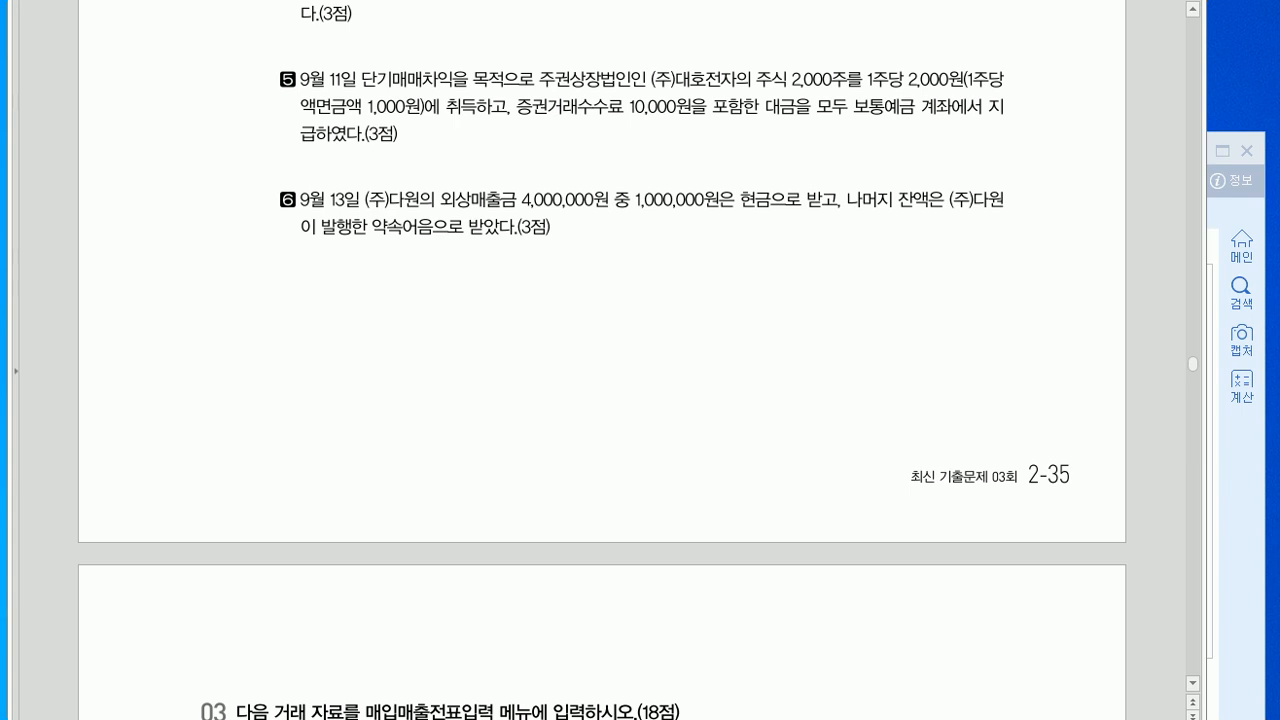
- Return to the KcLep voucher window and set the voucher date to September 13
key(alt+Tab)
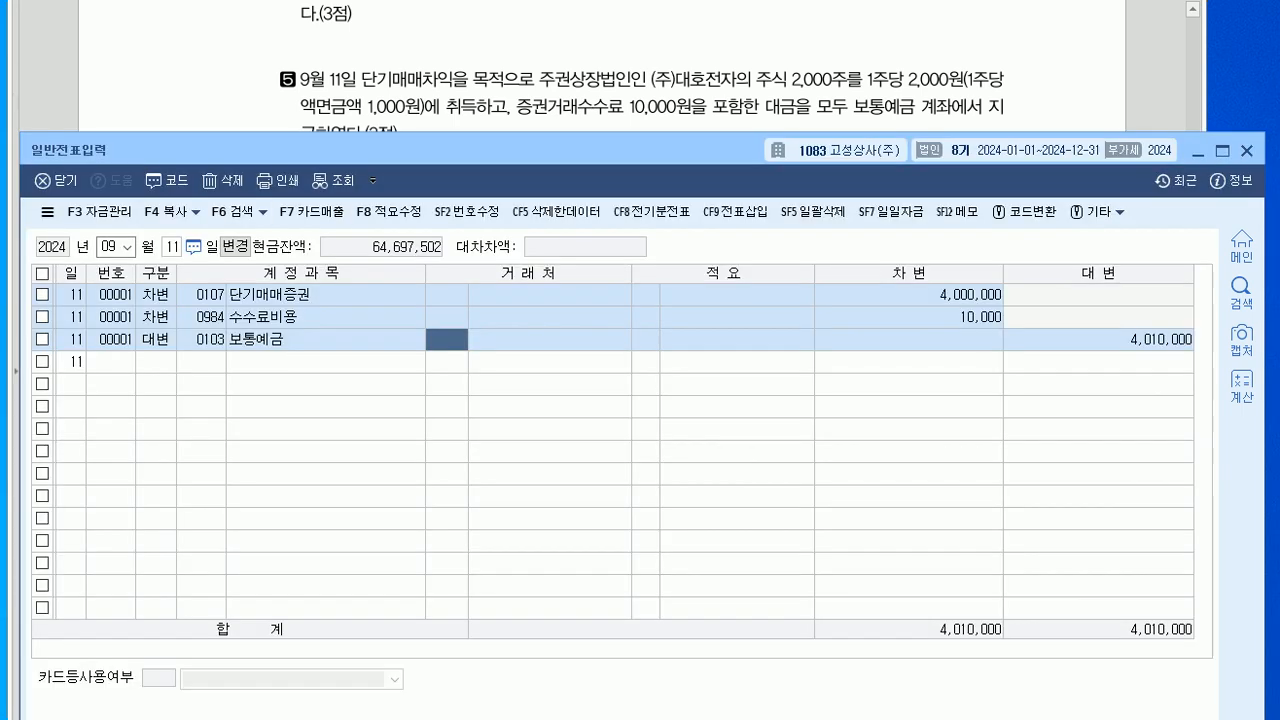
click(171, 246)
text(13)
key(Return)
- Enter the September 13 debit line for 현금 (0101) with amount 1,000,000
text(3)
key(Return)
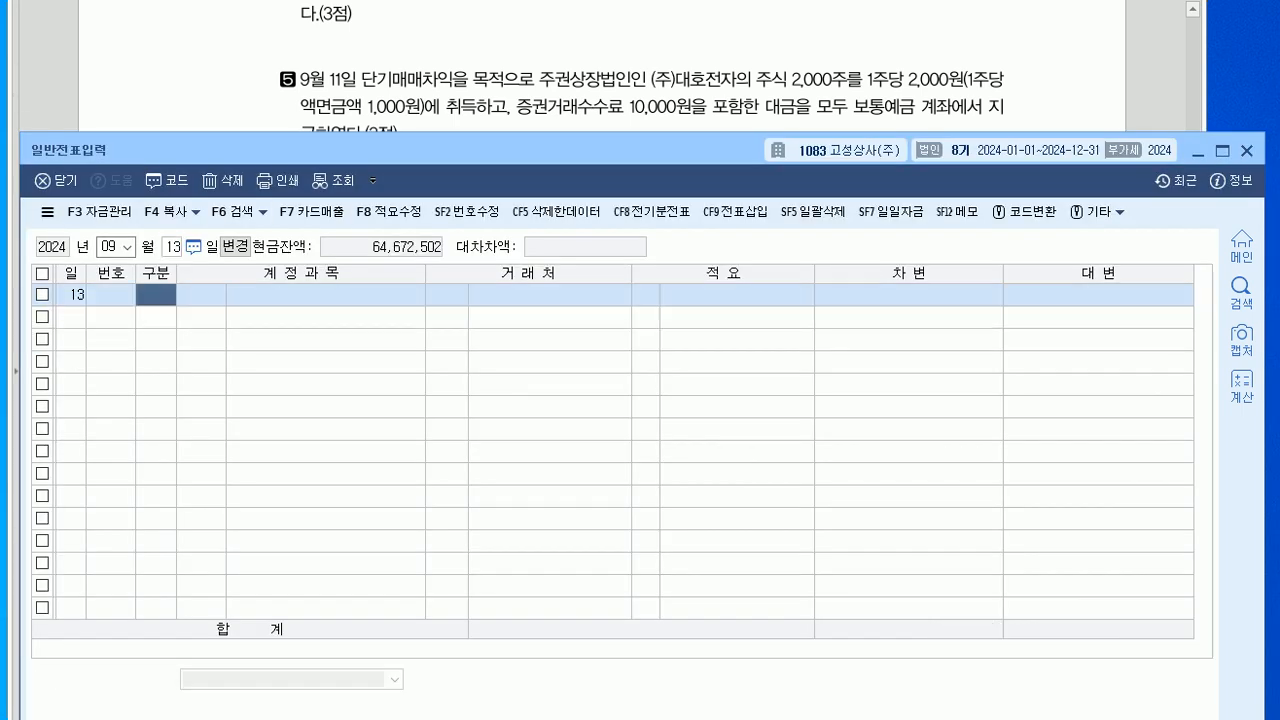
text(101)
key(Return)
key(Return)
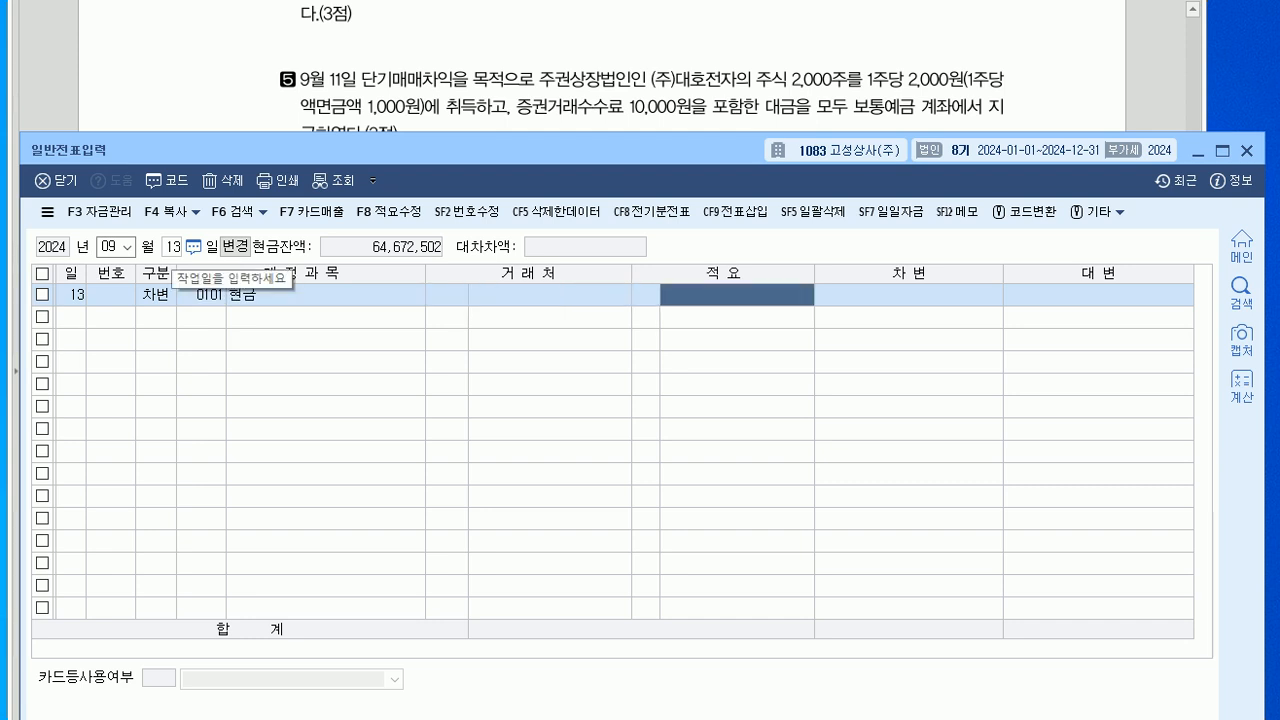
key(Return)
text(1000000)
key(Return)
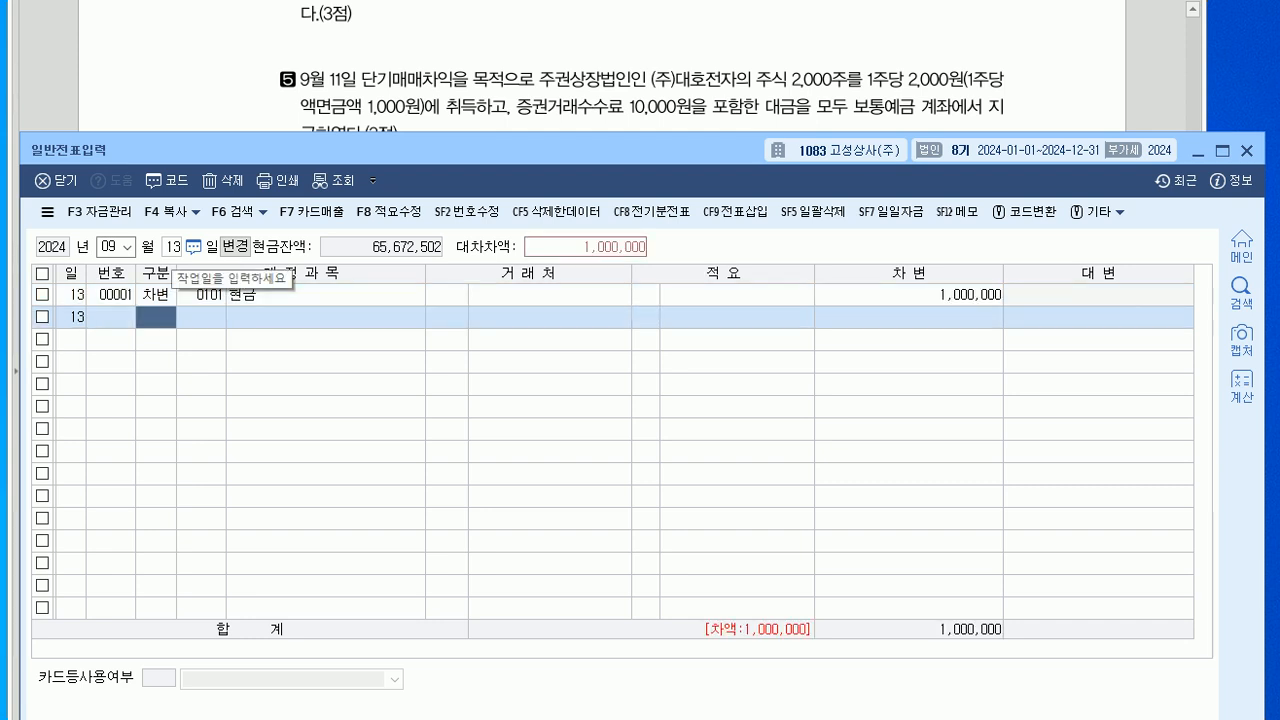
- Make the second September 13 line a debit and assign it the account 받을어음 (0110)
text(4)
key(Return)
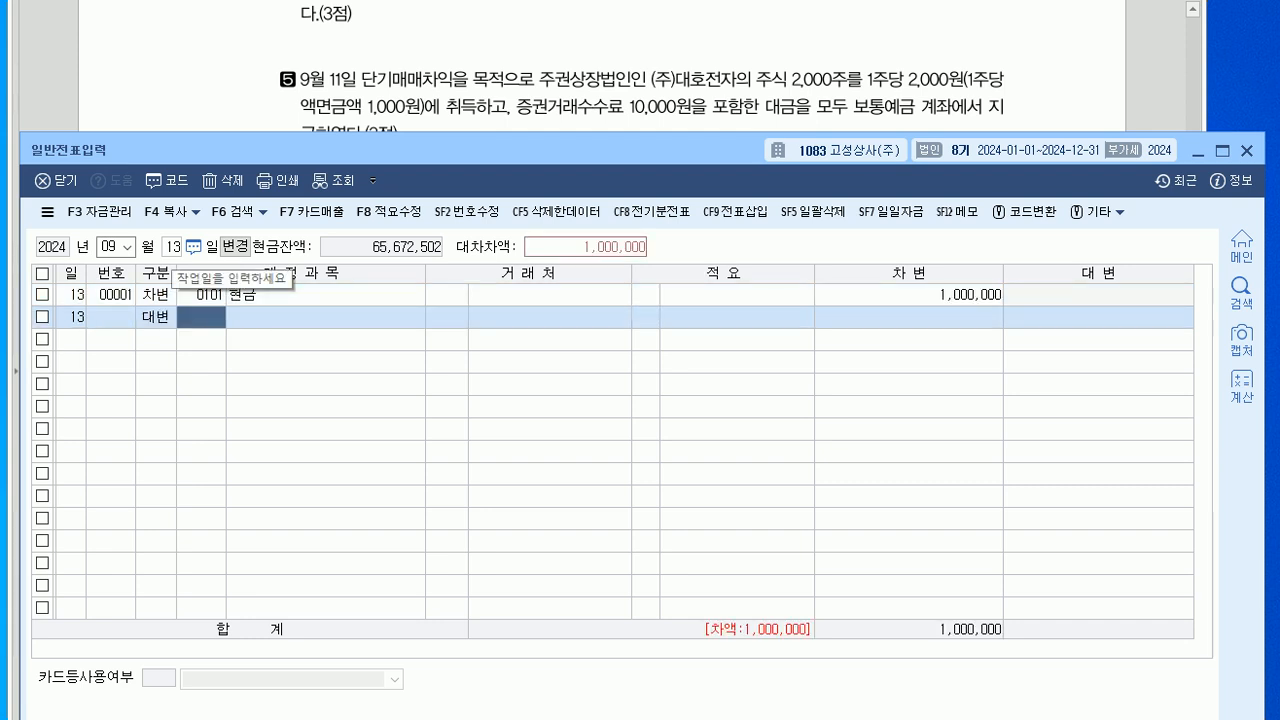
key(Left)
text(3)
key(Return)
text(110)
key(Return)
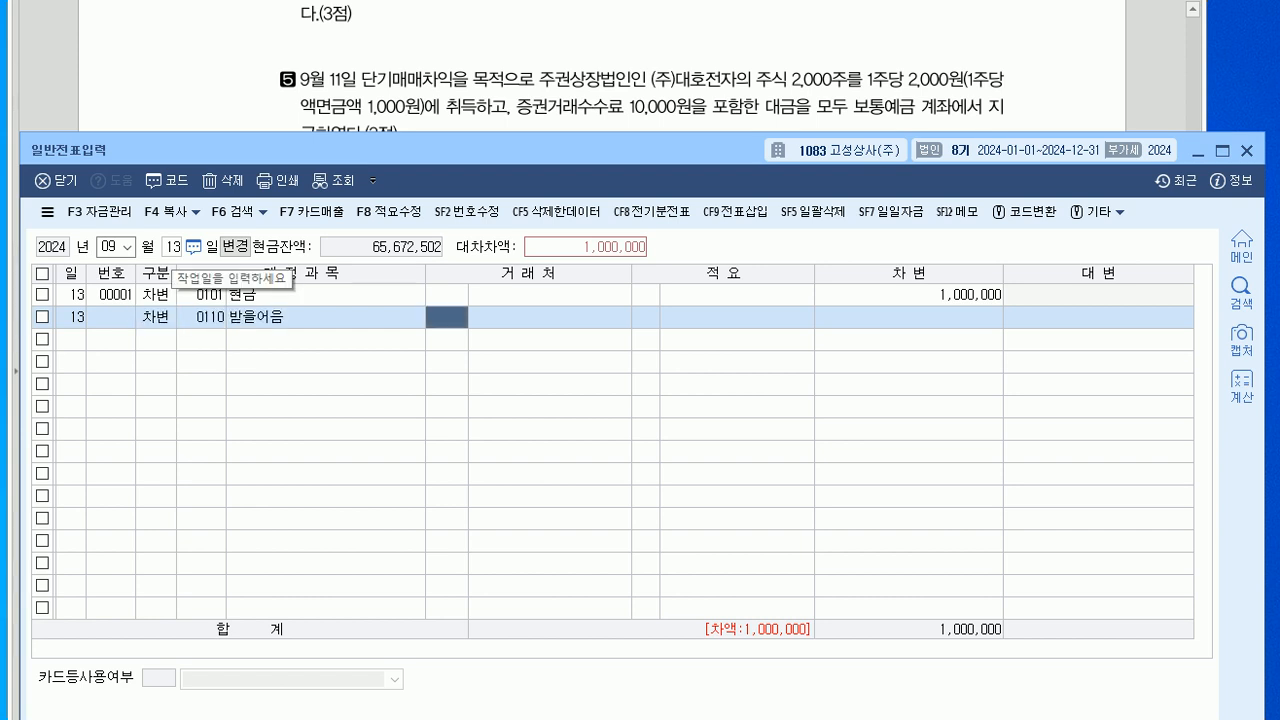
- Set the 받을어음 line's business partner to (주)다원 and its debit amount to 3,000,000
text(다원)
key(Return)
key(Return)
key(Return)
key(Return)
text(3000000)
key(Return)
- Add the September 13 credit line for 외상매출금 (0108) with partner (주)다원 and the balancing amount of 4,000,000
text(4)
key(Return)
text(108)
key(Return)
key(Return)
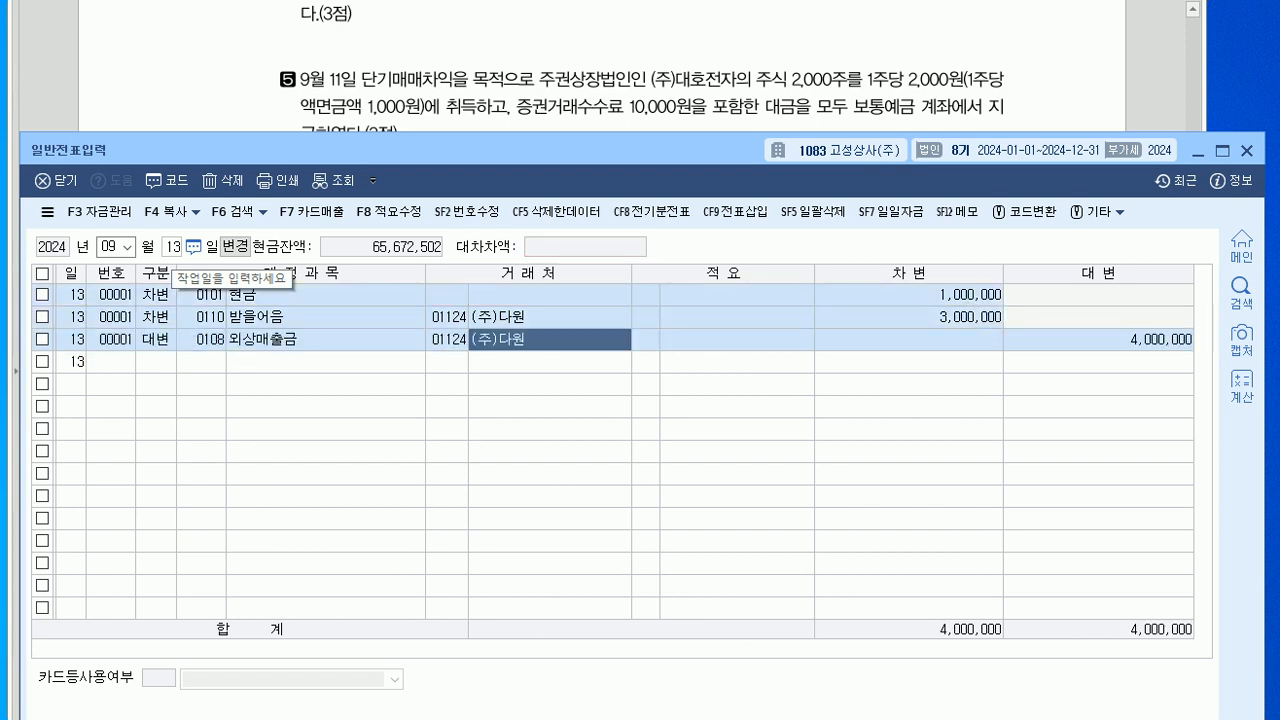
- Try clearing the business partner code on the September 13 외상매출금 credit line
key(Return)
key(Return)
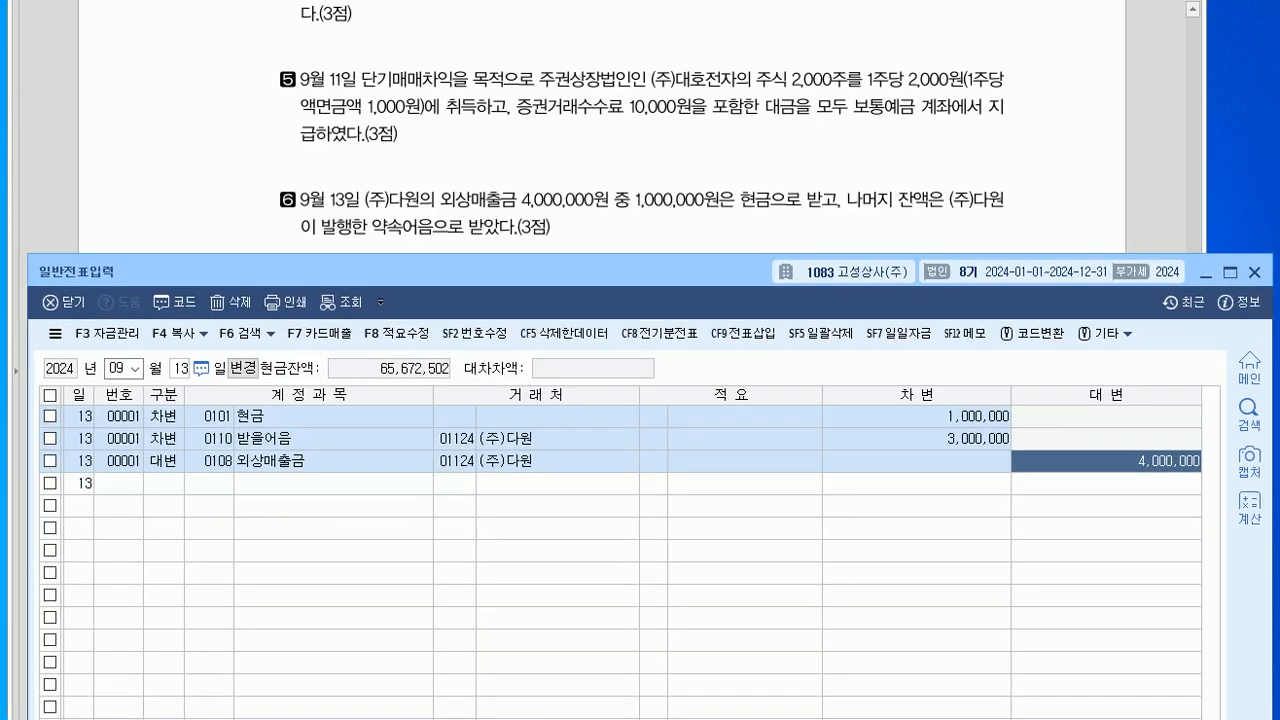
click(454, 439)
click(454, 461)
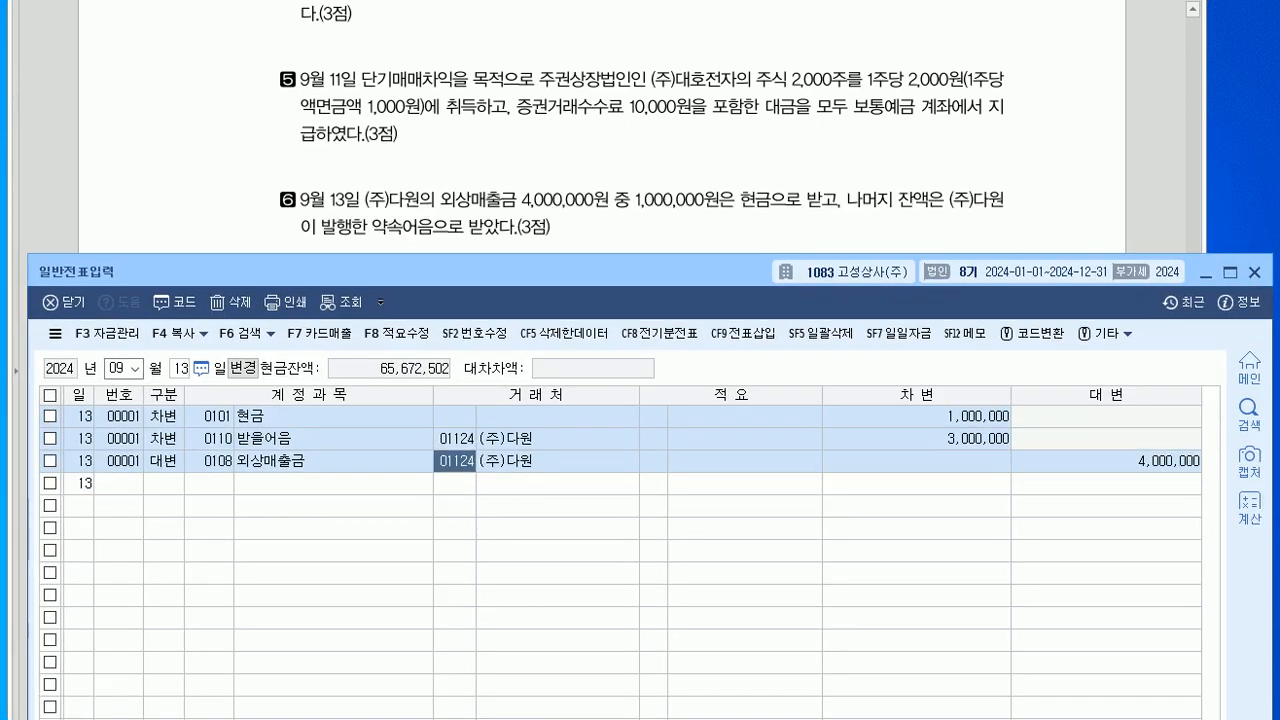
key(Delete)
key(Return)
click(557, 461)
click(210, 461)
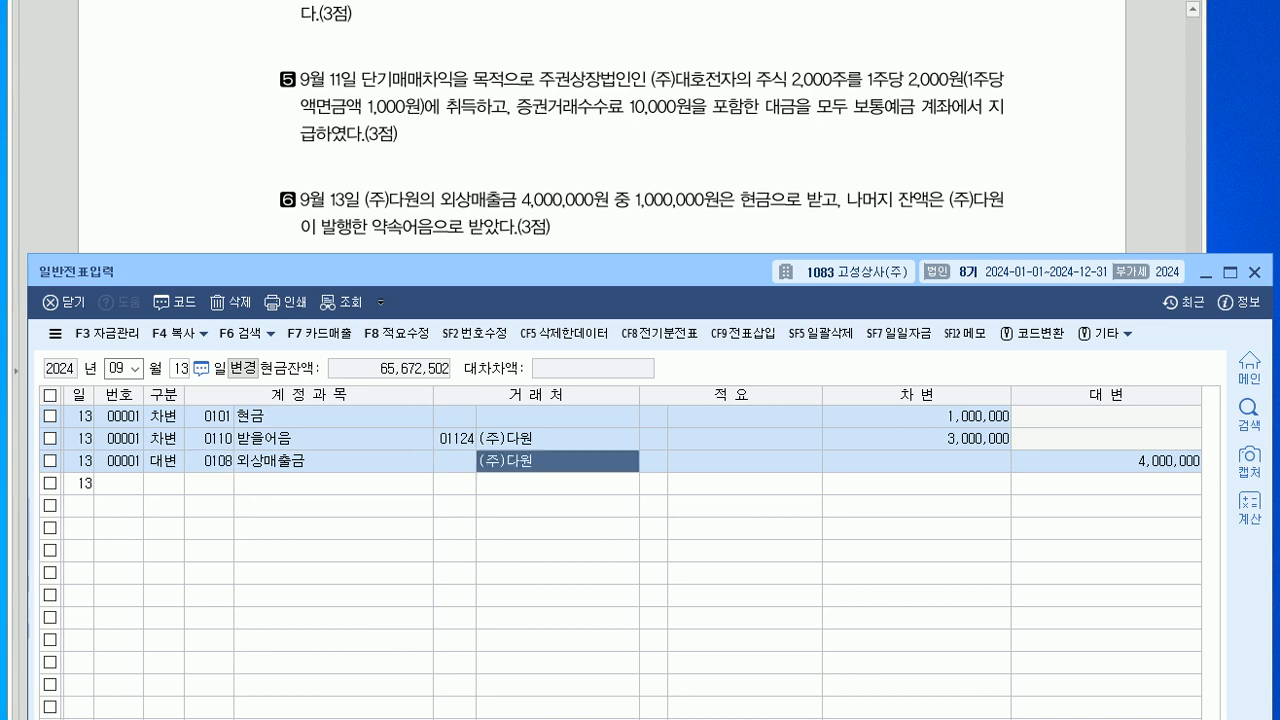
click(557, 461)
click(745, 461)
click(210, 461)
click(455, 461)
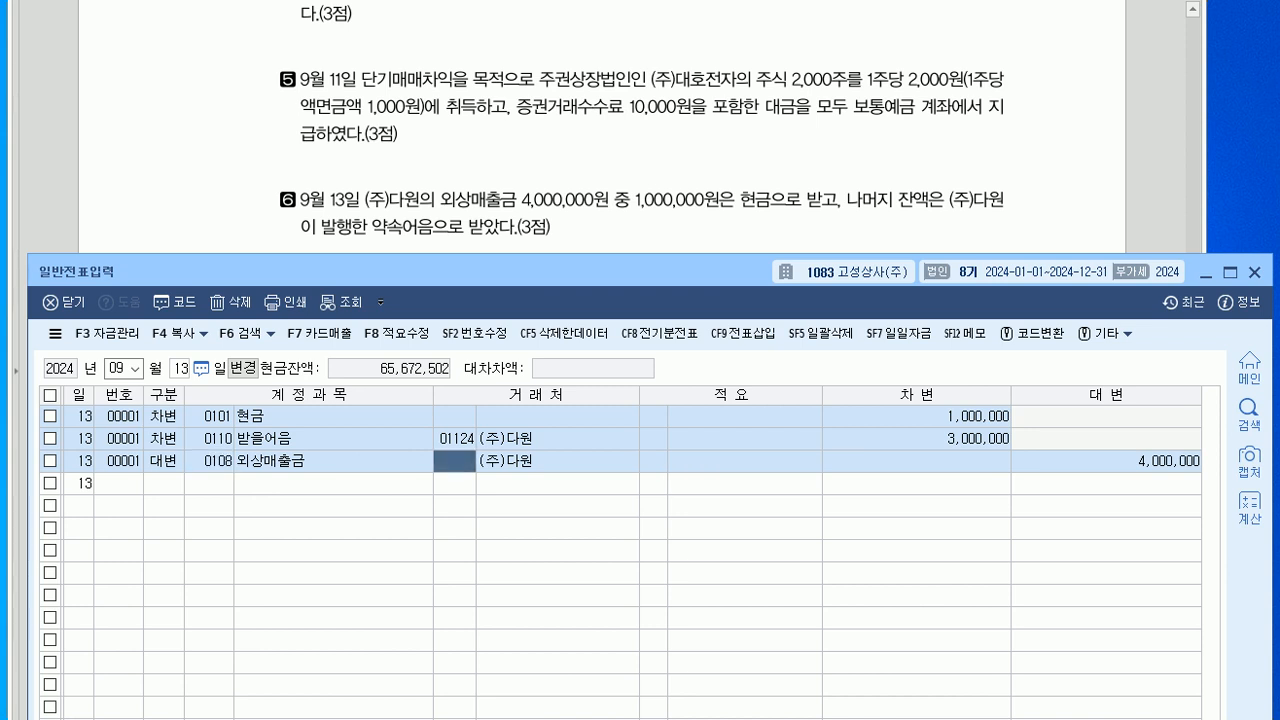
- Restore the business partner of the September 13 외상매출금 line to (주)다원 (01124)
key(Return)
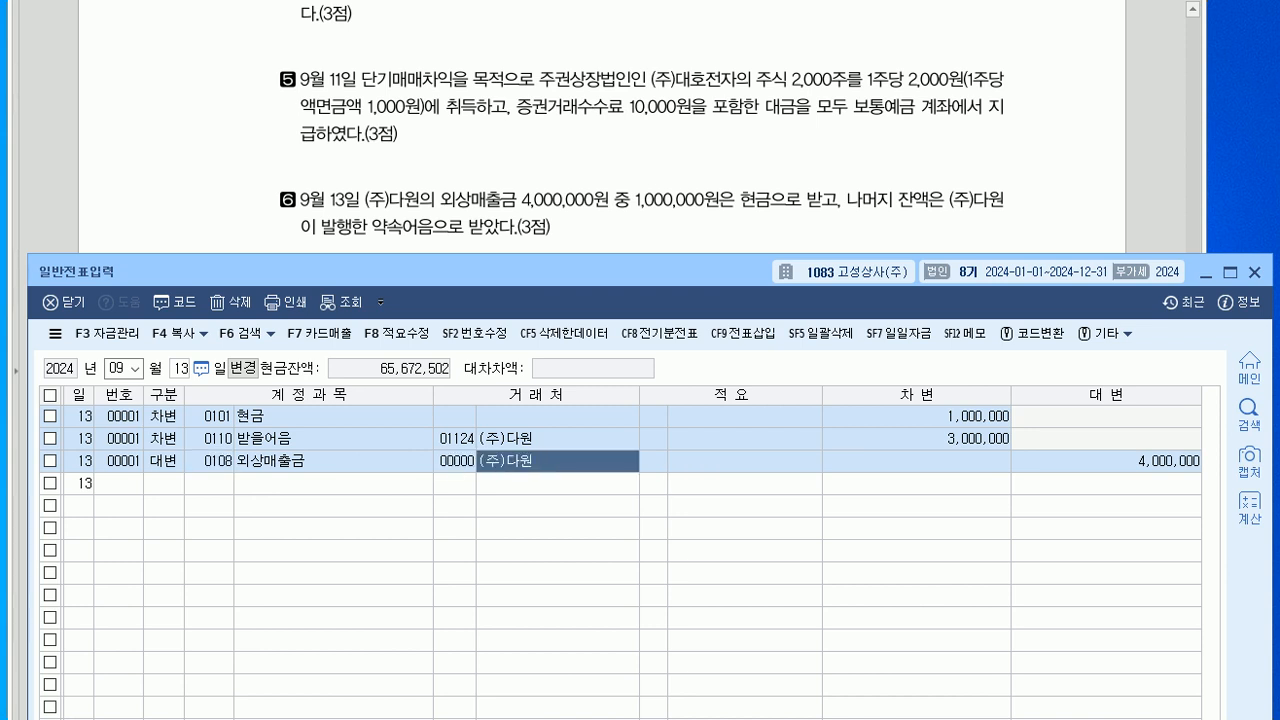
key(Return)
key(Return)
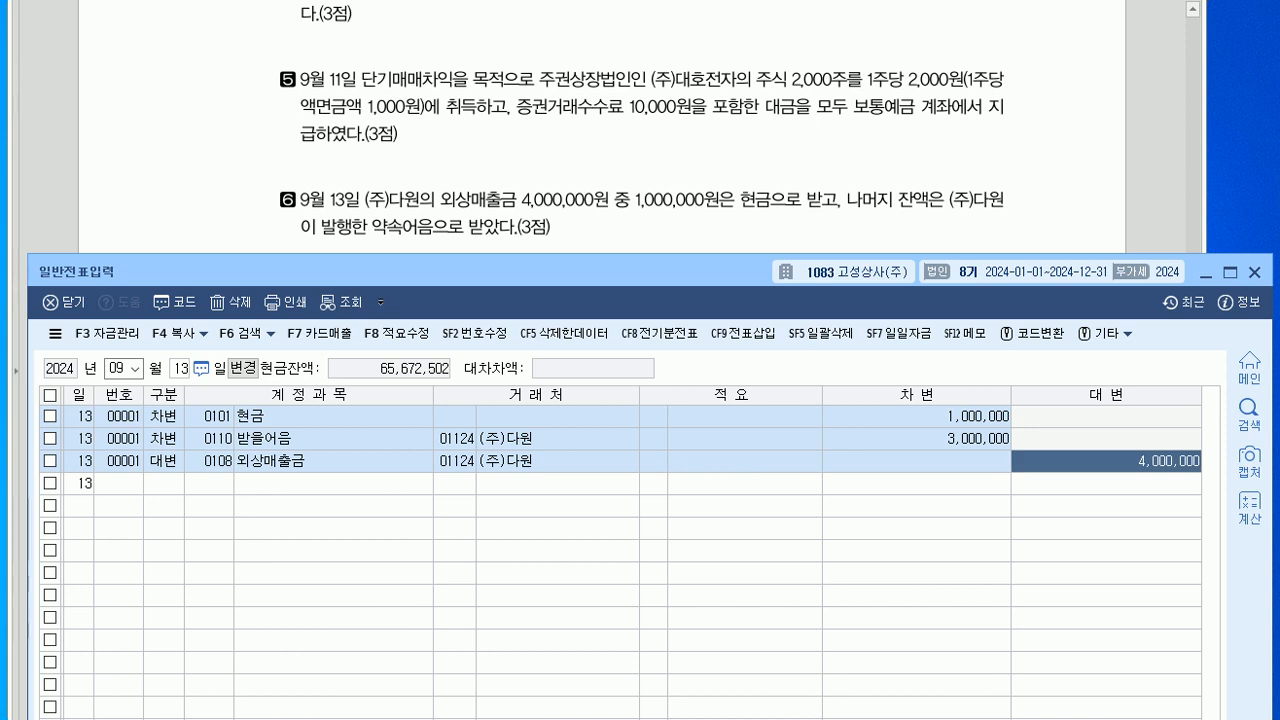
- Switch to the exam document and read question 03's instructions and its first transaction
key(alt+Tab)
scroll(602, 360, down, 3)
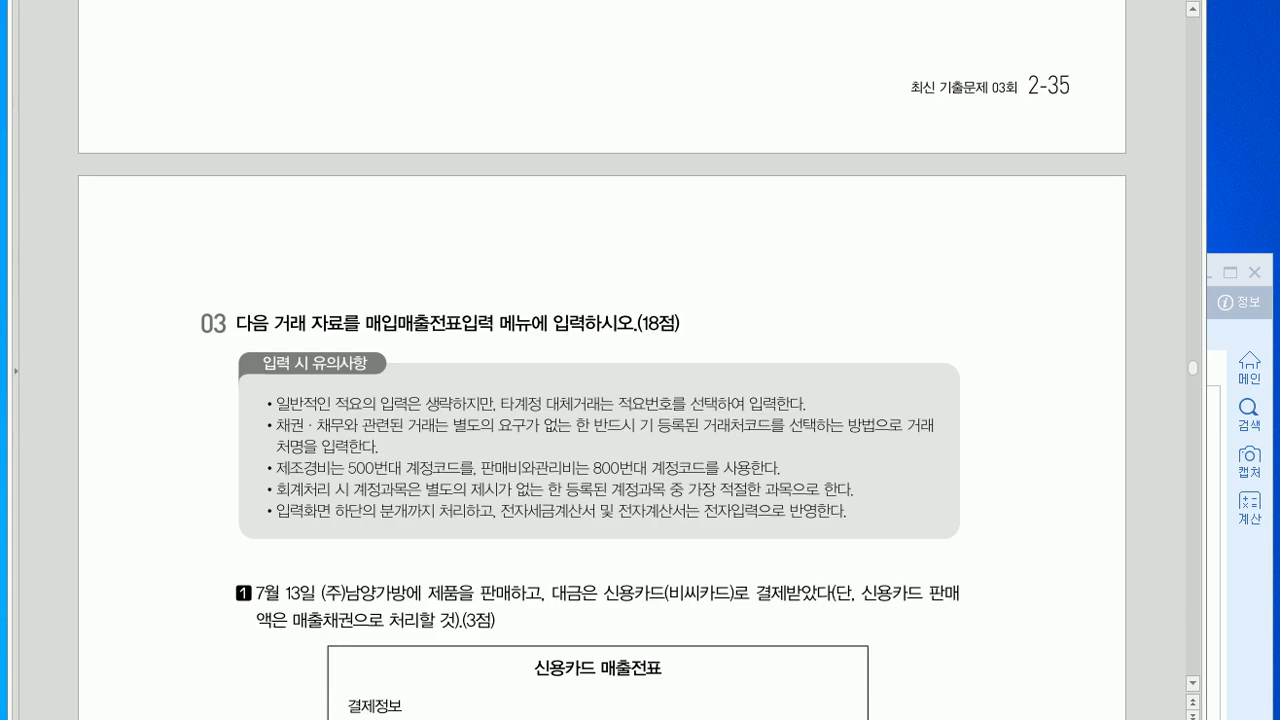
scroll(602, 360, down, 3)
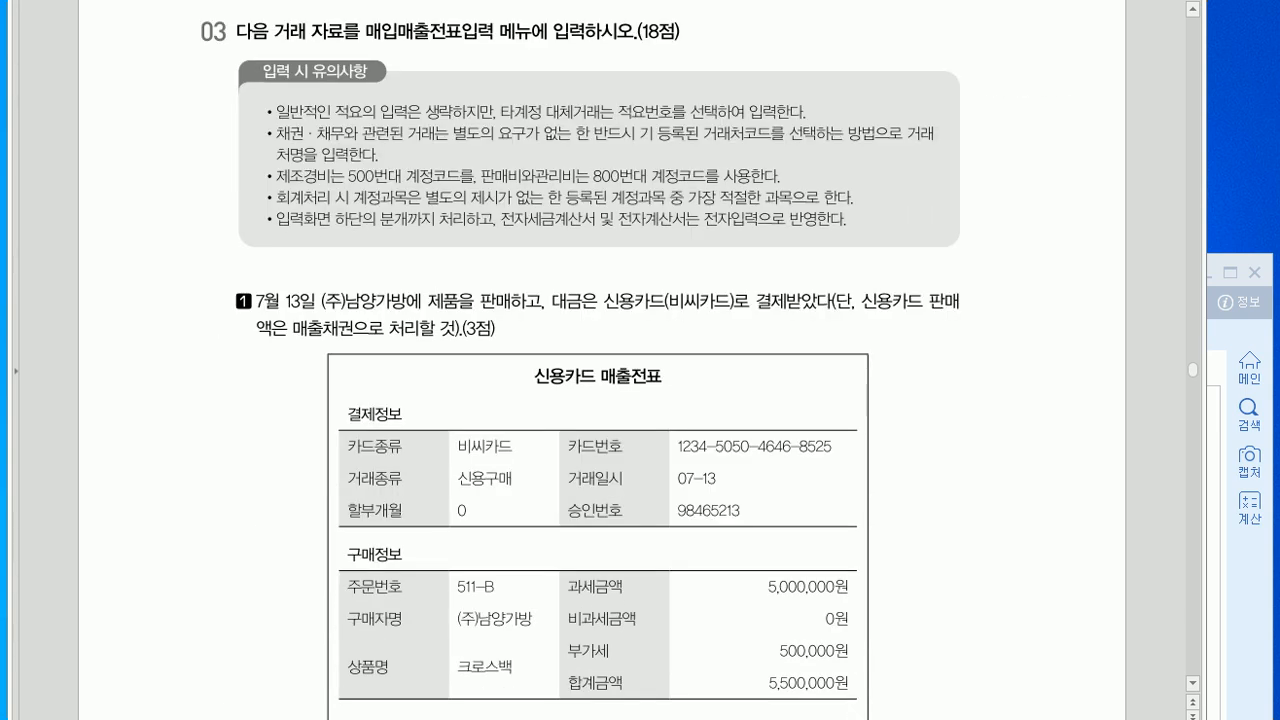
key(alt+Tab)
drag(600, 271, 573, 75)
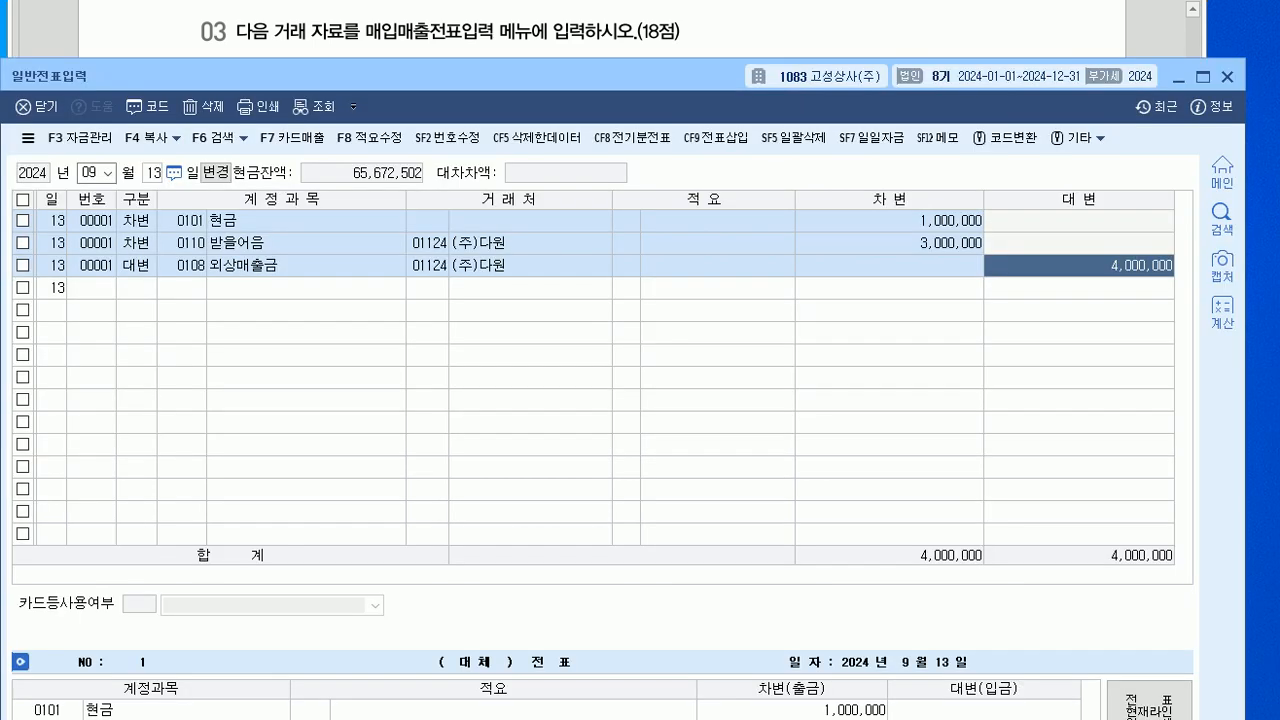
key(alt+Tab)
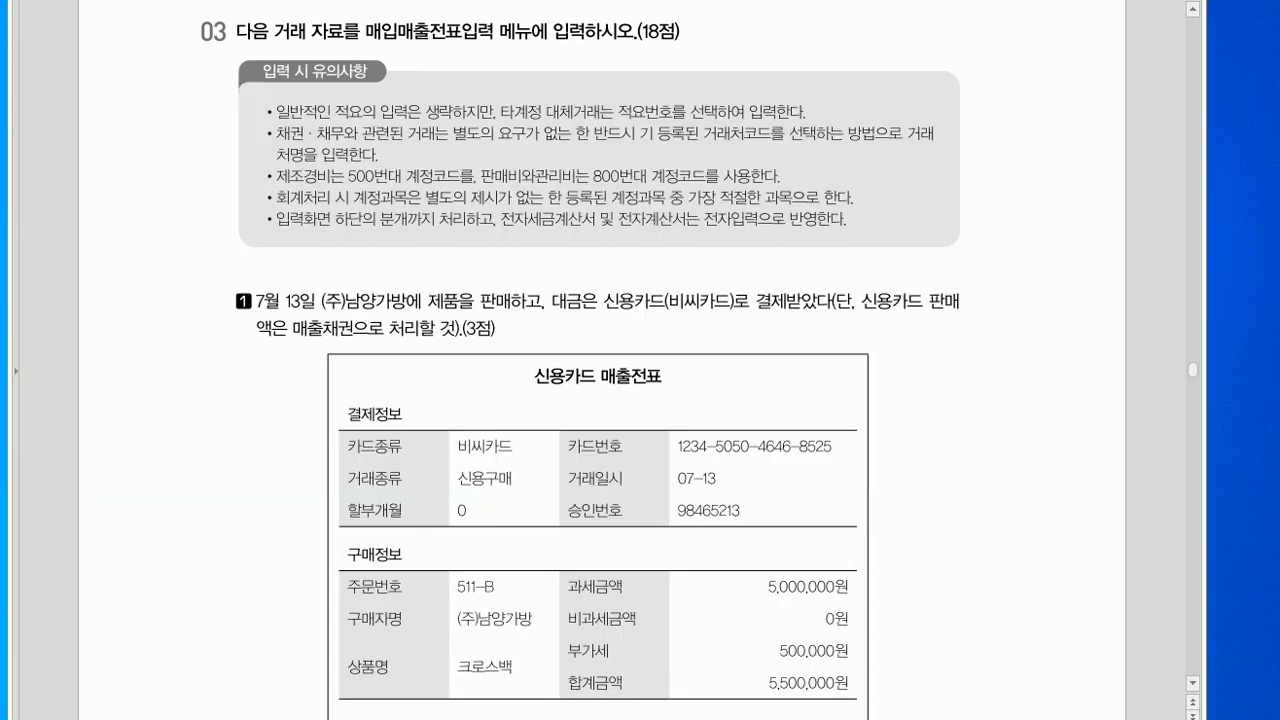
- Return to KcLep's main window and open 매입매출전표입력
key(alt+Tab)
key(Up)
key(Up)
key(Up)
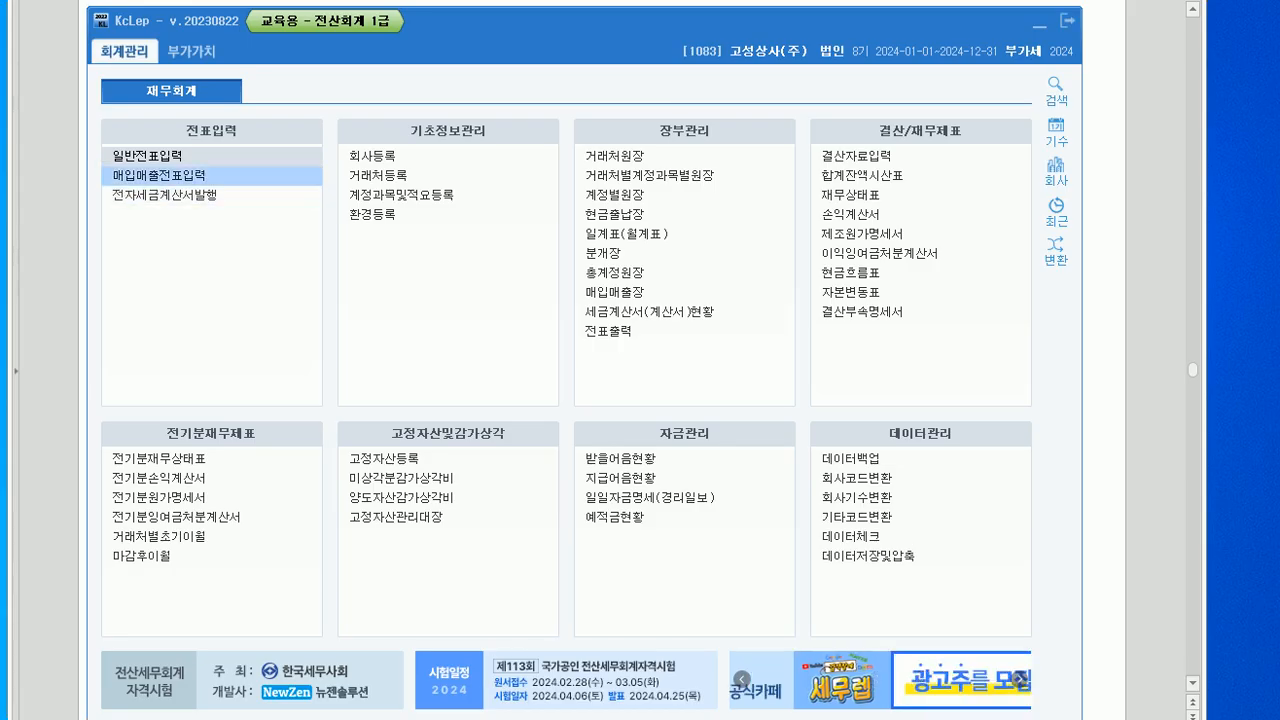
key(Down)
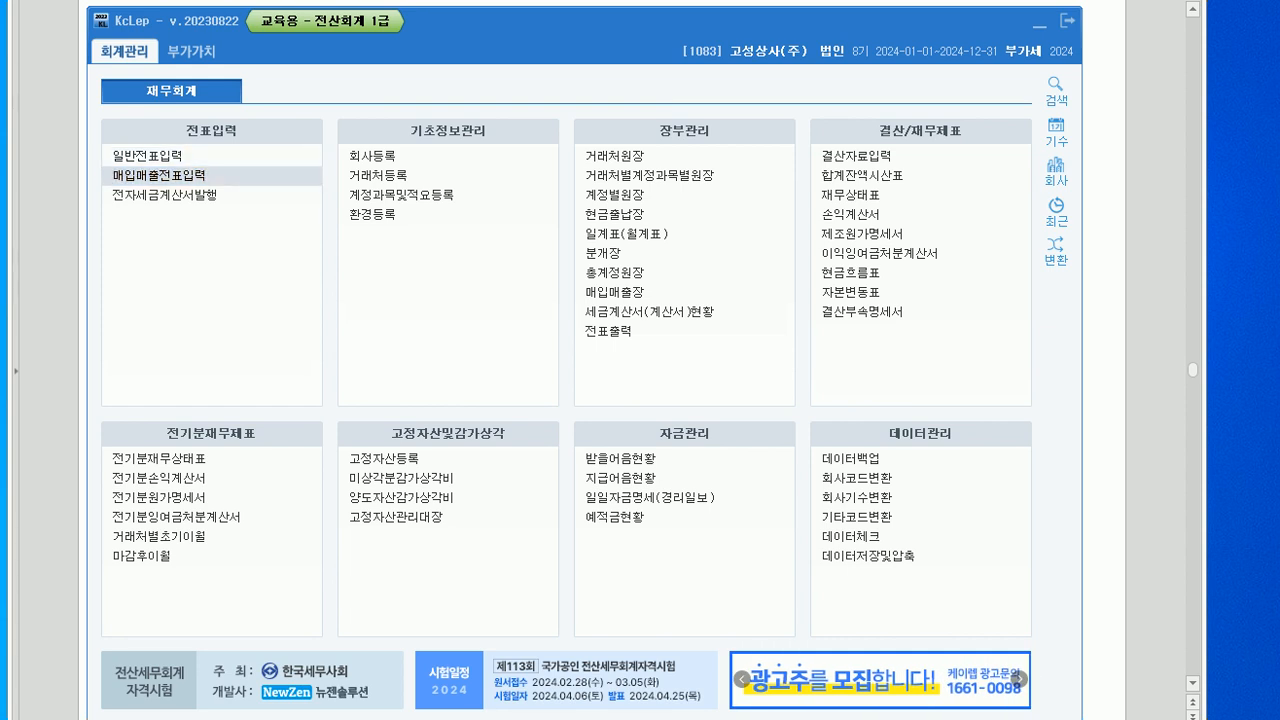
key(Return)
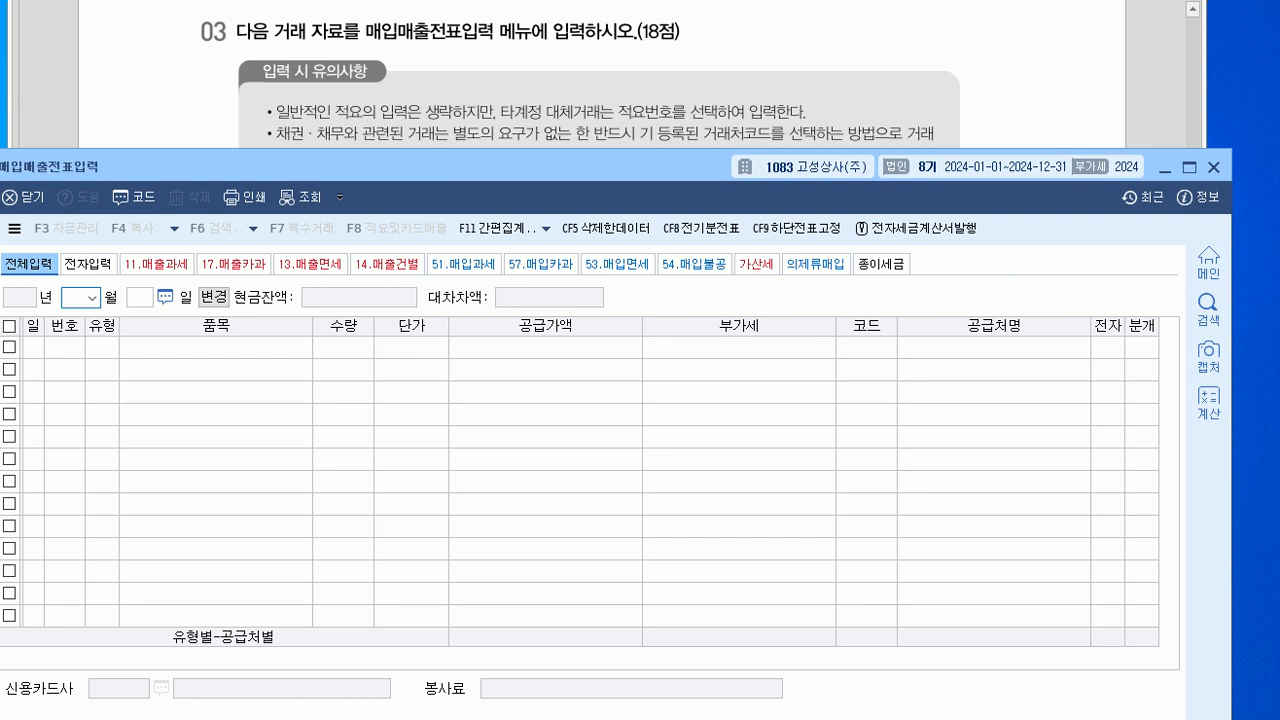
- Review question 03 item 1's credit card slip in the exam document, and set the 매입매출전표 date to July 13 in KcLep
key(alt+Tab)
scroll(600, 400, down, 3)
scroll(600, 400, down, 2)
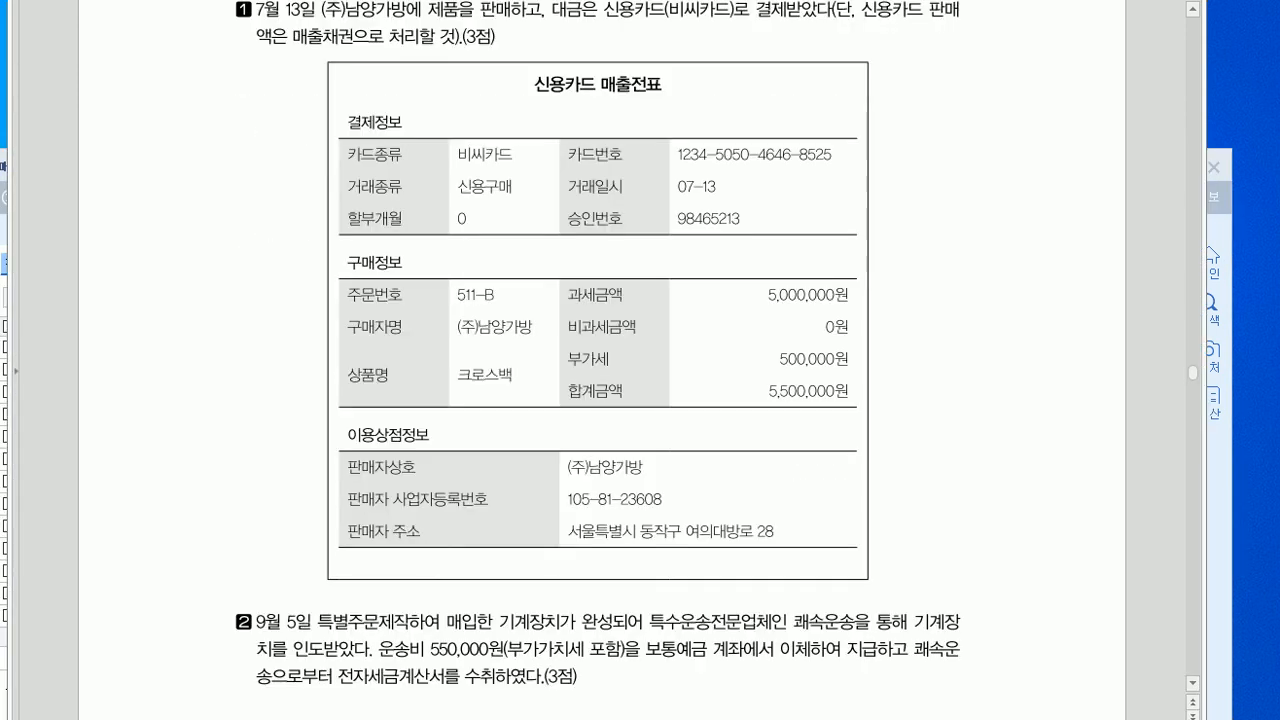
scroll(600, 400, up, 2)
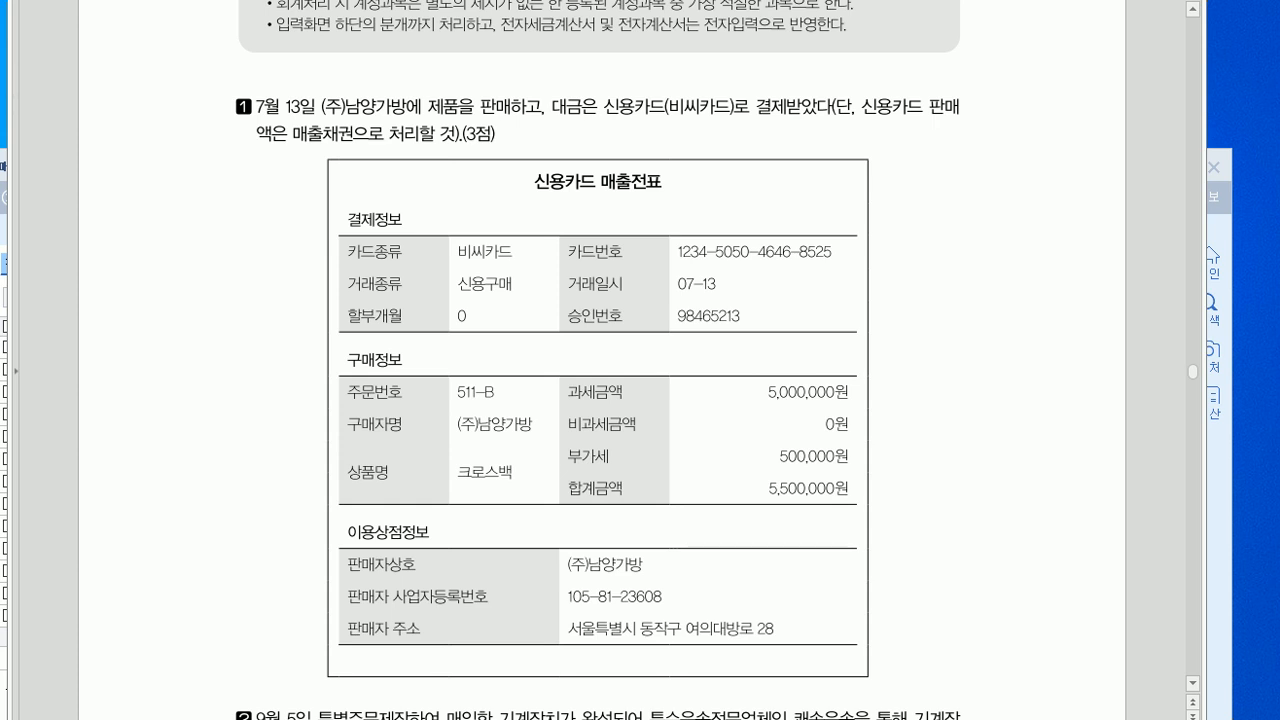
key(alt+Tab)
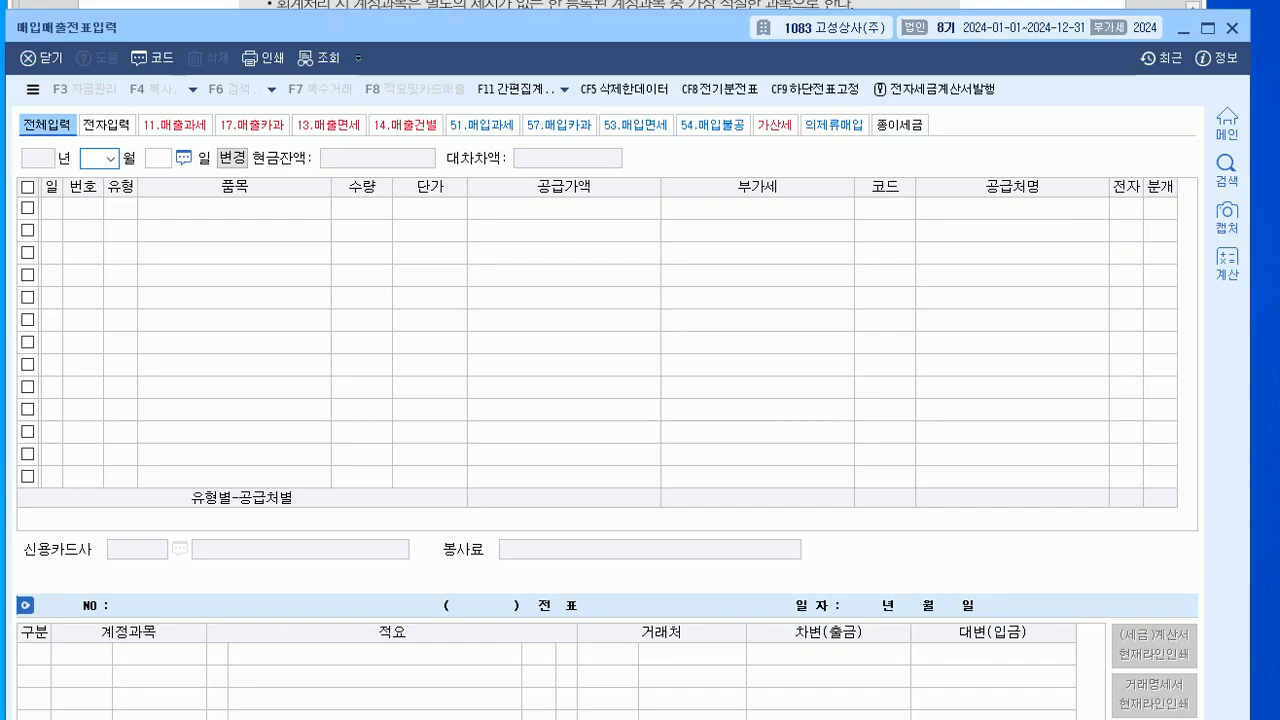
text(7)
key(Return)
text(13)
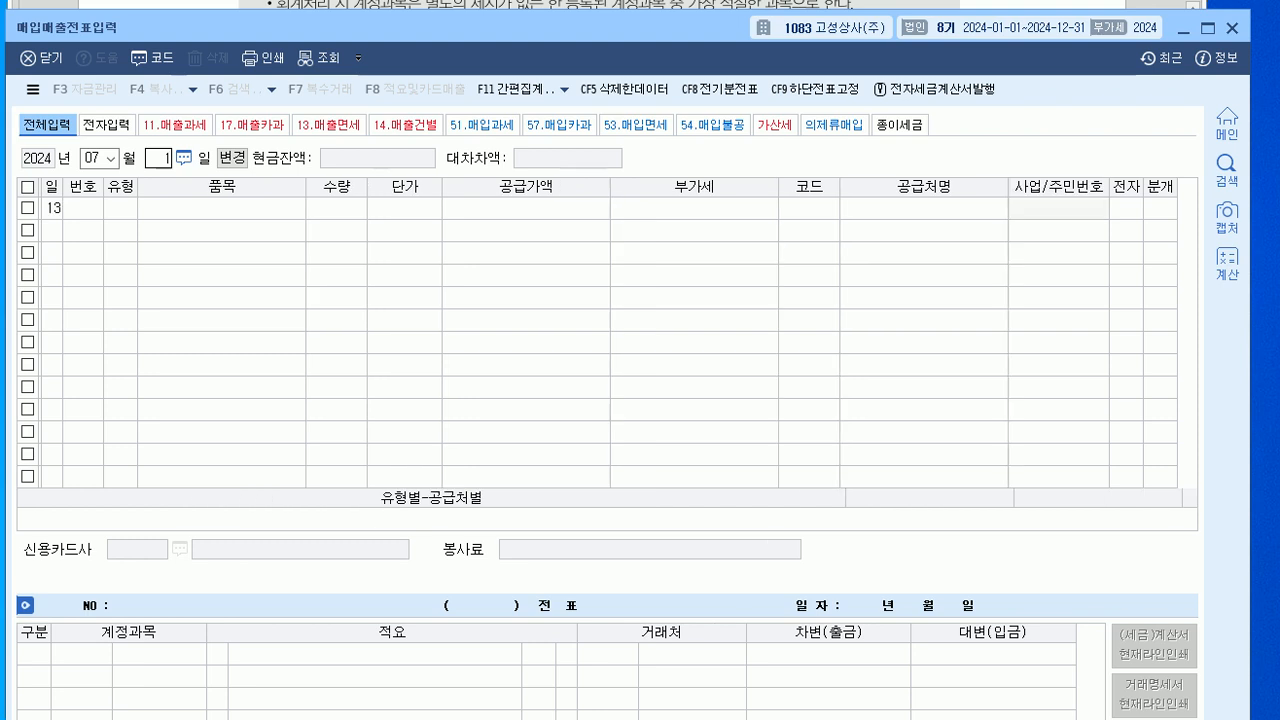
key(Return)
- Set the July 13 entry's VAT type to 17 (카과) for a taxable card sale
drag(628, 10, 628, 224)
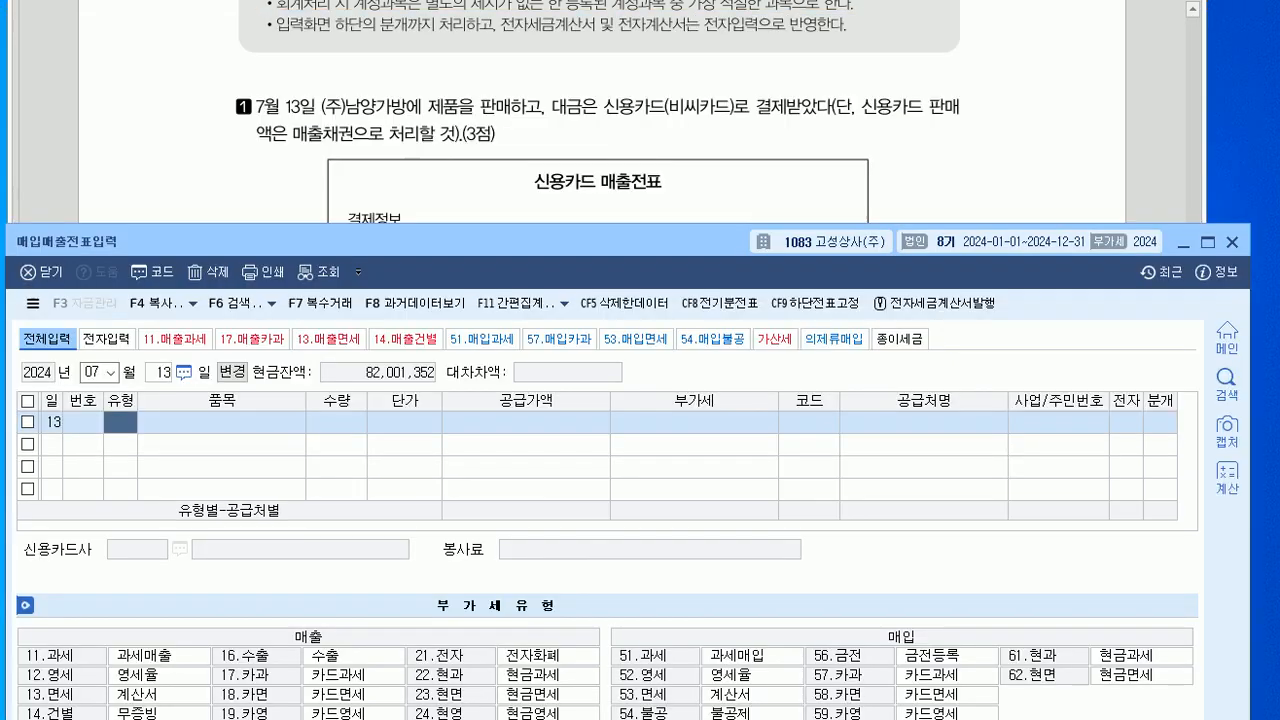
drag(400, 241, 410, 37)
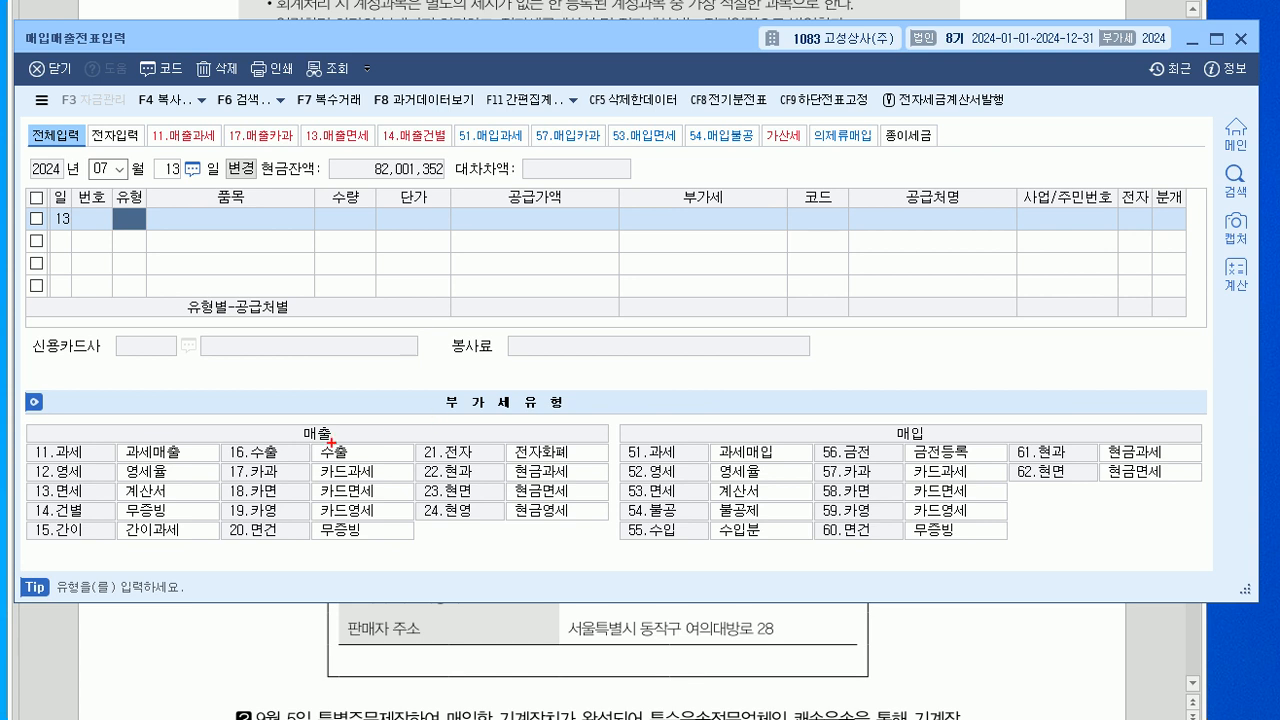
mouse_move(263, 480)
mouse_down()
mouse_move(230, 491)
mouse_move(278, 474)
mouse_move(235, 492)
mouse_move(276, 456)
mouse_move(235, 490)
mouse_move(282, 480)
mouse_up()
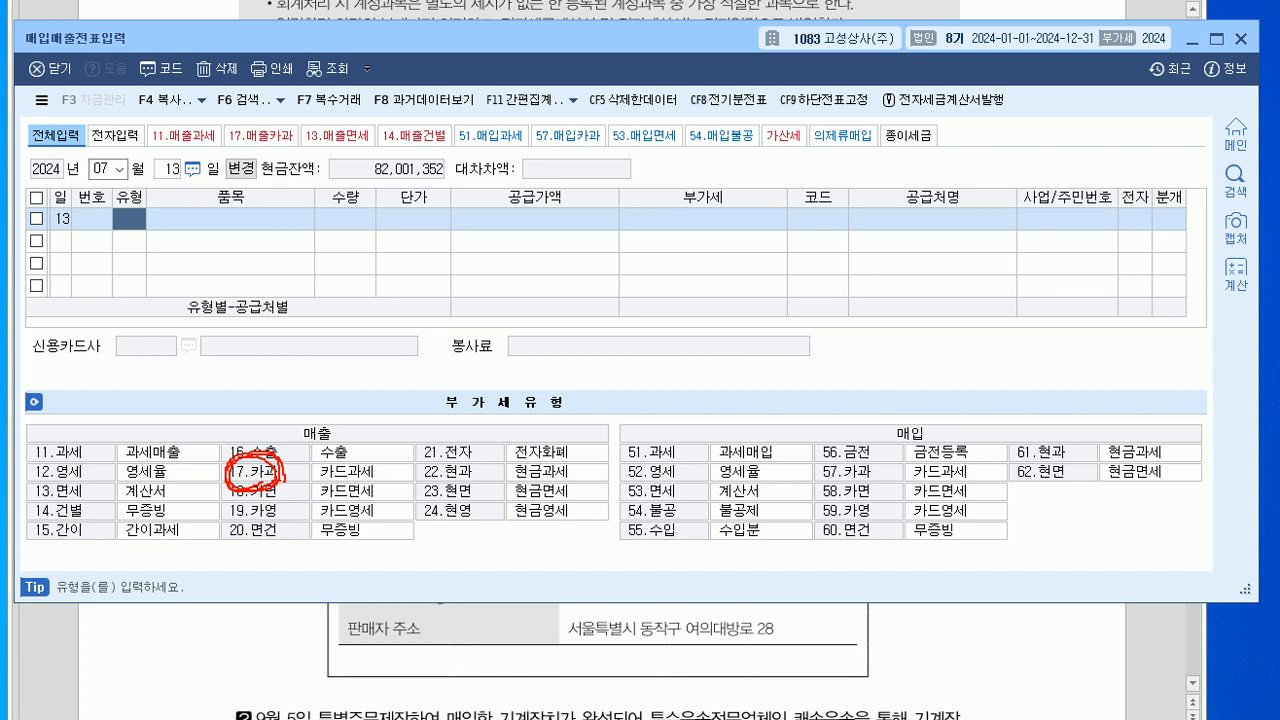
text(17)
key(Return)
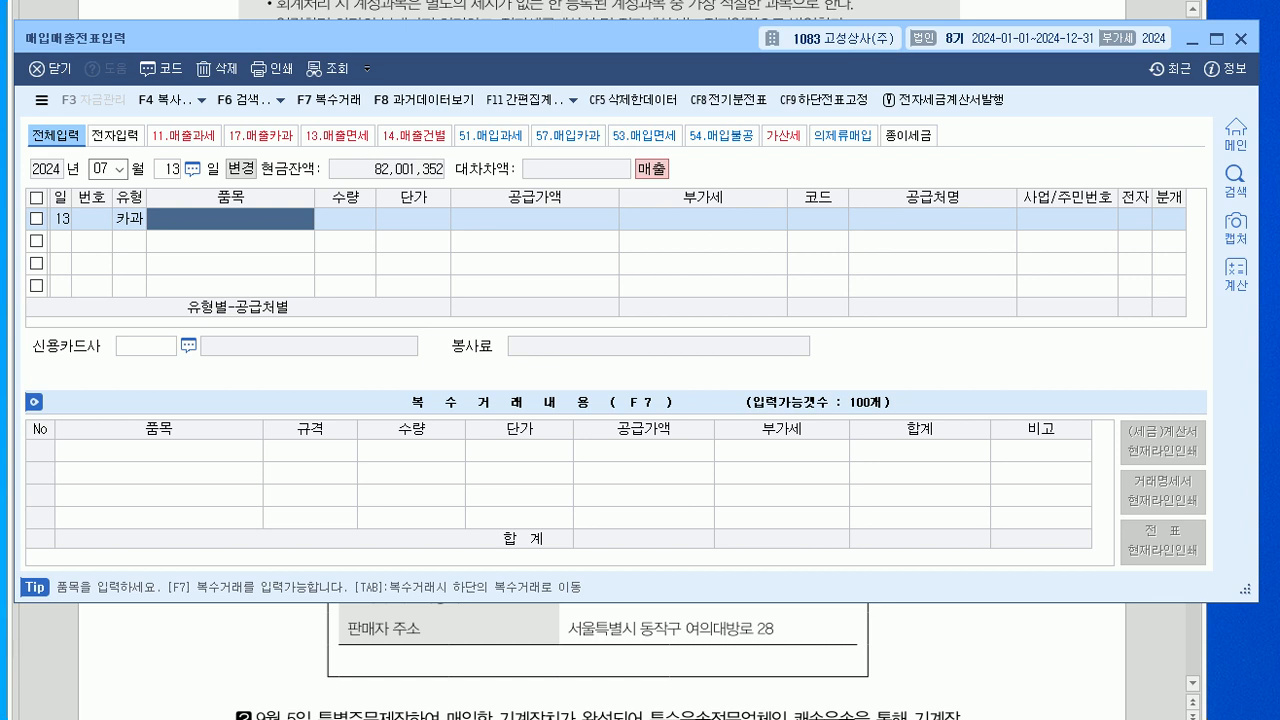
- Enter the item 크로스백 and the VAT-inclusive amount 5,500,000 as supply value, leaving quantity and unit price blank
text(크로스백)
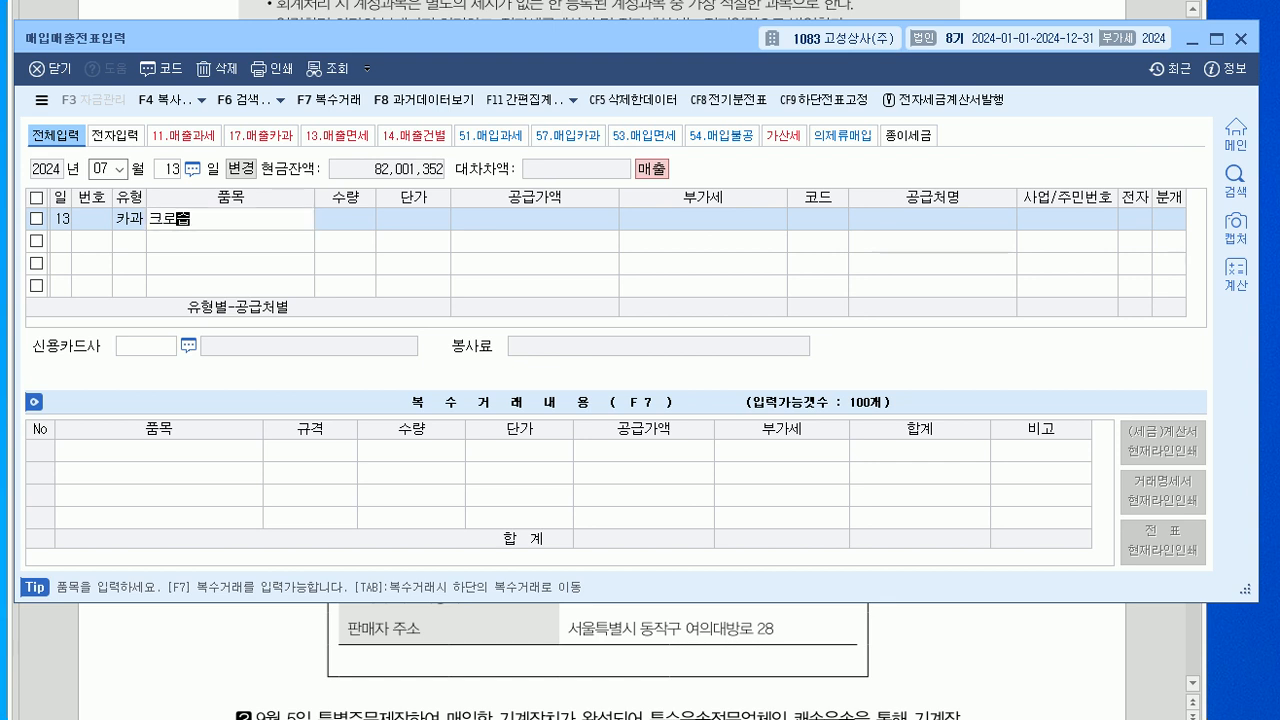
key(Return)
key(Return)
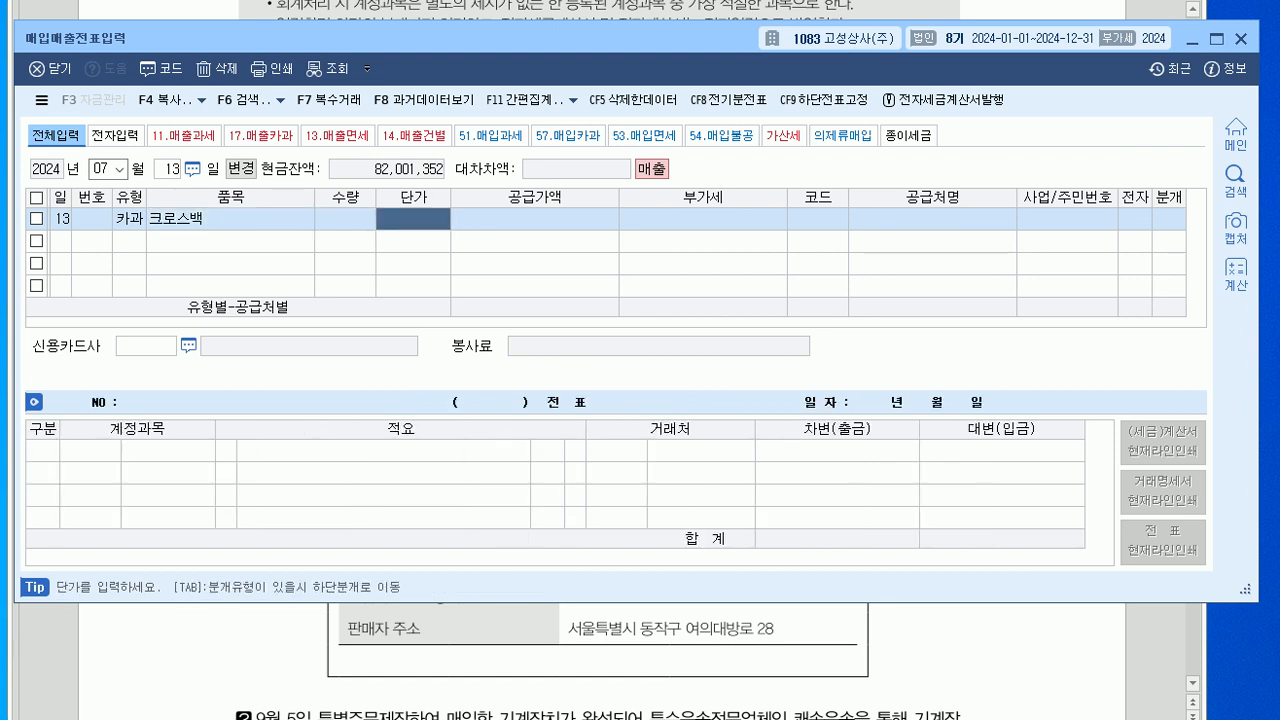
key(Return)
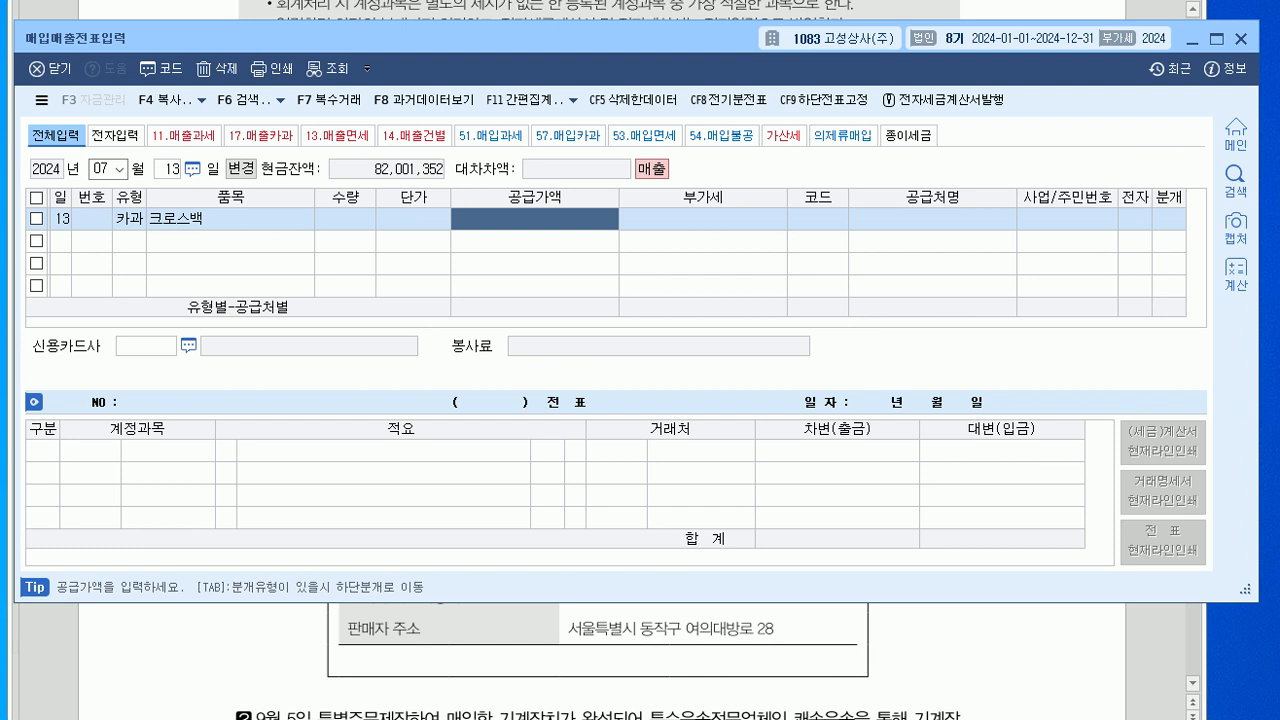
text(5000000)
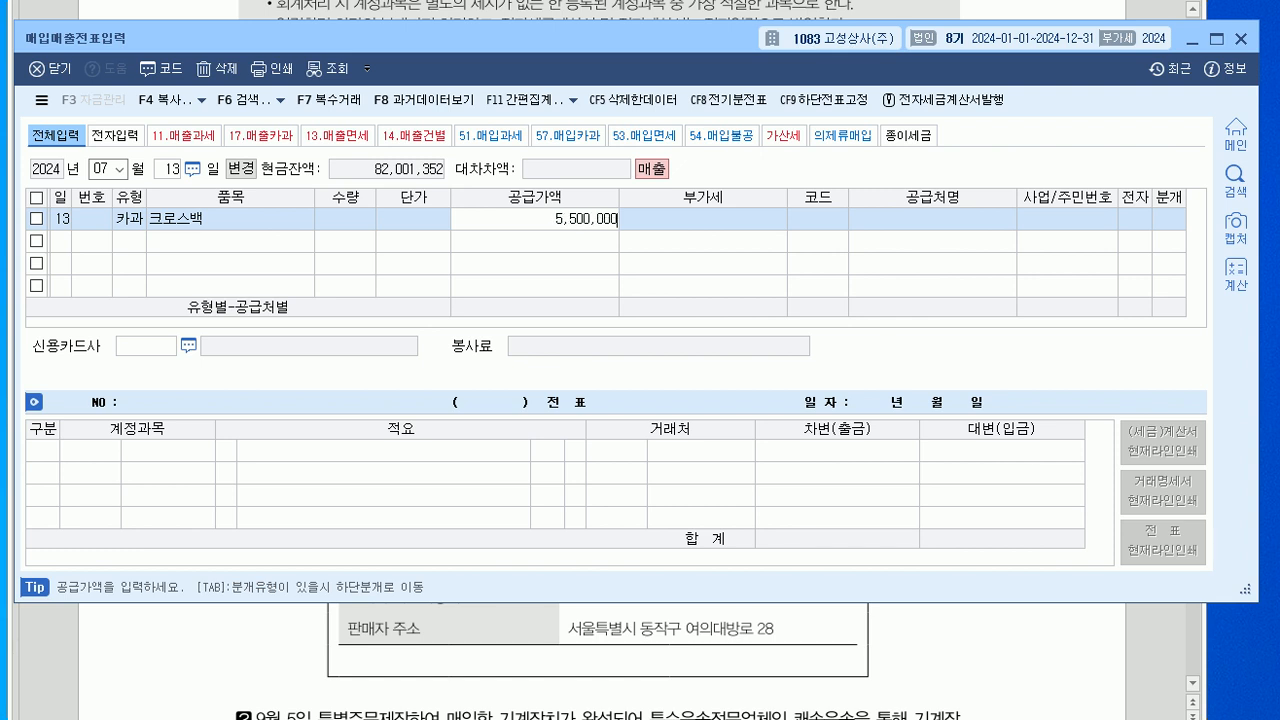
key(Return)
key(Return)
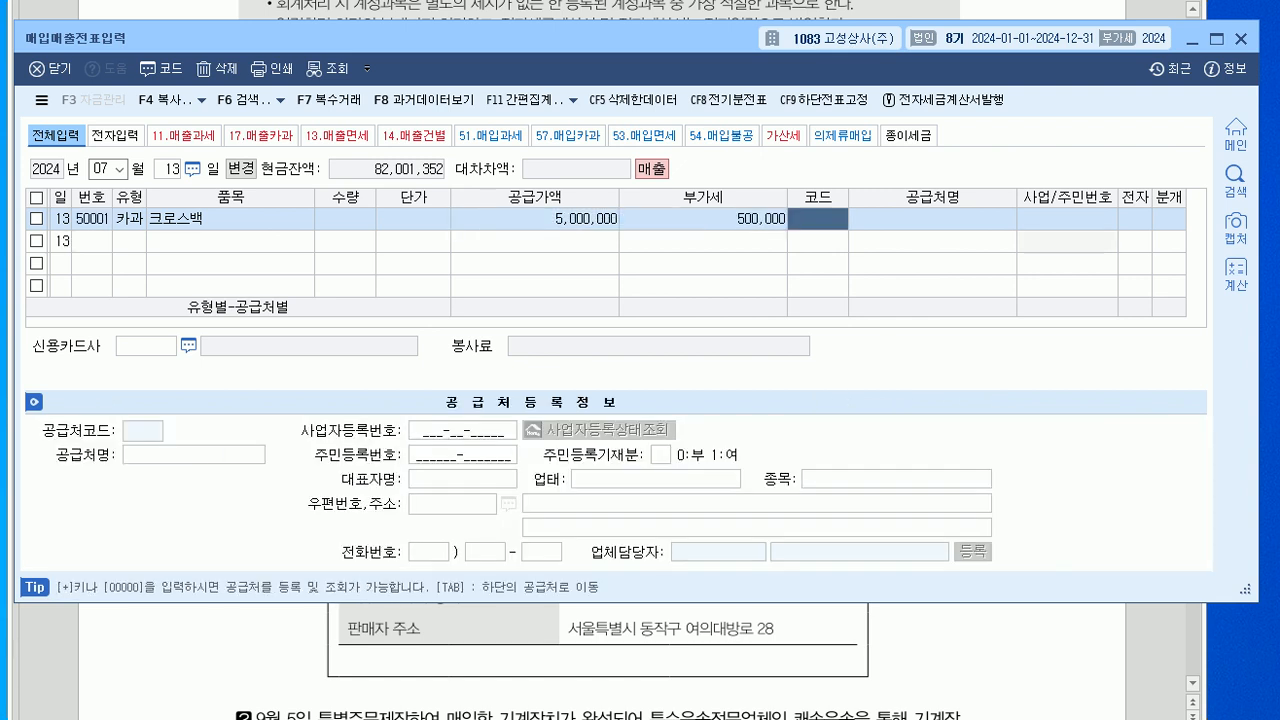
- Look up 남양 and assign (주)남양가방 as the July 13 entry's business partner
text(남양)
key(Return)
key(Return)
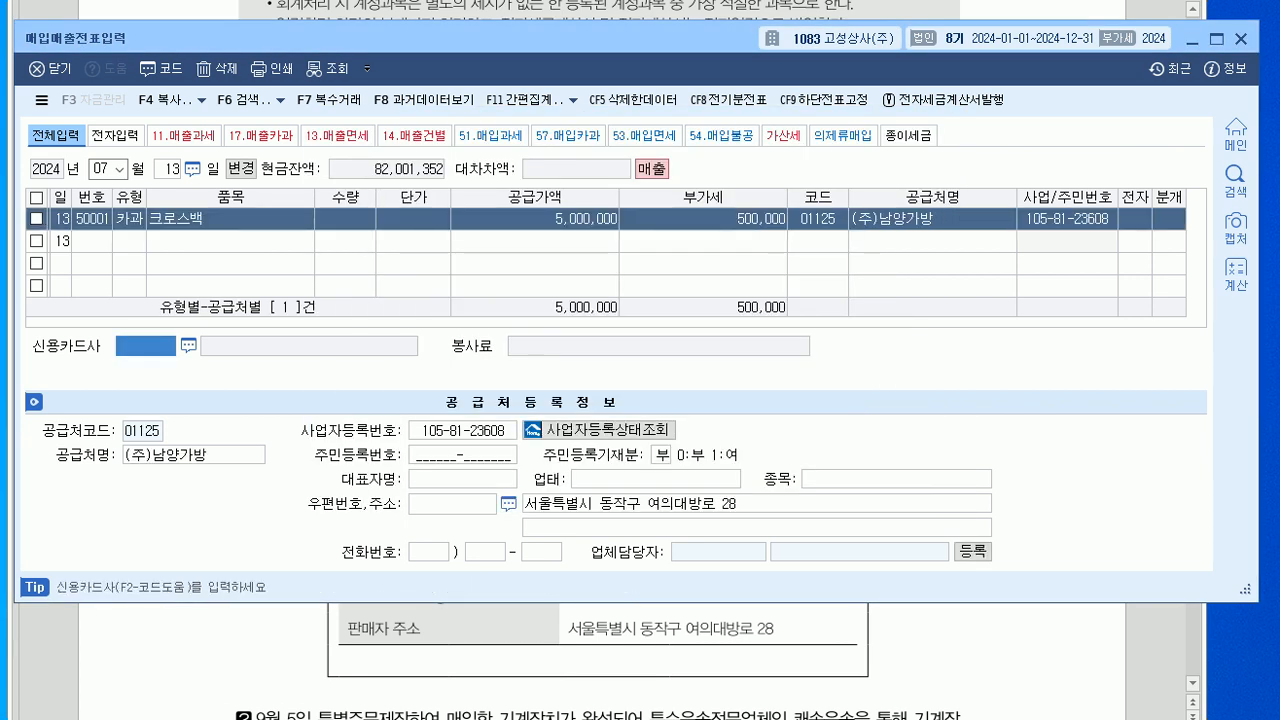
- Set the card company to 비씨카드 (99614) and the journal type to 2 (외상)
key(F2)
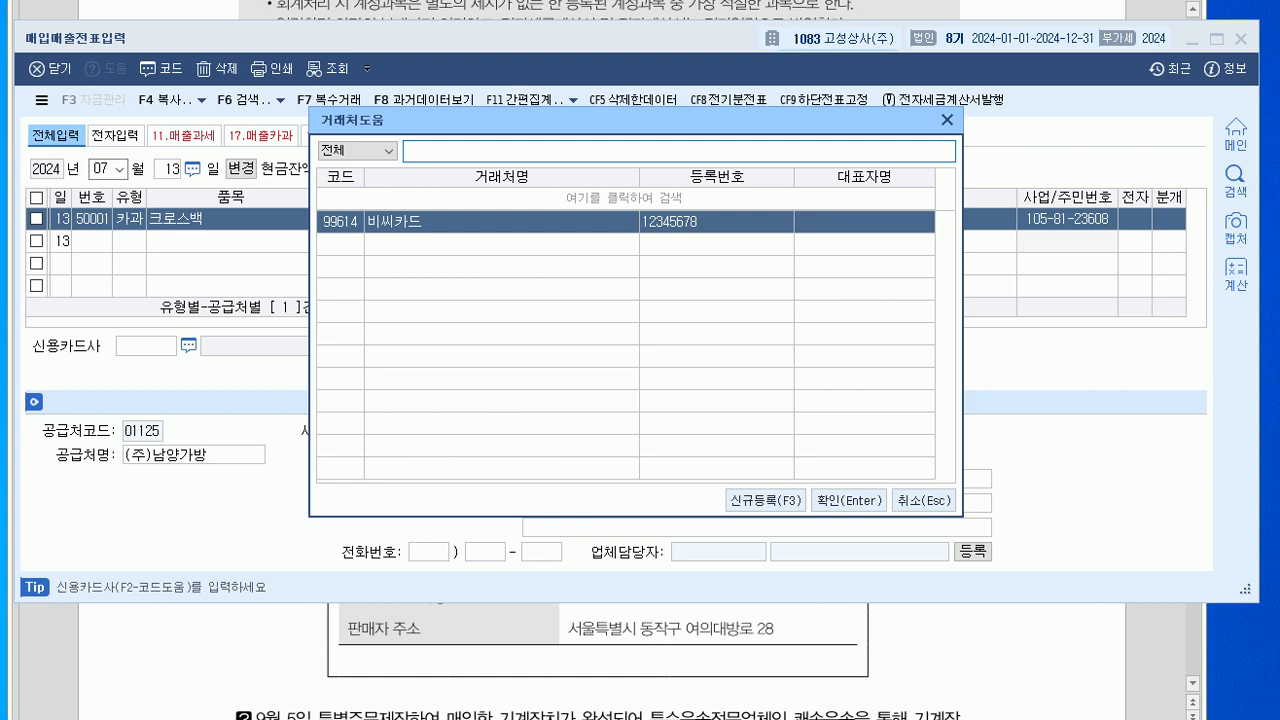
key(Return)
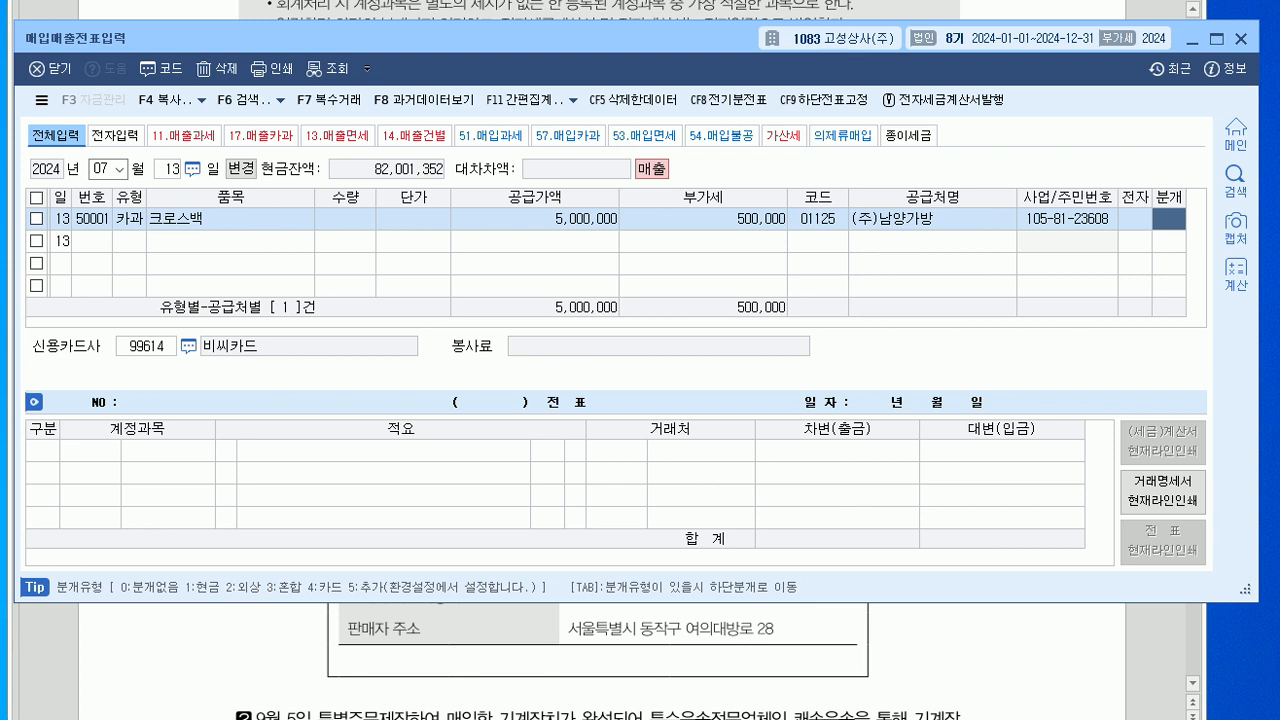
text(2)
key(Return)
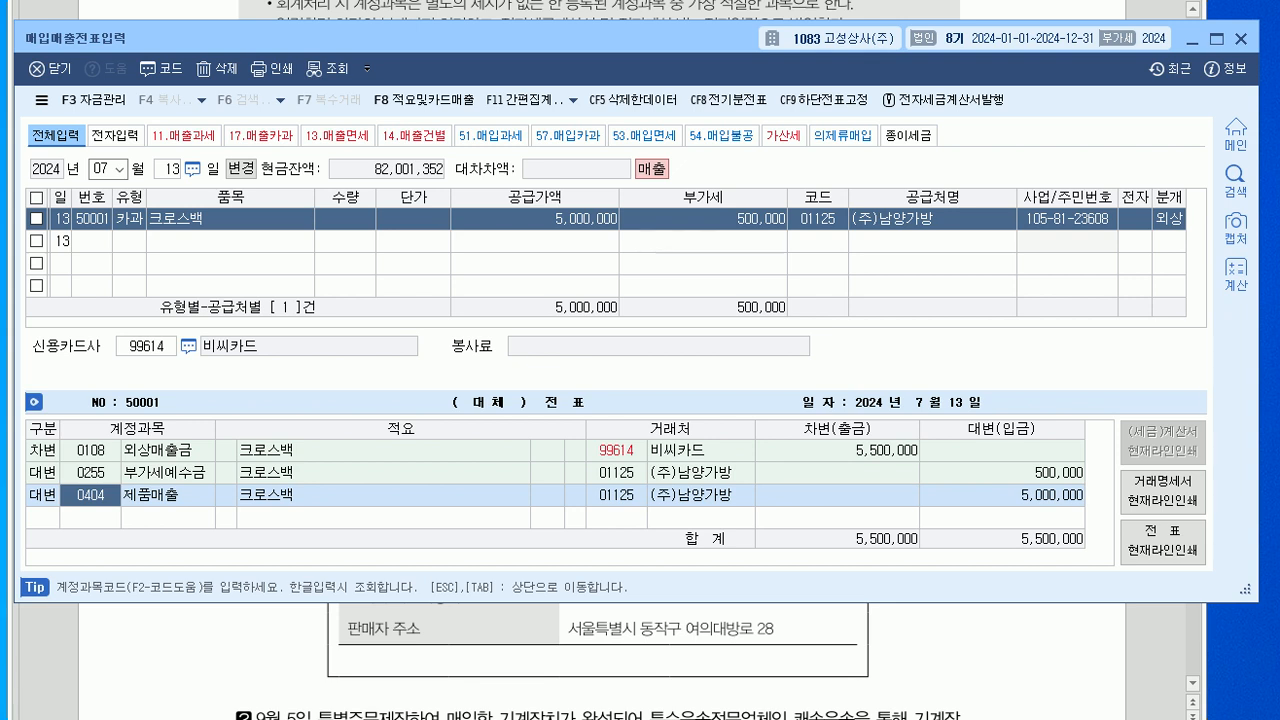
- Check question 03 item 2 in the exam document, and change the 매입매출전표 date to September 5 in KcLep
key(alt+Tab)
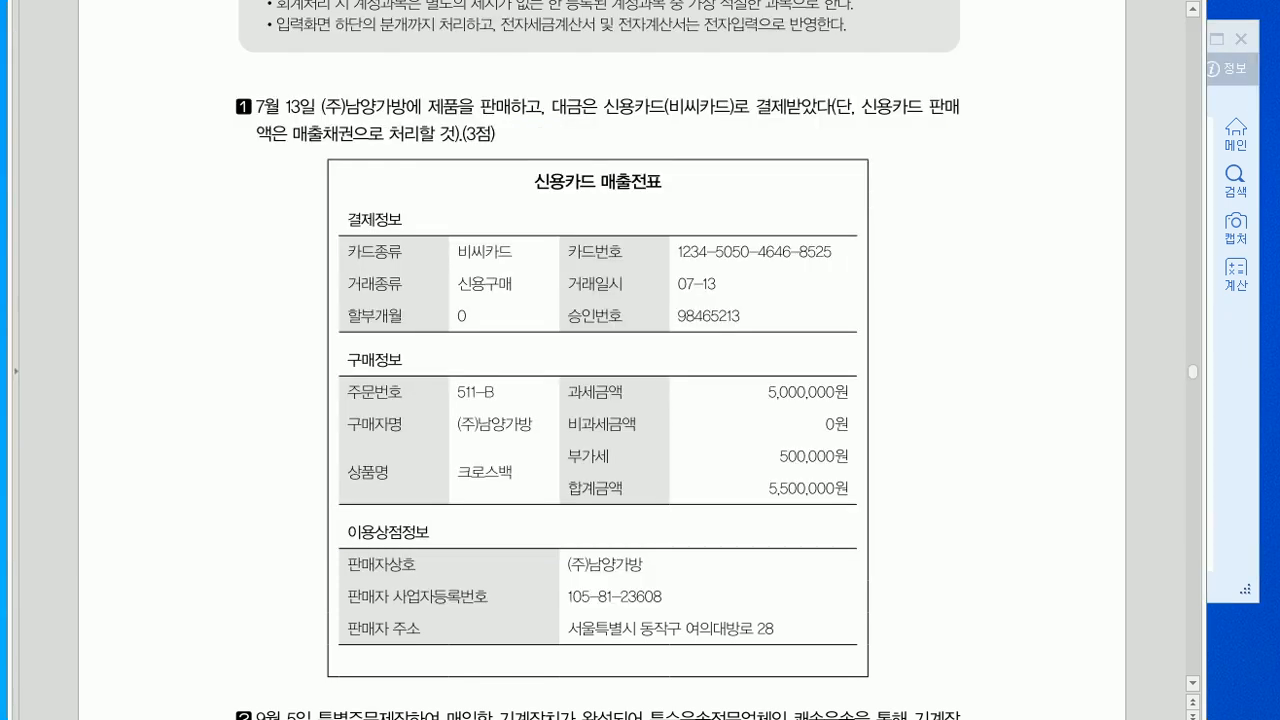
scroll(602, 360, down, 3)
scroll(602, 360, down, 2)
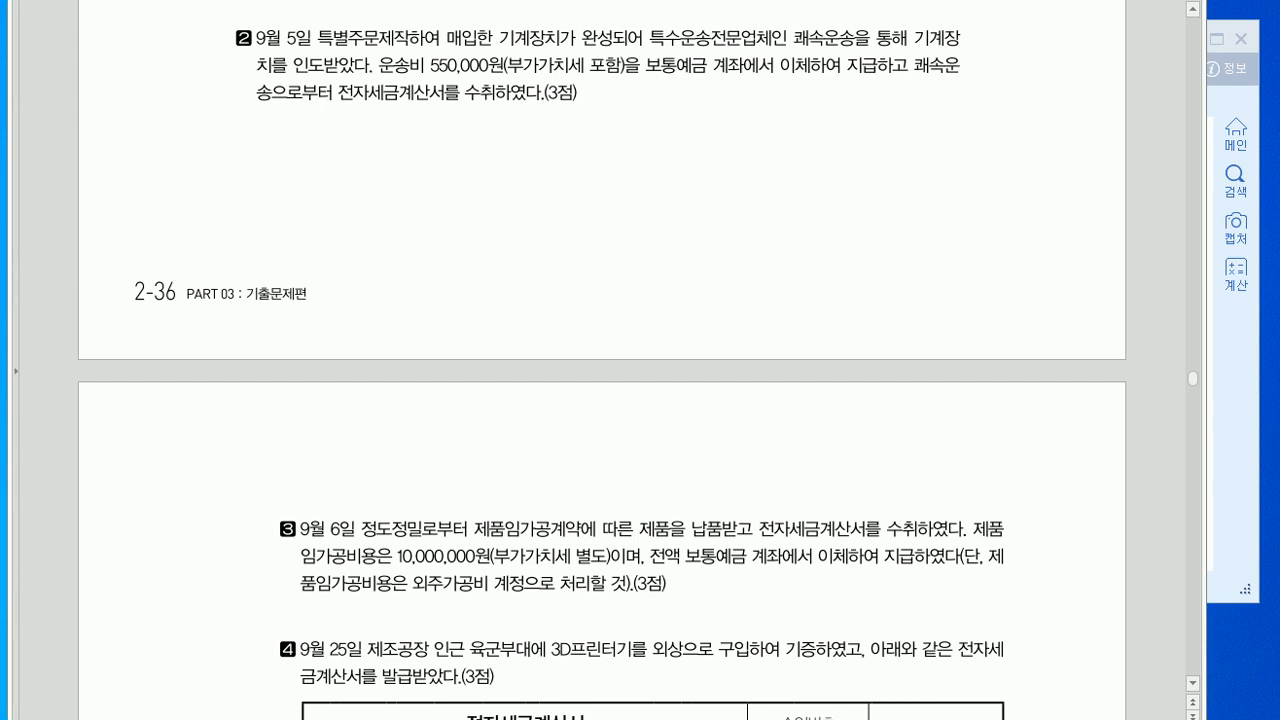
key(alt+Tab)
key(Escape)
text(09)
key(Return)
text(5)
key(Return)
key(Return)
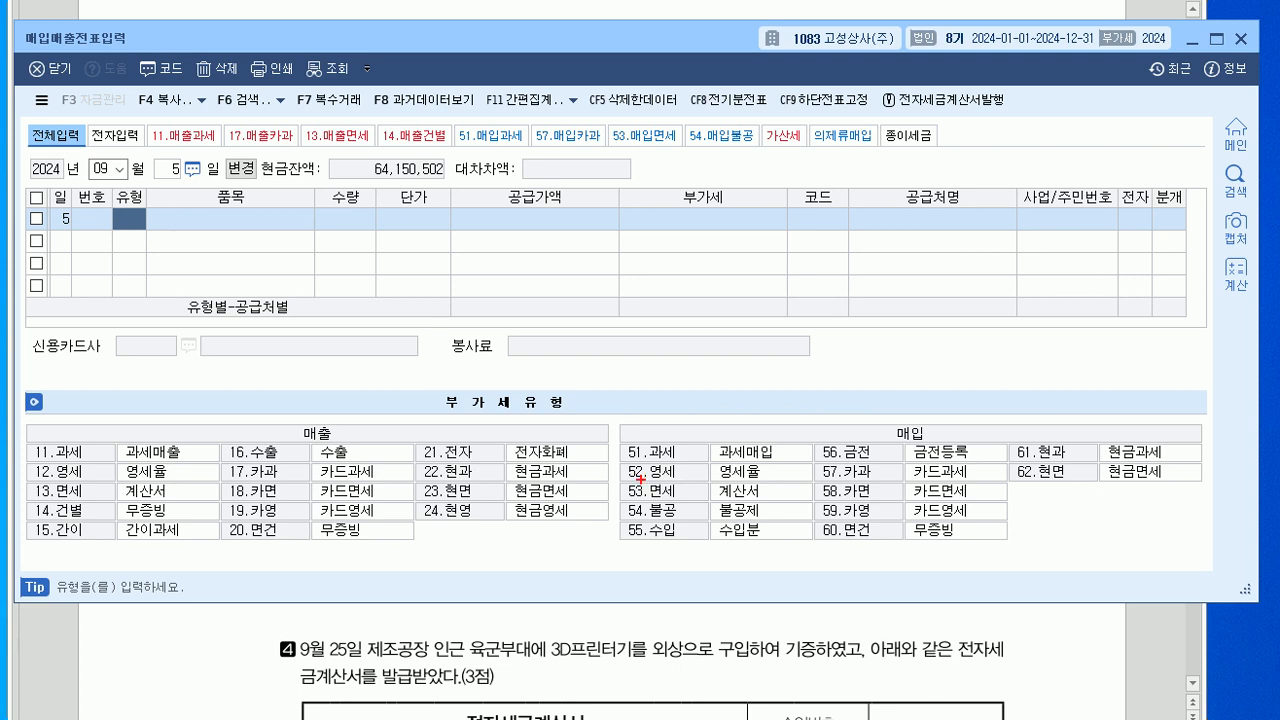
- Set the September 5 entry's type to 51 (과세) and enter the item 운송비, leaving quantity and unit price blank
mouse_move(658, 467)
mouse_down()
mouse_move(627, 479)
mouse_move(690, 446)
mouse_move(670, 466)
mouse_up()
key(Escape)
text(51)
key(Return)
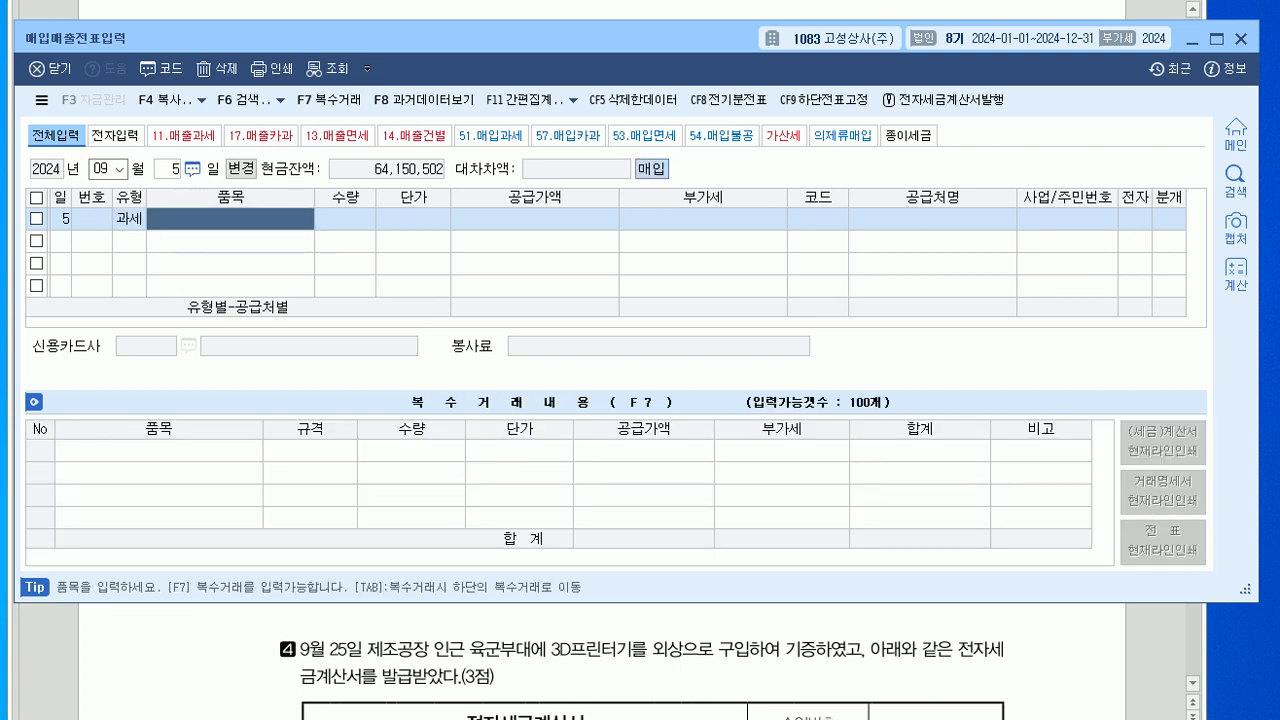
text(운송비)
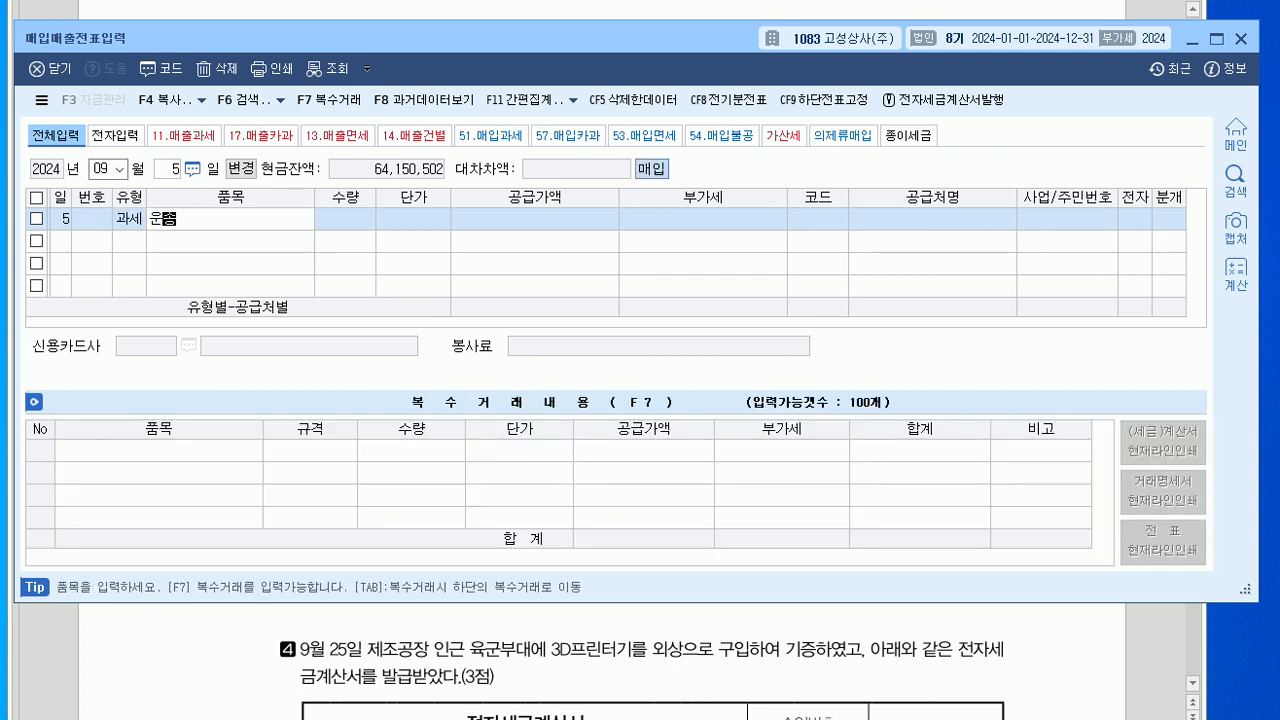
key(Return)
key(Return)
key(Return)
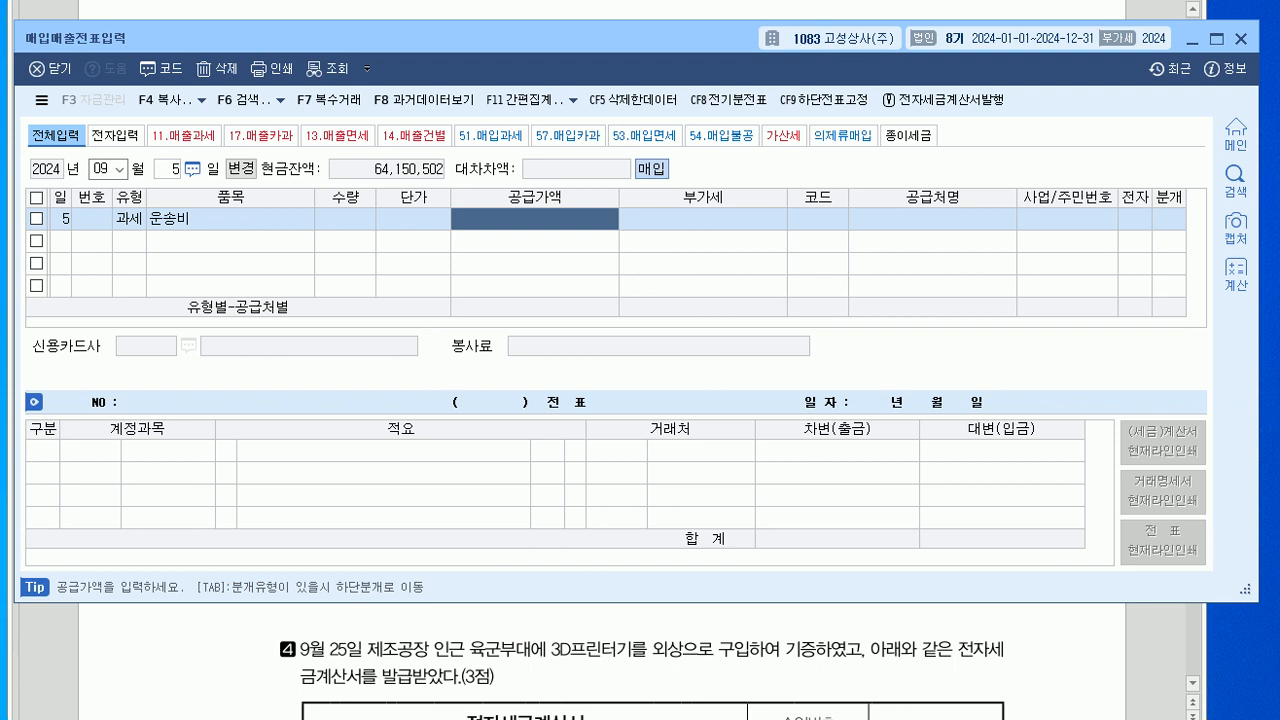
- Enter a supply value of 500,000 for the 운송비 entry, and look up 쾌속 to assign 쾌속운송 as the supplier
text(5)
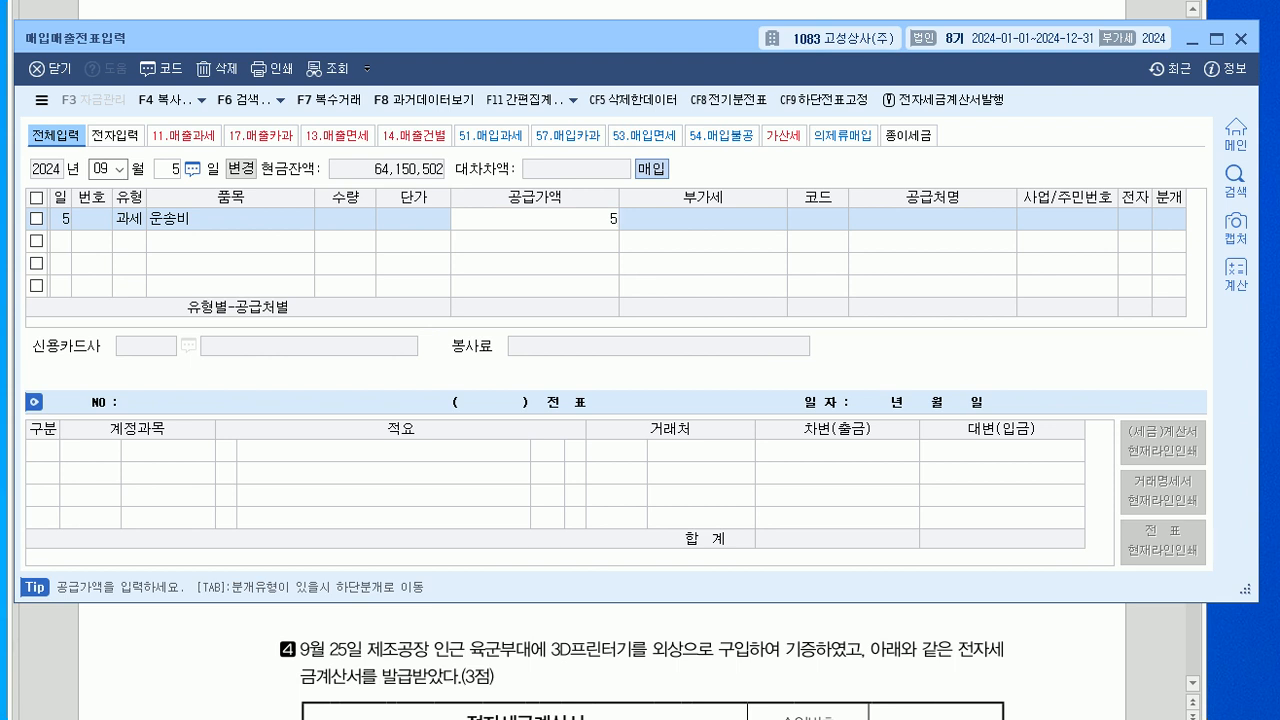
text(00,000)
key(Return)
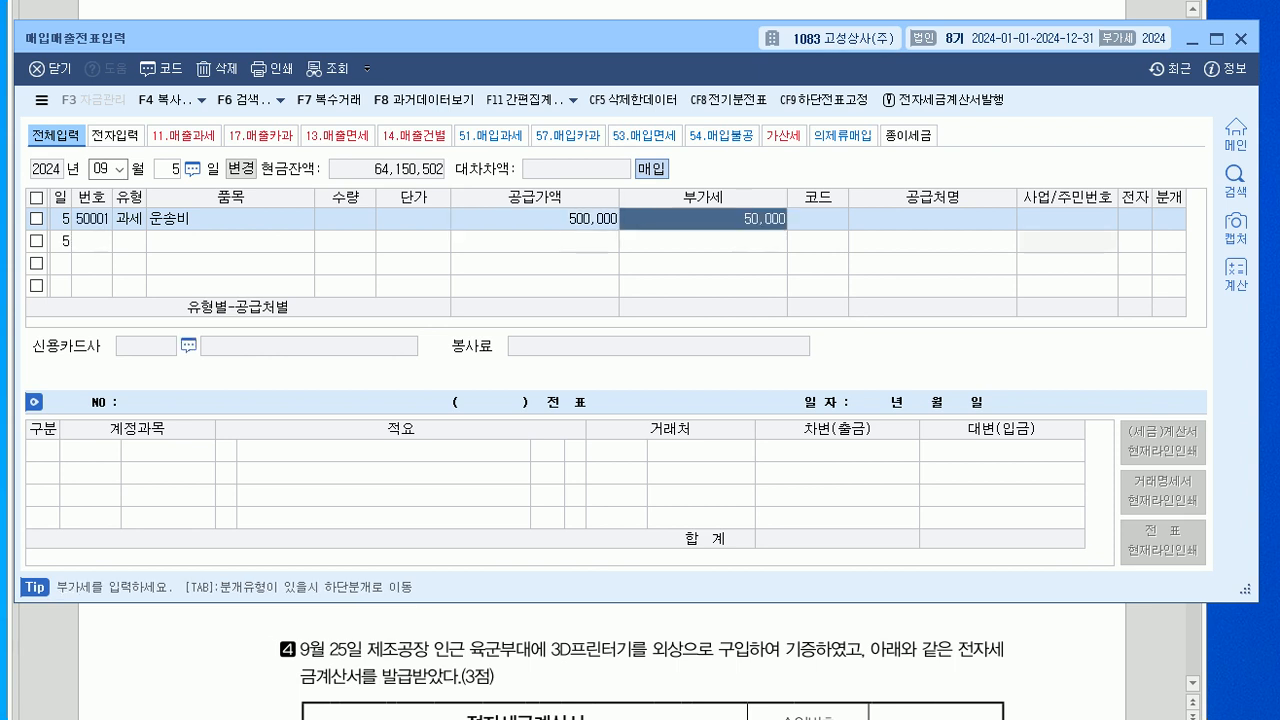
key(Return)
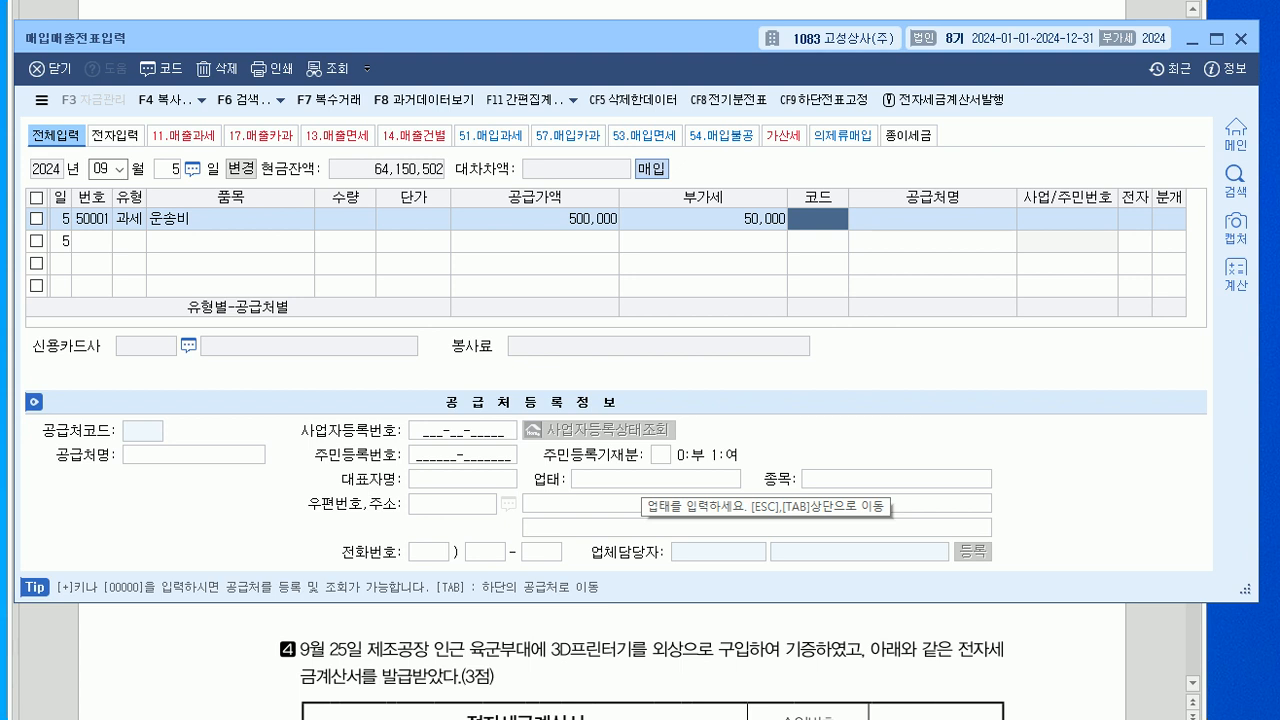
text(코)
text(속)
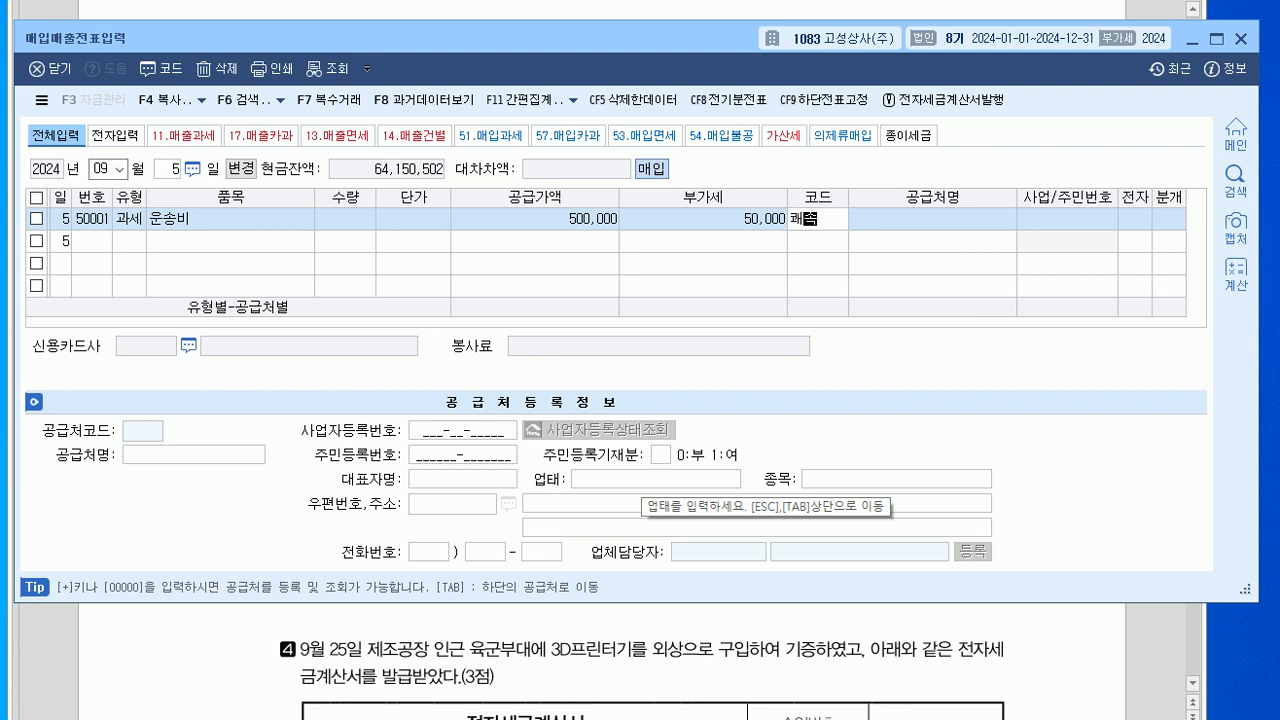
key(Return)
key(Return)
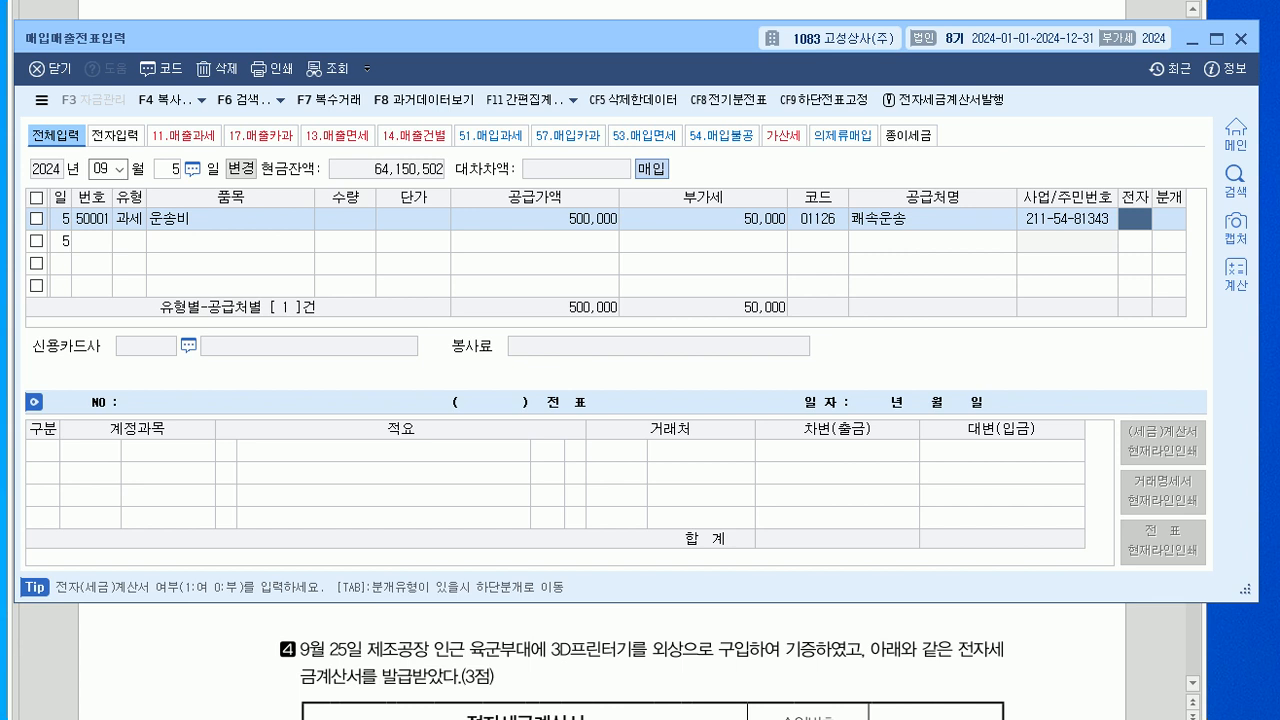
- Mark the 운송비 entry as an electronic tax invoice (1.여) and set its journal type to 3 (혼합)
text(1)
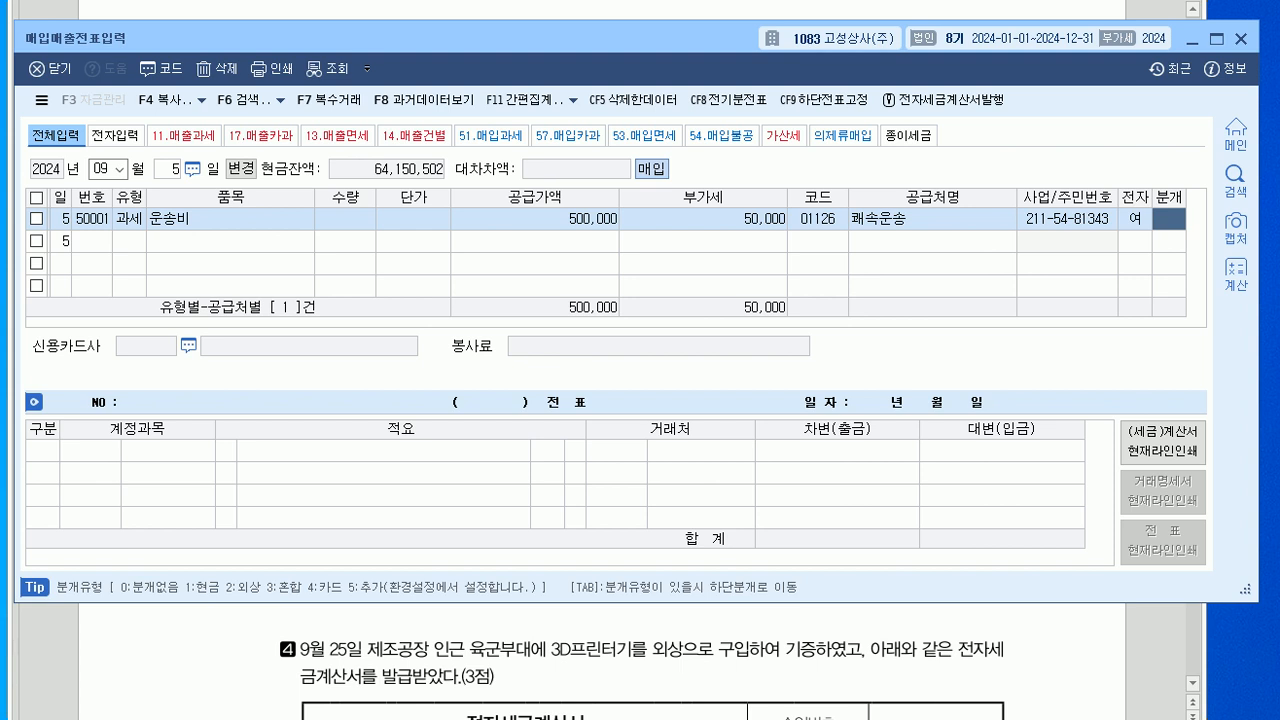
text(3)
key(Return)
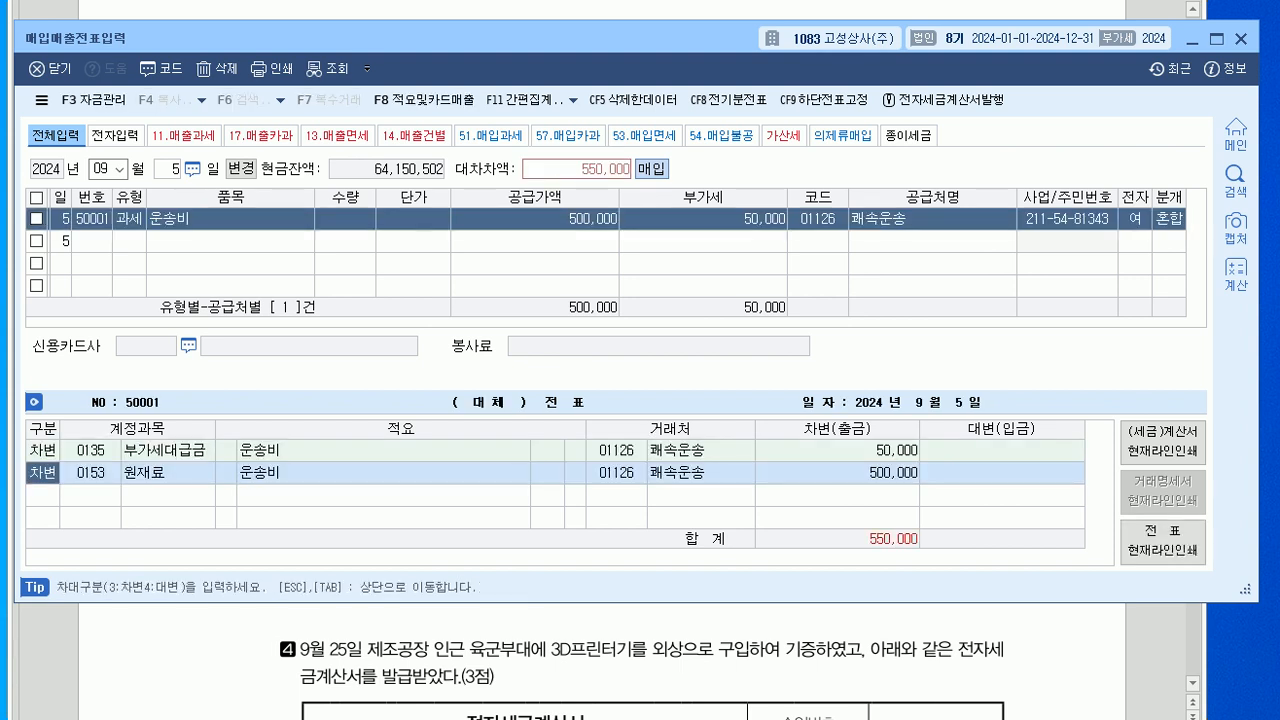
- Replace the 원재료 debit account with 기계장치 (0206) and add a credit line for 보통예금 (0103) in the September 5 journal
key(Return)
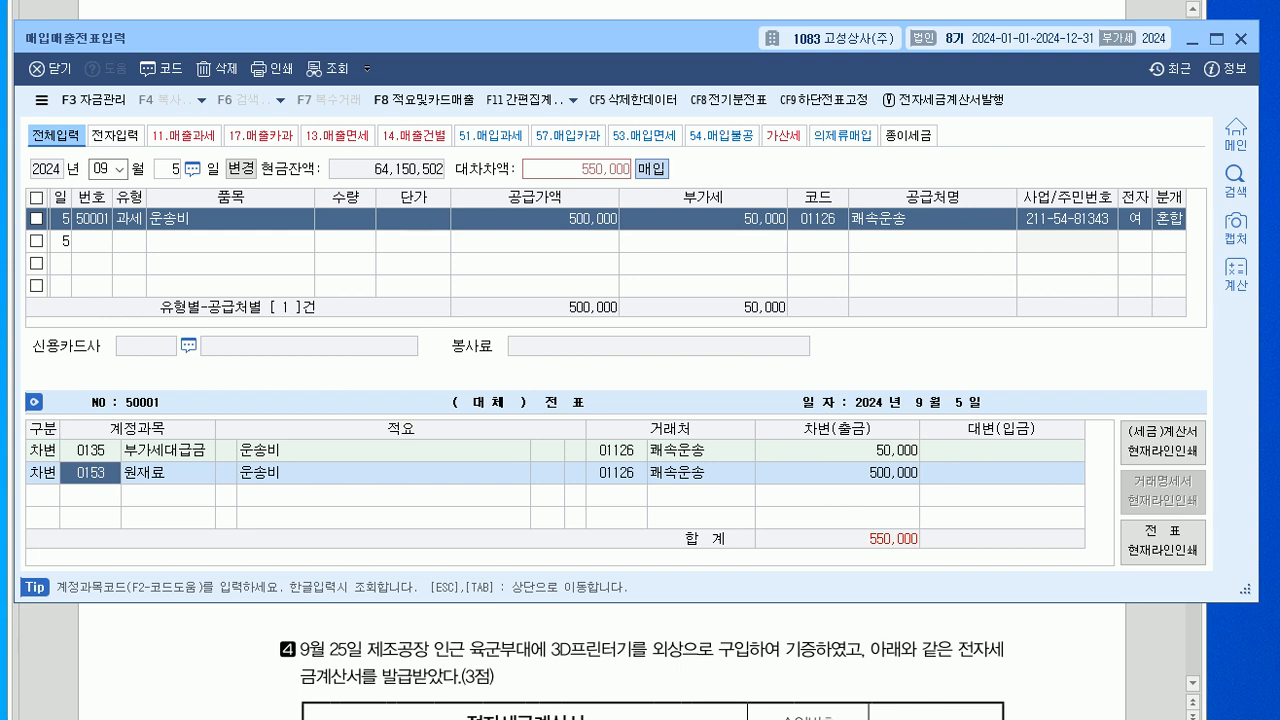
text(0206)
key(Return)
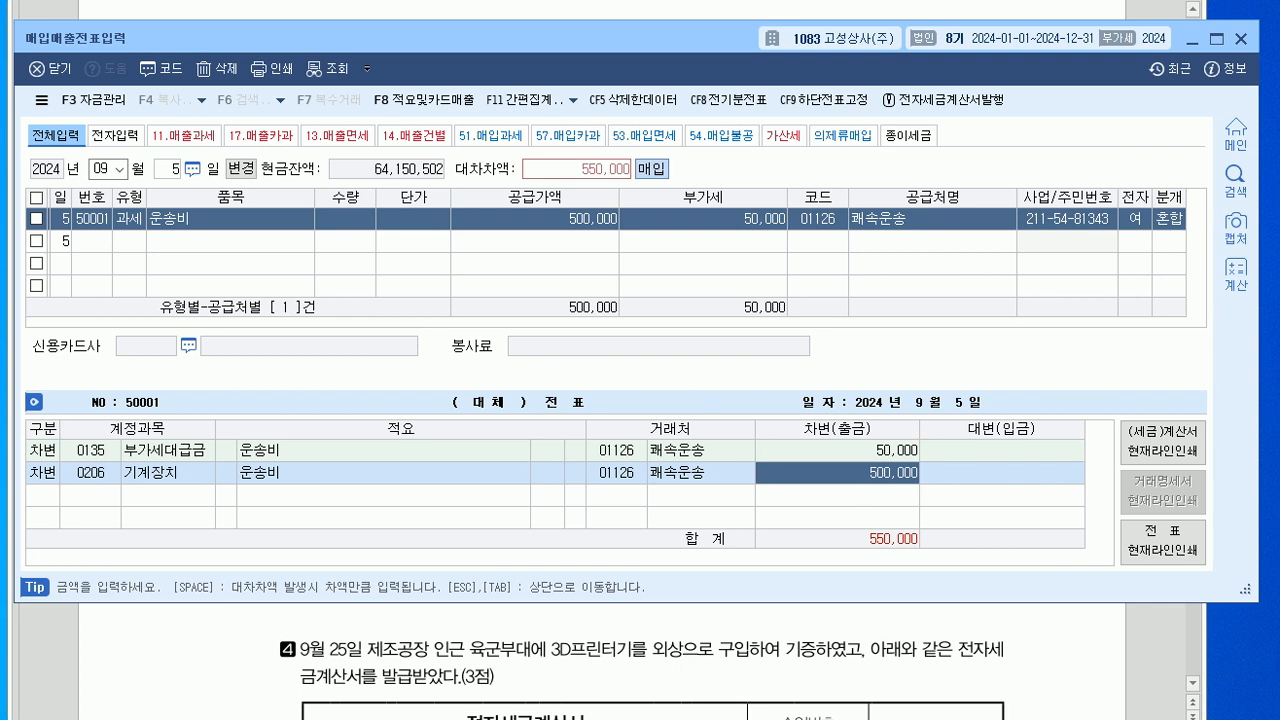
key(Return)
text(4)
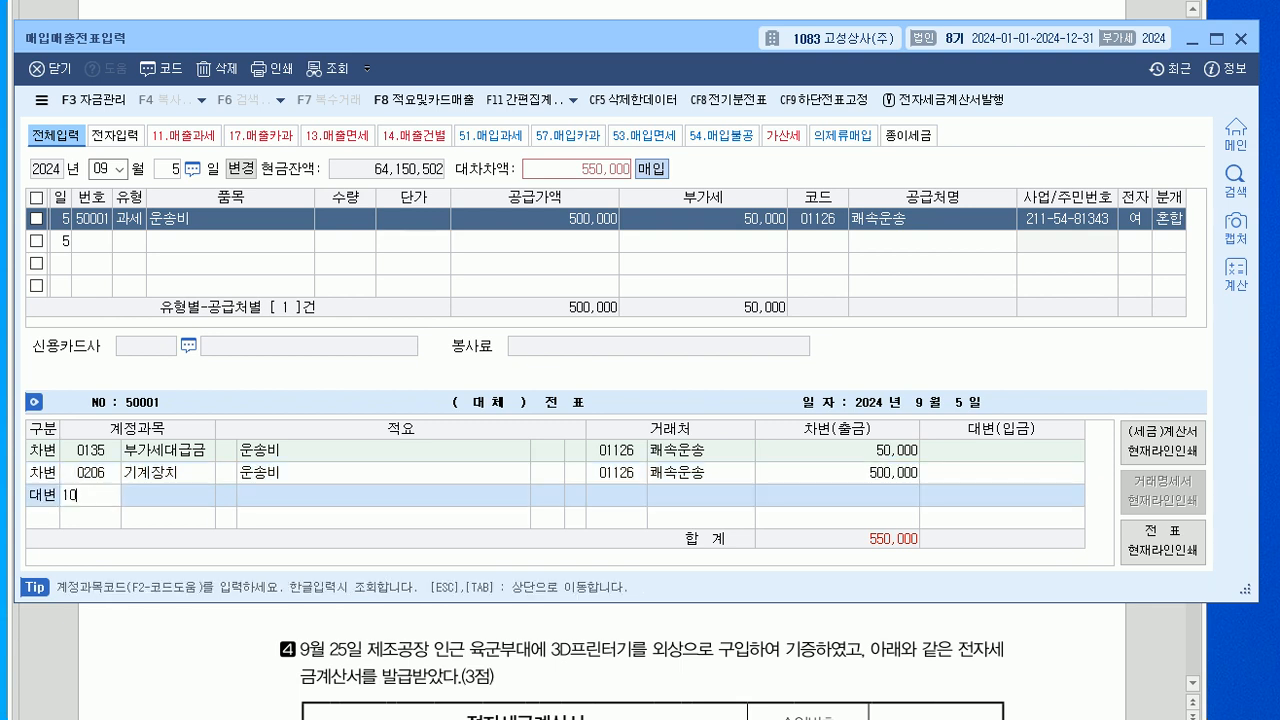
text(0103)
key(Return)
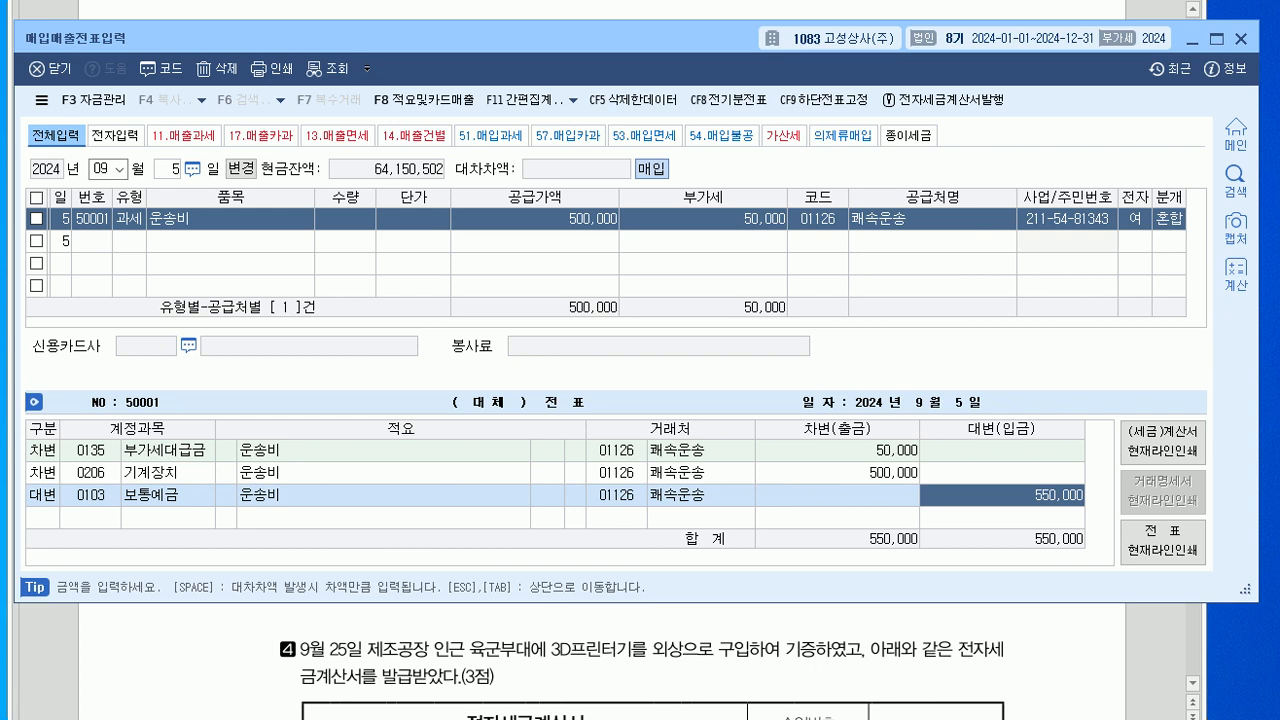
- Check question 03 item 3 in the exam document, and change the 매입매출전표 date to September 6 in KcLep
key(alt+Tab)
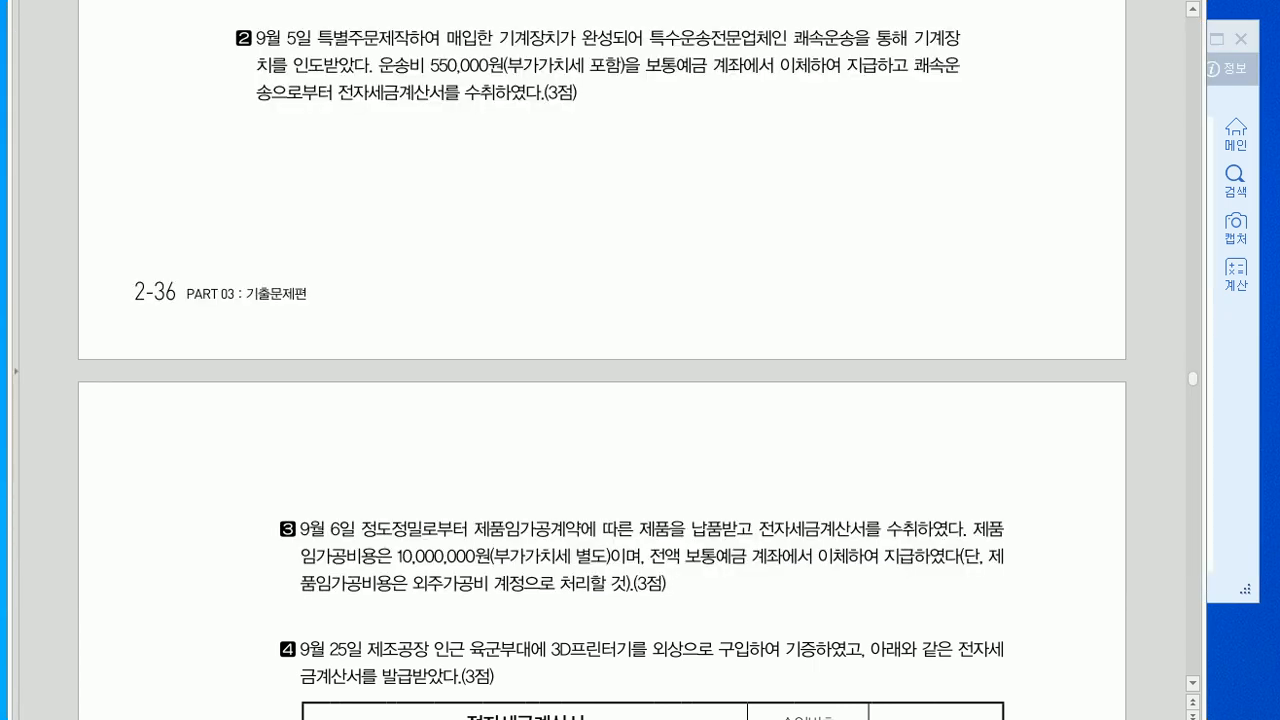
scroll(600, 400, down, 5)
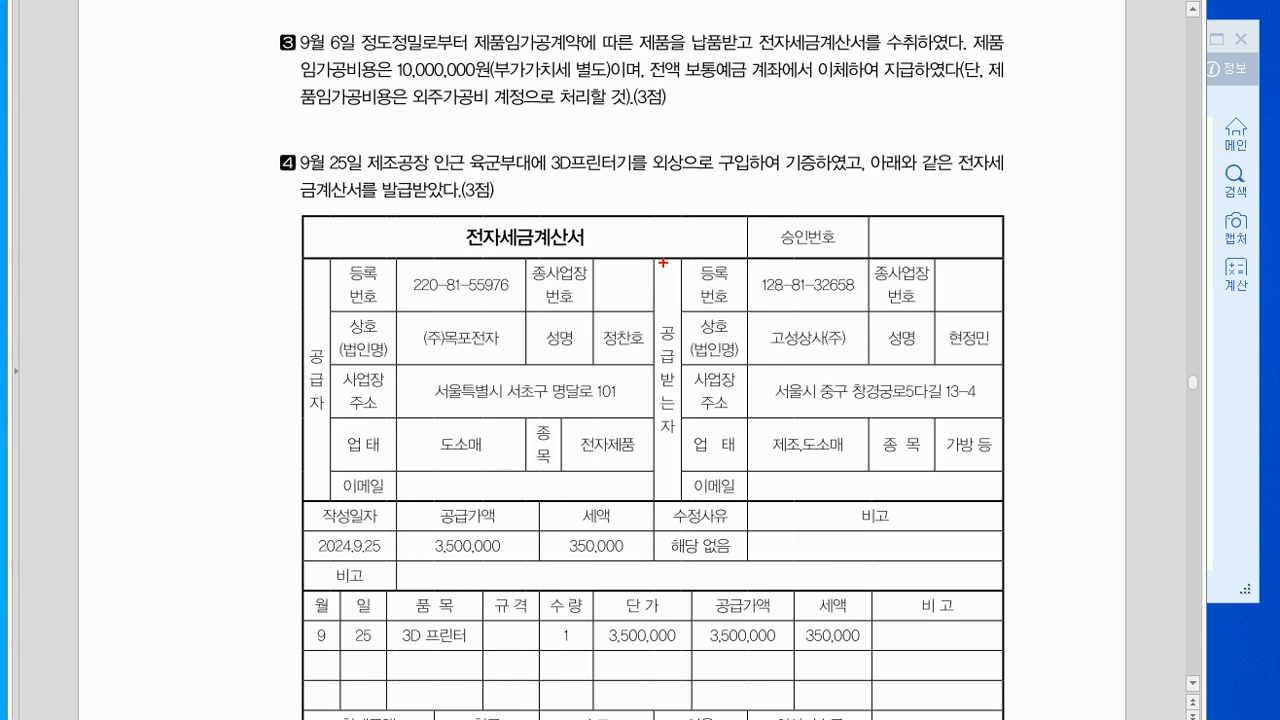
drag(770, 54, 915, 58)
mouse_move(808, 8)
mouse_down()
mouse_move(802, 28)
mouse_move(872, 28)
mouse_up()
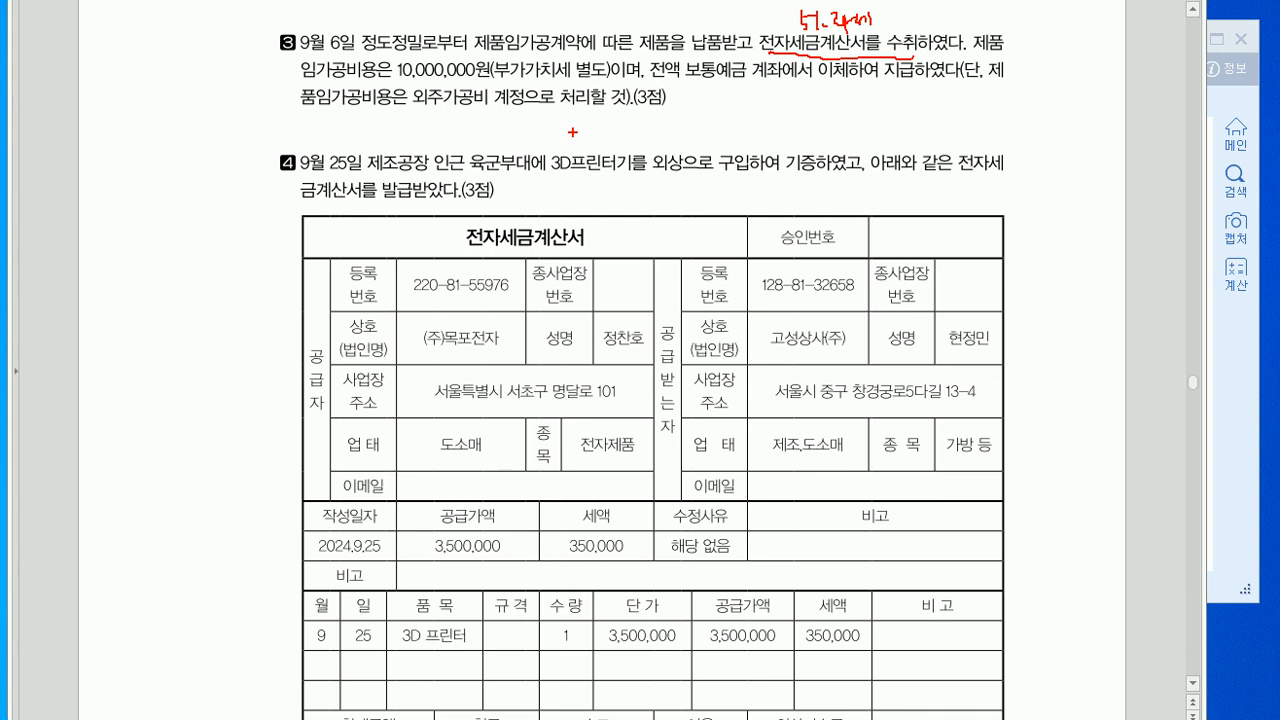
mouse_move(412, 108)
mouse_down()
mouse_move(488, 106)
mouse_move(450, 117)
mouse_move(460, 74)
mouse_move(425, 116)
mouse_move(484, 116)
mouse_move(480, 132)
mouse_move(512, 142)
mouse_up()
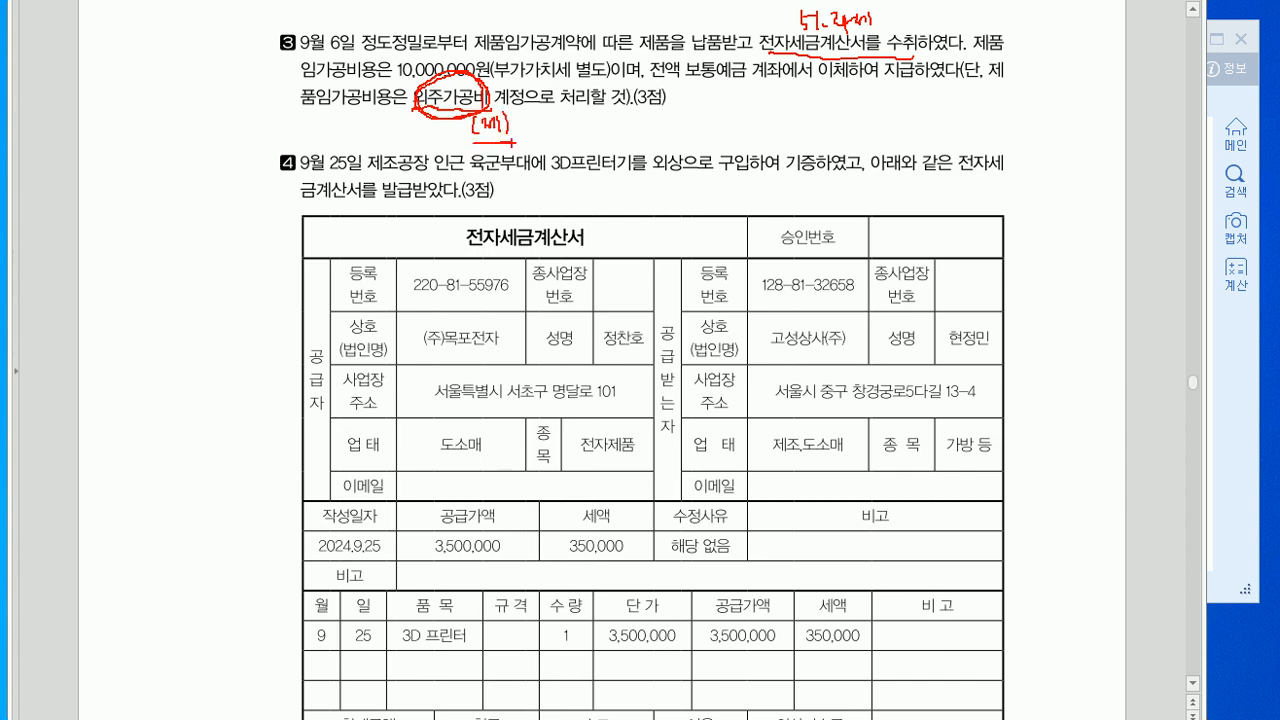
key(Escape)
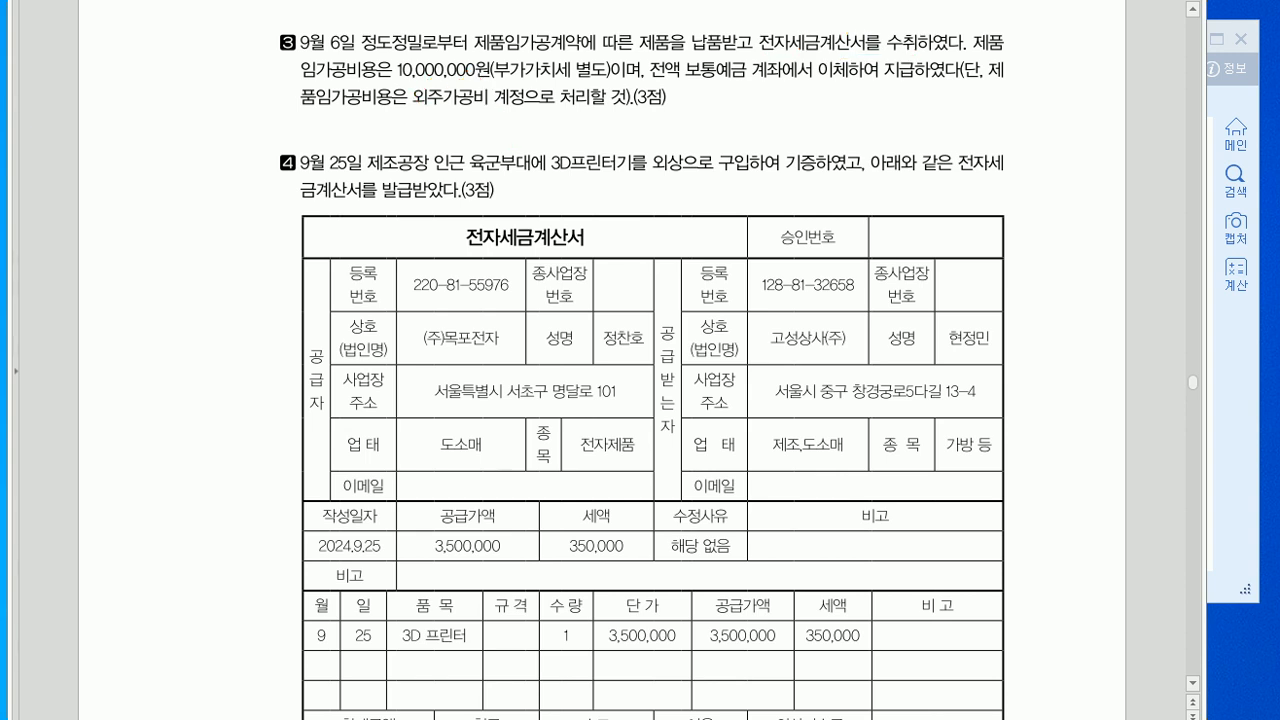
key(alt+Tab)
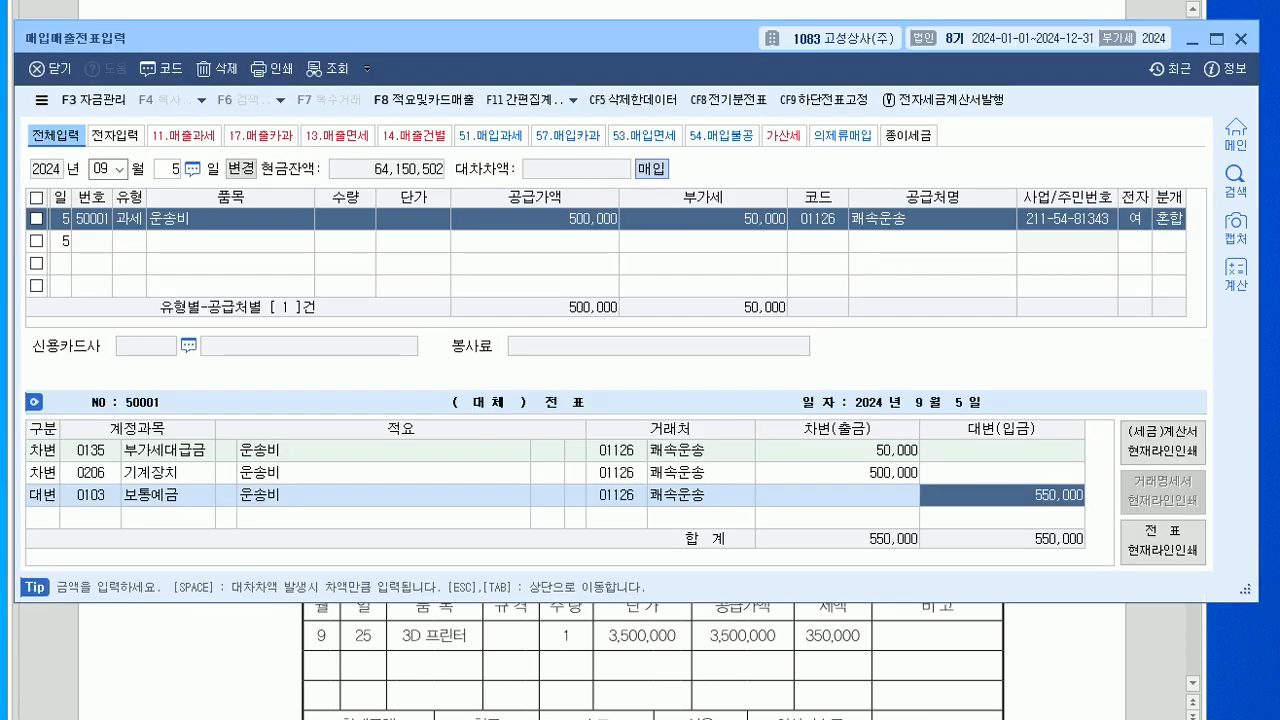
key(Escape)
text(6)
key(Return)
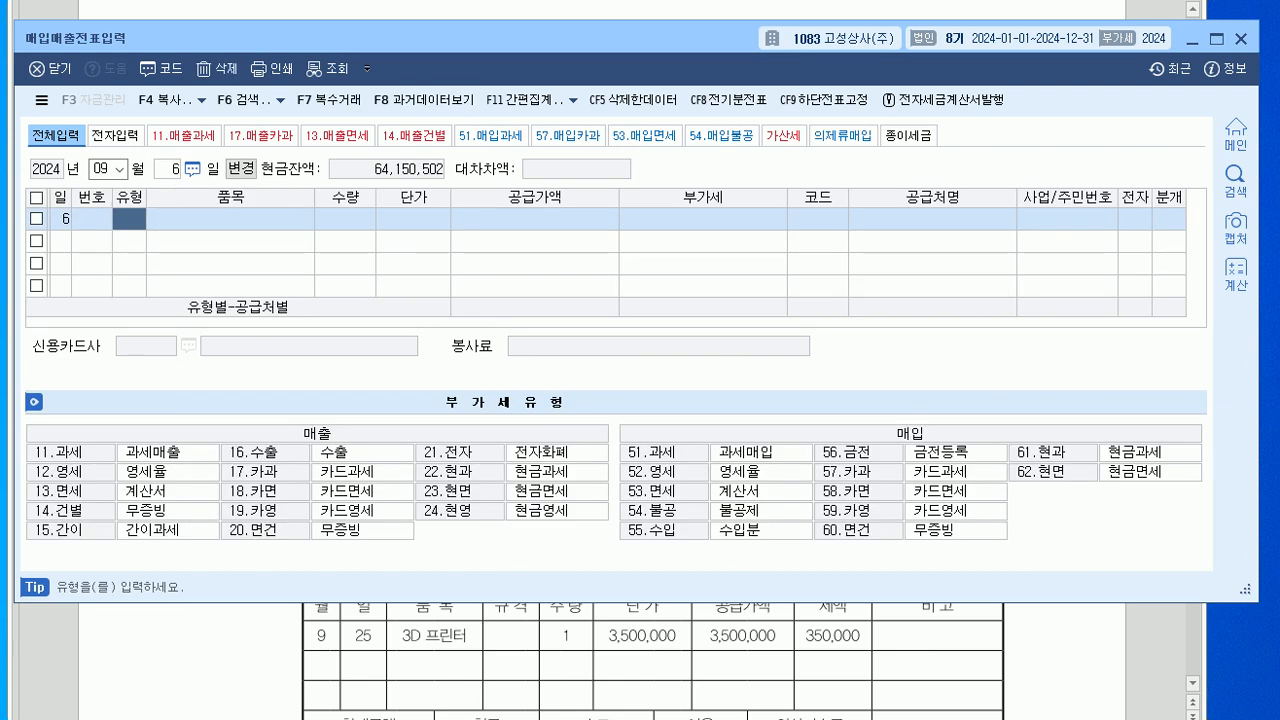
- Set the September 6 entry's type to 51 (과세) and enter the item 가공비용, leaving quantity and unit price blank
text(51)
key(Return)
text(가공비용)
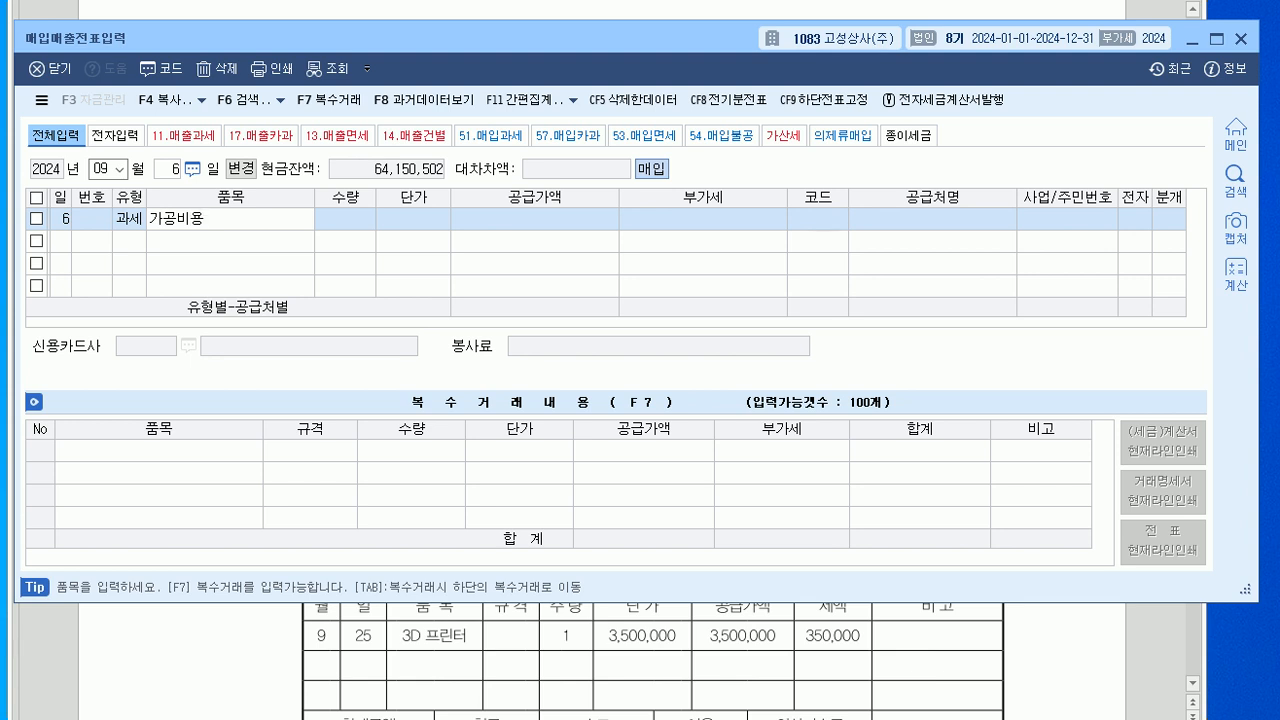
key(Return)
key(Return)
key(Return)
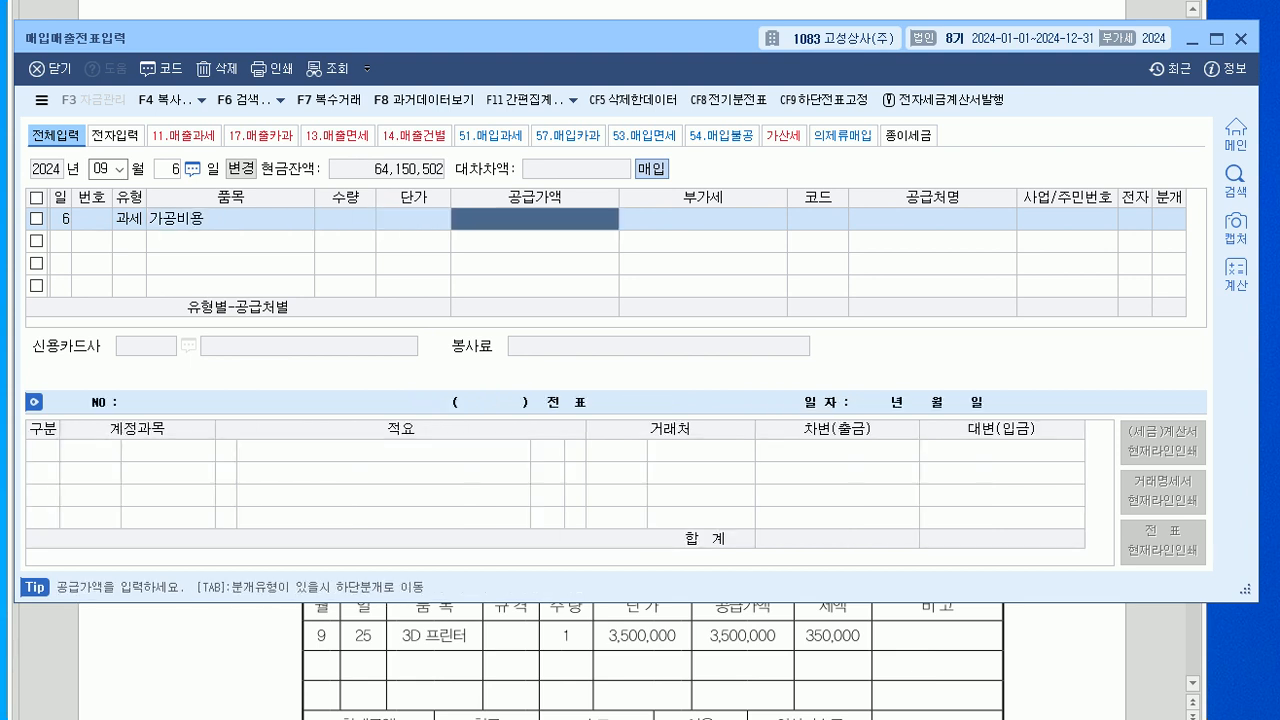
- Enter a supply value of 10,000,000 for the 가공비용 entry, and look up 정도 to assign 정도정밀 as the supplier
text(10000000)
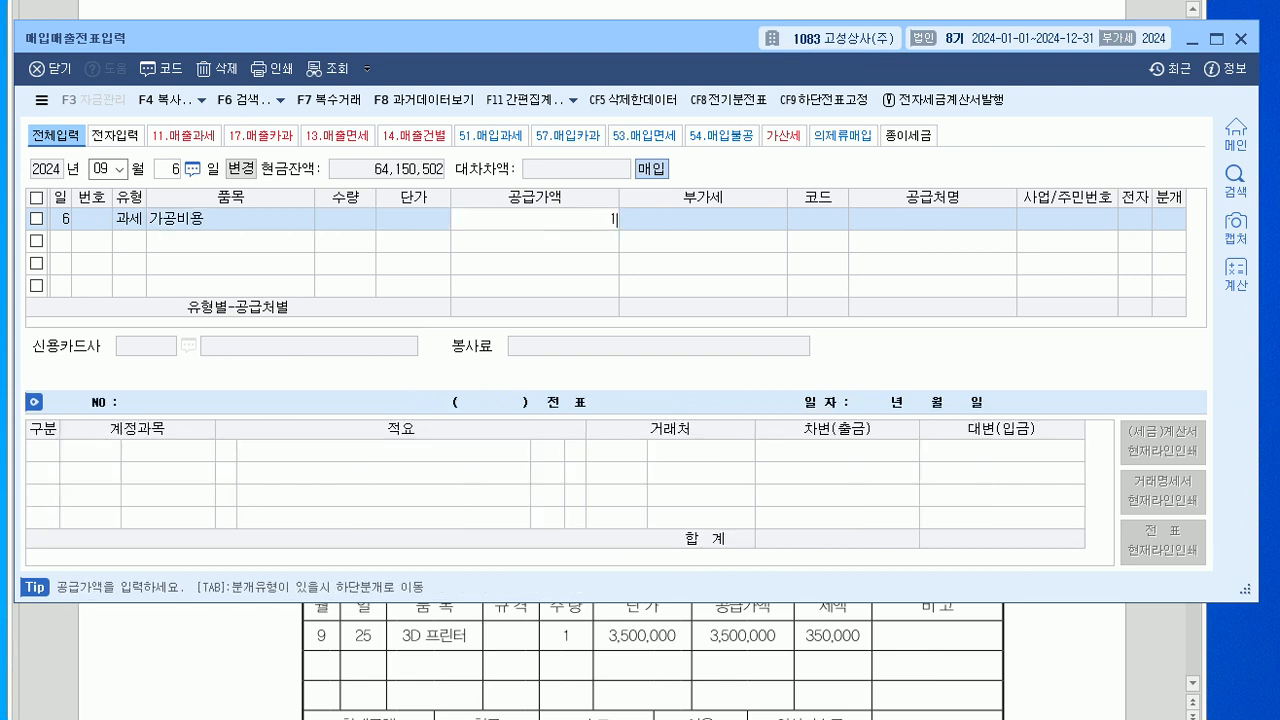
key(Return)
key(Return)
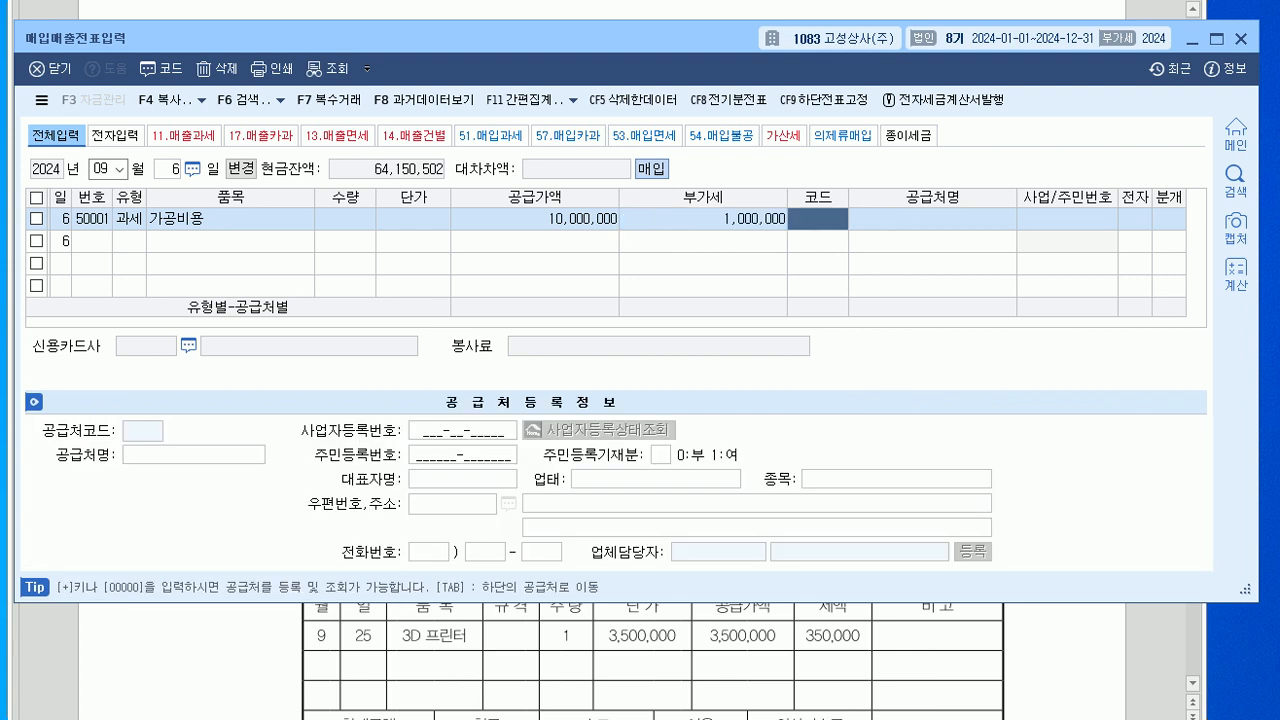
text(정되)
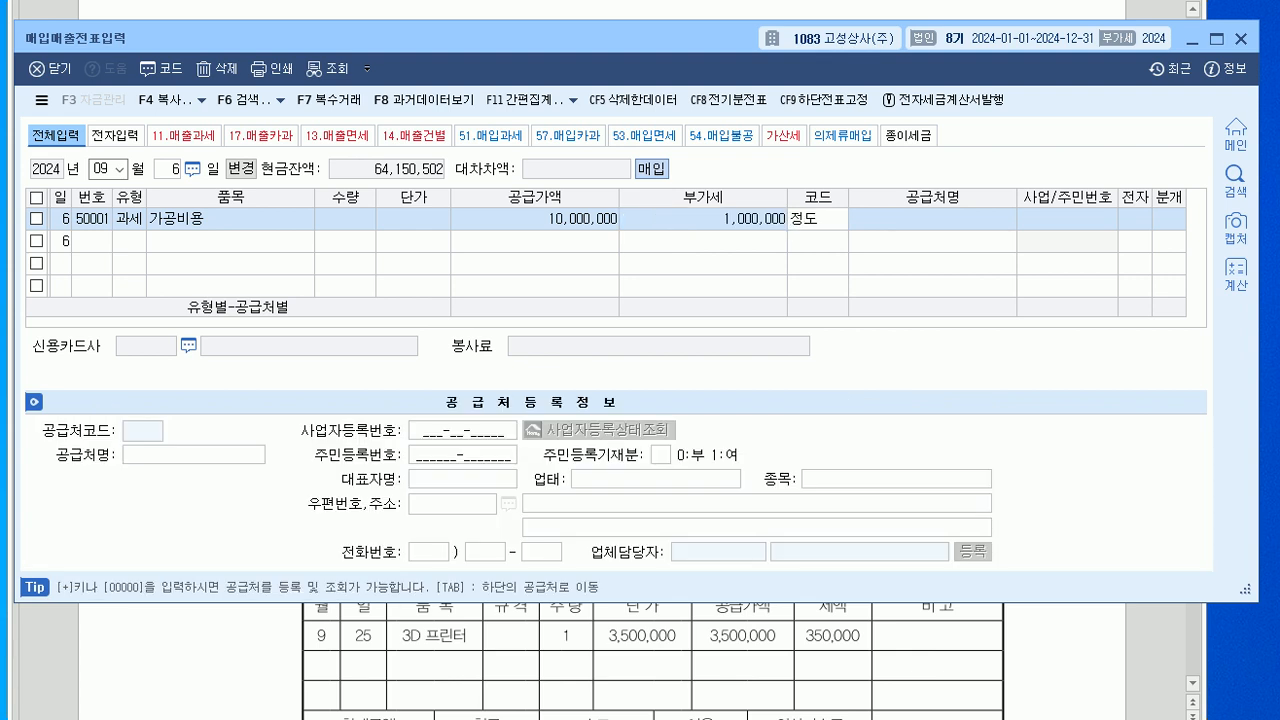
key(Return)
key(Return)
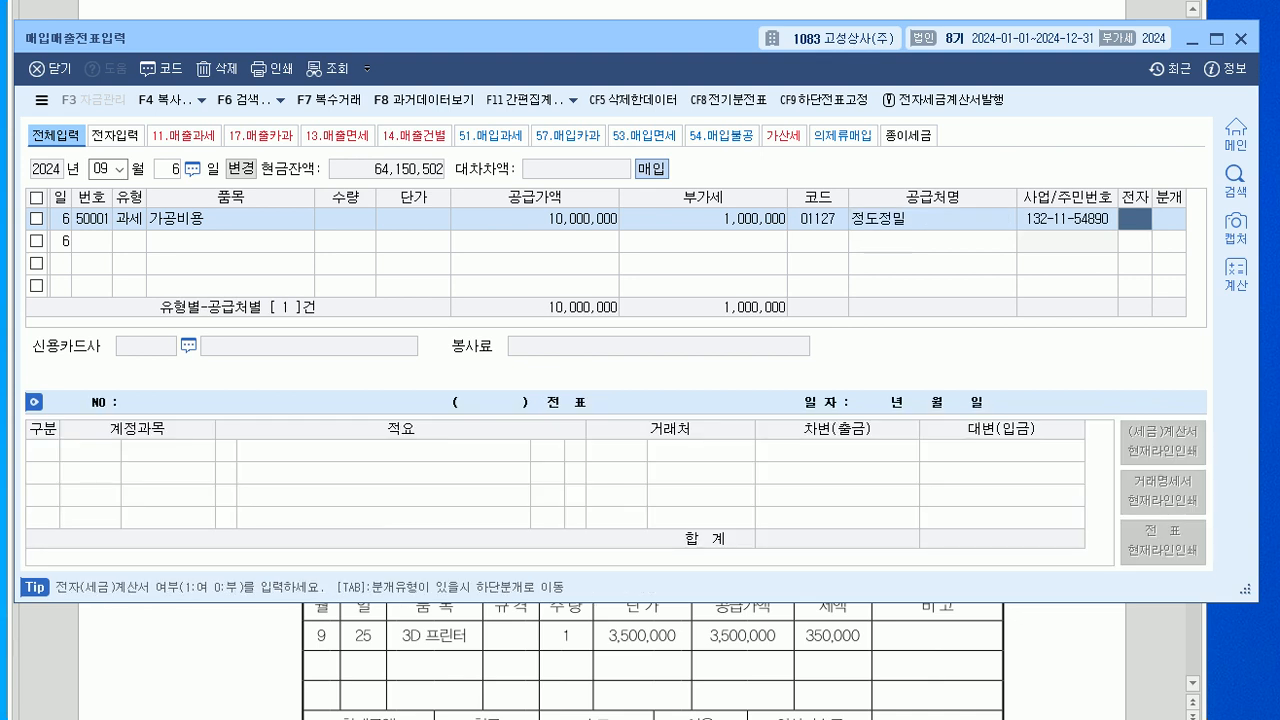
- Mark the 가공비용 entry as an electronic tax invoice (1.여) and set its journal type to 3 (혼합)
text(1)
key(Return)
text(3)
key(Return)
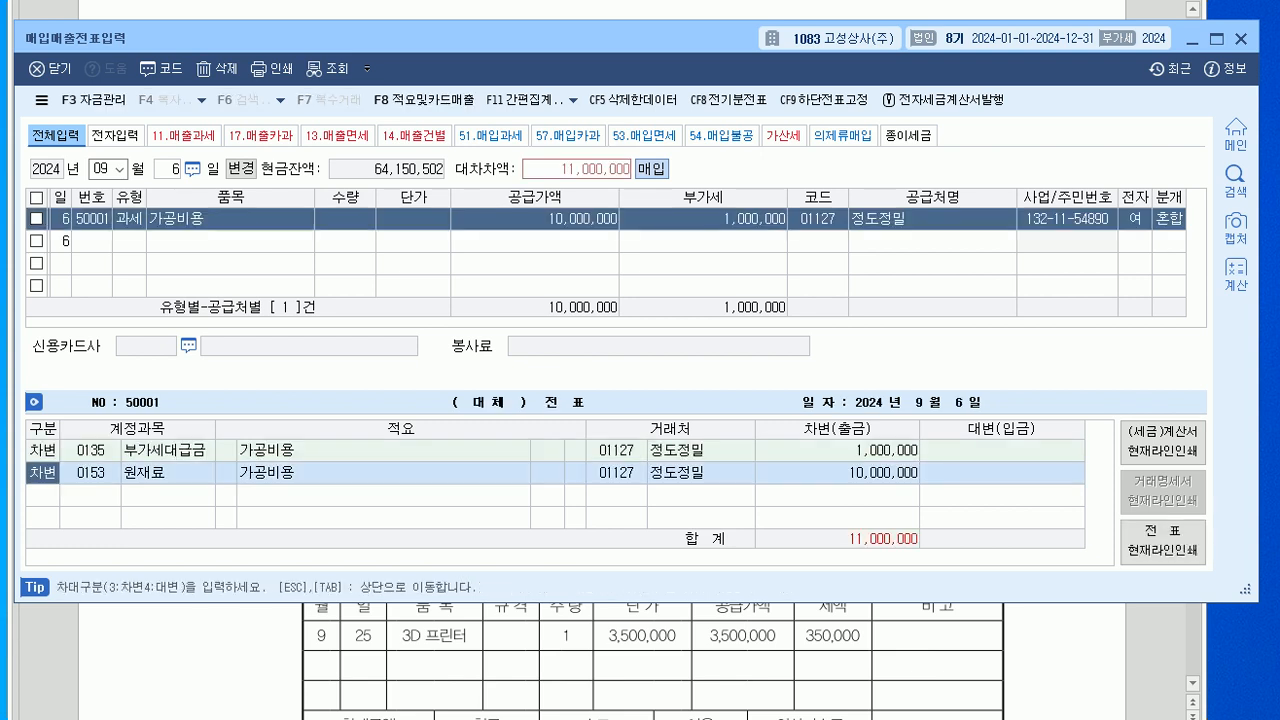
- Look up 외주 and replace the 원재료 debit account with 외주가공비 (0533, 제조원가) in the September 6 journal
text(외주)
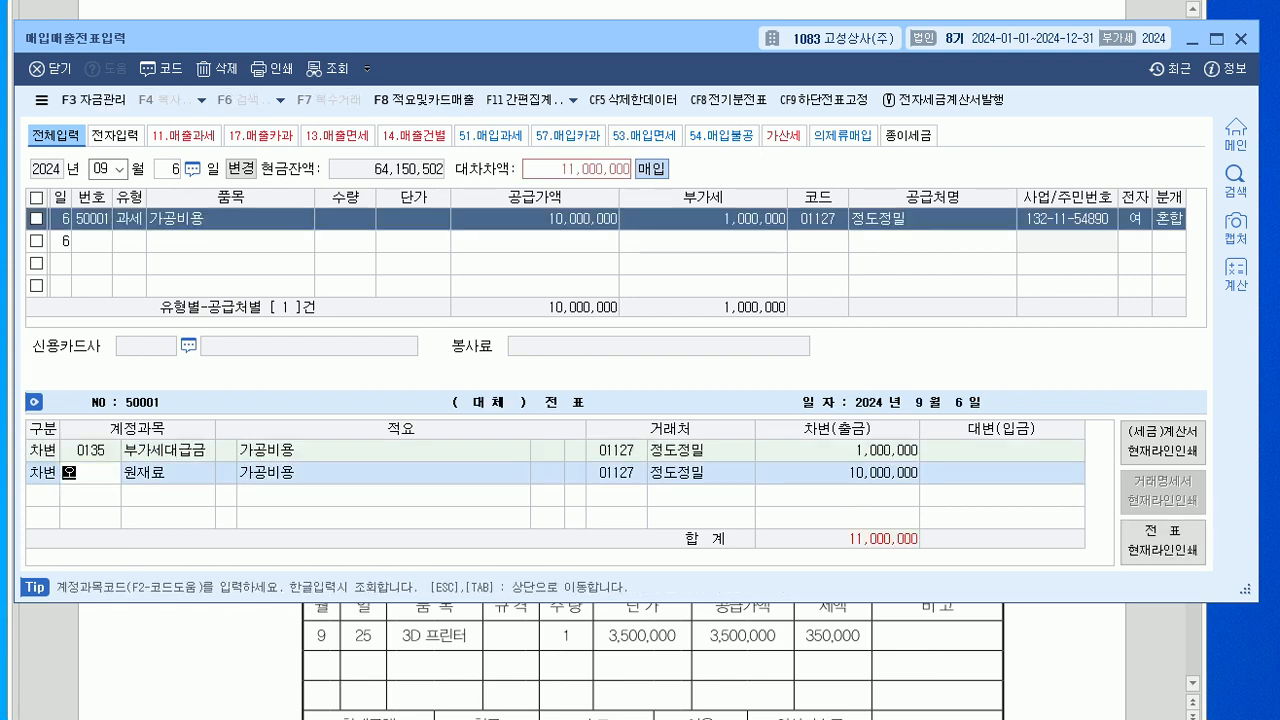
key(Return)
key(Down)
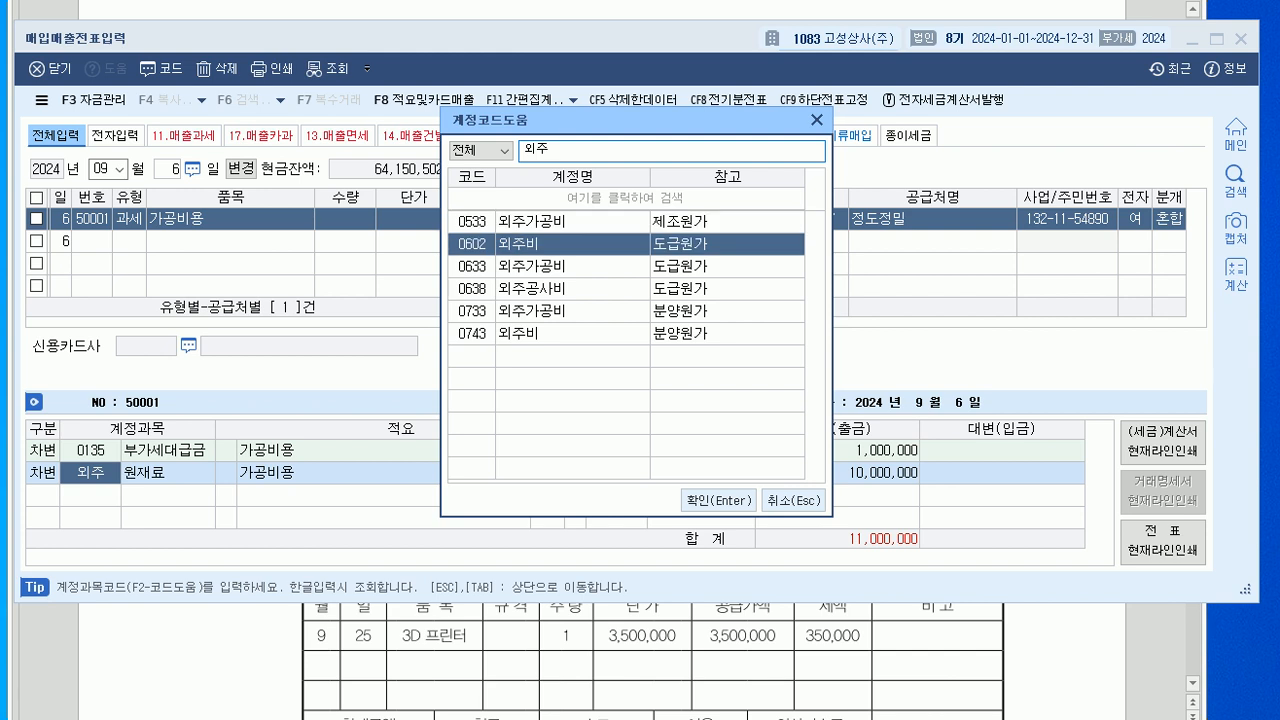
key(Up)
key(Return)
key(Return)
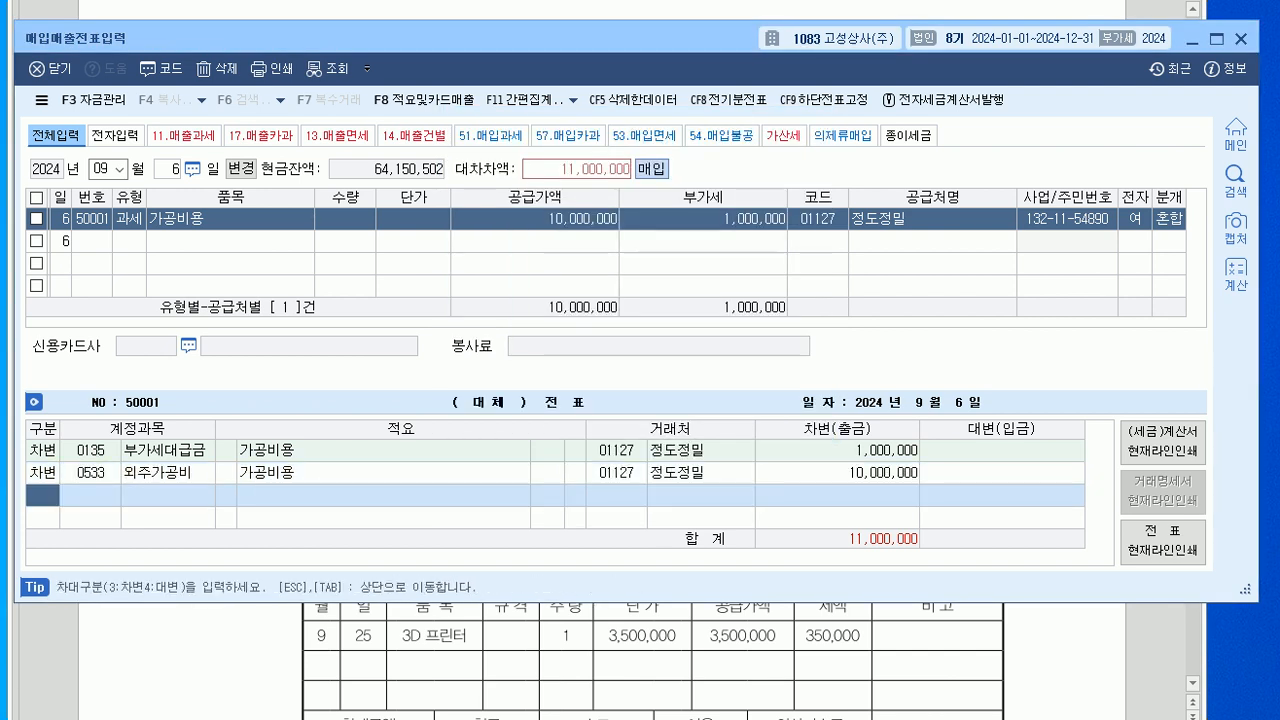
- Add a credit line for 보통예금 (0103) to the September 6 journal
text(4)
key(Return)
text(103)
key(Return)
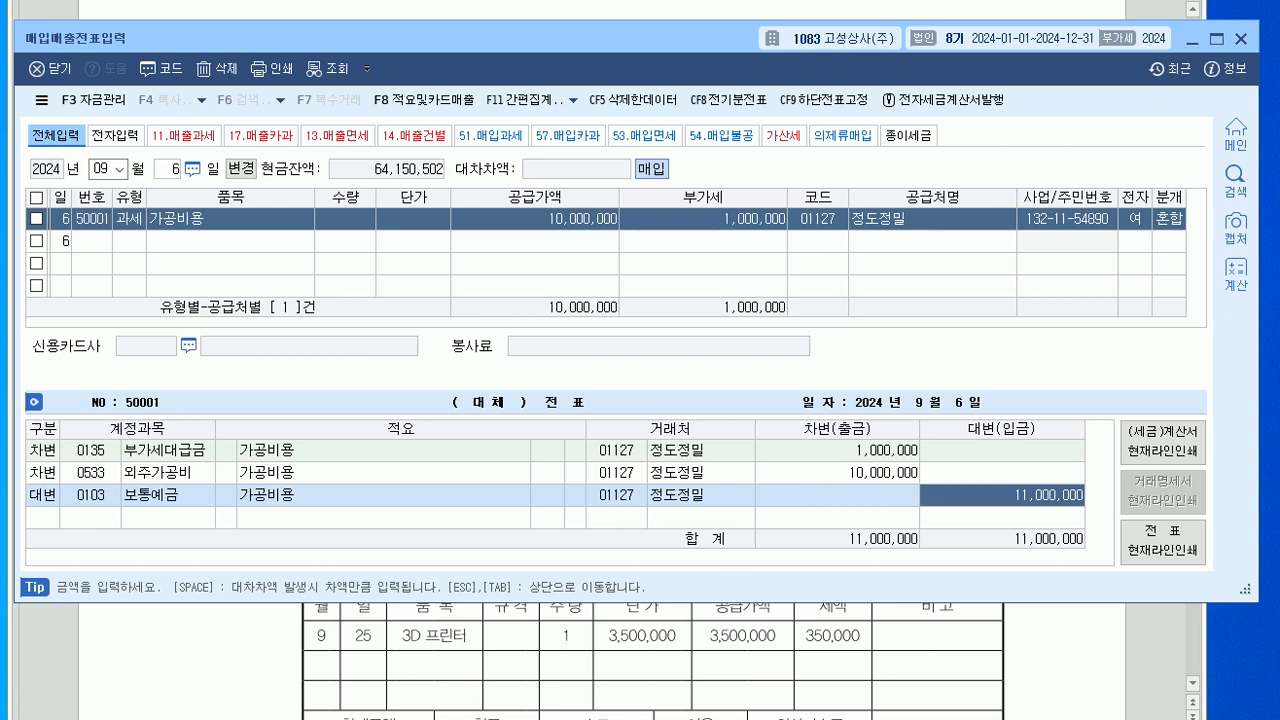
- Review exam question 4 and its 전자세금계산서 in the exam document for the September 25 3D printer donation
key(alt+Tab)
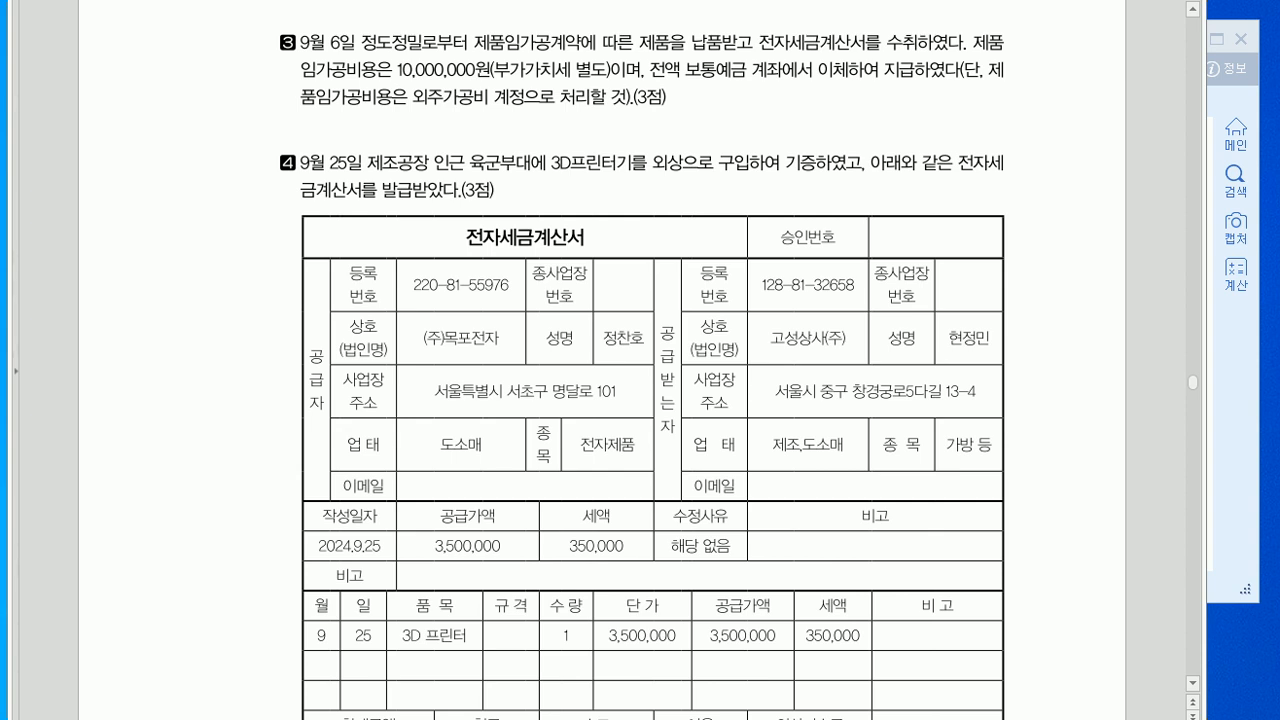
scroll(652, 400, down, 3)
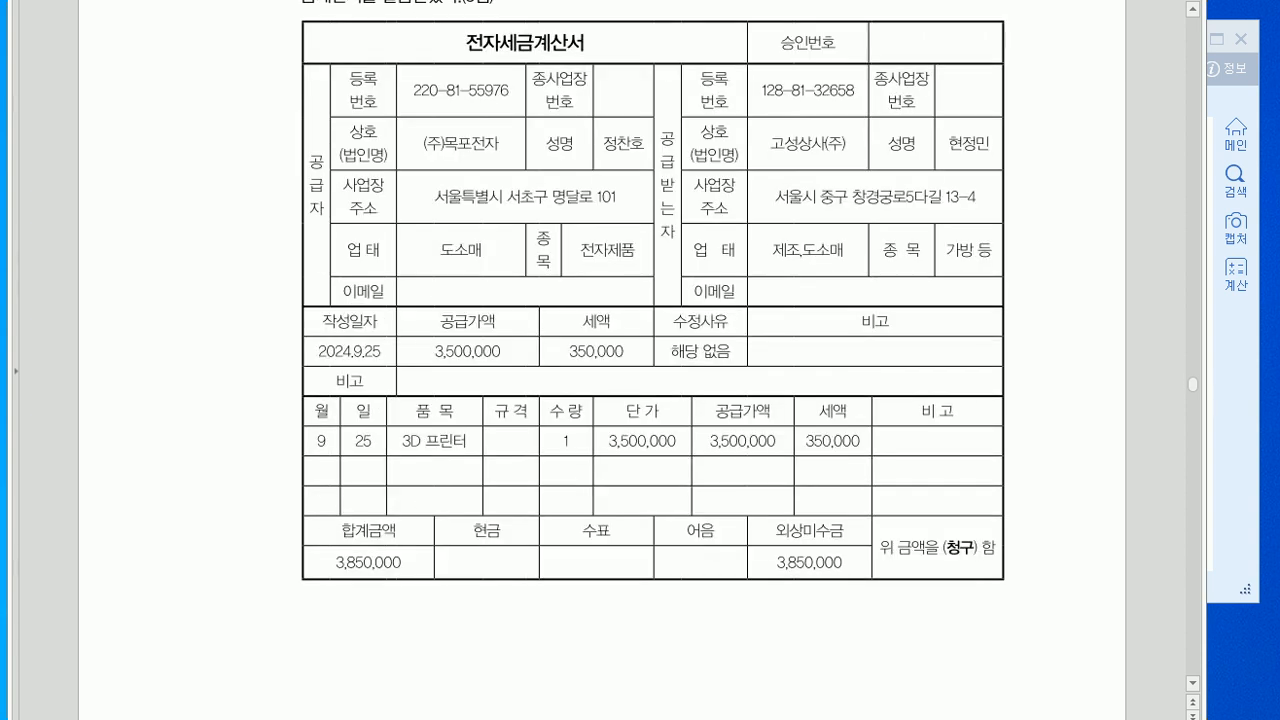
scroll(652, 400, up, 3)
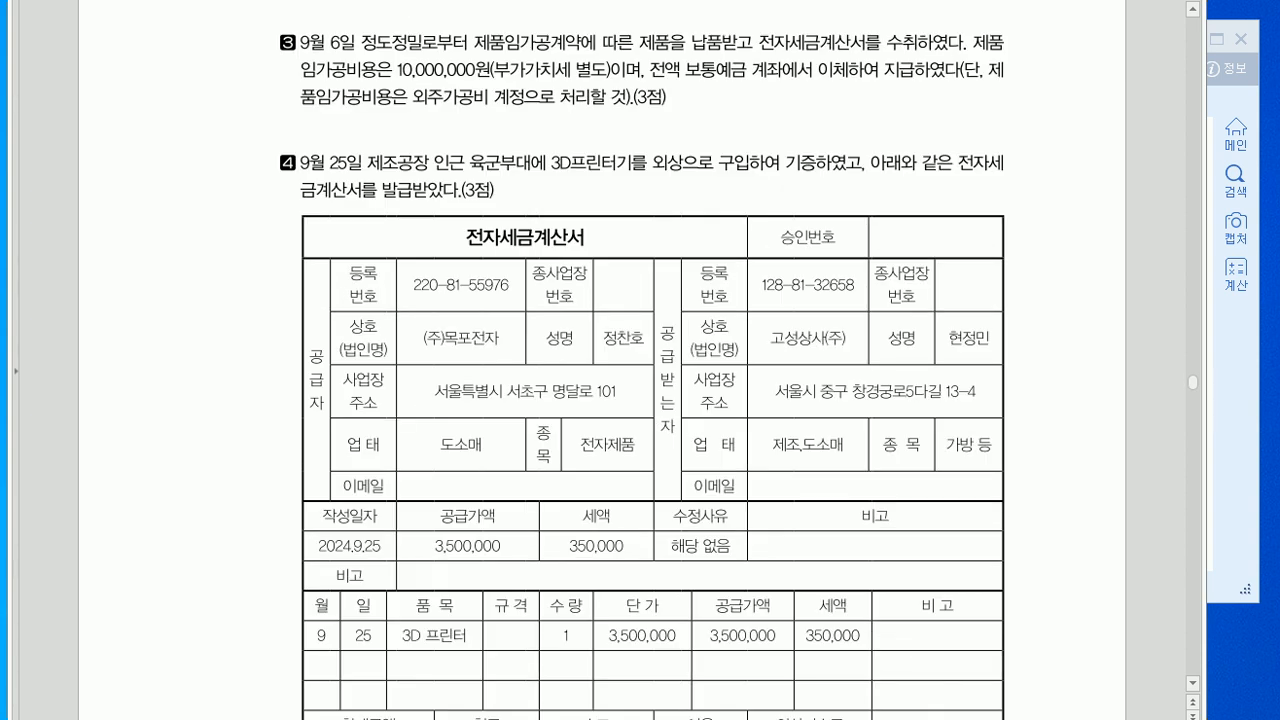
scroll(652, 400, down, 2)
scroll(652, 400, up, 1)
drag(958, 184, 1003, 186)
drag(293, 204, 437, 203)
key(Escape)
key(alt+Tab)
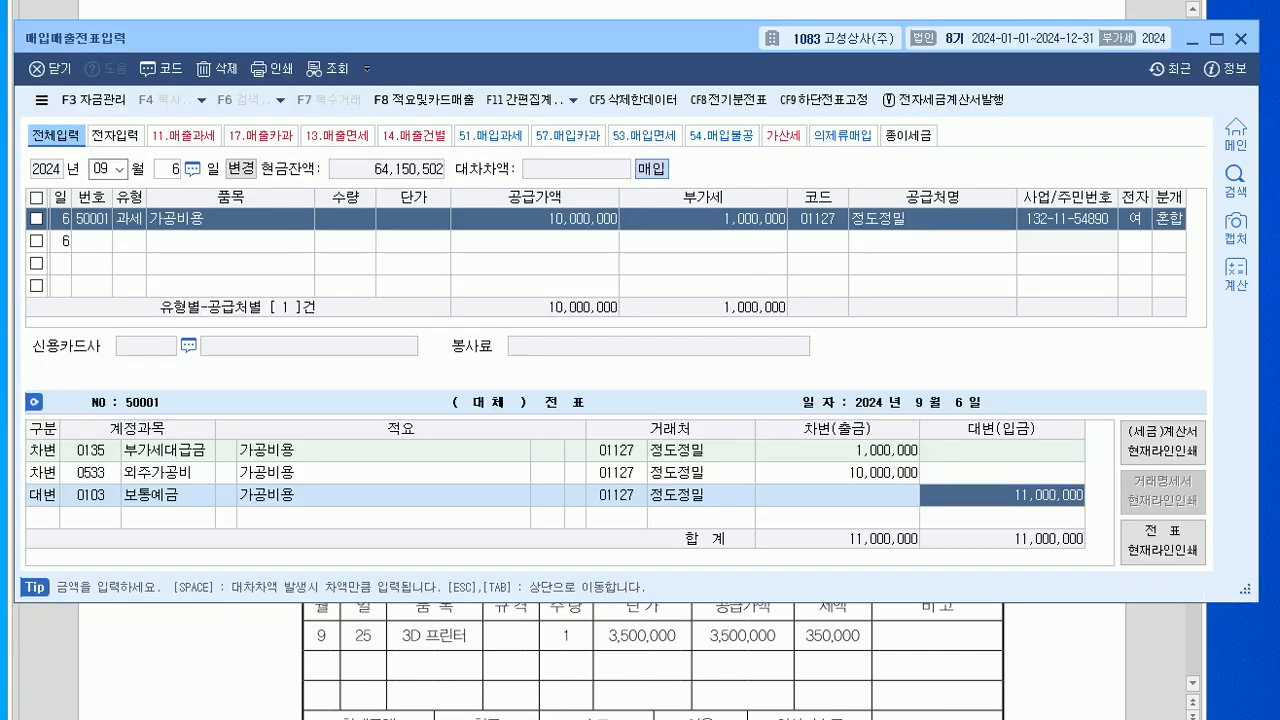
- Start a September 25 purchase entry with VAT type 54 (불공)
key(Escape)
key(Escape)
text(25)
key(Return)
key(Return)
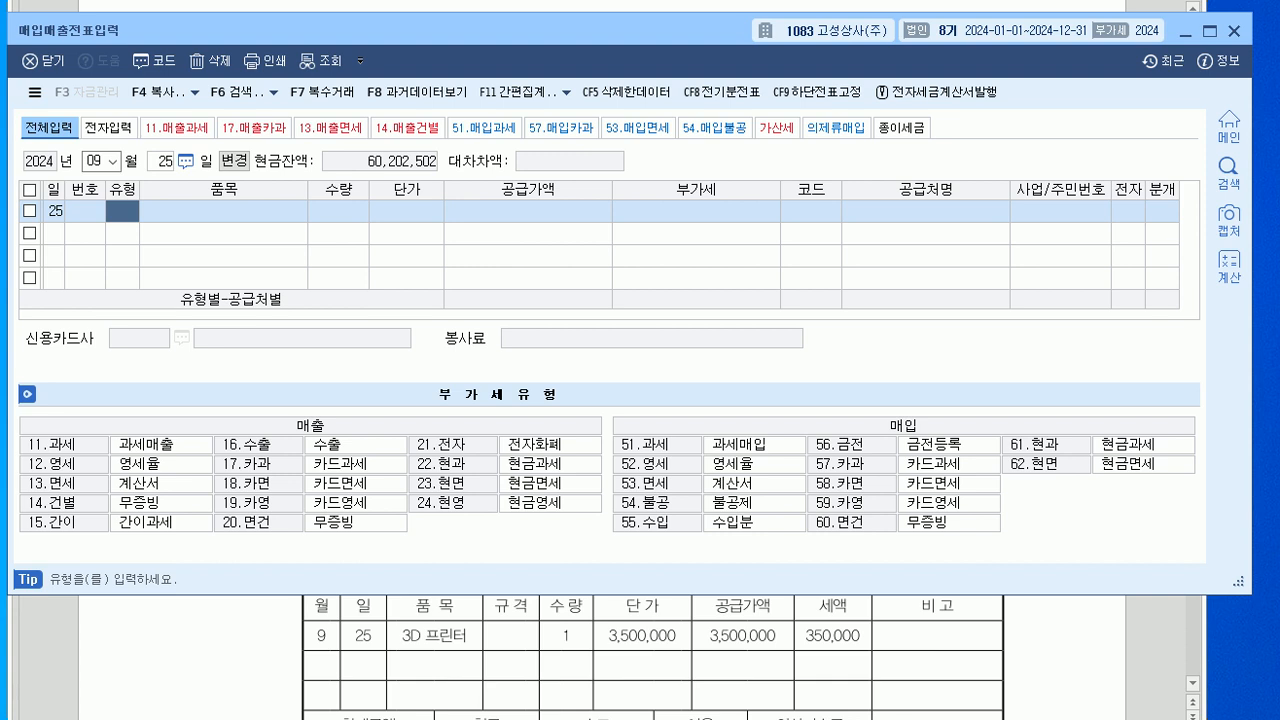
text(54)
key(Return)
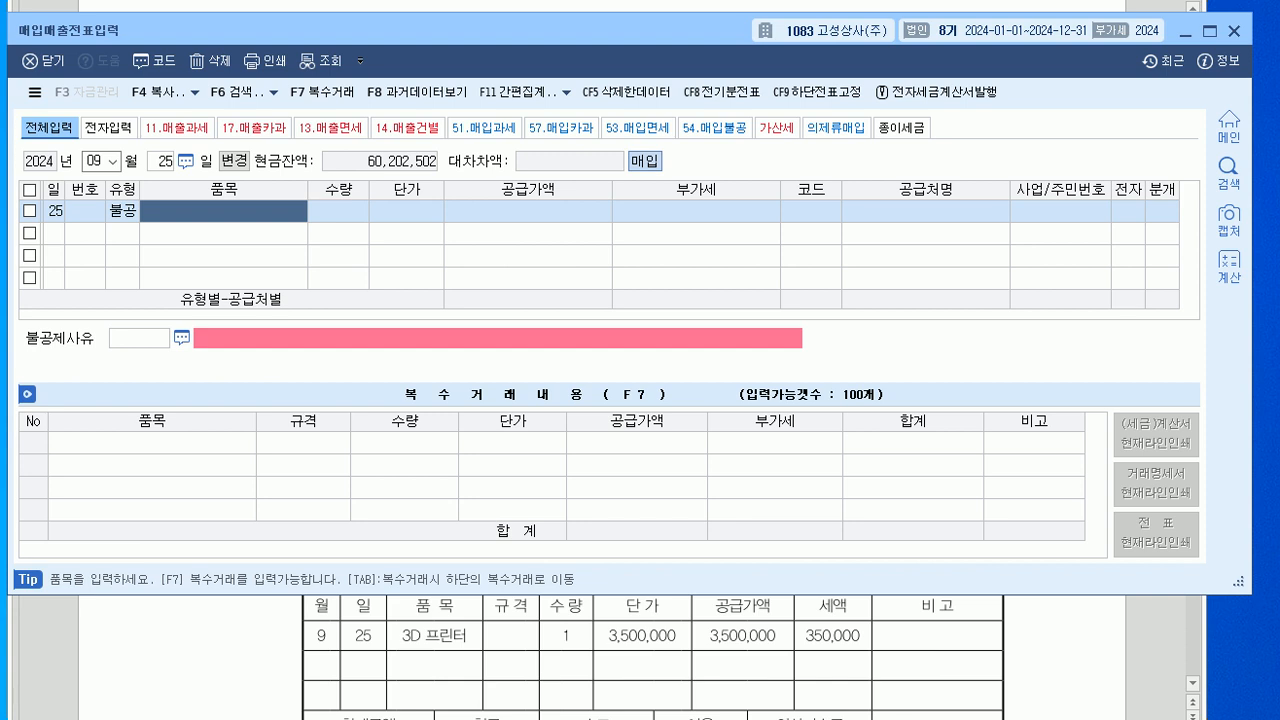
- Enter 3D 프린터 as the item of the September 25 entry, with a supply value of 3,500,000
text(3)
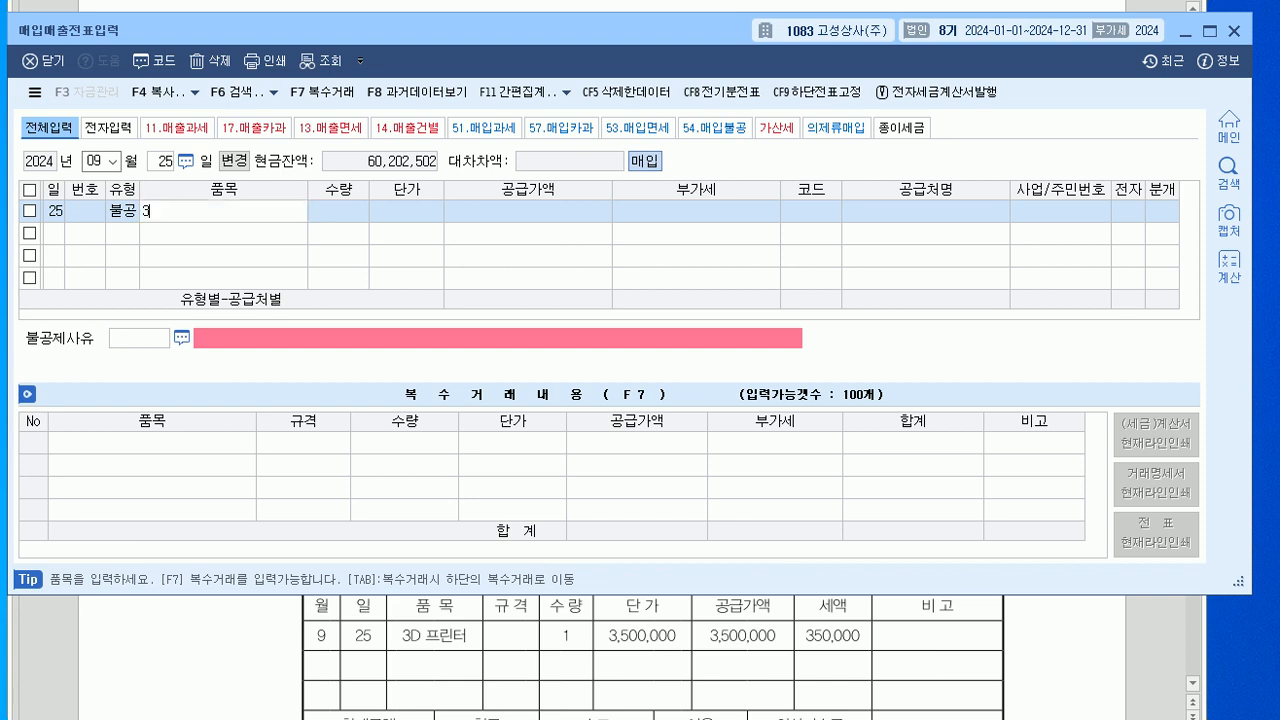
text(D 프린터)
key(Return)
key(Return)
key(Return)
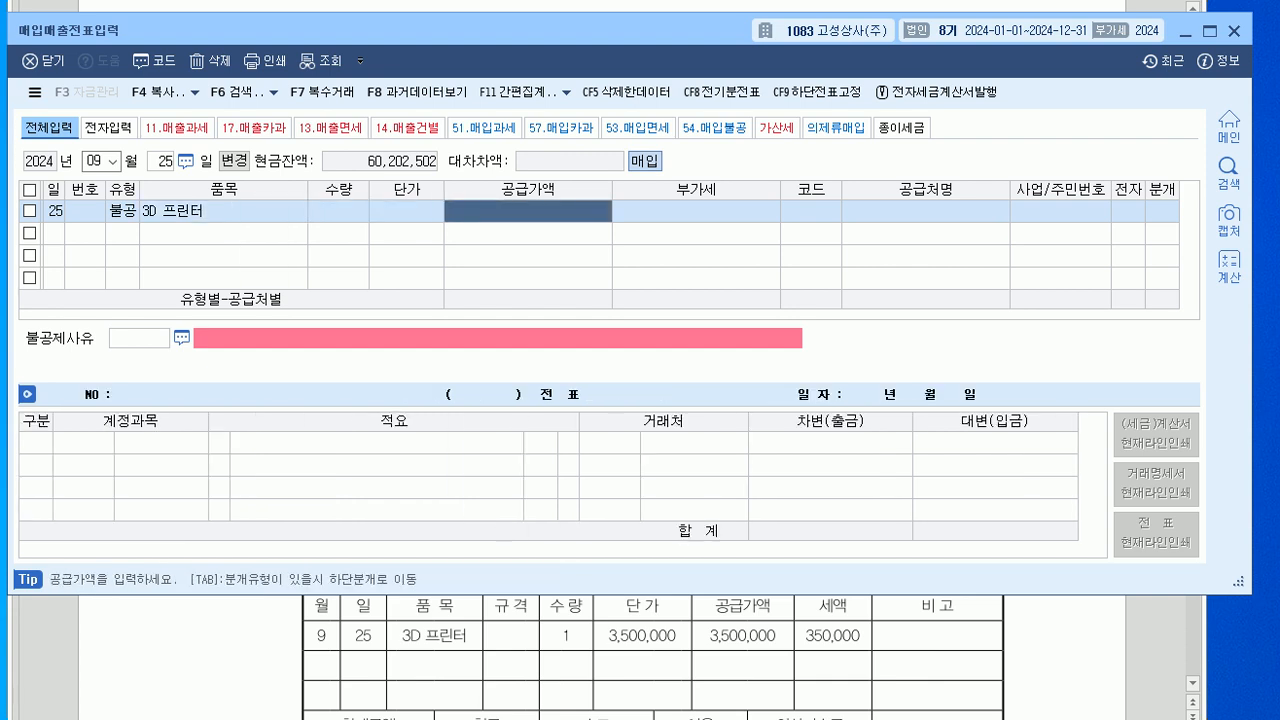
text(3500000)
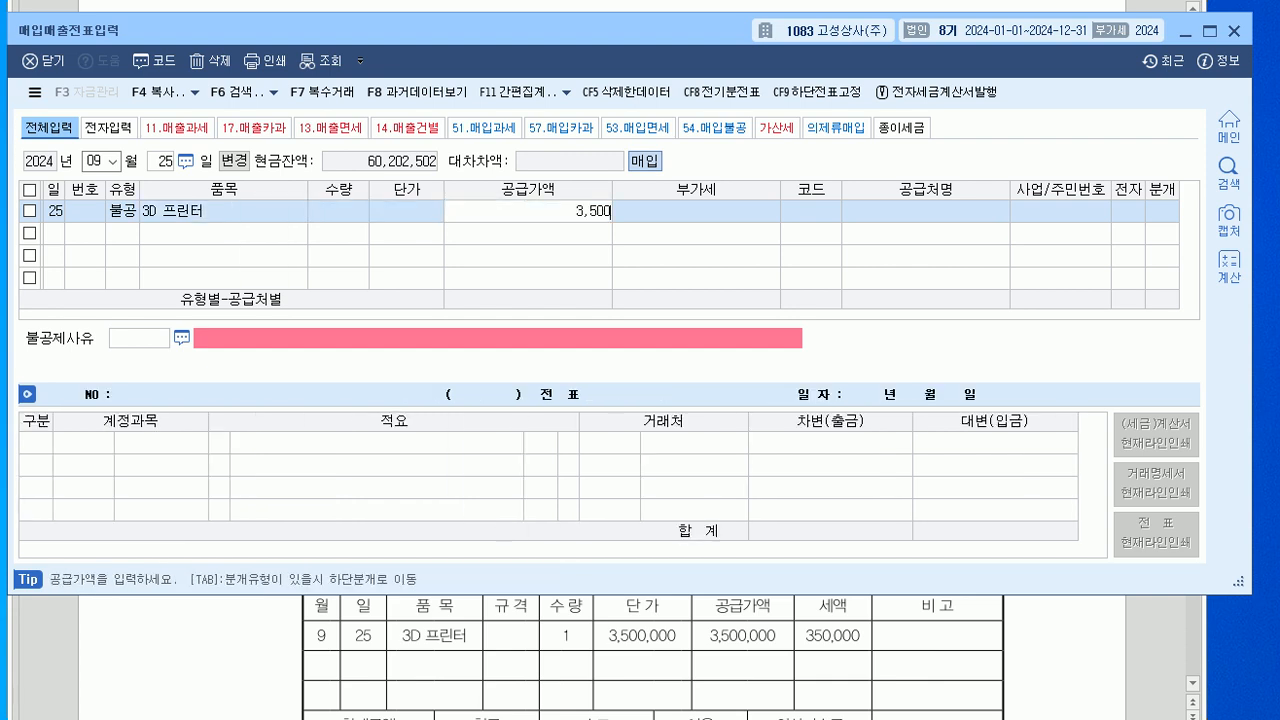
key(Return)
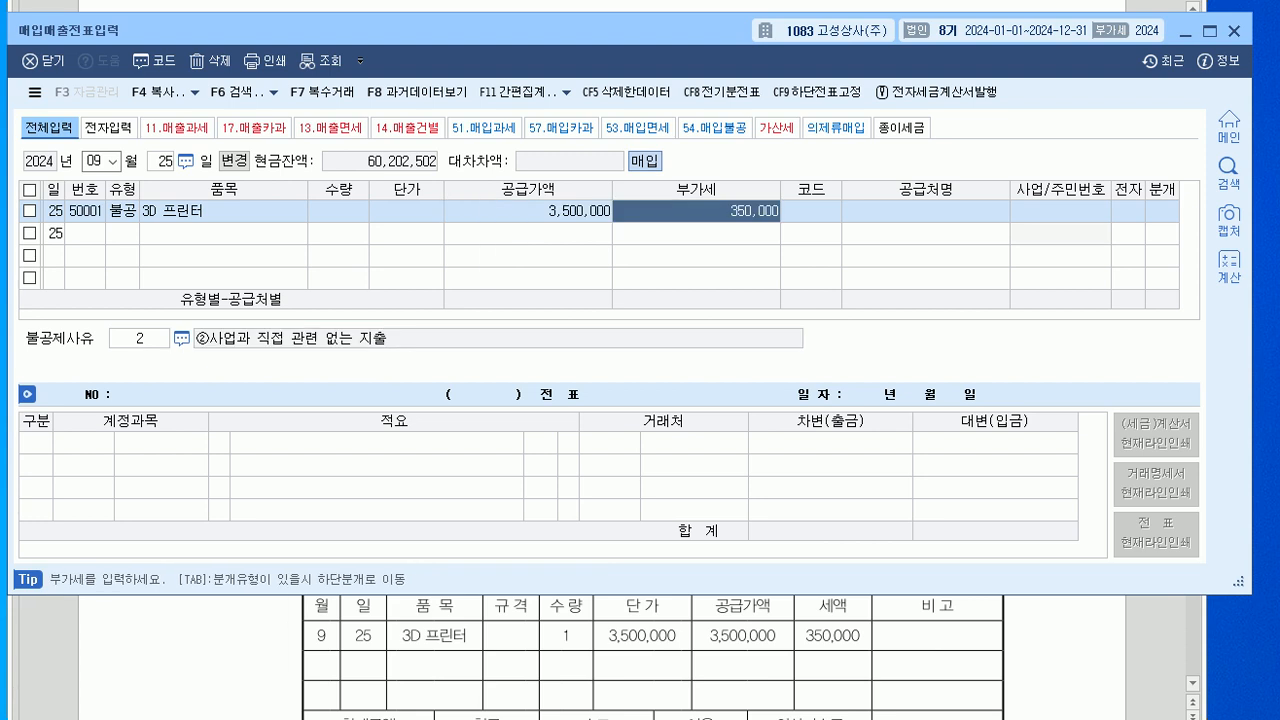
key(Return)
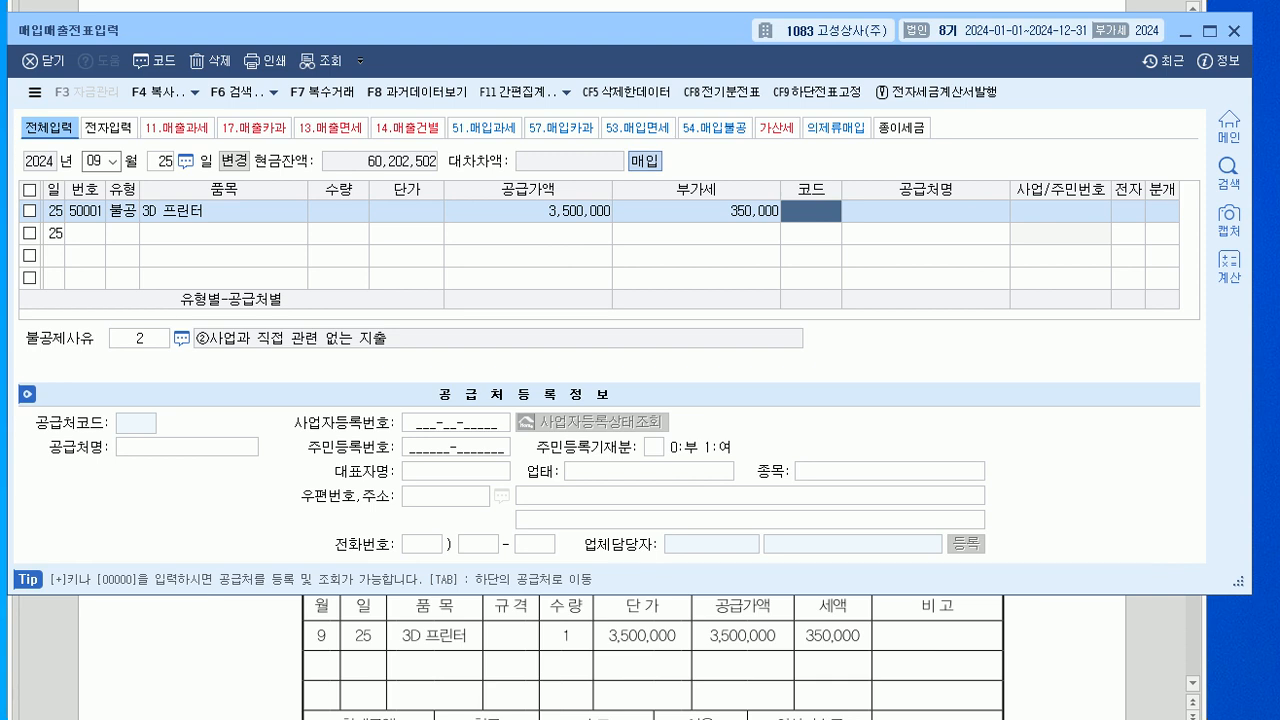
- Look up 목포 to assign (주)목포전자 as the 3D 프린터 supplier, and mark the entry as an electronic tax invoice (1.여)
text(목포)
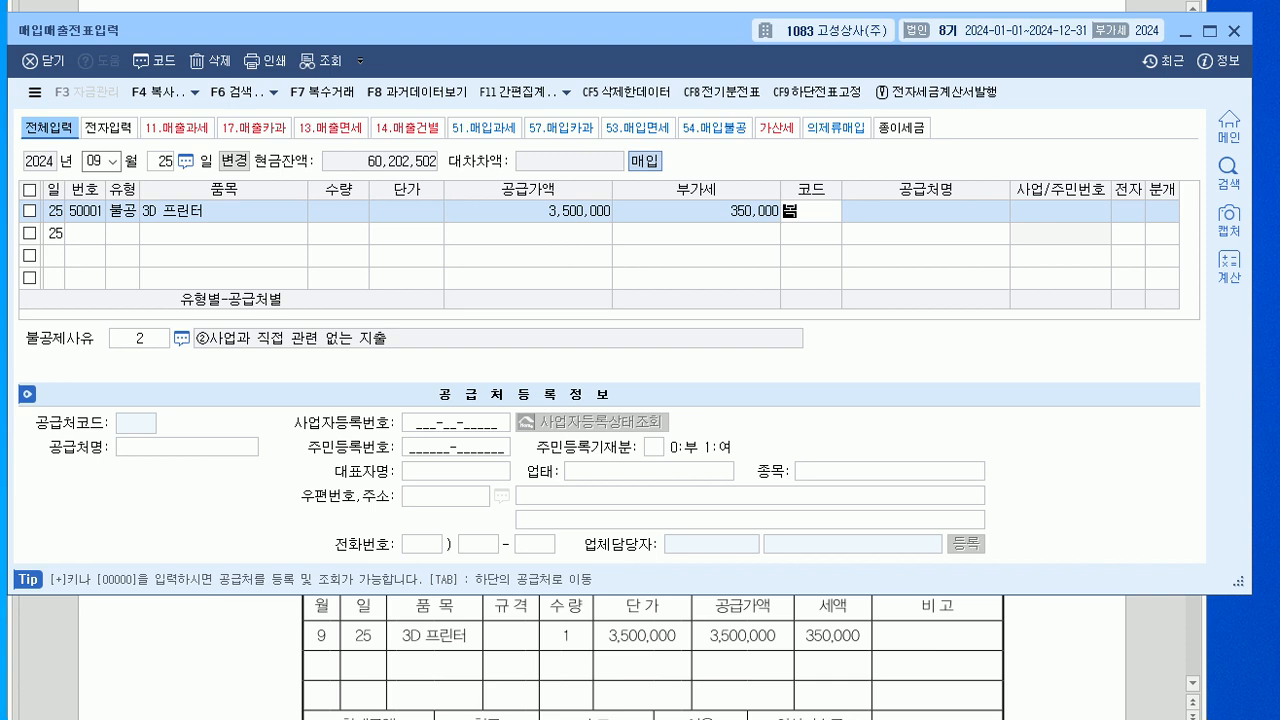
key(Return)
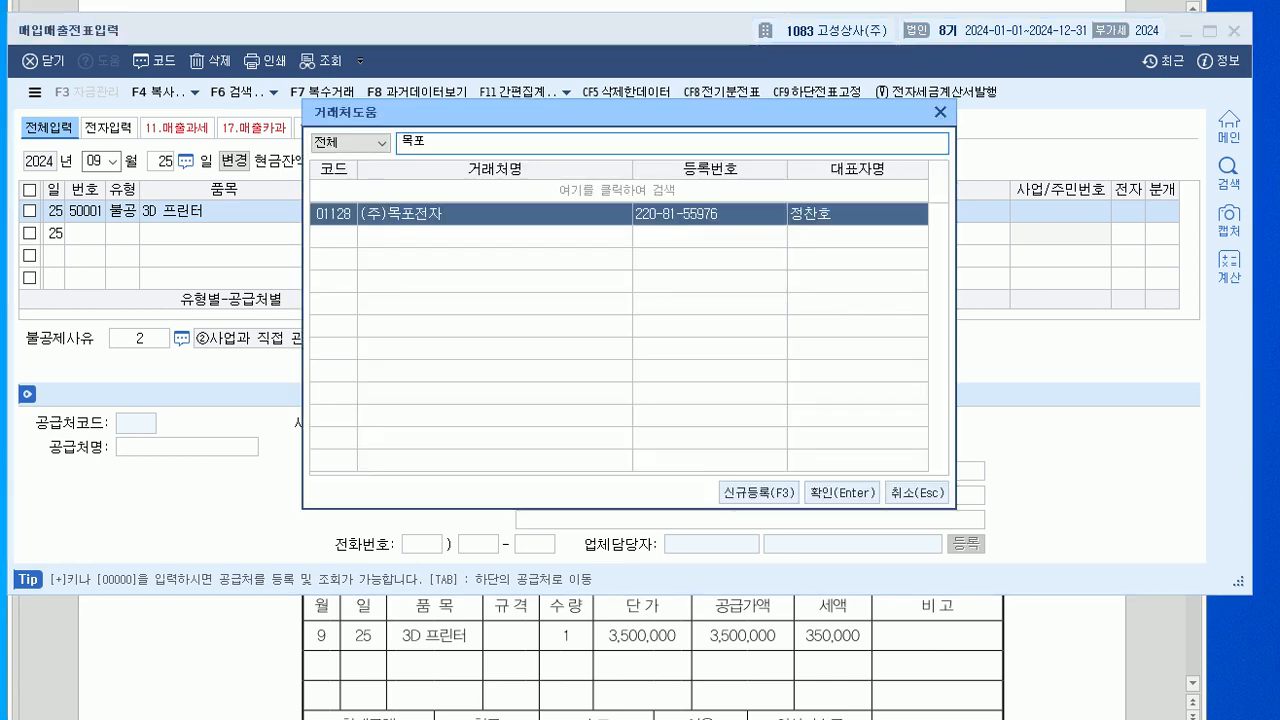
key(Return)
key(Return)
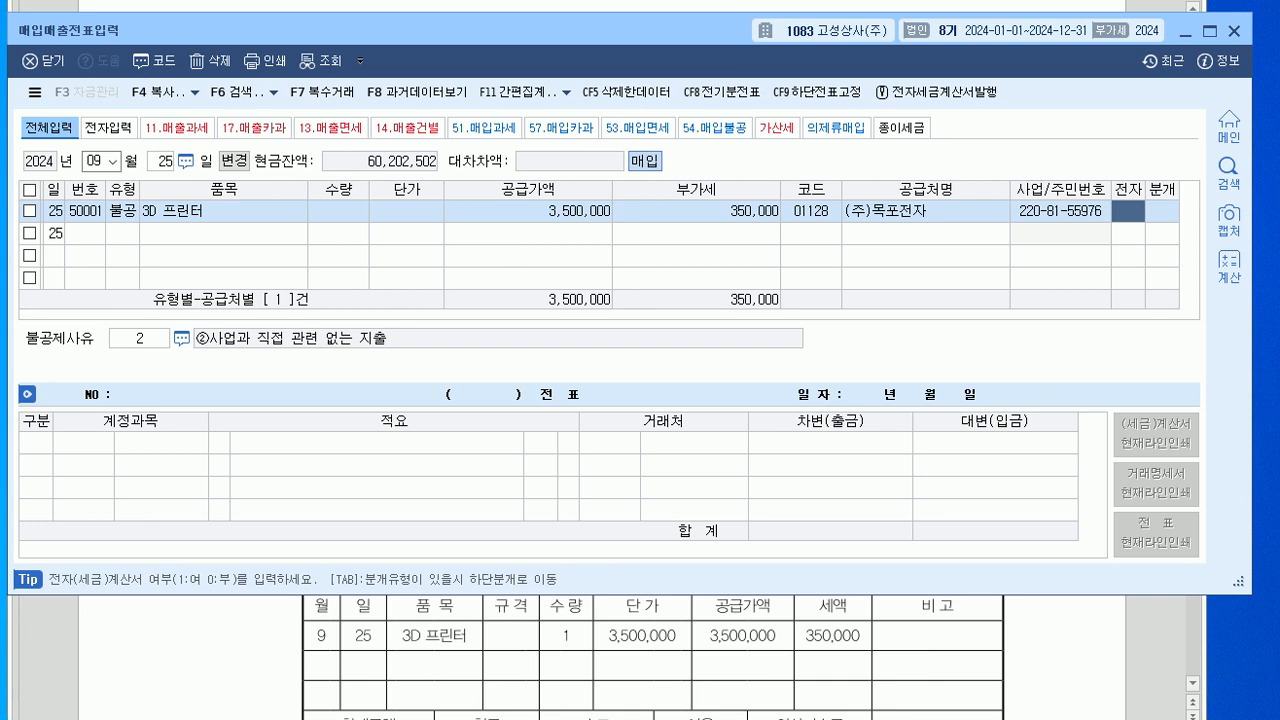
text(1)
key(Return)
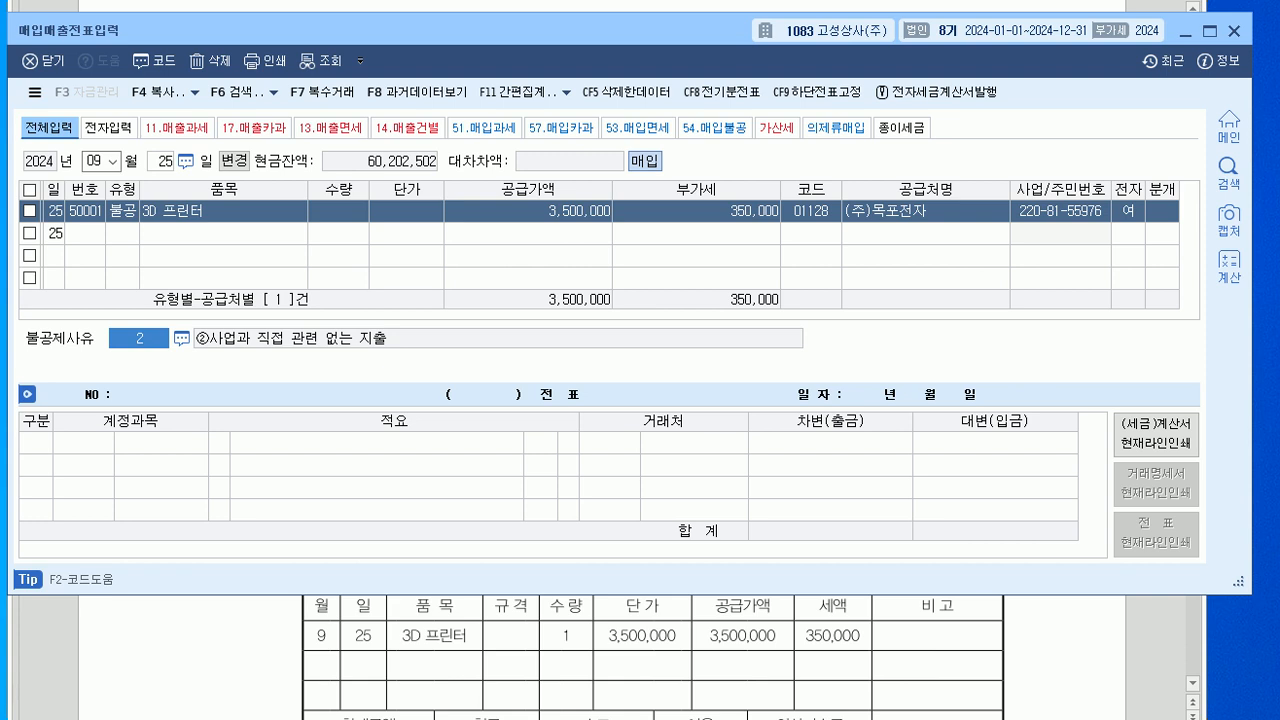
- Select ②사업과 직접 관련 없는 지출 as the 3D 프린터 entry's non-deduction reason and set its journal type to 3 (혼합)
key(F2)
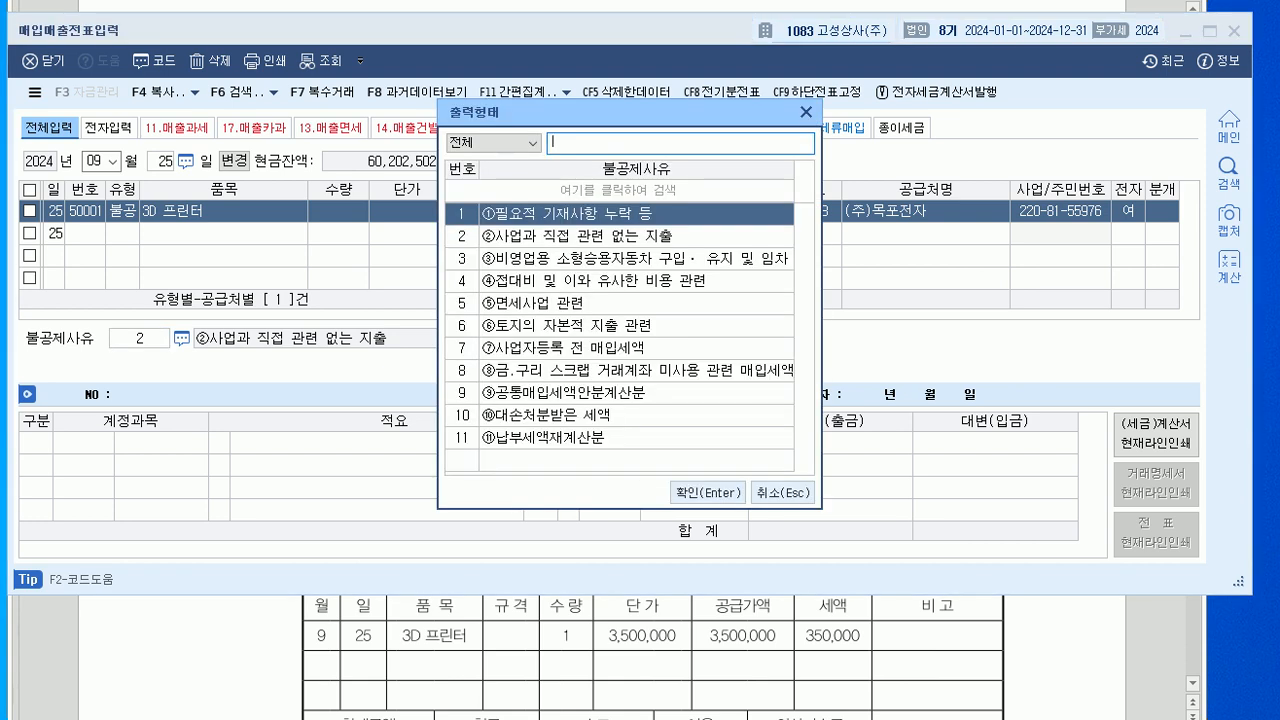
click(560, 236)
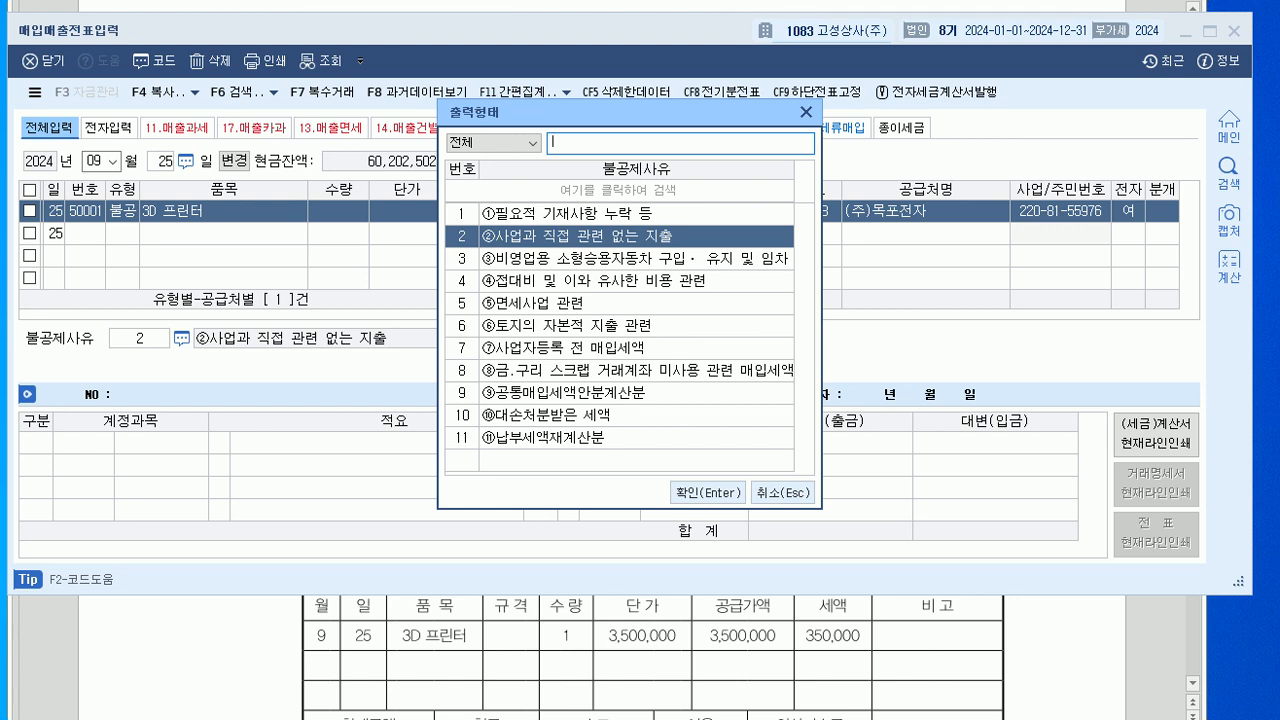
key(Return)
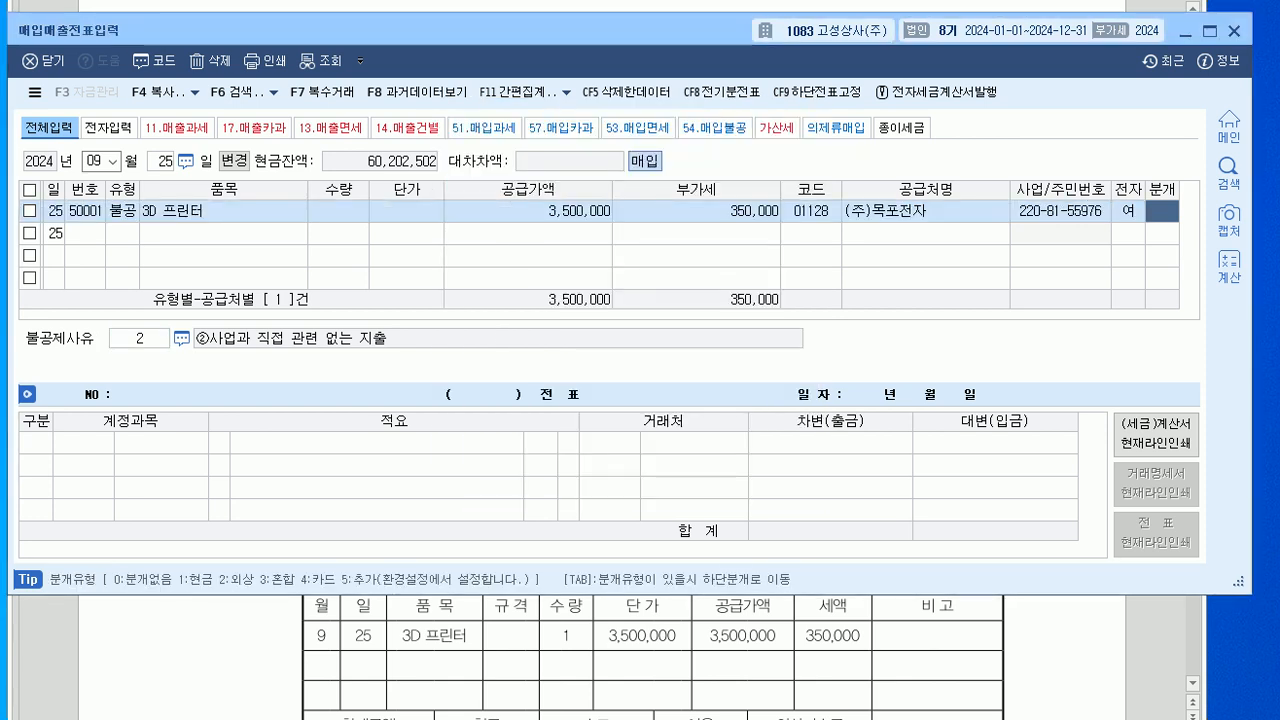
text(3)
key(Return)
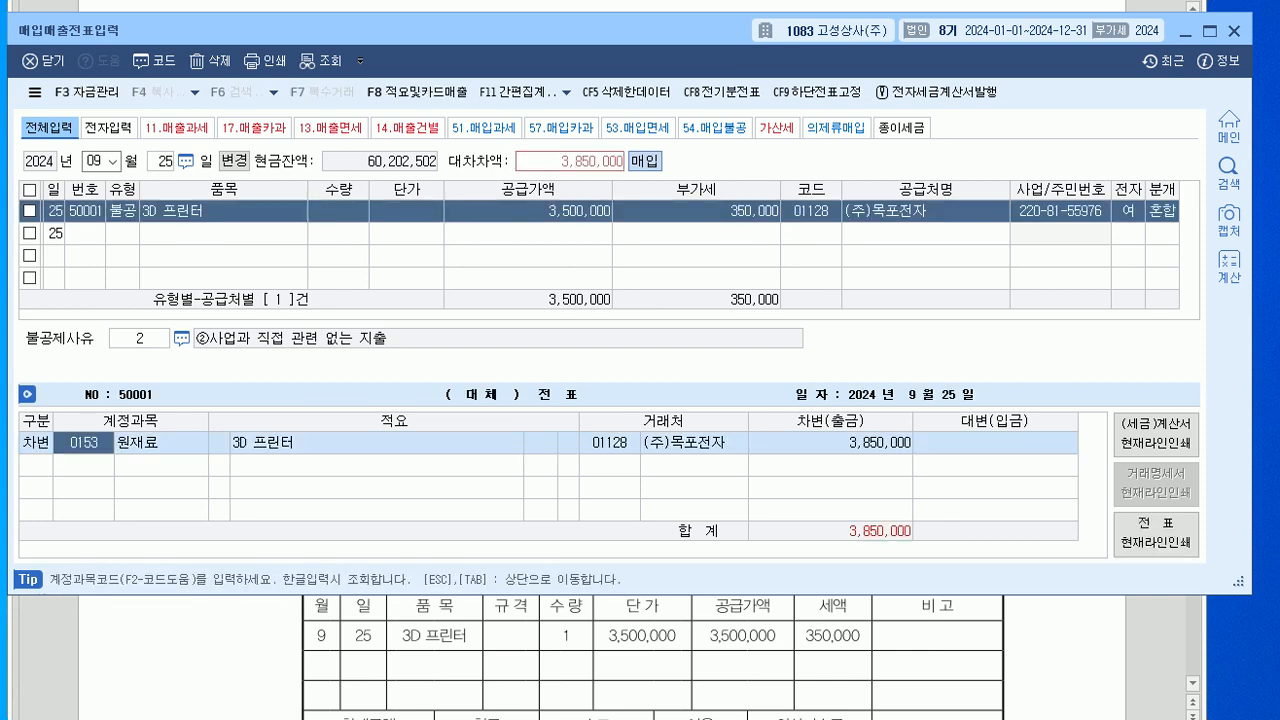
- Replace the 원재료 debit account with 기부금 (0953) and add a credit line for 미지급금 (0253) to the September 25 journal
text(0953)
key(Return)
key(Return)
text(4)
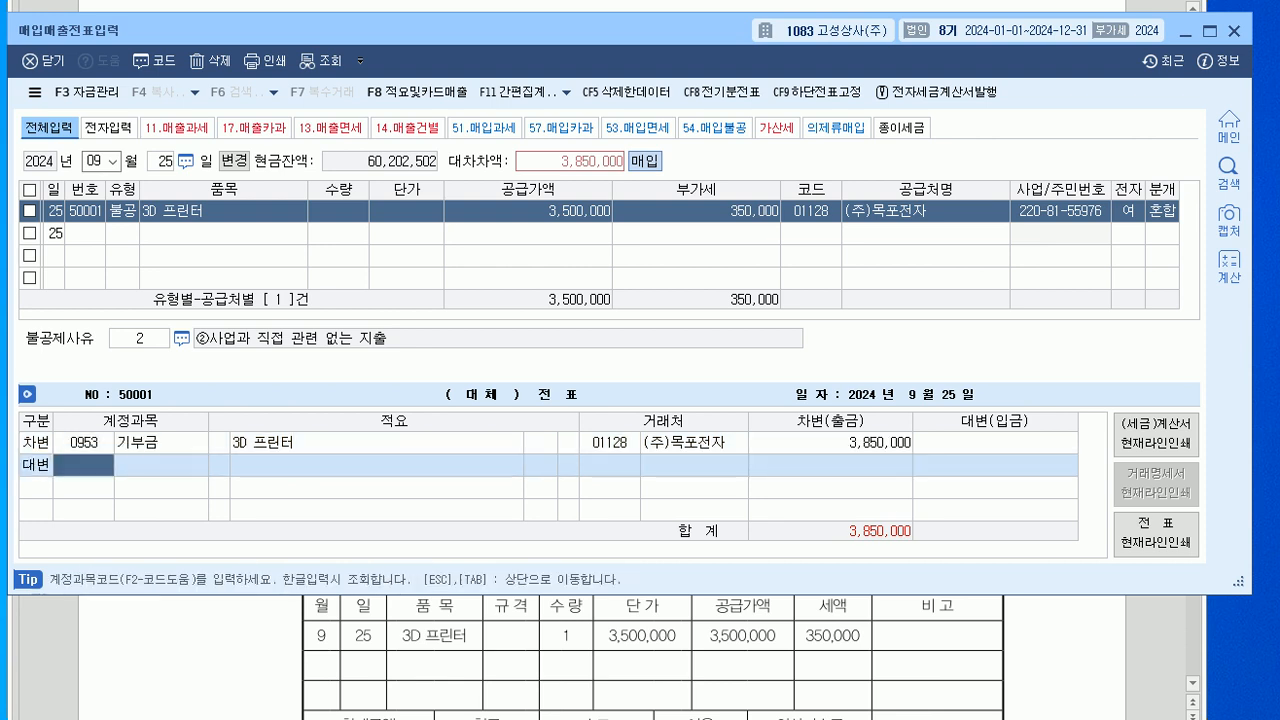
text(0253)
key(Return)
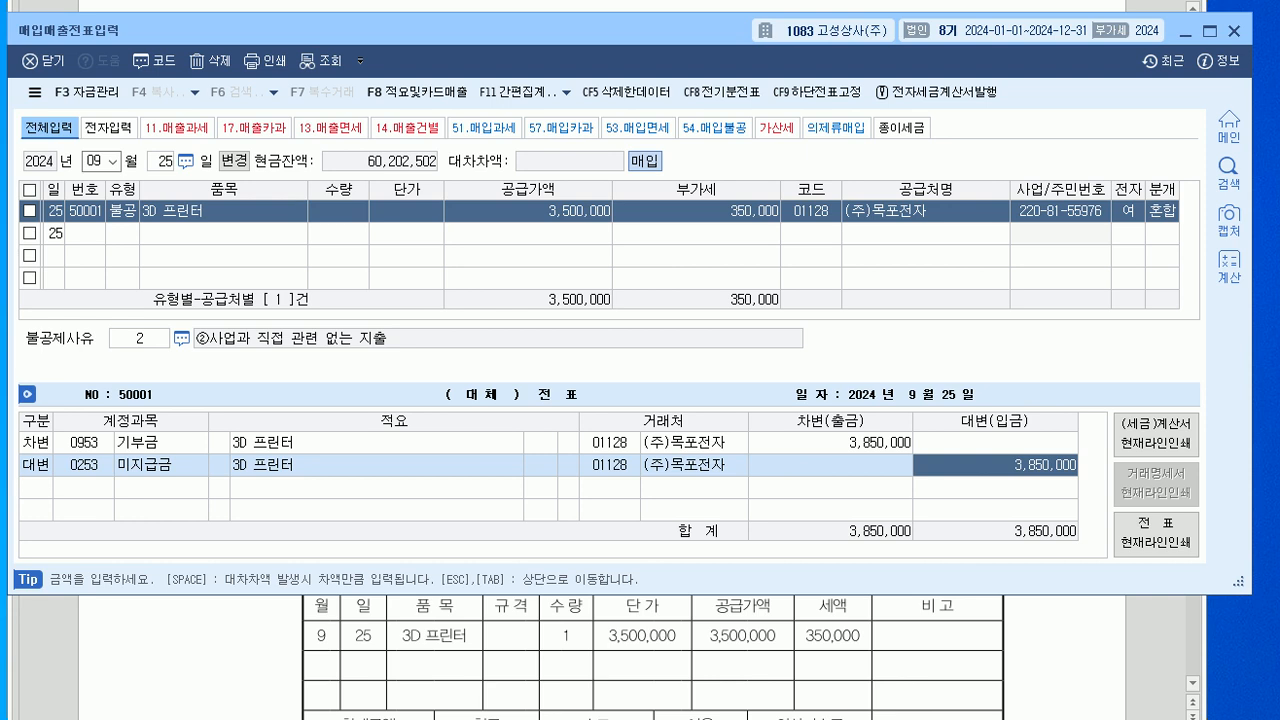
- Consult exam question 5 in the exam document and start an October 6 purchase entry with VAT type 57 (카과)
key(alt+Tab)
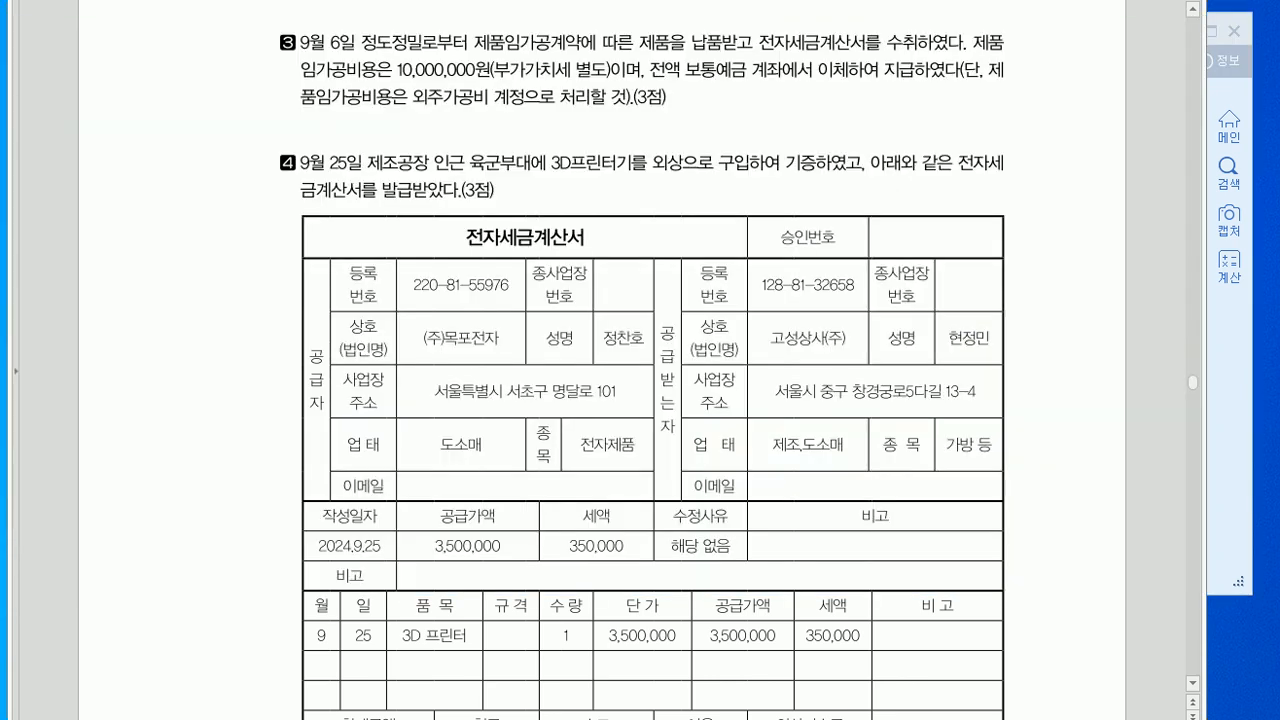
scroll(640, 400, down, 10)
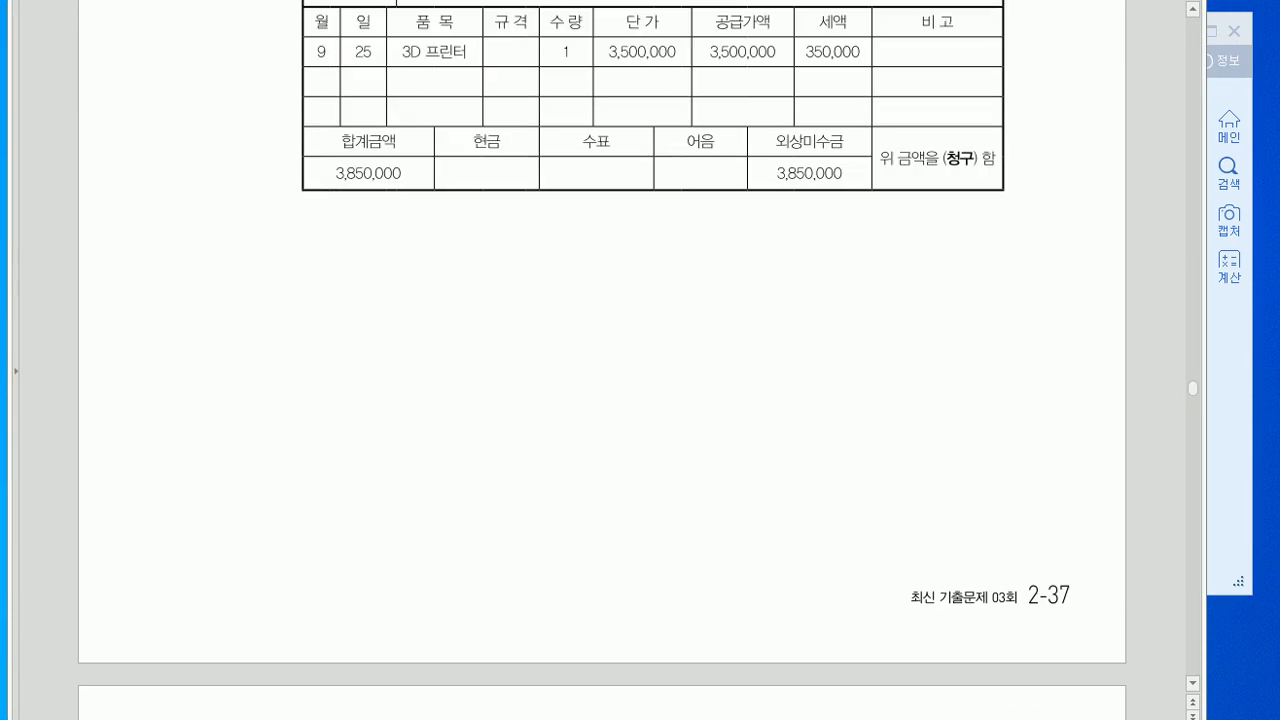
scroll(640, 400, down, 3)
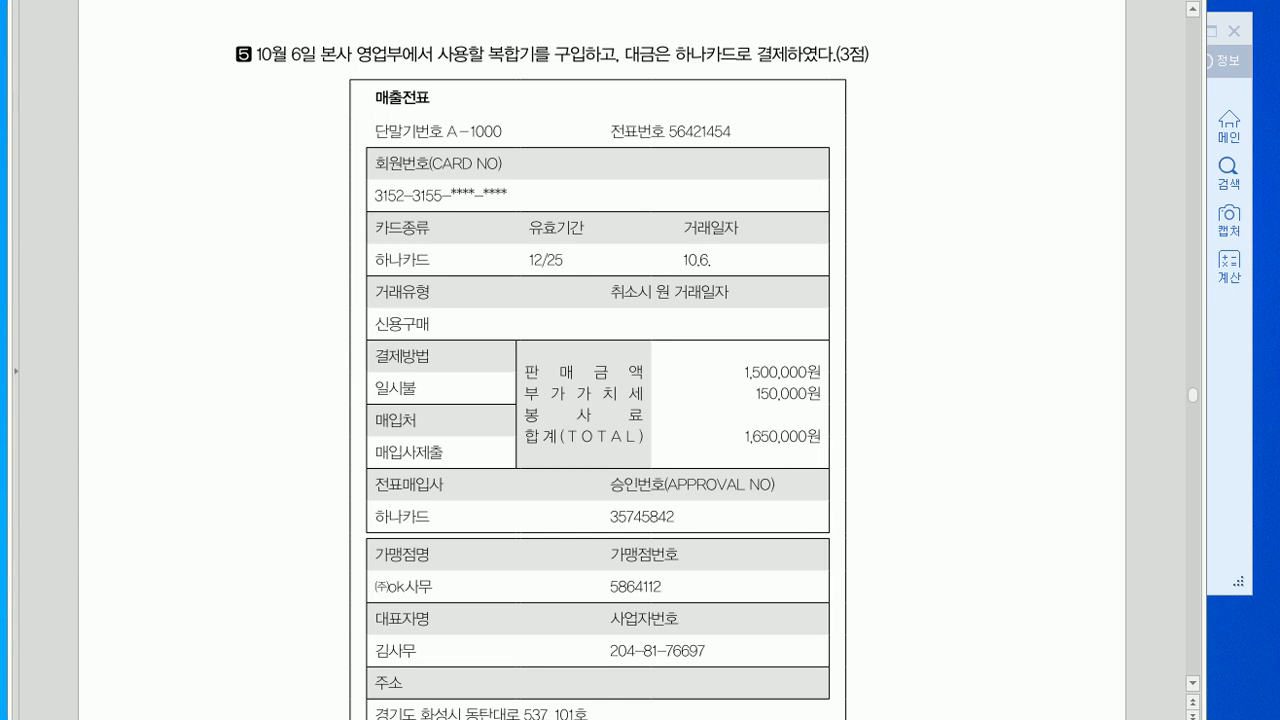
key(alt+Tab)
key(Escape)
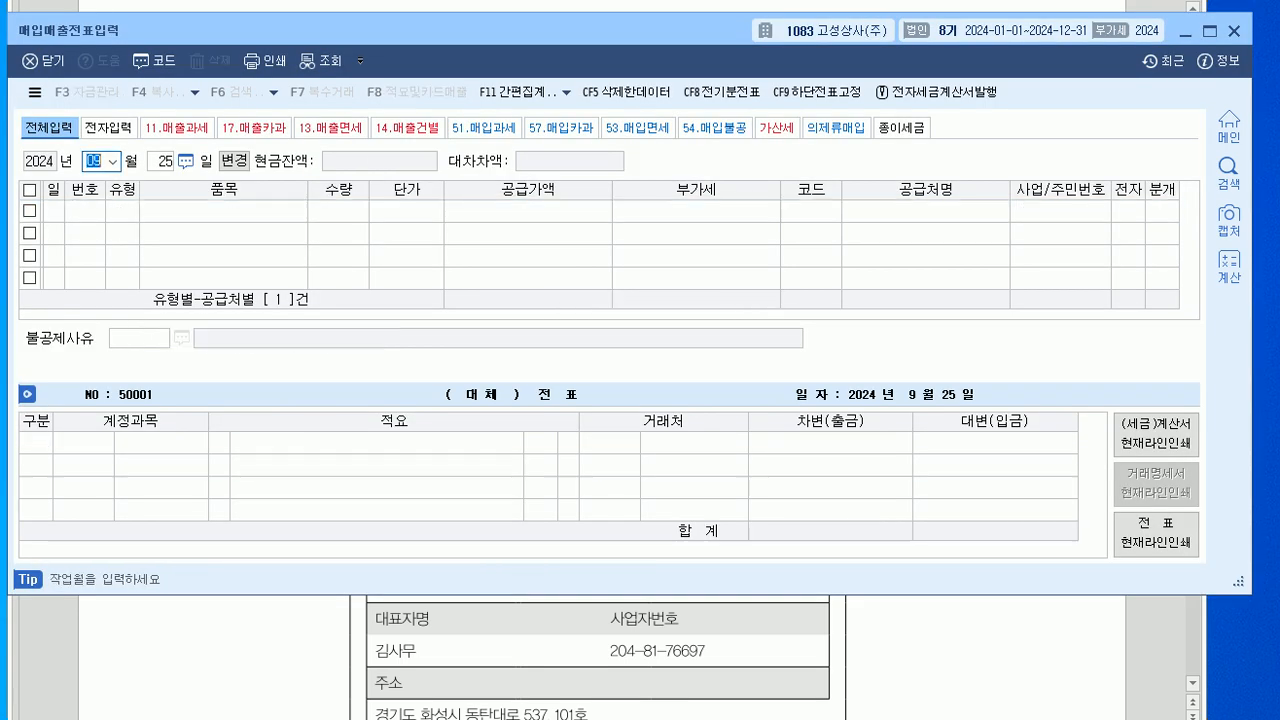
text(106)
key(Return)
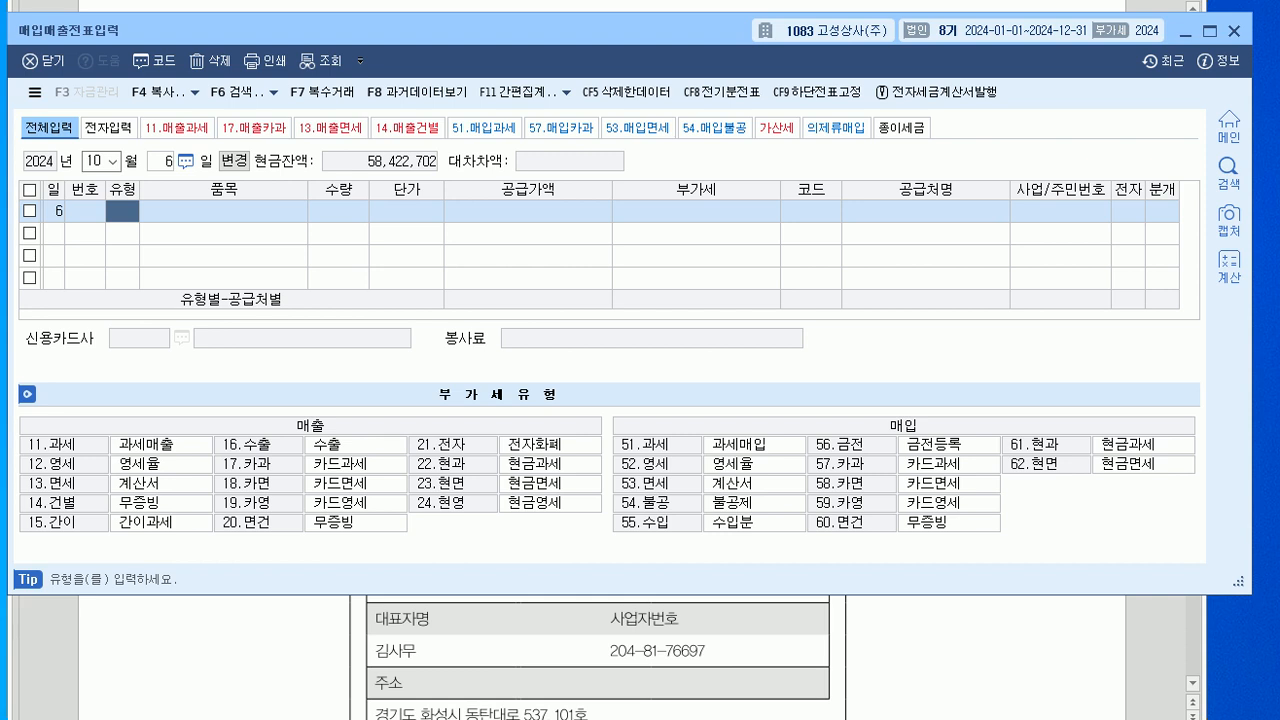
text(57)
key(Return)
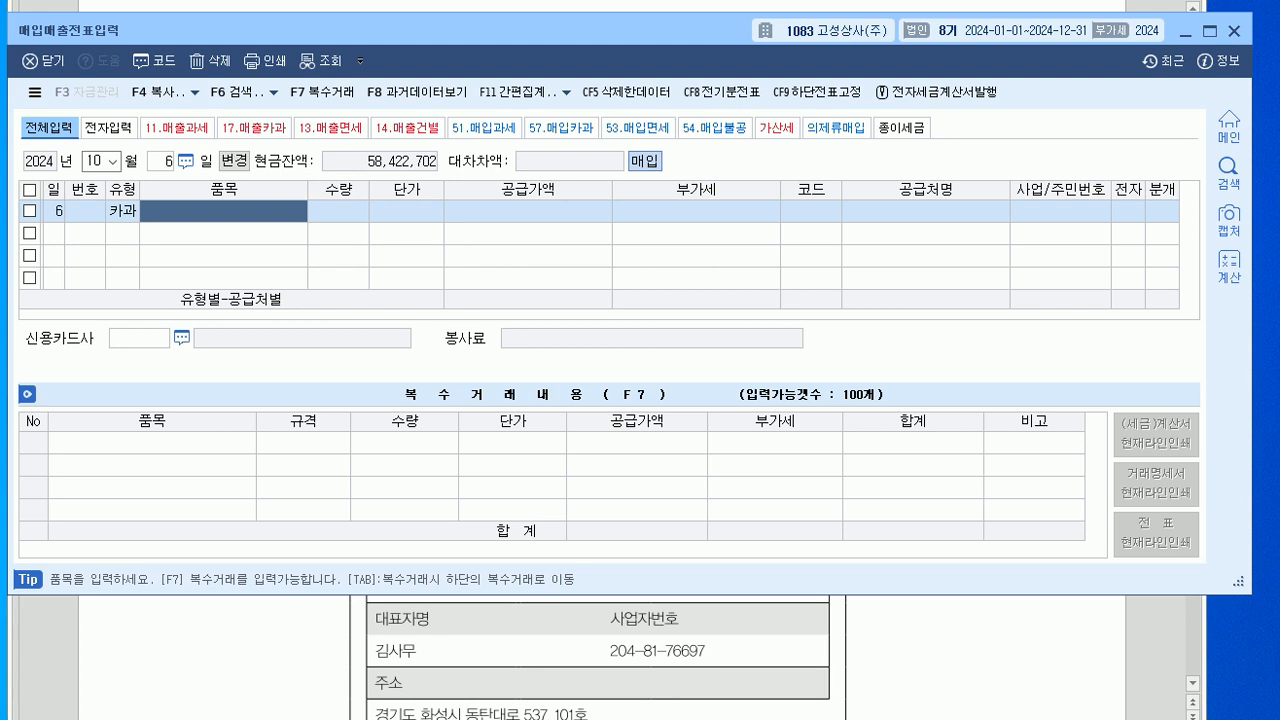
- Enter 복합기 as the item of the October 6 entry, with a VAT-inclusive amount of 1,650,000 as the supply value
key(BackSpace)
key(BackSpace)
text(복합기)
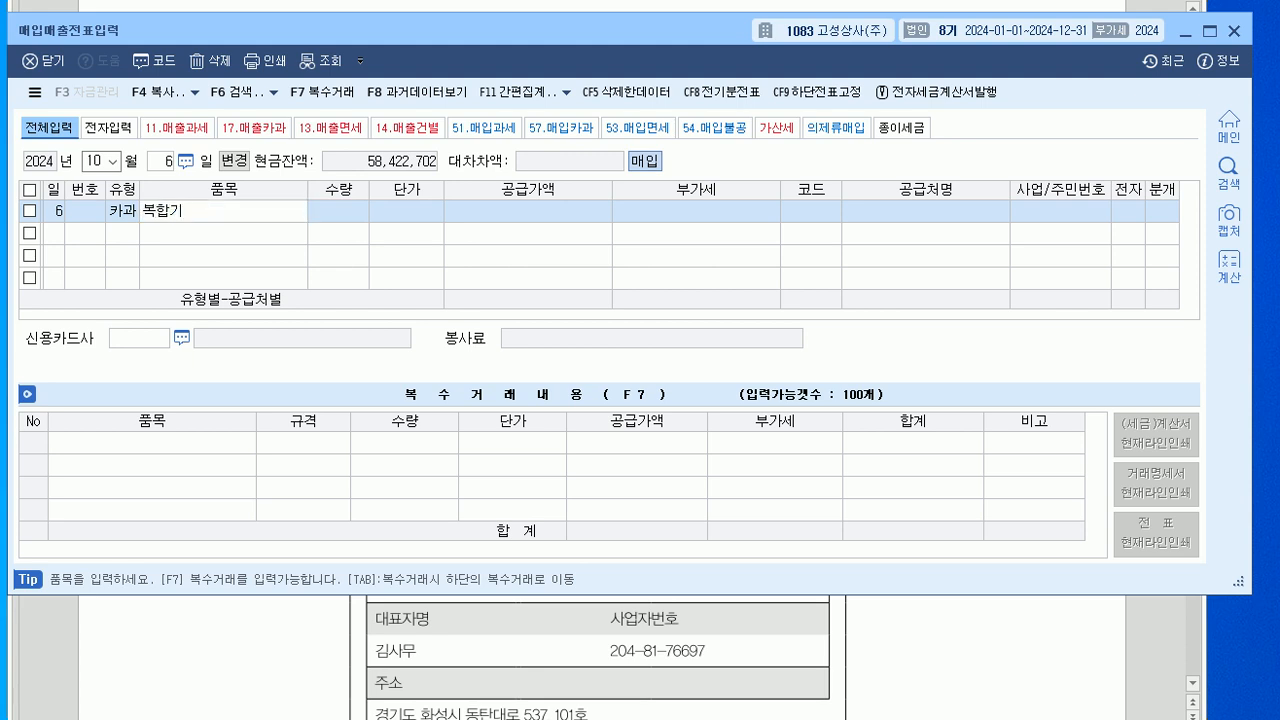
key(Return)
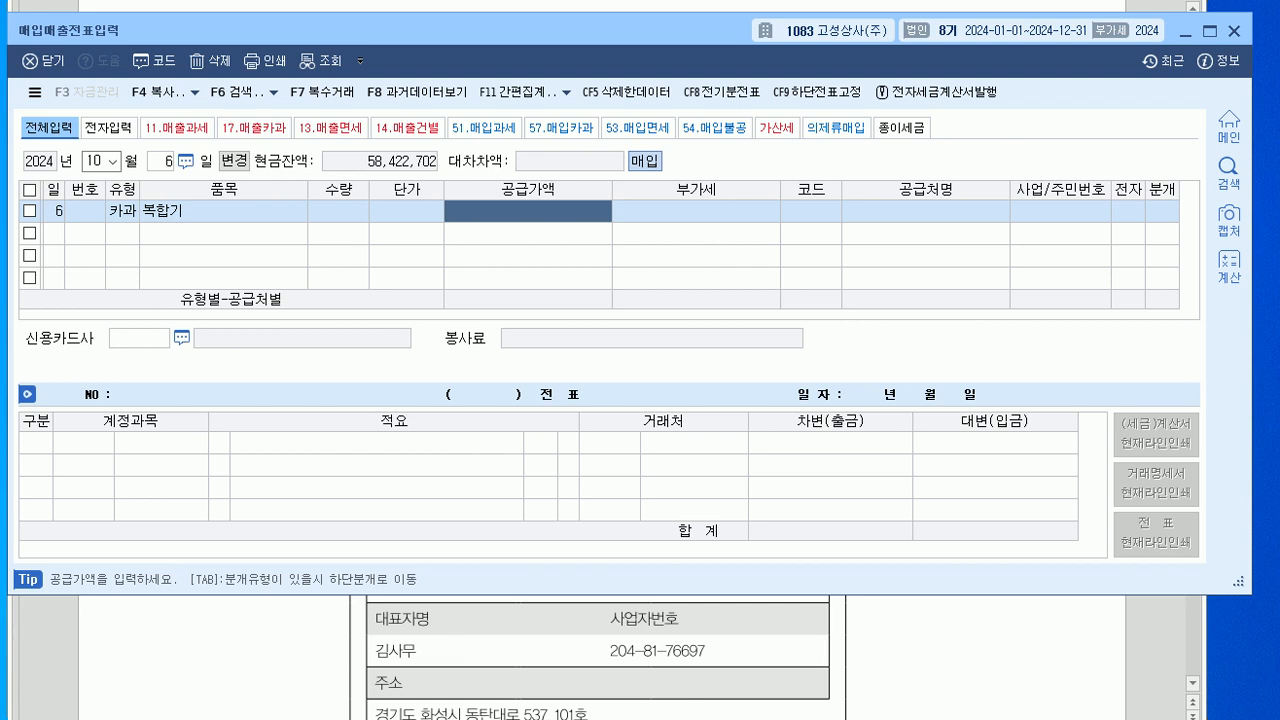
text(1500000)
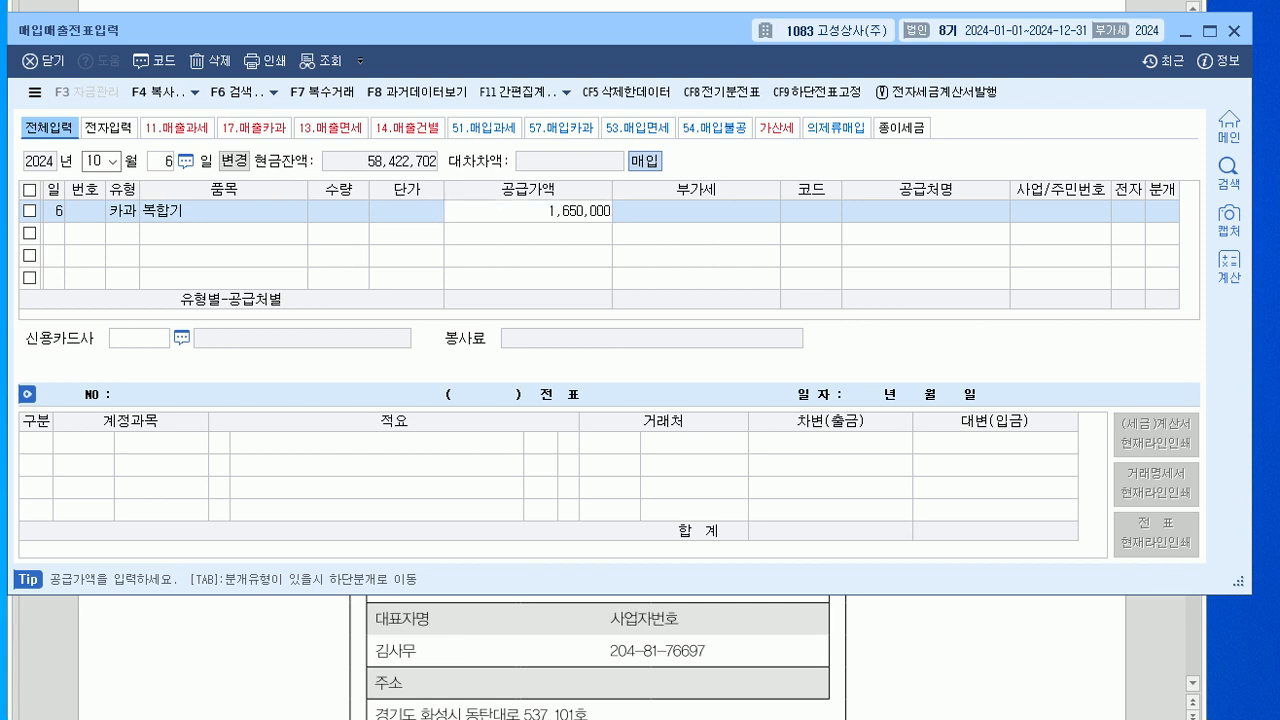
key(Return)
key(Return)
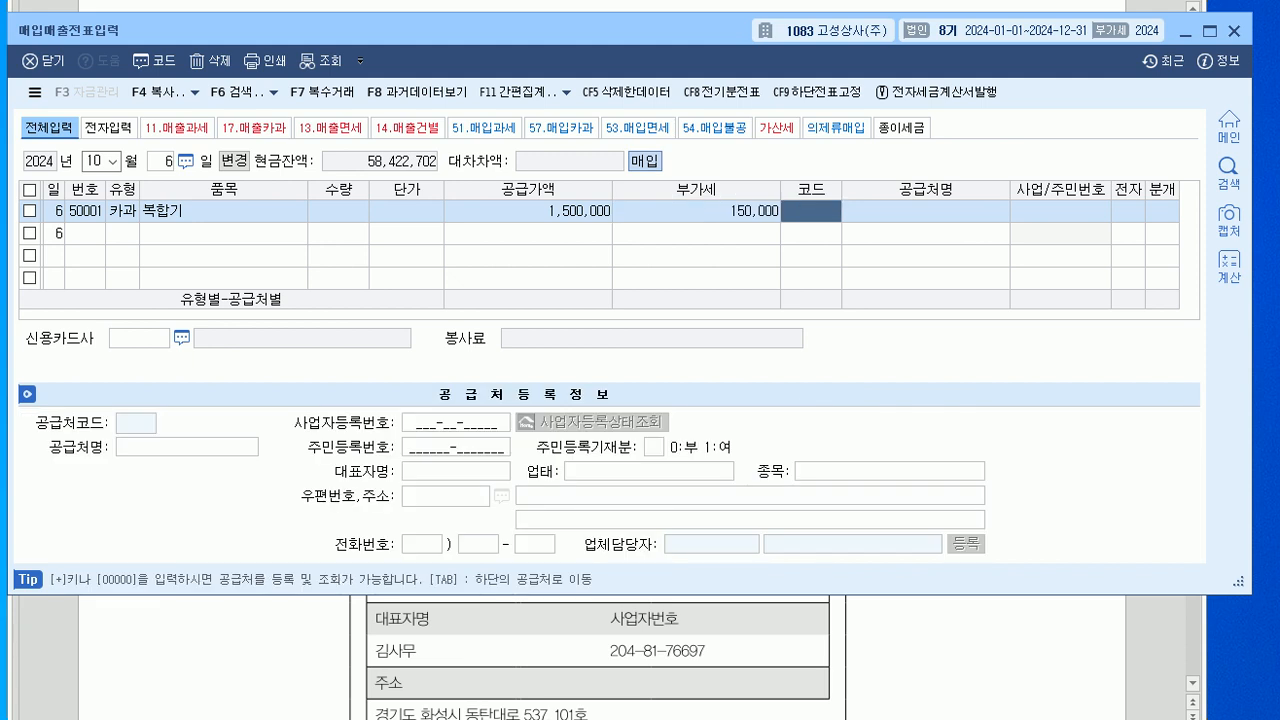
- Look up 사무 to assign (주)OK사무 as the 복합기 supplier, and choose 하나카드 as the credit card company
text(사무)
key(Return)
key(Return)
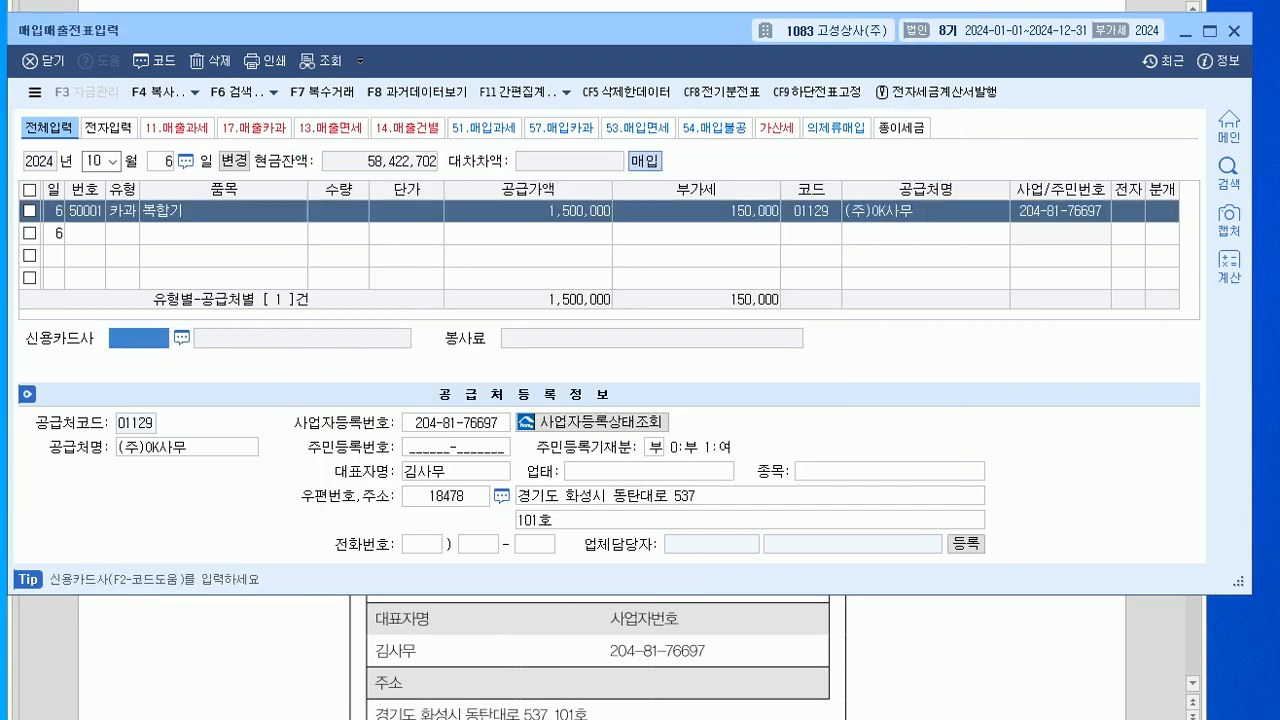
key(F2)
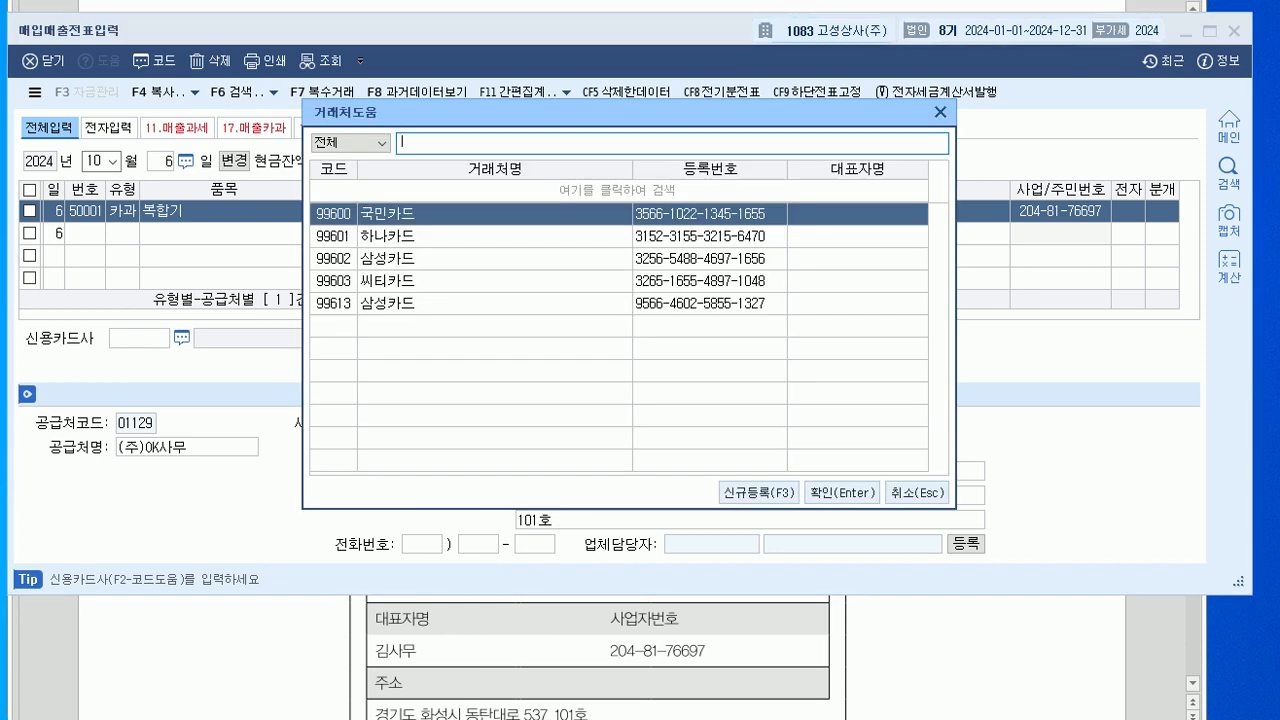
key(Down)
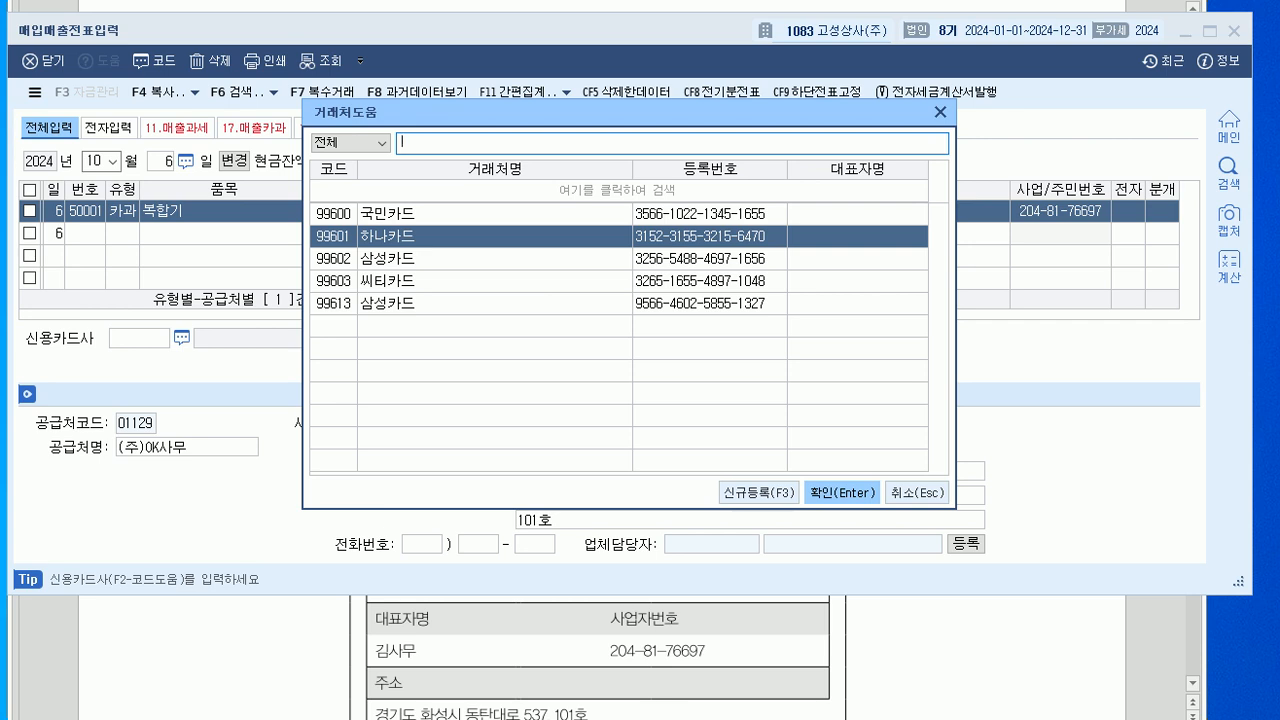
key(Return)
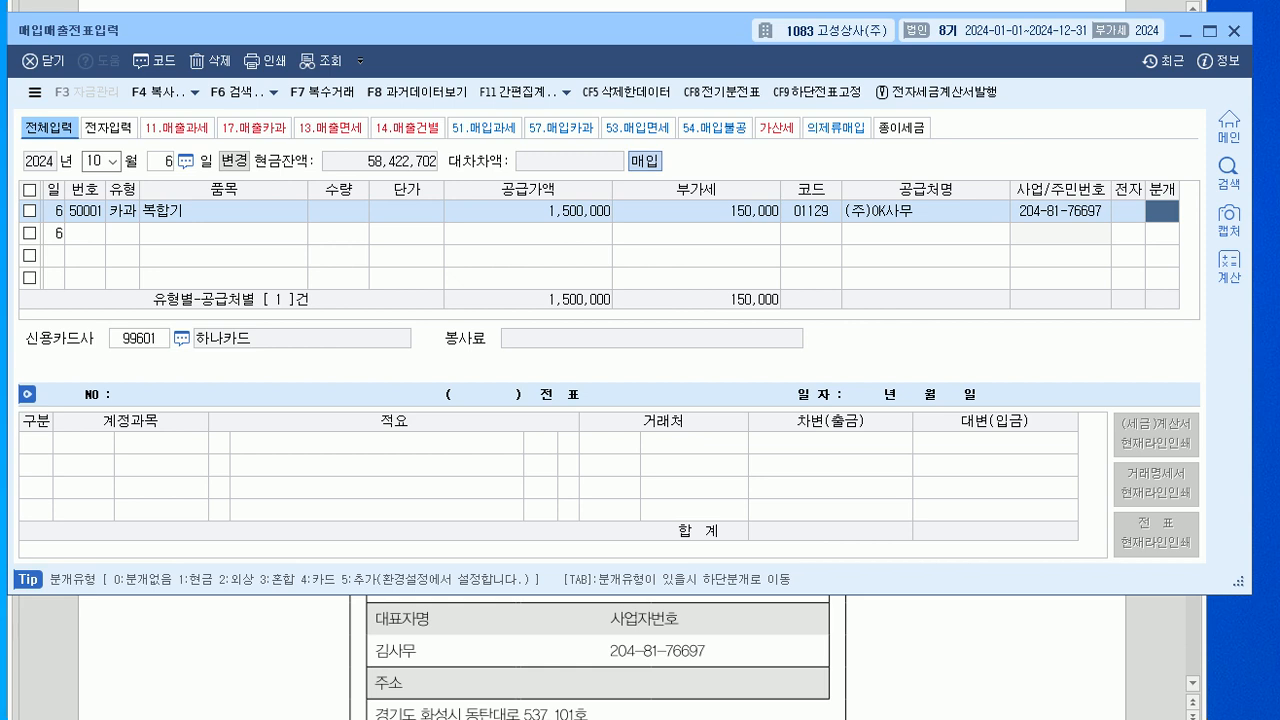
- Set the October 6 entry's journal type to 4 (카드) and replace the 원재료 debit account with 비품 (0212)
text(4)
key(Return)
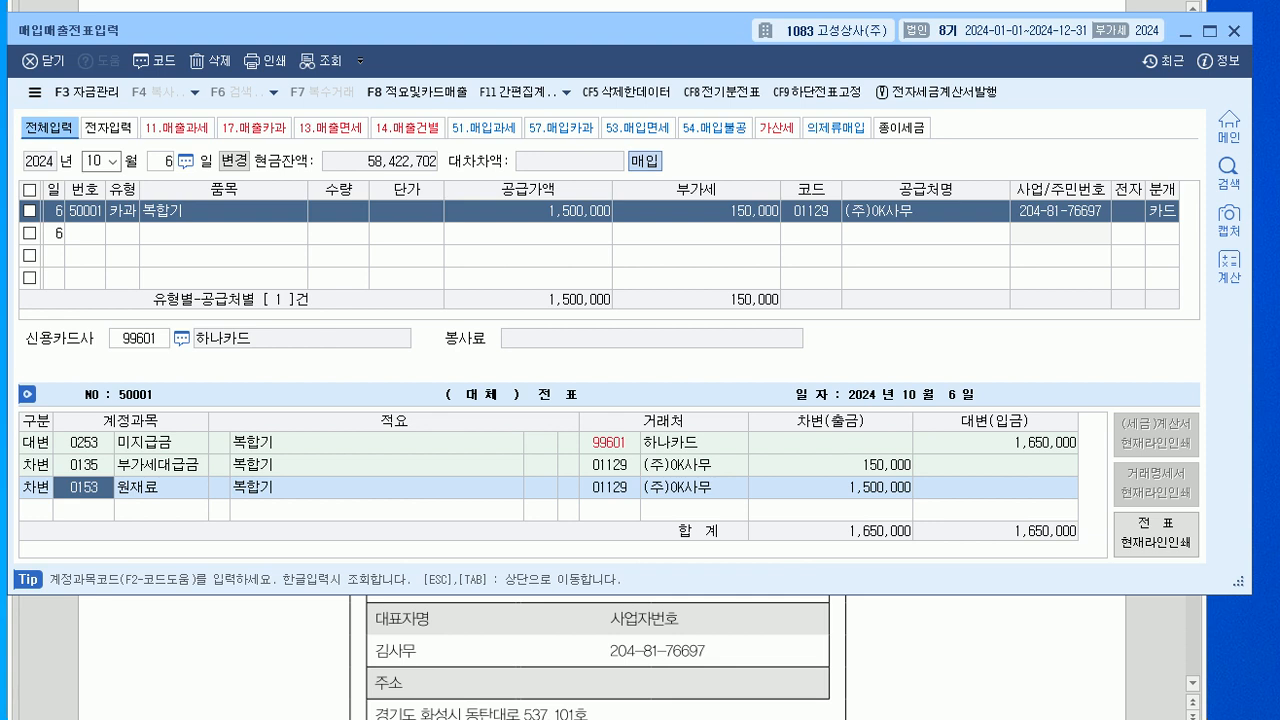
text(0212)
key(Return)
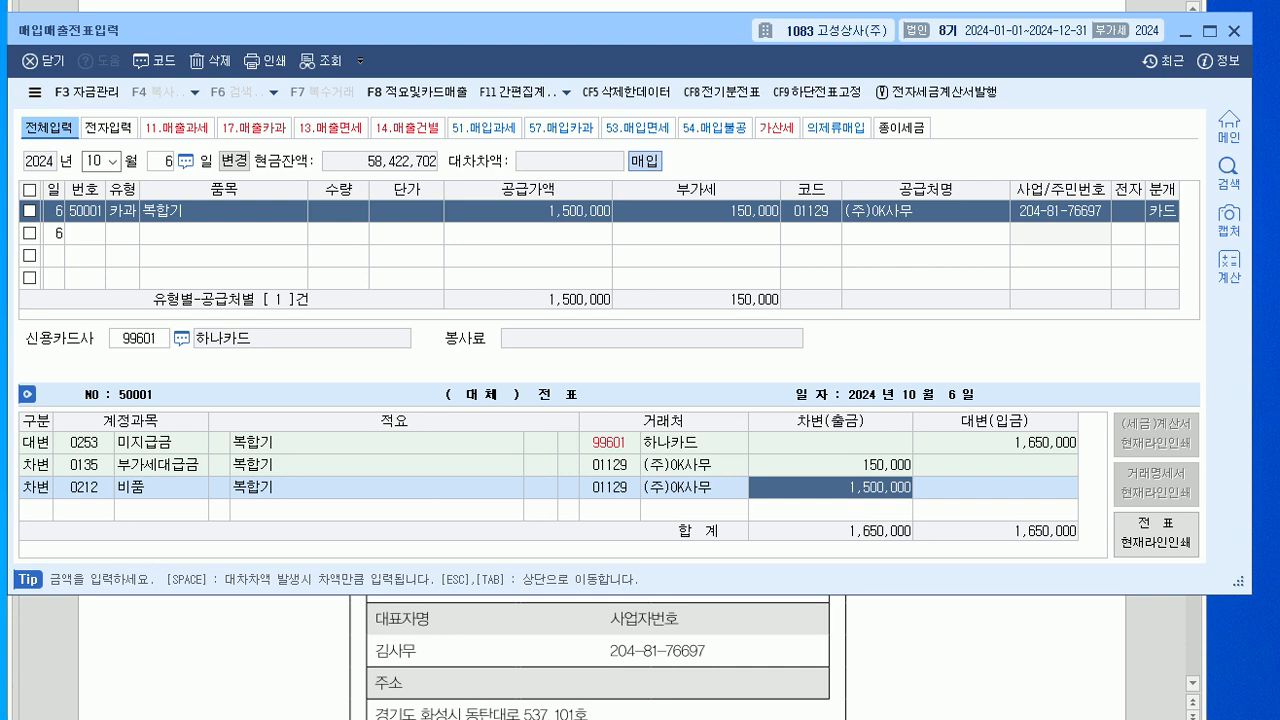
key(Return)
- Consult exam question 6 in the exam document and start a December 1 purchase entry with VAT type 51 (과세)
key(alt+Tab)
scroll(600, 400, down, 10)
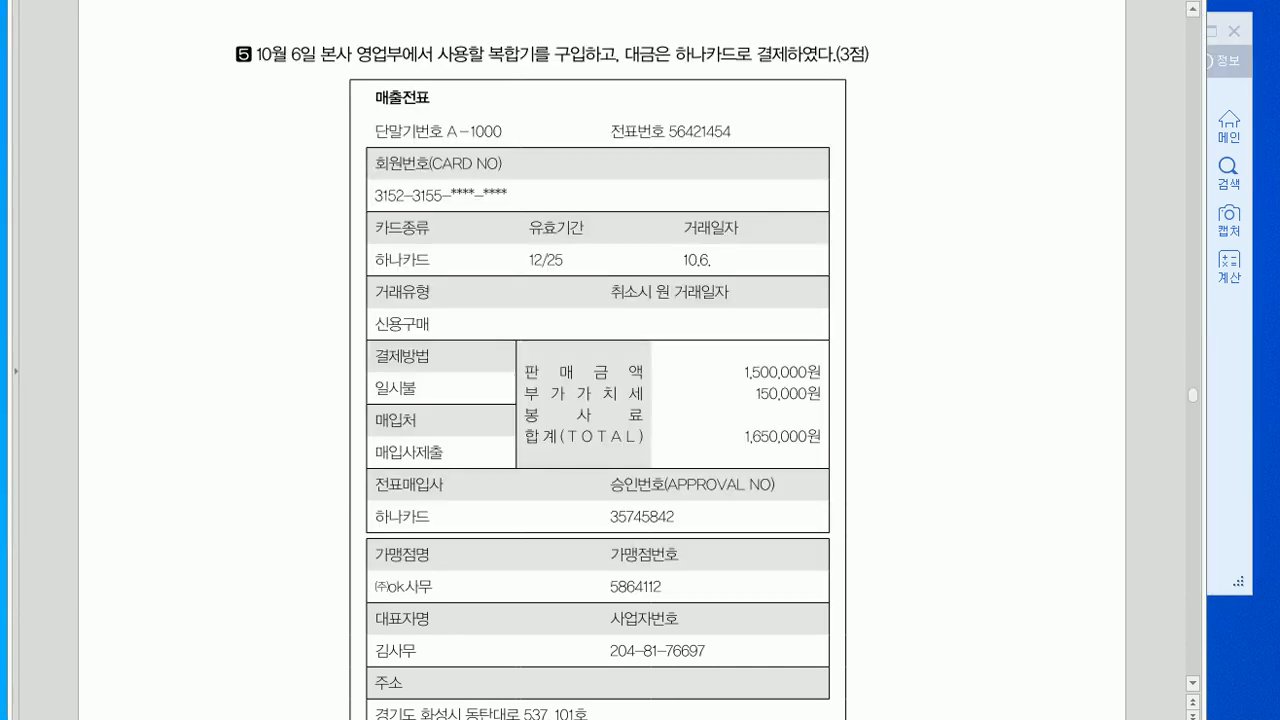
scroll(652, 418, down, 2)
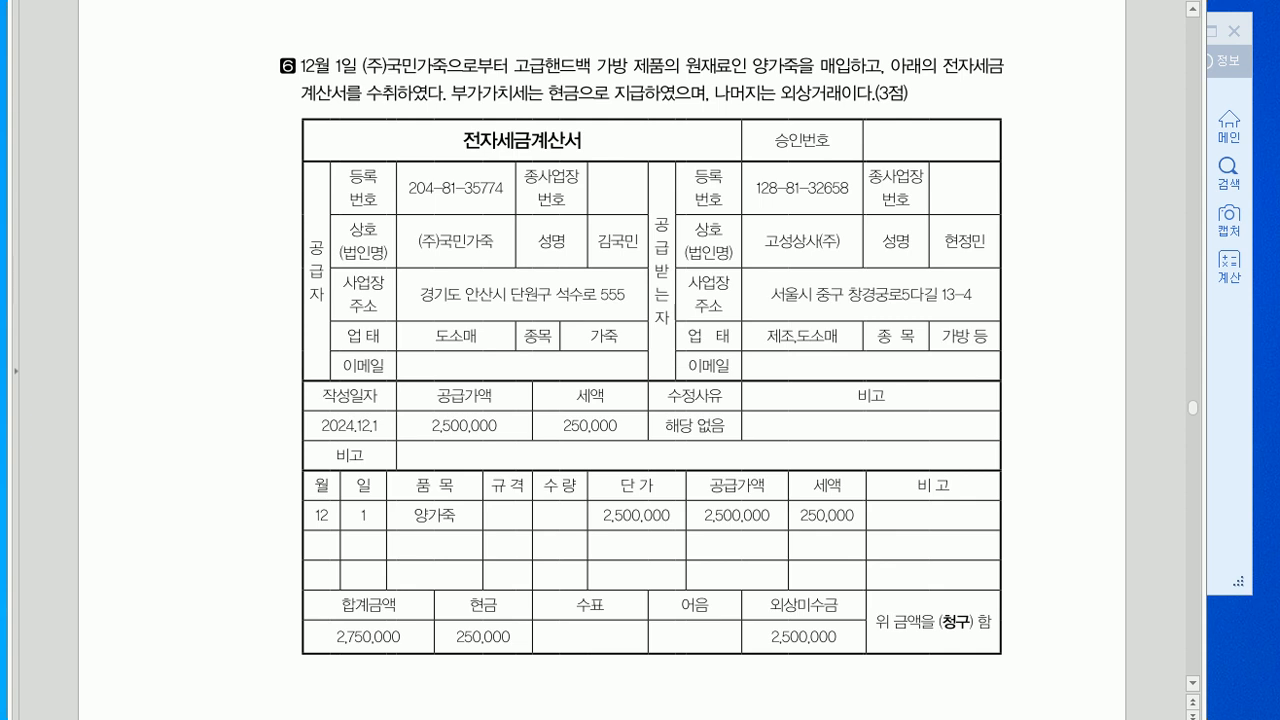
key(alt+Tab)
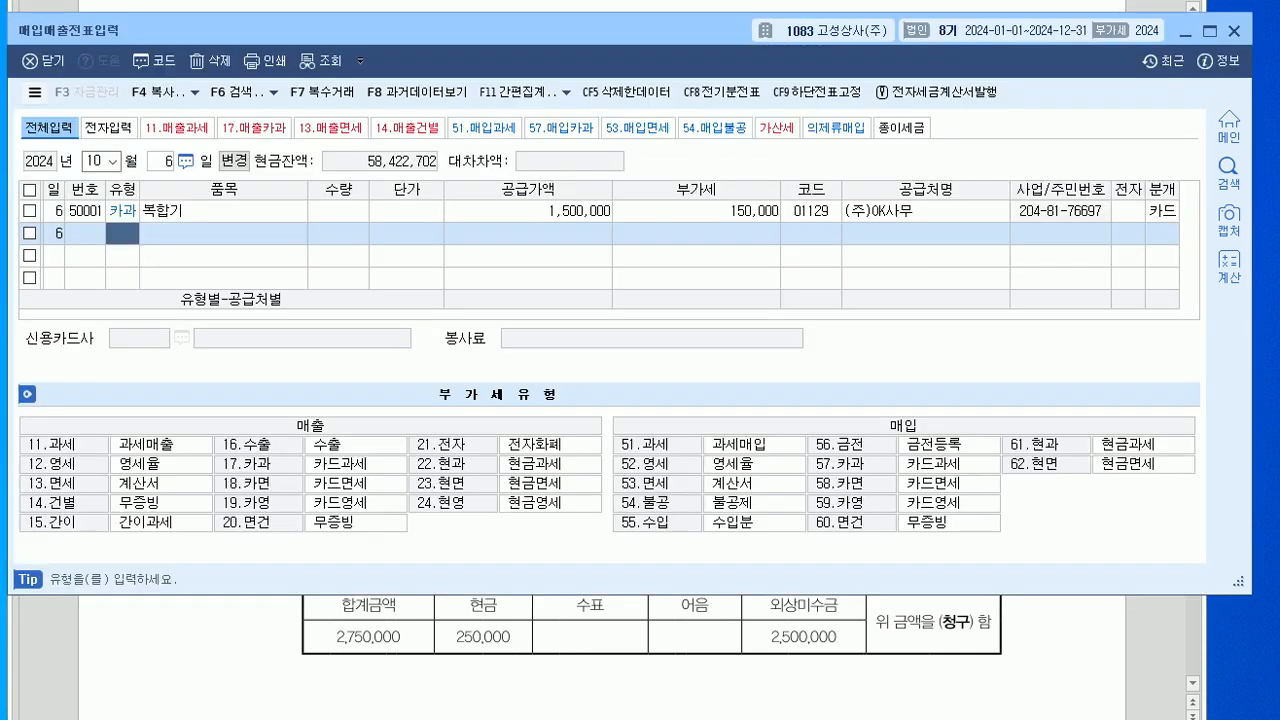
text(12)
key(Return)
text(1)
key(Return)
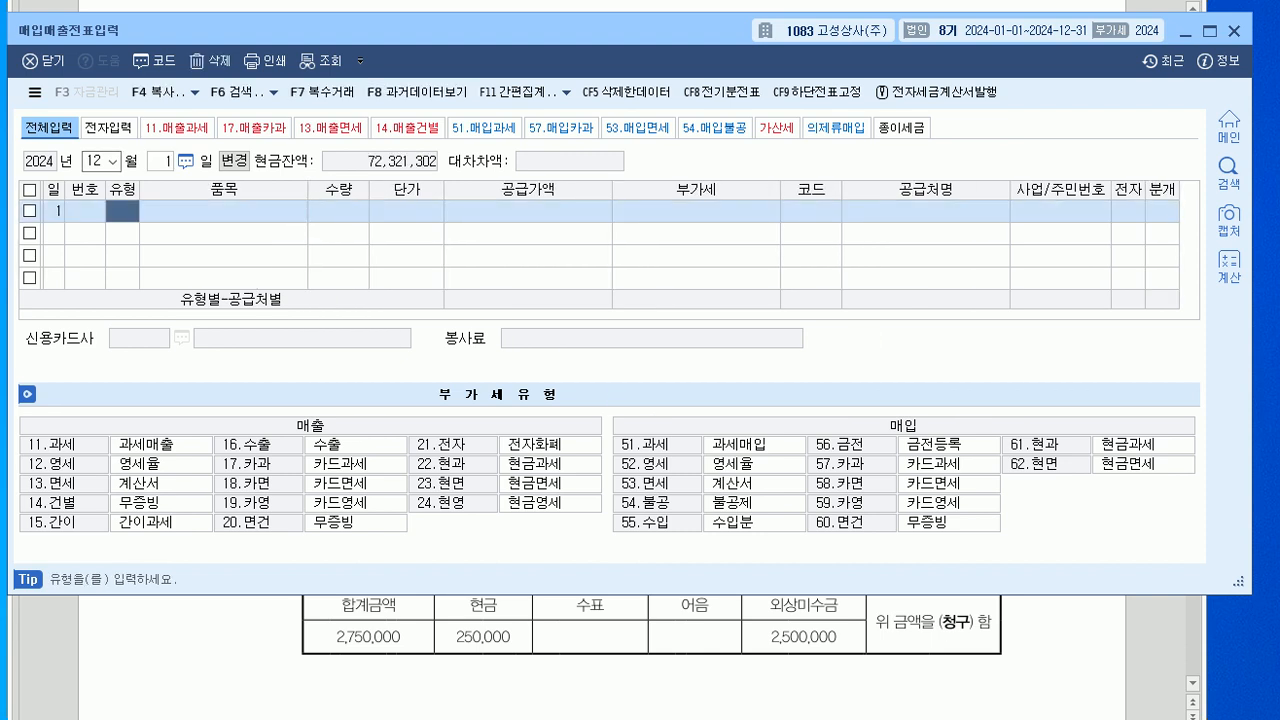
text(51)
key(Return)
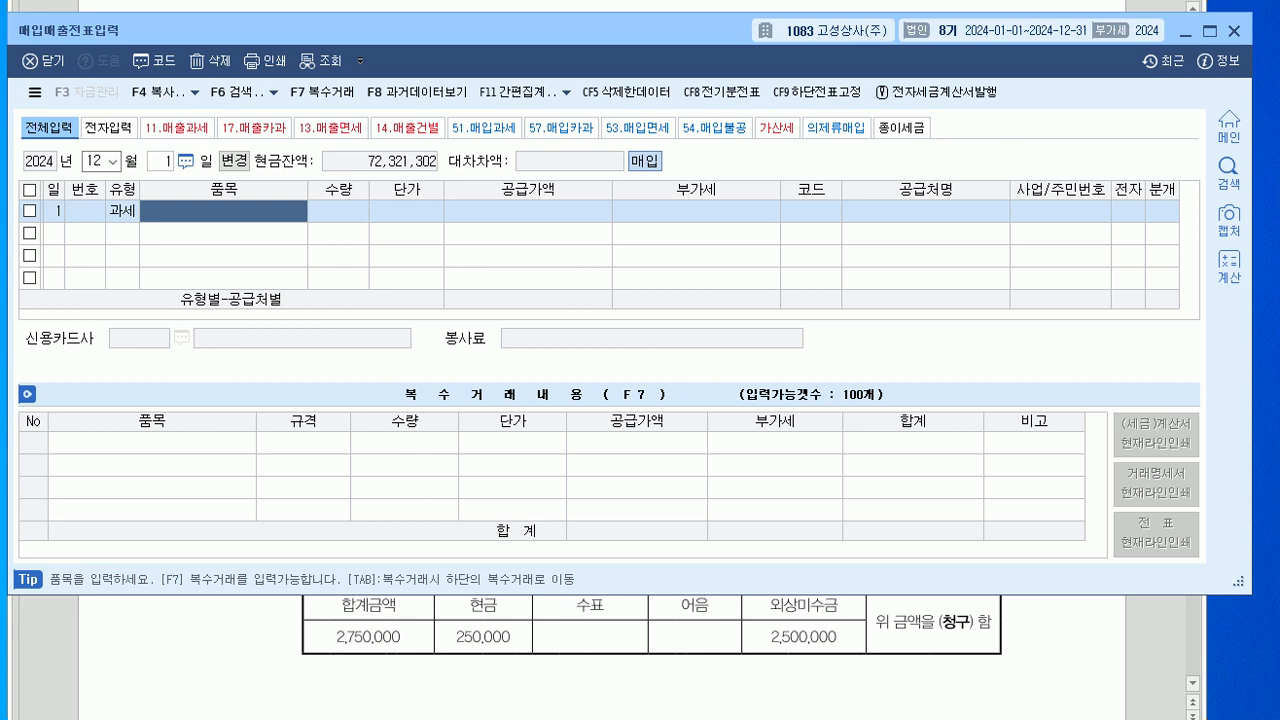
- Enter 양가죽 as the item of the December 1 entry, with a supply value of 2,500,000
text(양가죽)
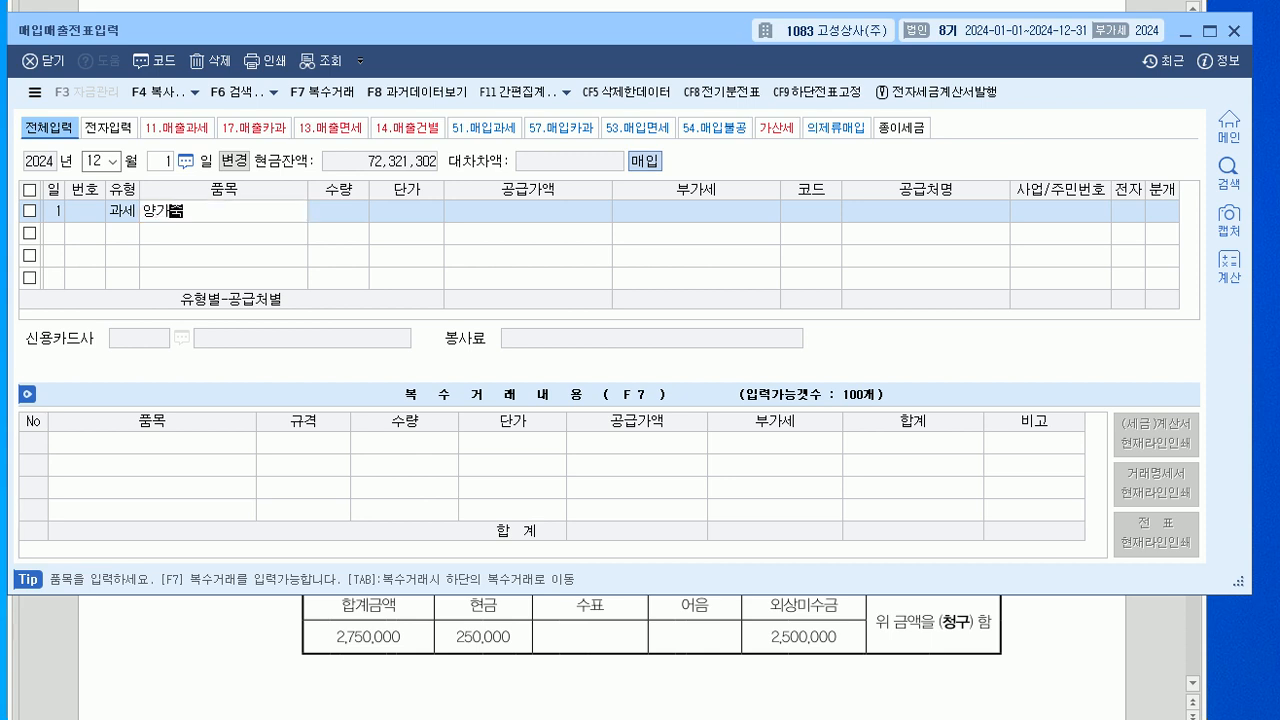
key(Return)
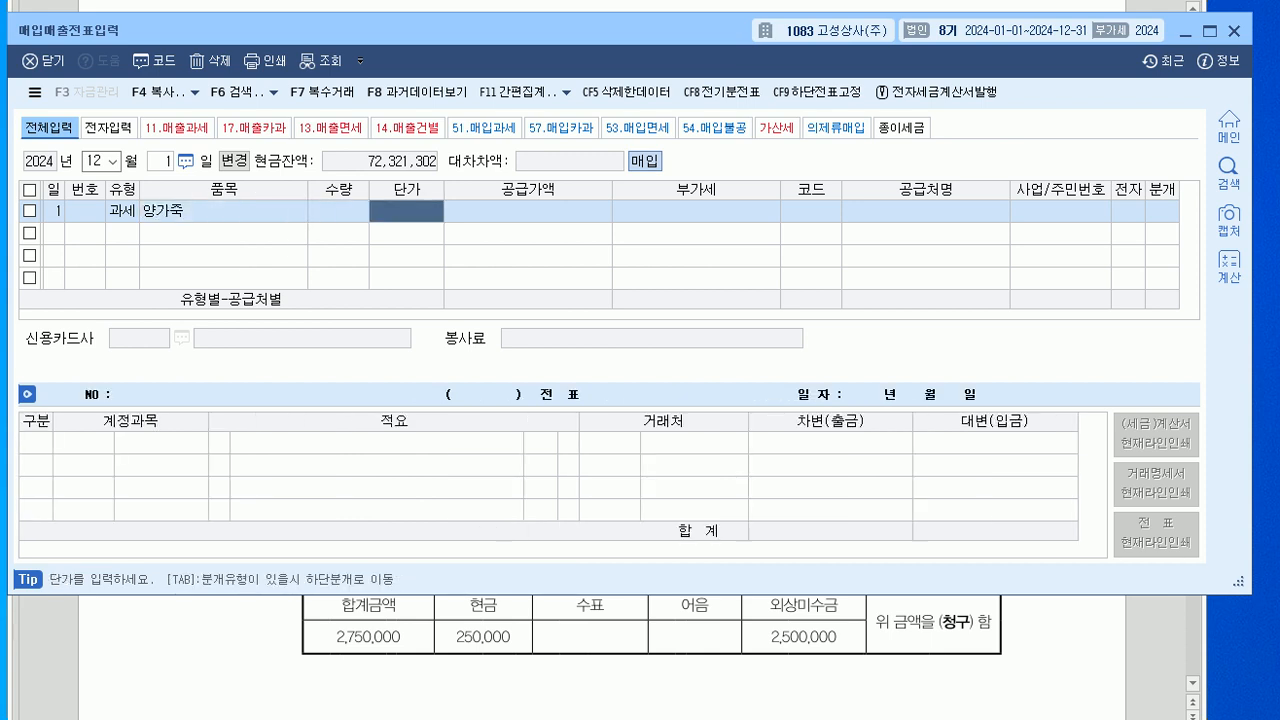
key(Return)
text(2,500)
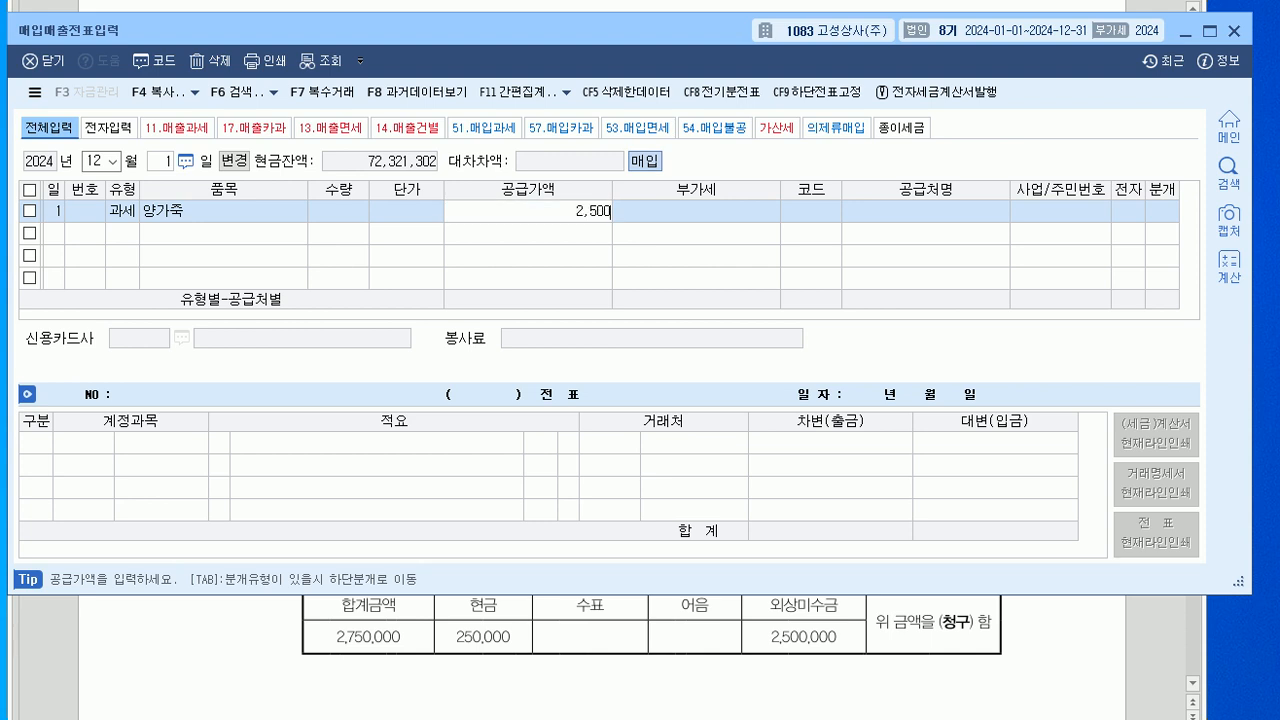
text(,000)
key(Return)
key(Return)
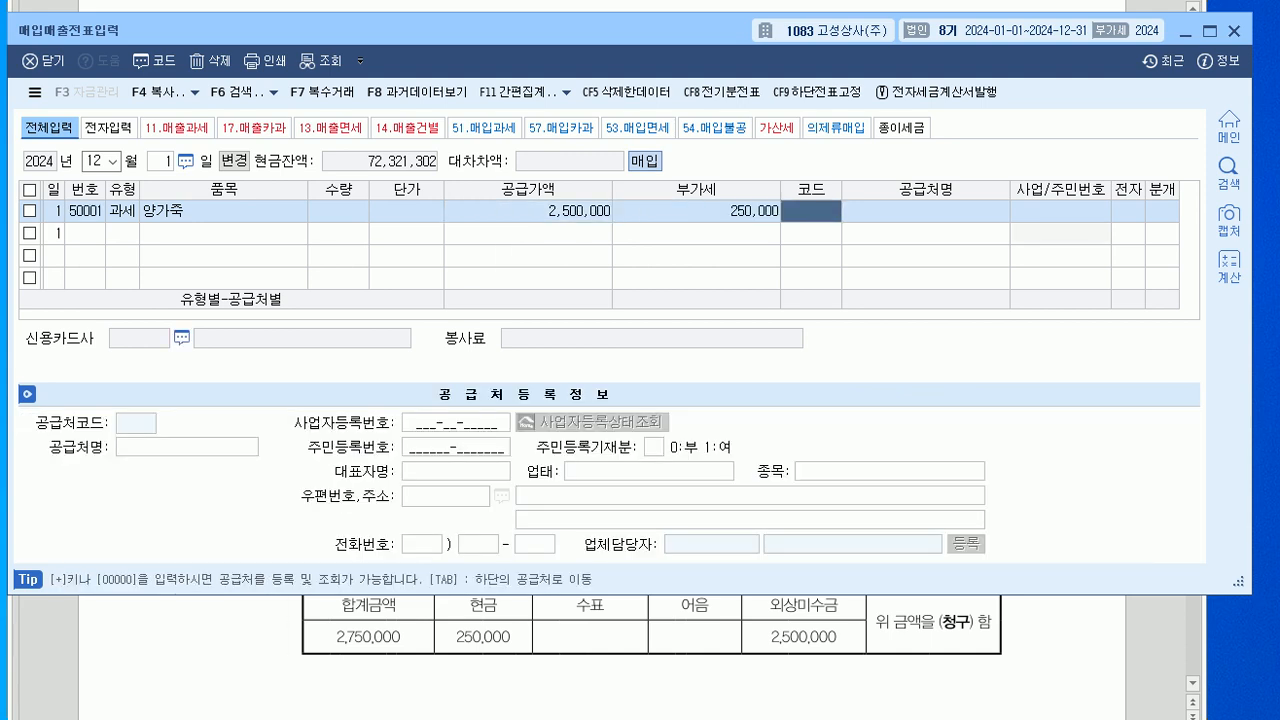
- Look up 국민 to assign (주)국민가죽 as the 양가죽 supplier
text(국민)
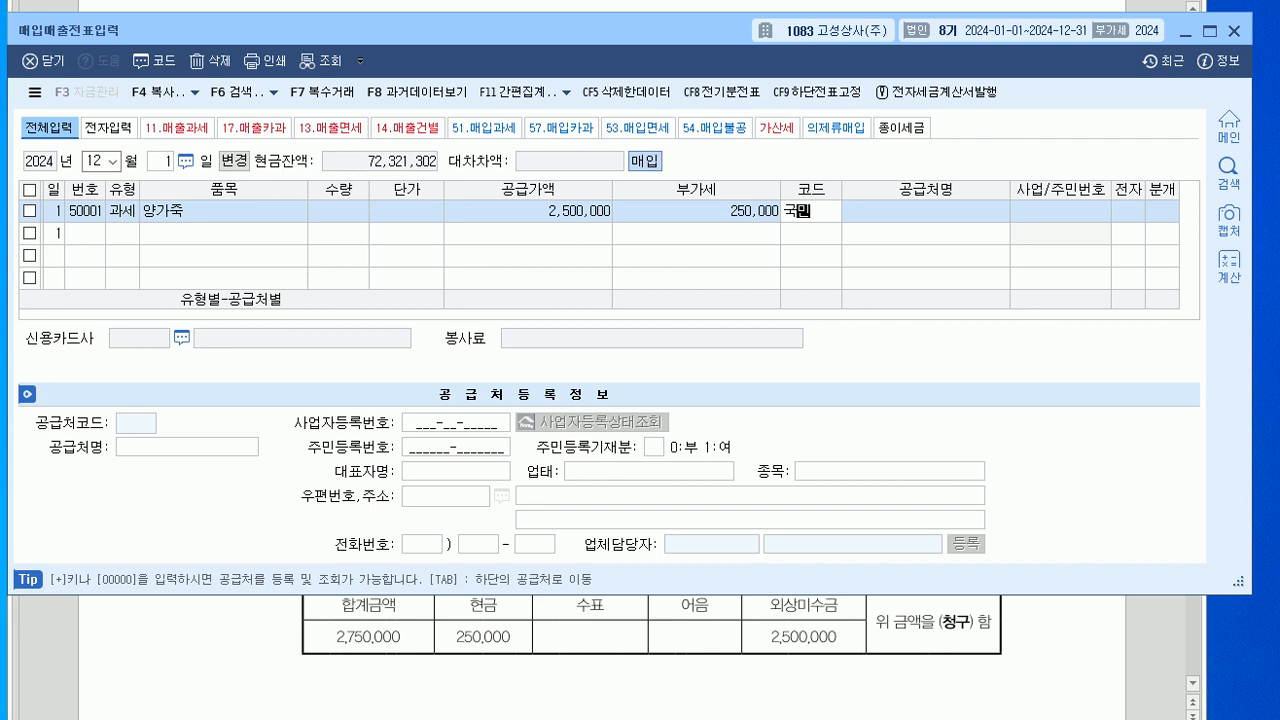
key(Return)
key(Return)
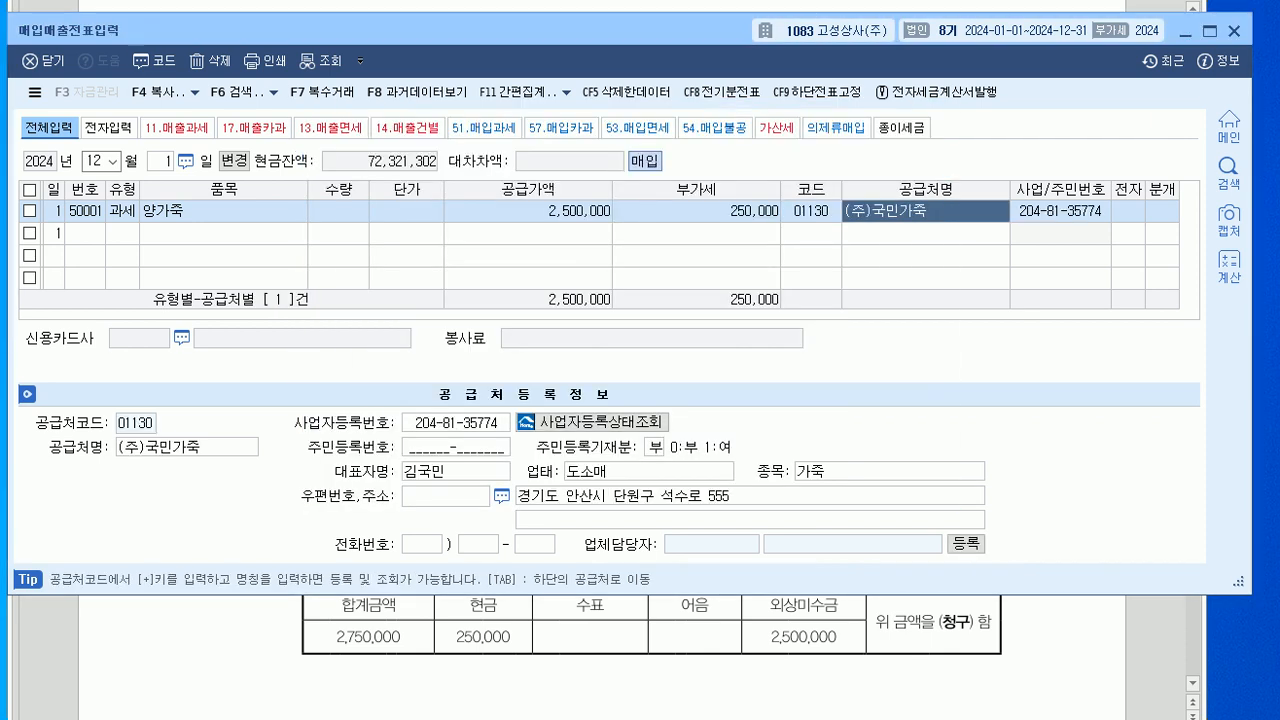
- Mark the 양가죽 purchase as an electronic invoice (여) and set its journal type to 3 (혼합)
key(Return)
text(1)
key(Return)
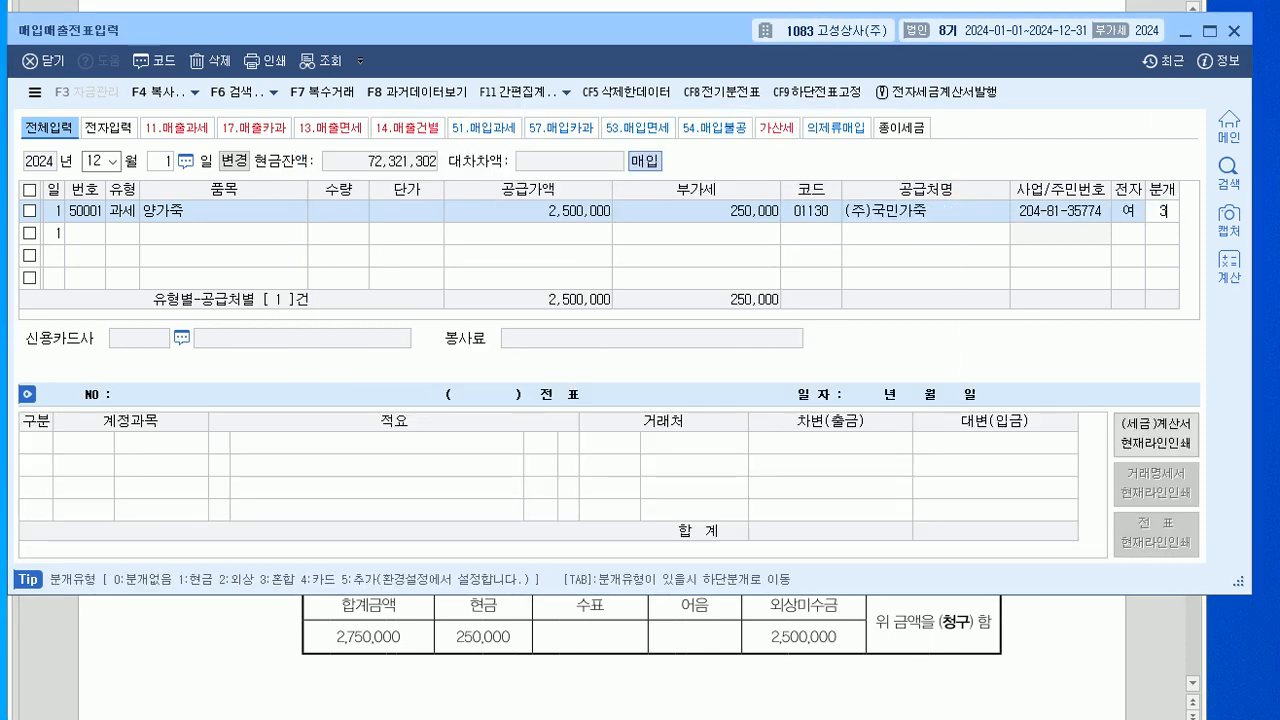
key(Return)
key(Return)
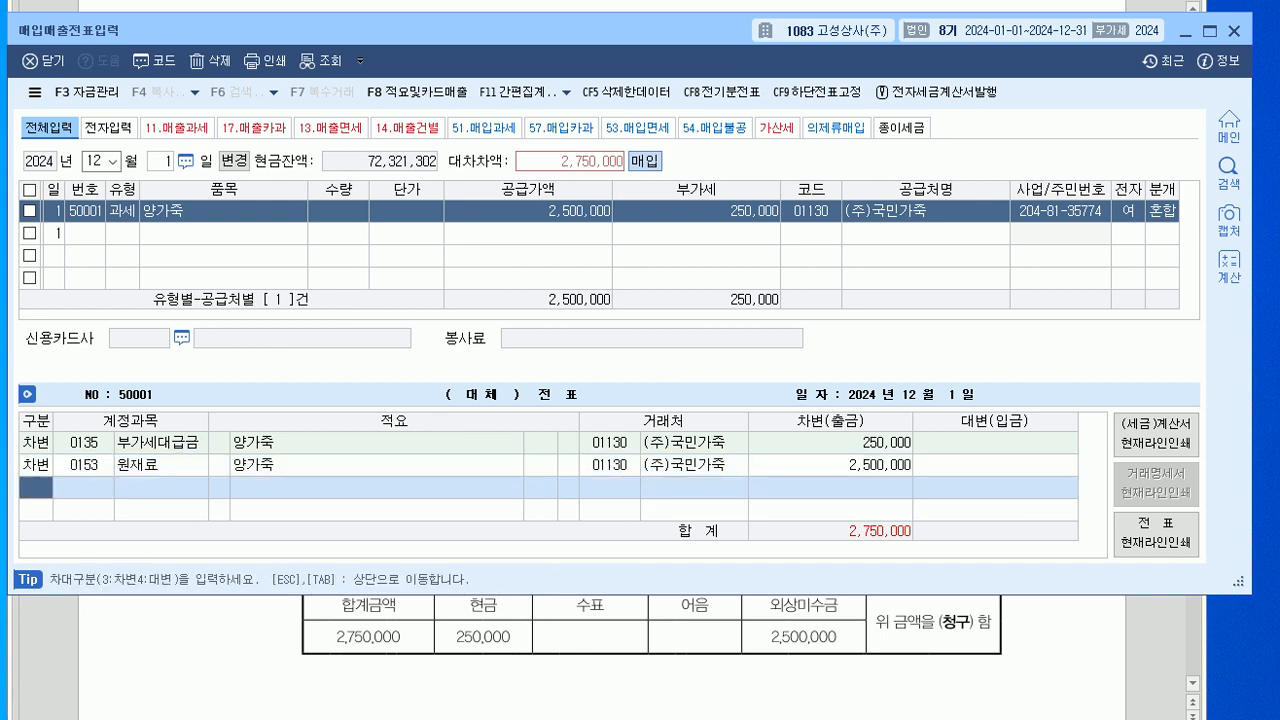
- Add a credit line for 현금 (0101) of 250,000 to the December 1 journal
text(4)
key(Return)
text(101)
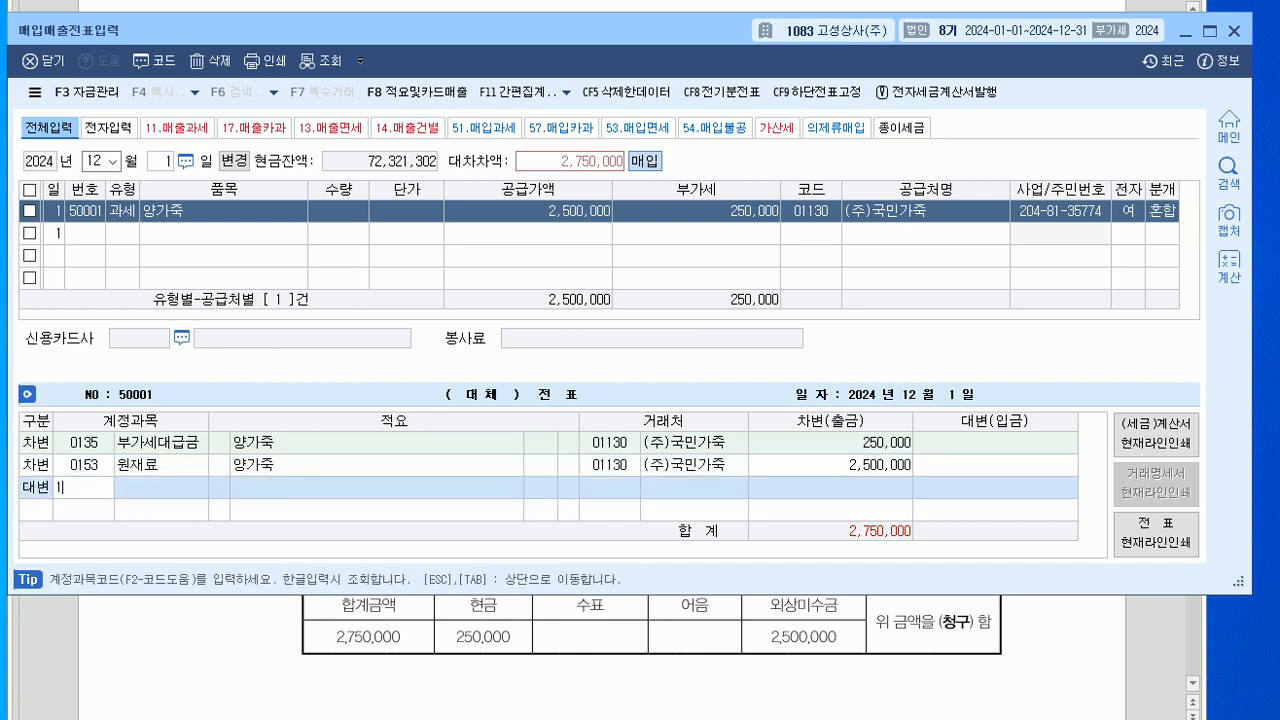
key(Return)
text(250000)
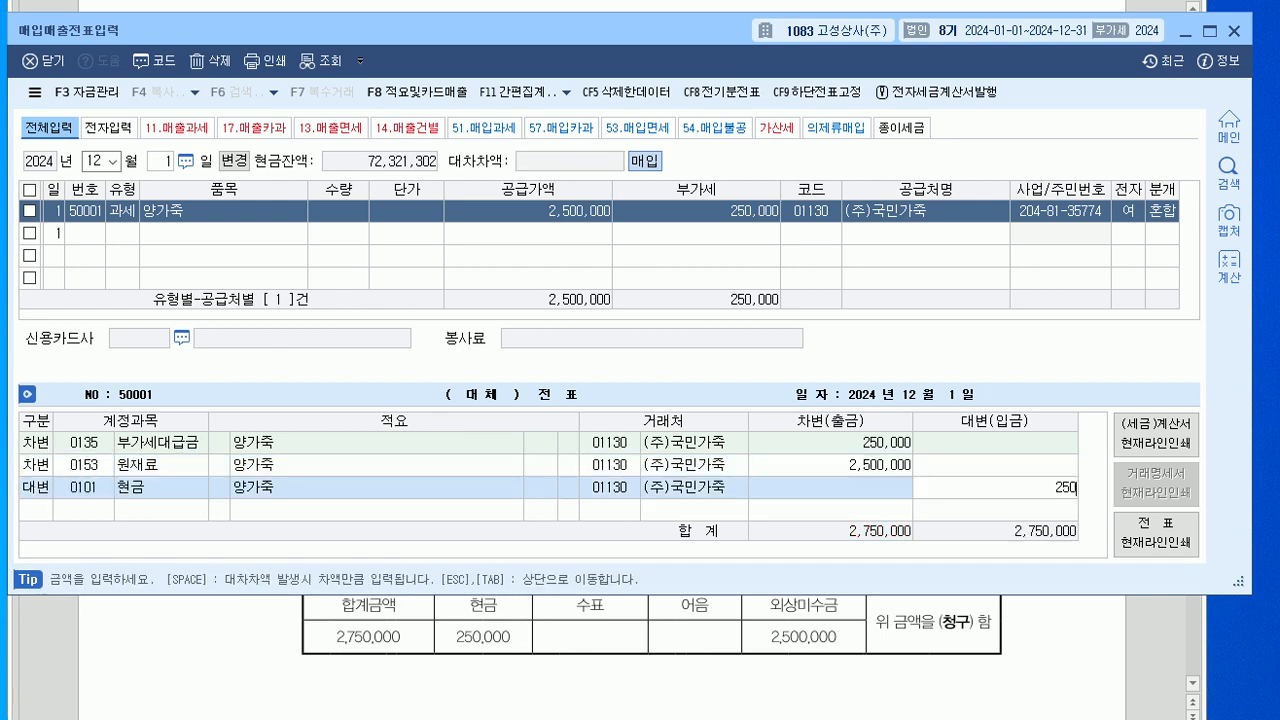
key(Return)
- Add a credit line for 외상매입금 (0251) covering the remaining balance of the December 1 journal
text(4)
key(Return)
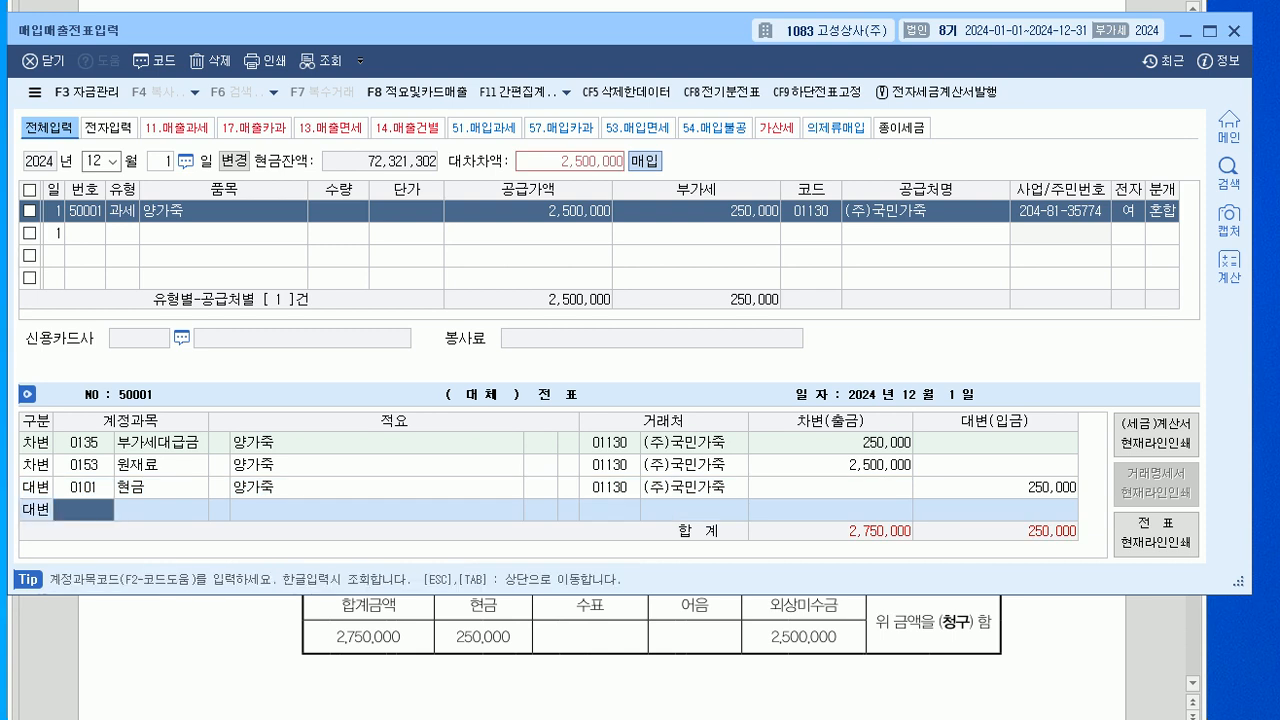
text(2)
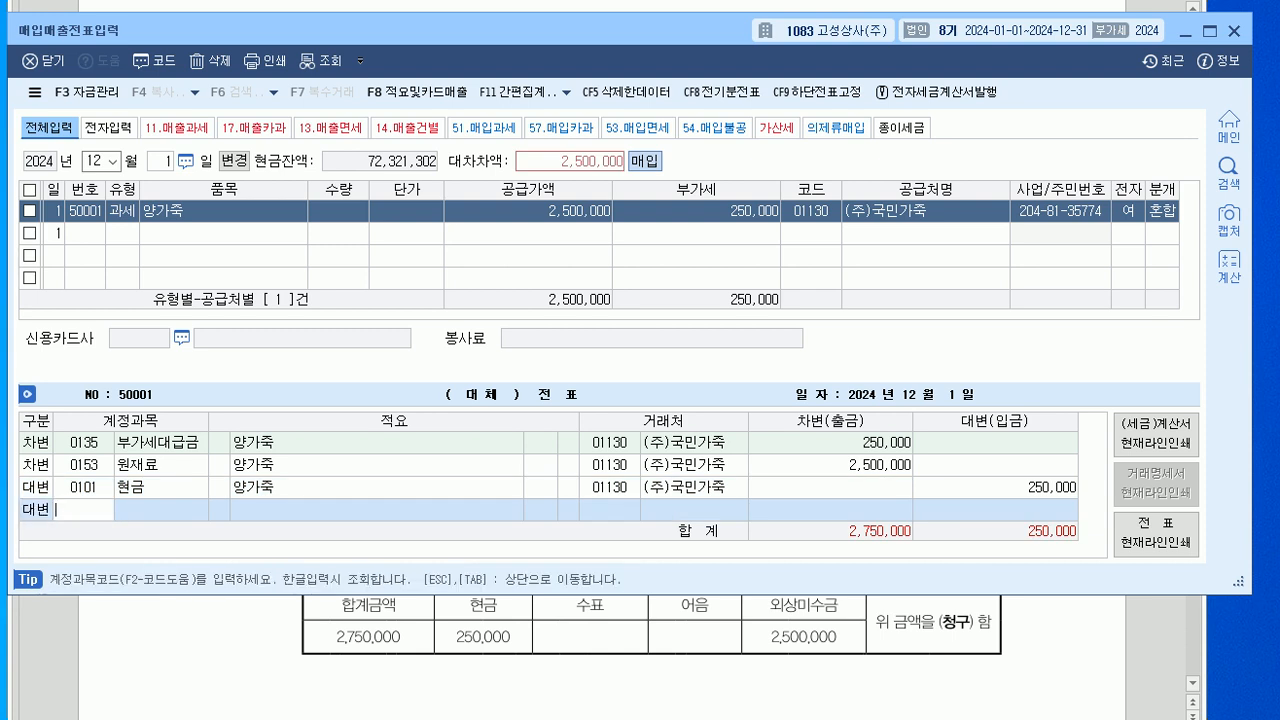
text(51)
key(Return)
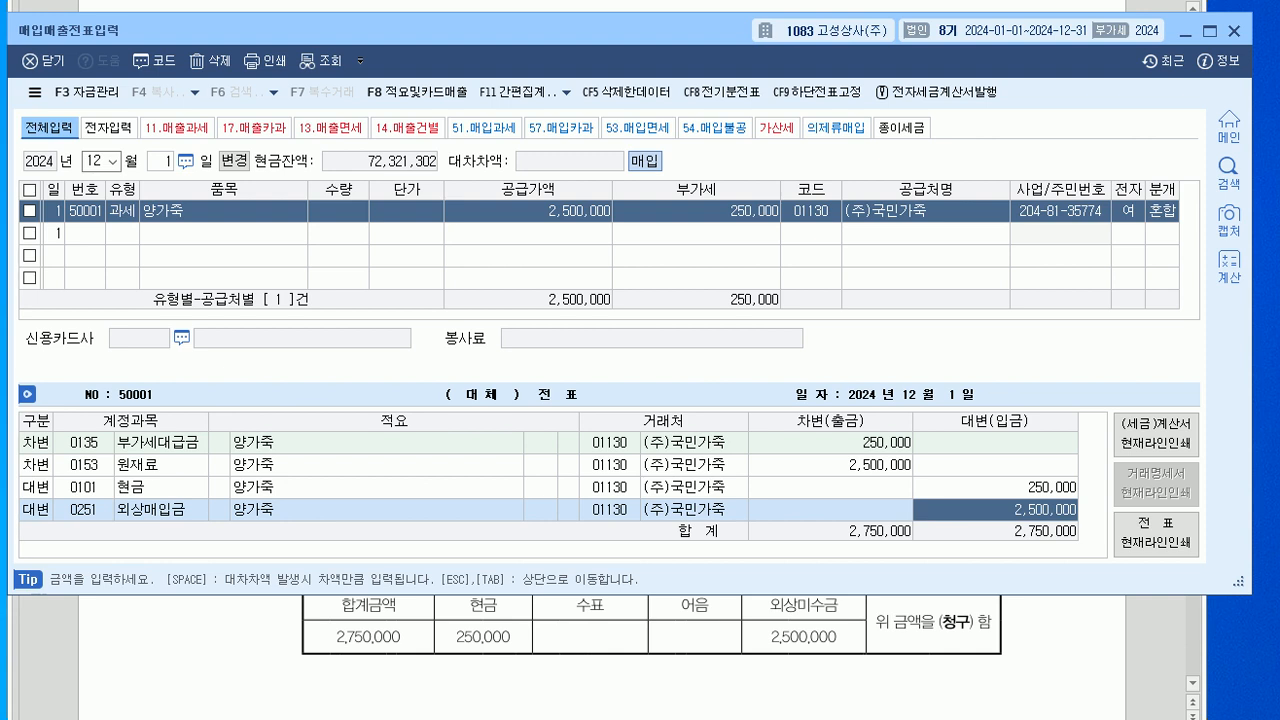
- Consult exam question 04 in the exam document and bring up the July 22 purchase and sales entries
key(alt+Tab)
scroll(600, 360, down, 6)
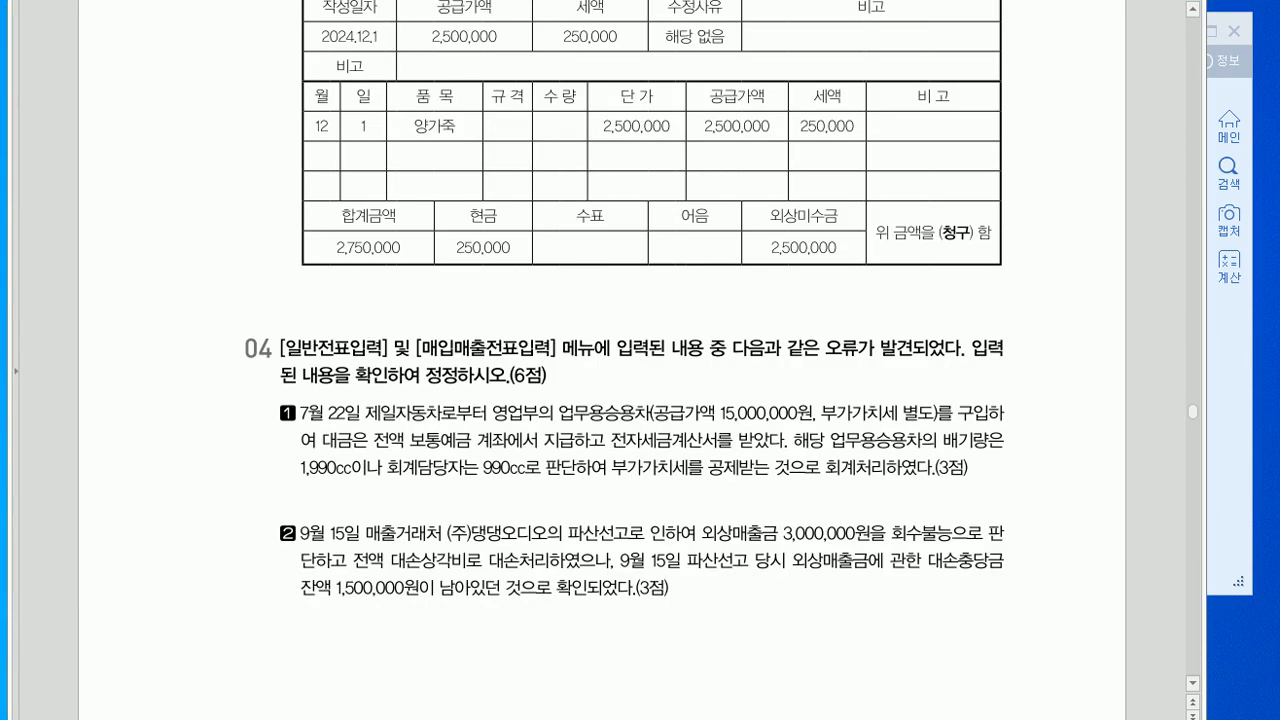
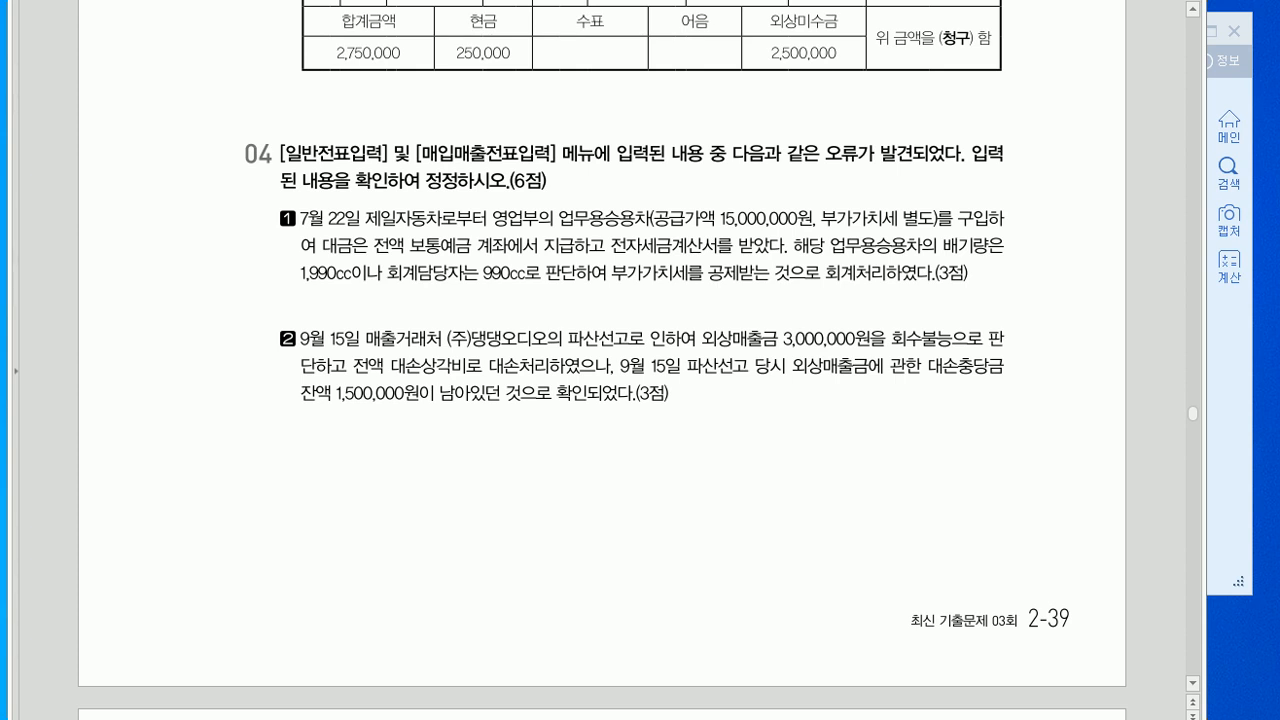
key(alt+Tab)
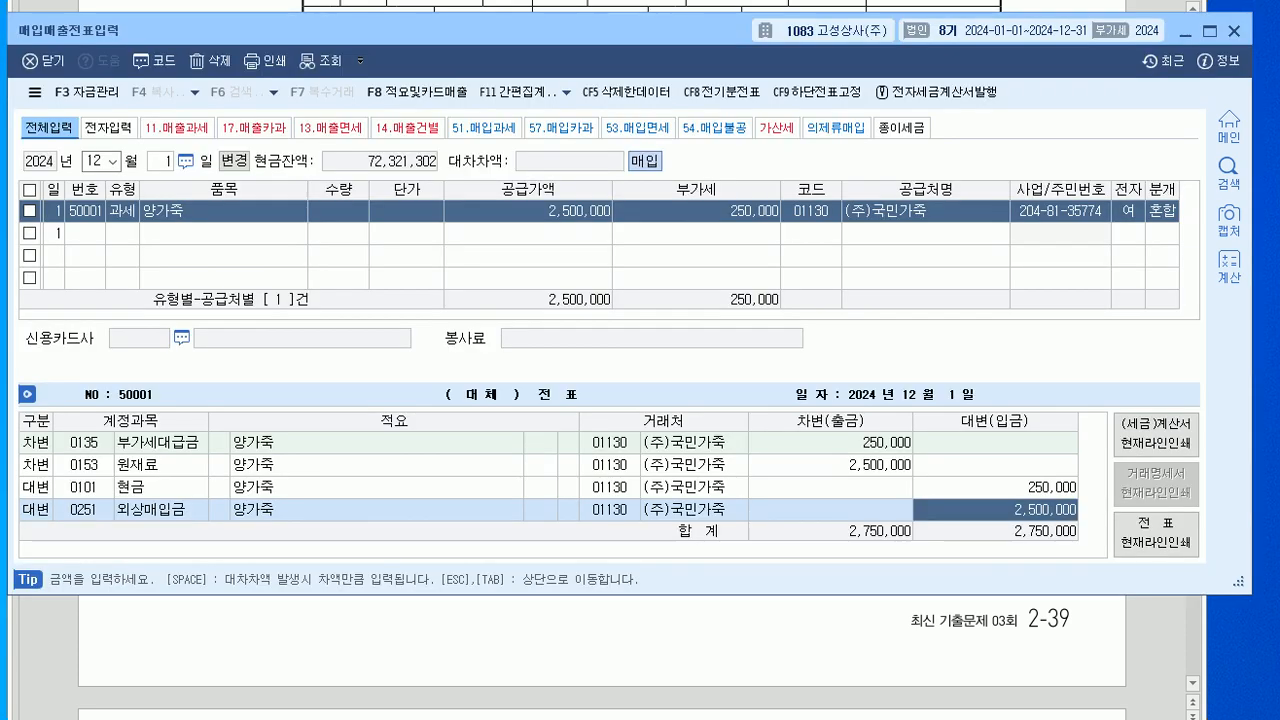
drag(400, 30, 433, 306)
text(07)
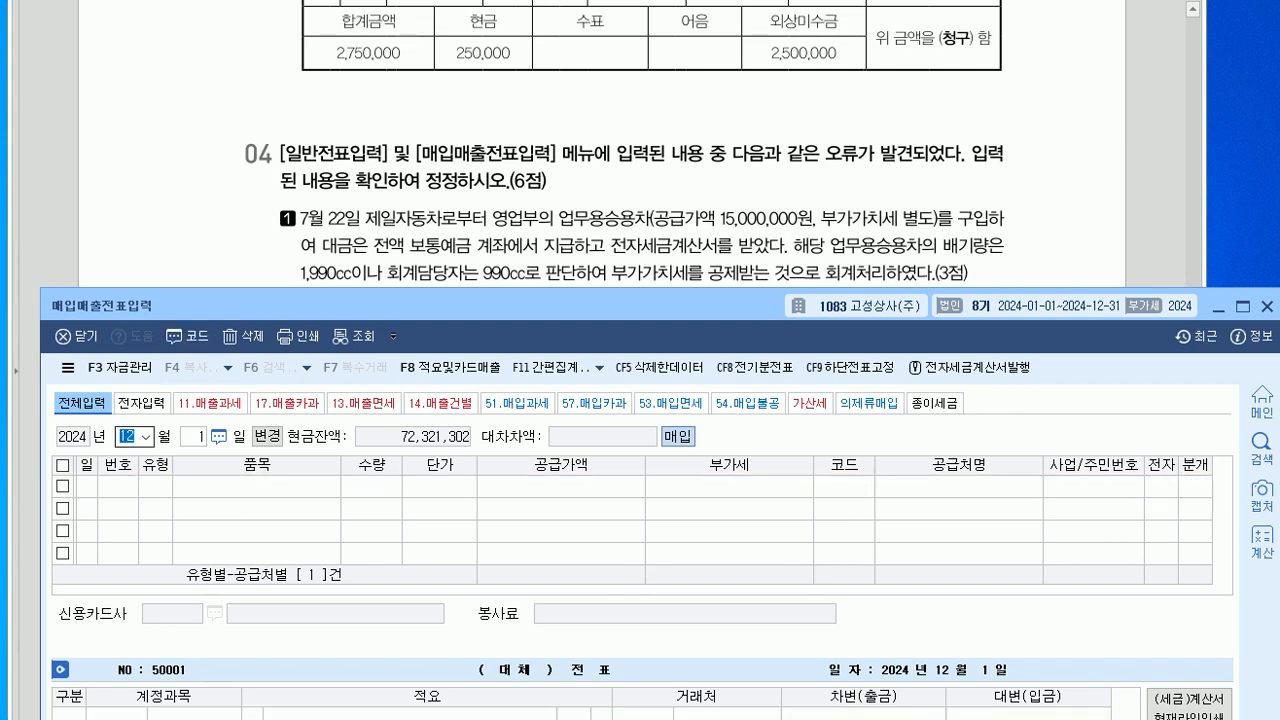
key(Return)
text(22)
key(Return)
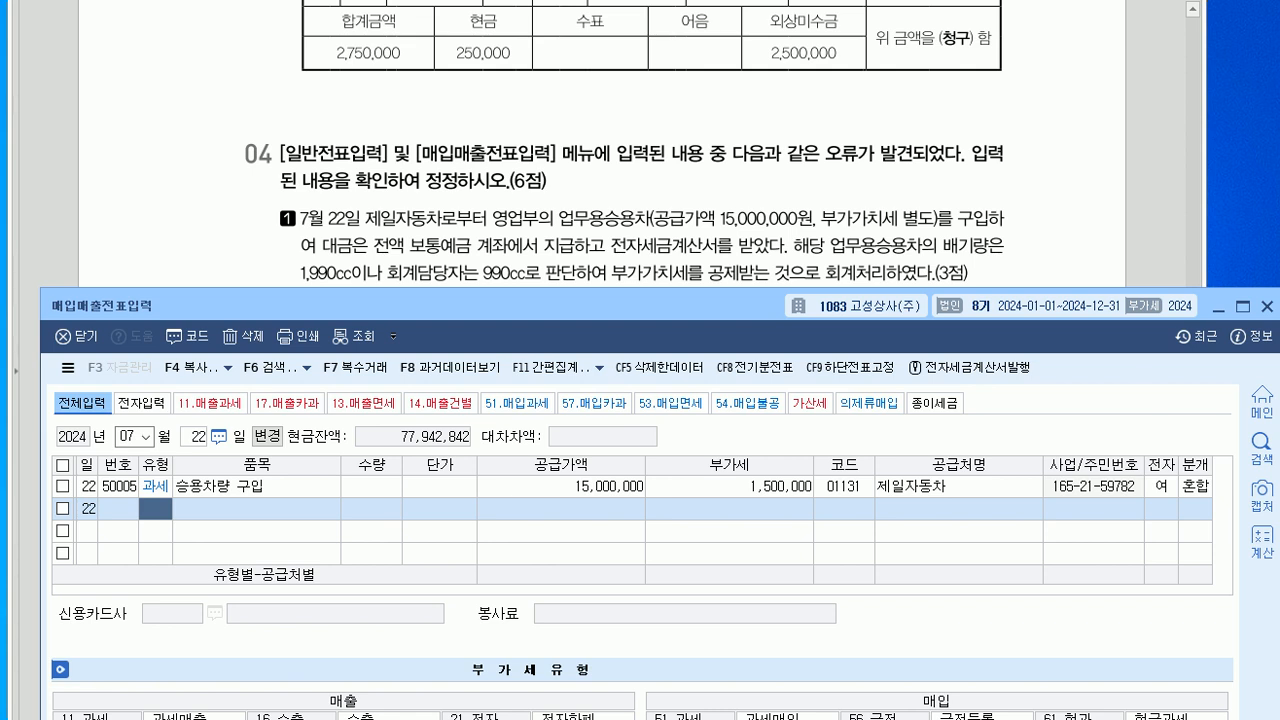
- Check the July 22 승용차량 구입 entry's VAT type and journal lines against question 04, item 1
key(alt+Tab)
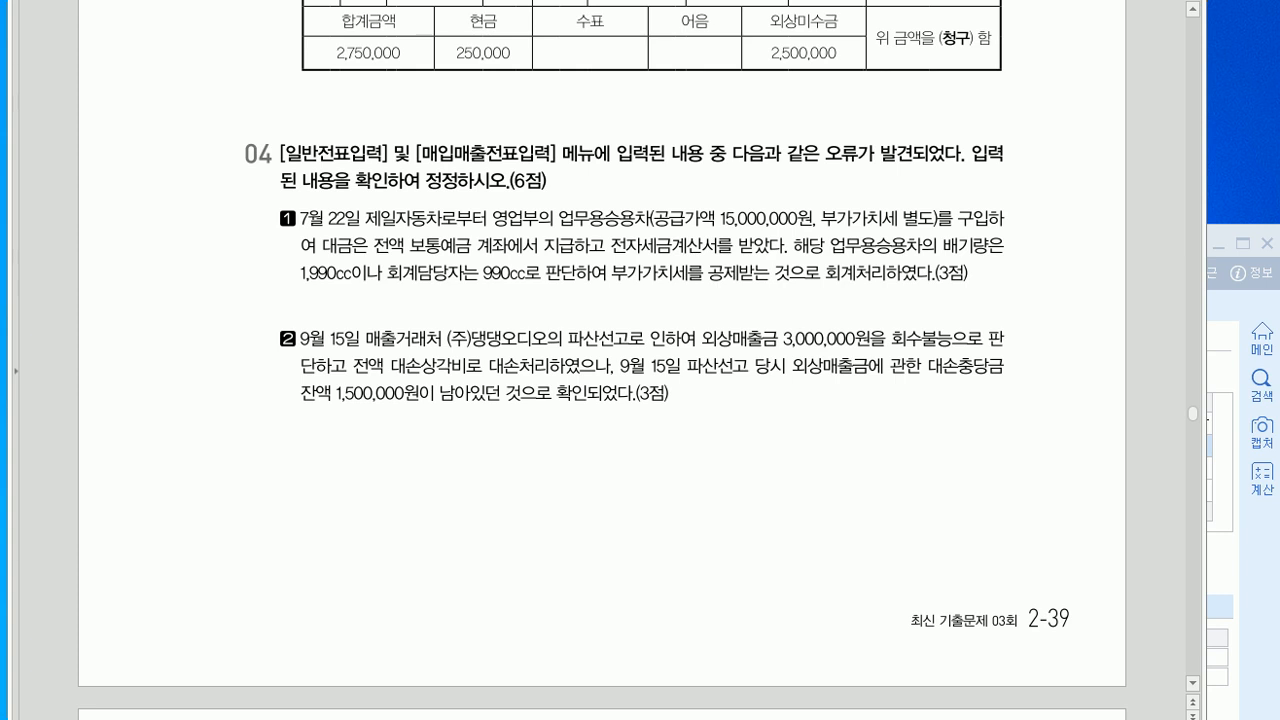
key(alt+Tab)
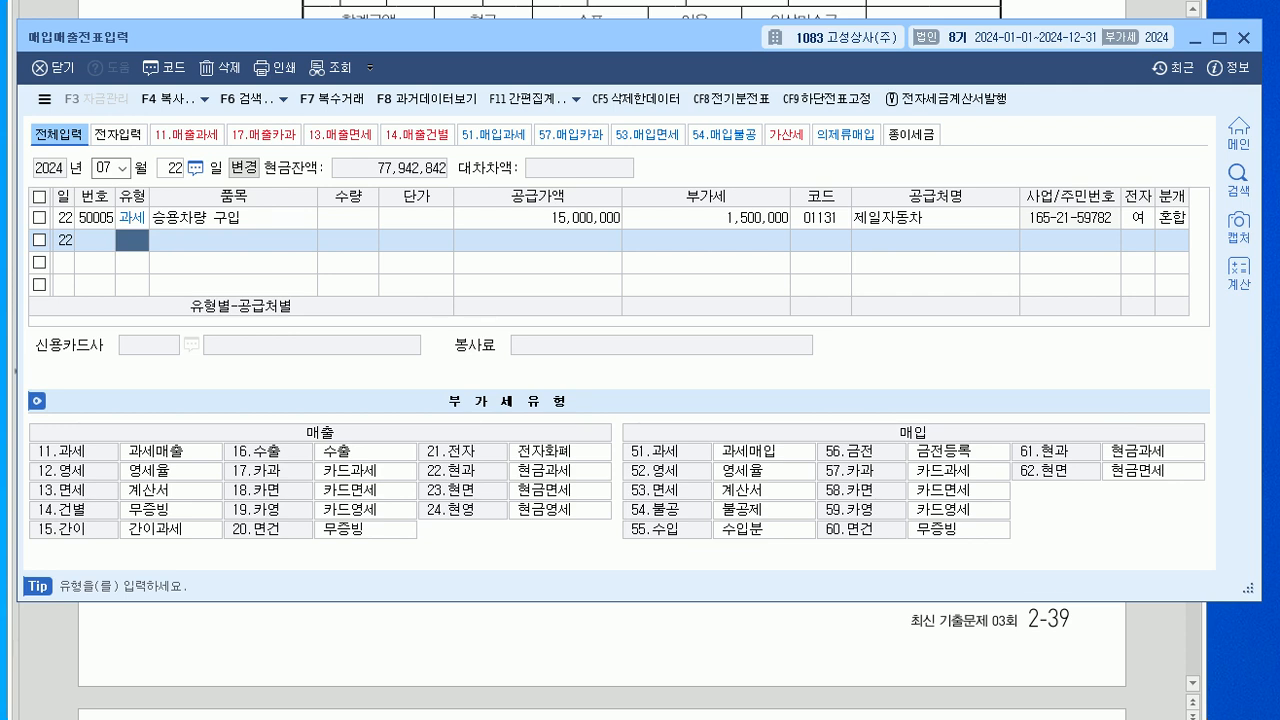
click(131, 217)
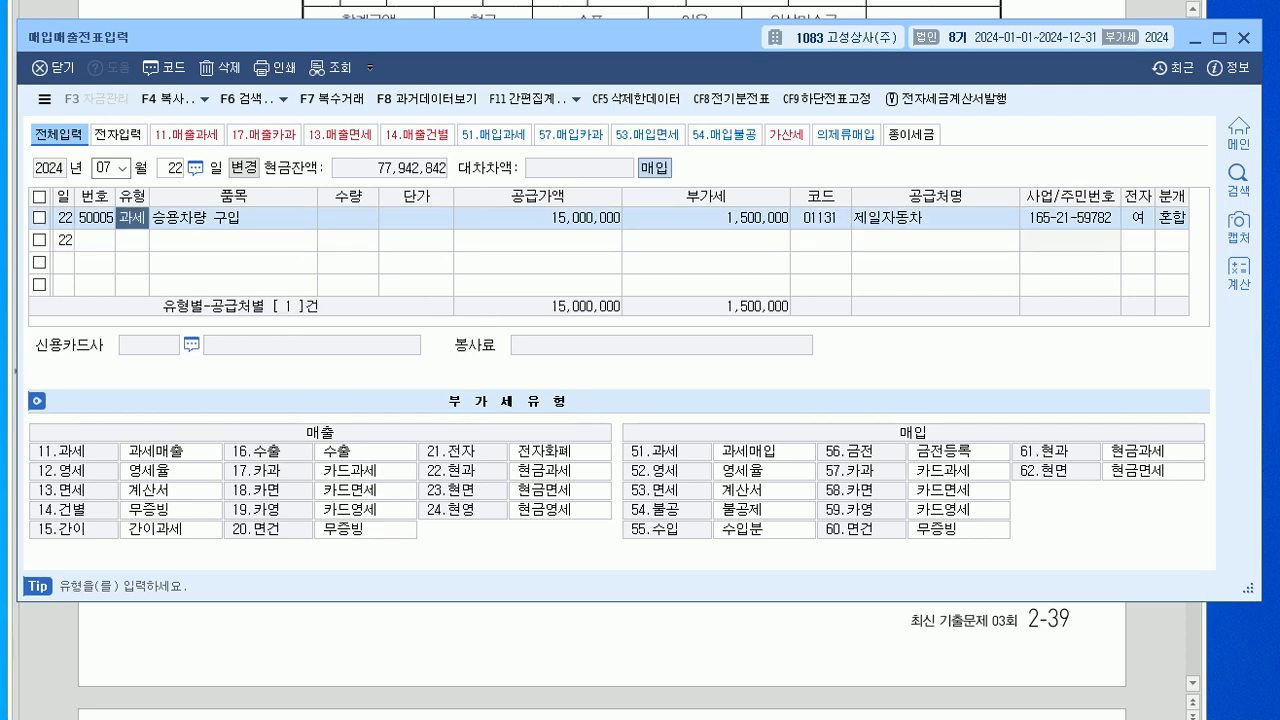
click(1172, 217)
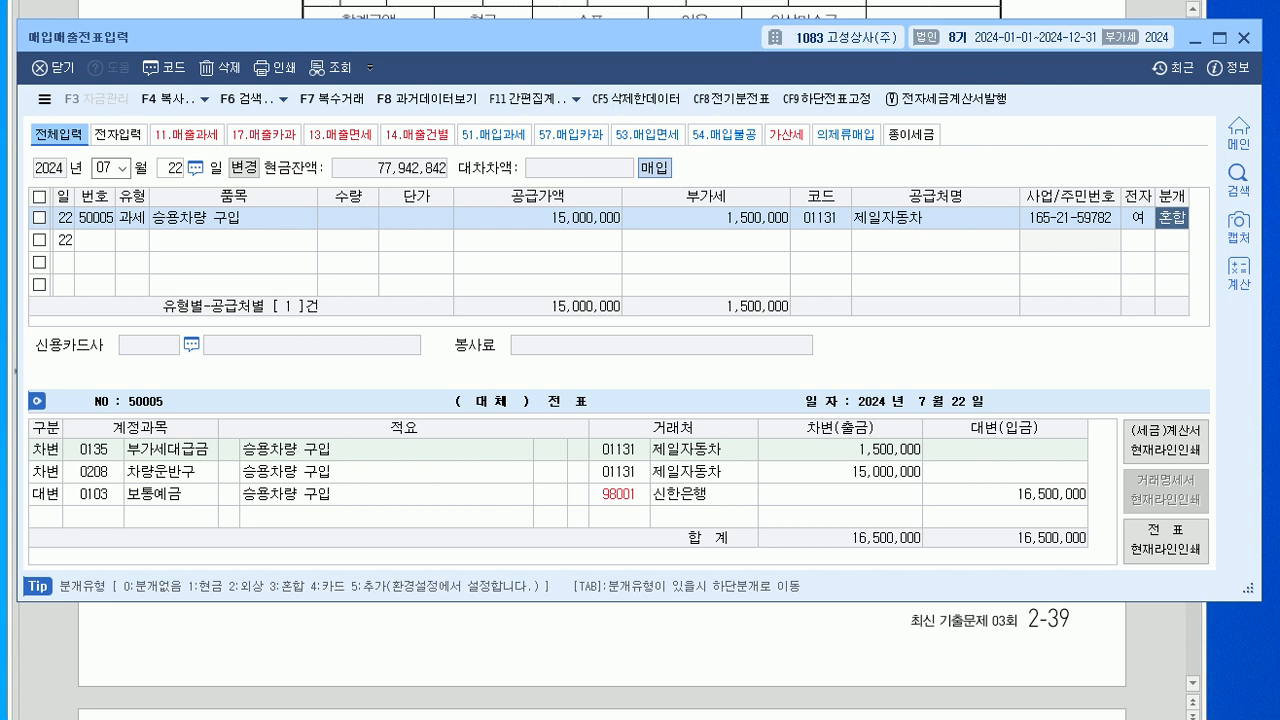
drag(300, 37, 297, 40)
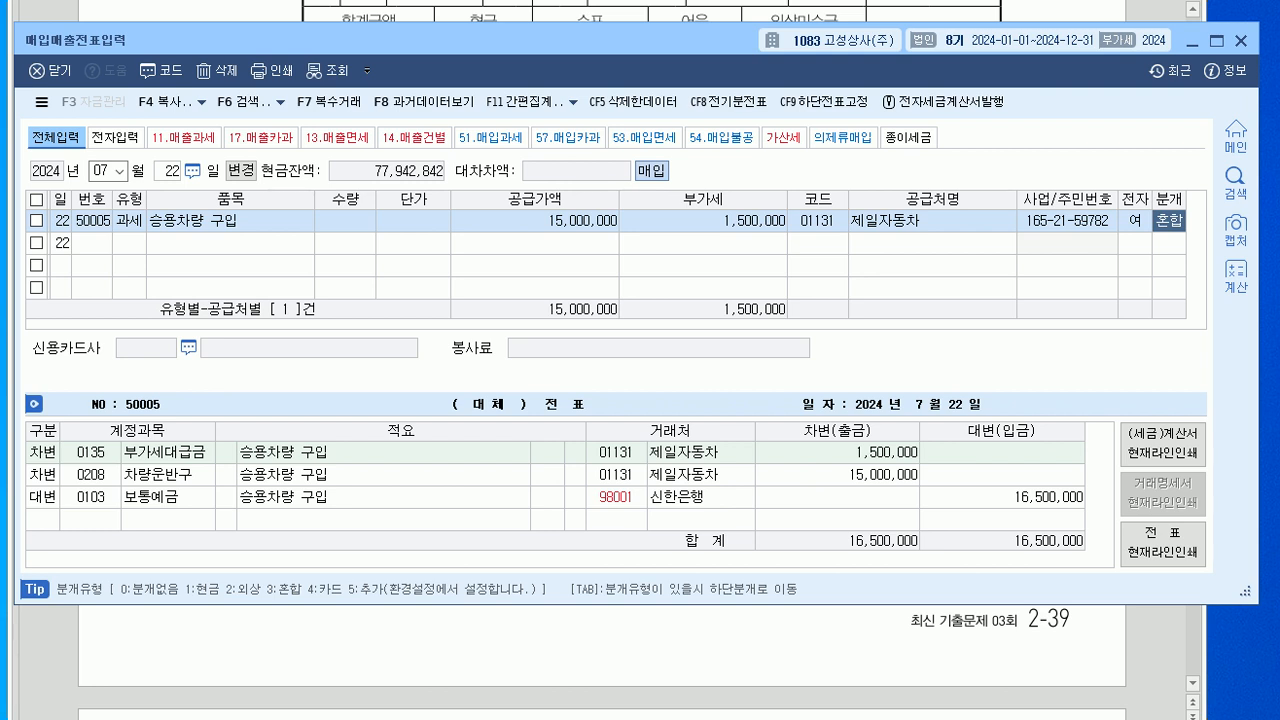
click(129, 220)
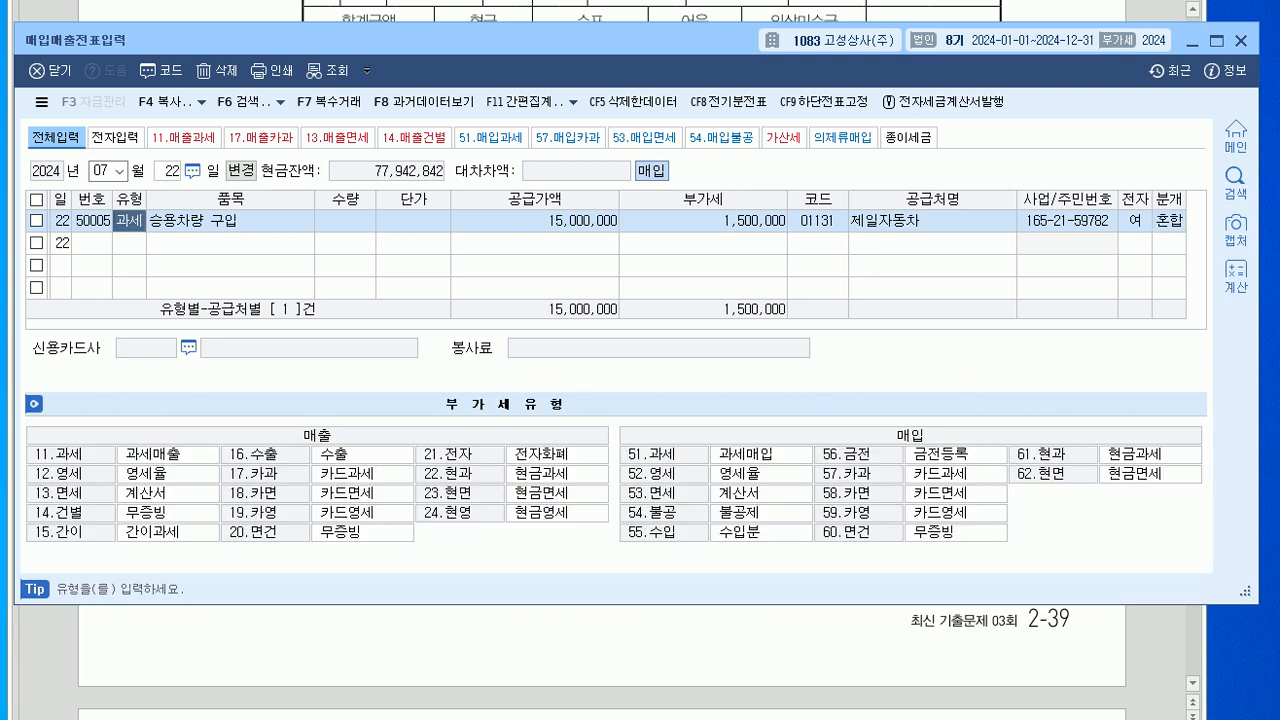
click(1168, 220)
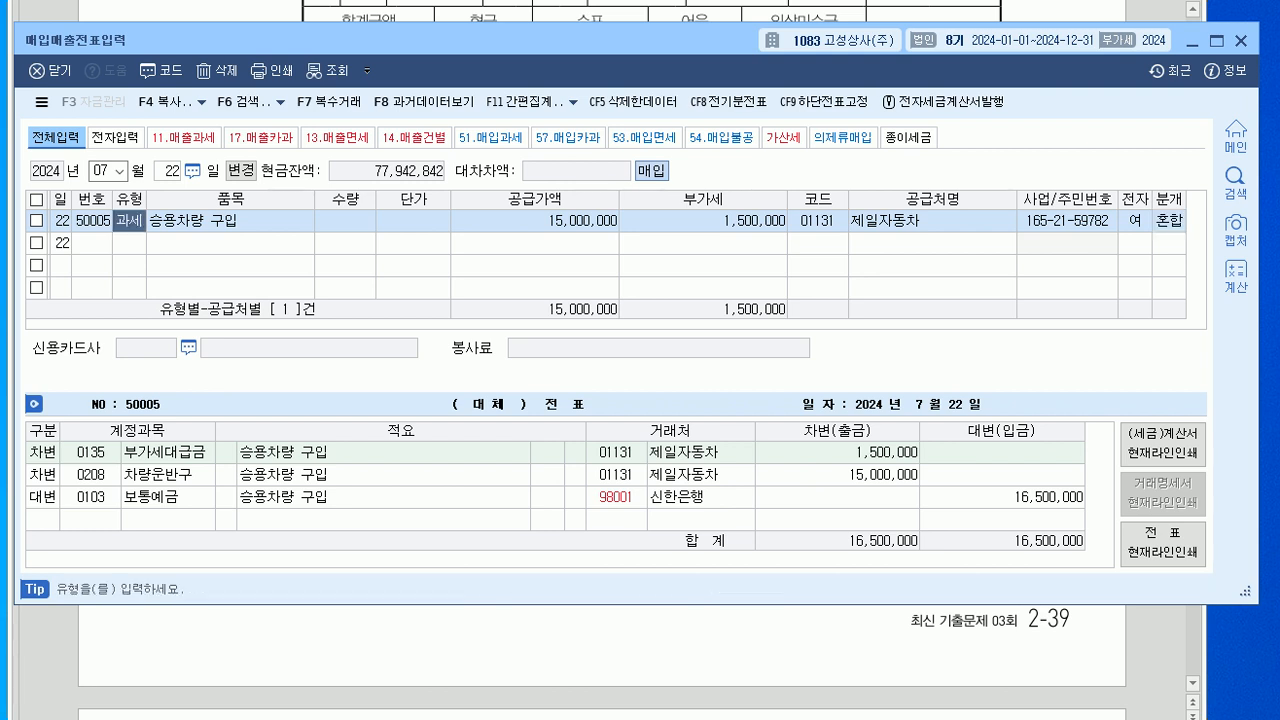
- Change the July 22 승용차량 구입 entry to VAT type 54 불공 with reason 3, 비영업용 소형승용자동차 구입·유지 및 임차
click(129, 220)
text(5)
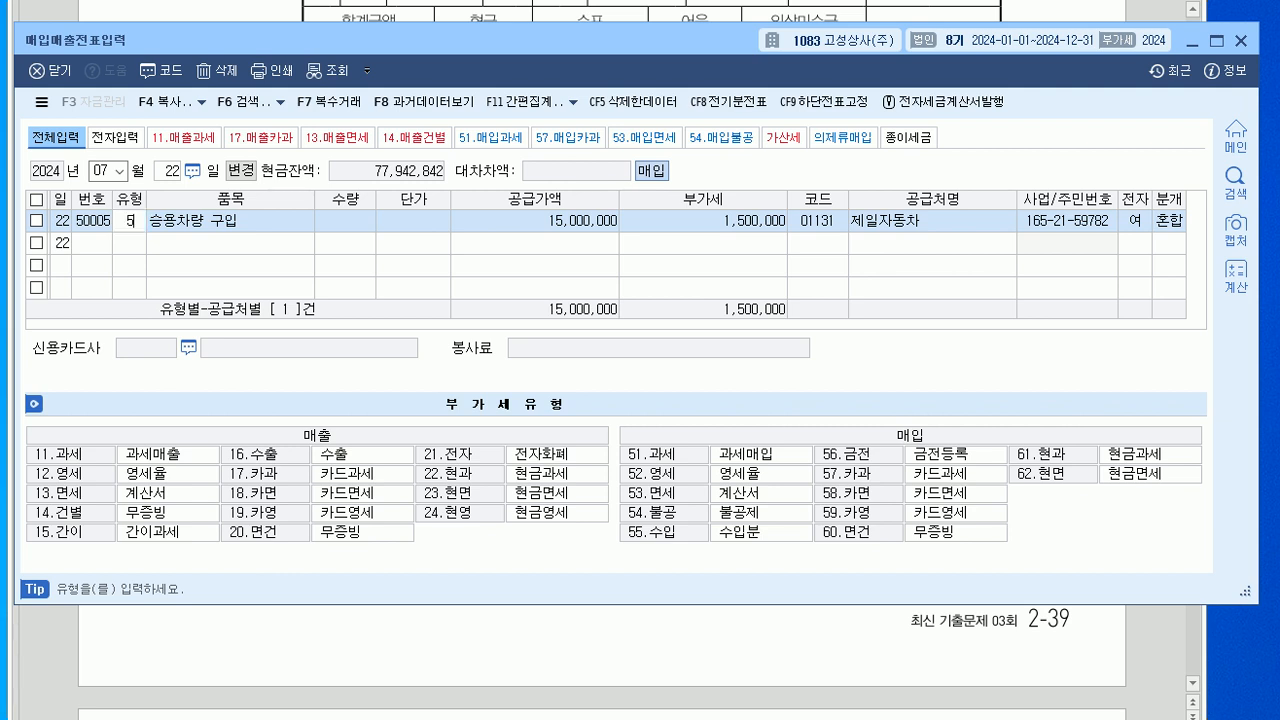
text(4)
key(Return)
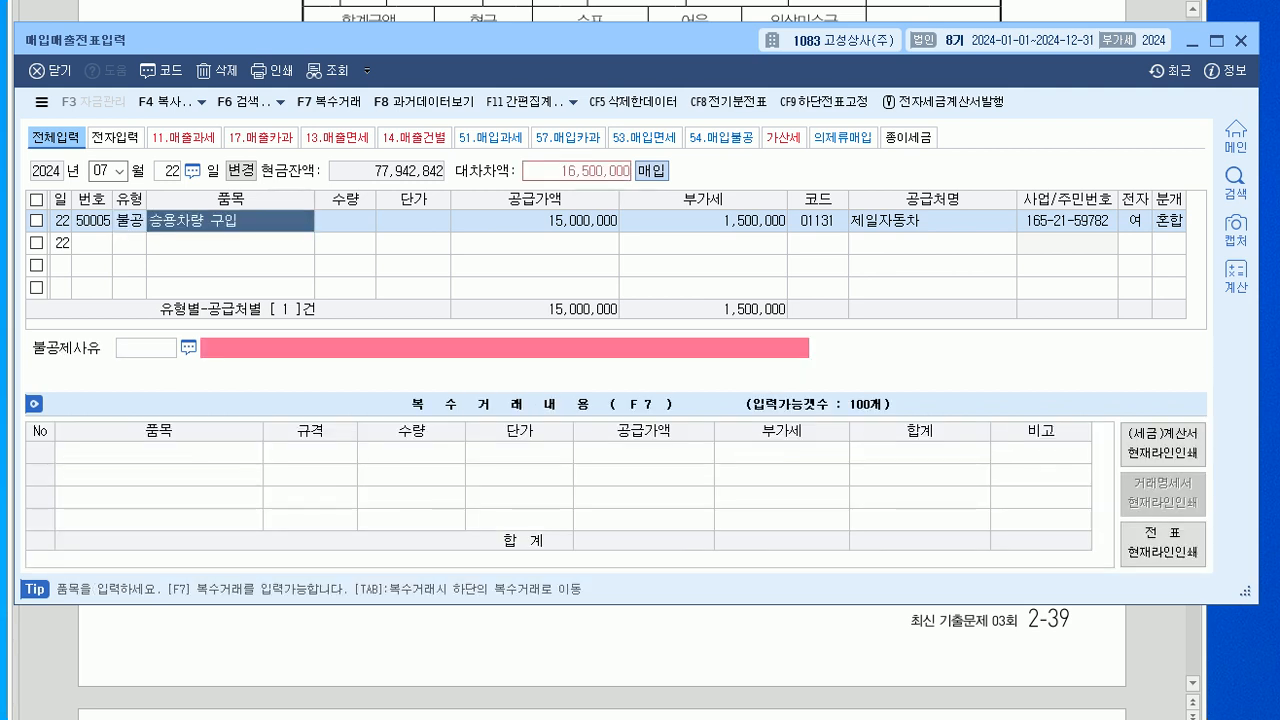
key(Return)
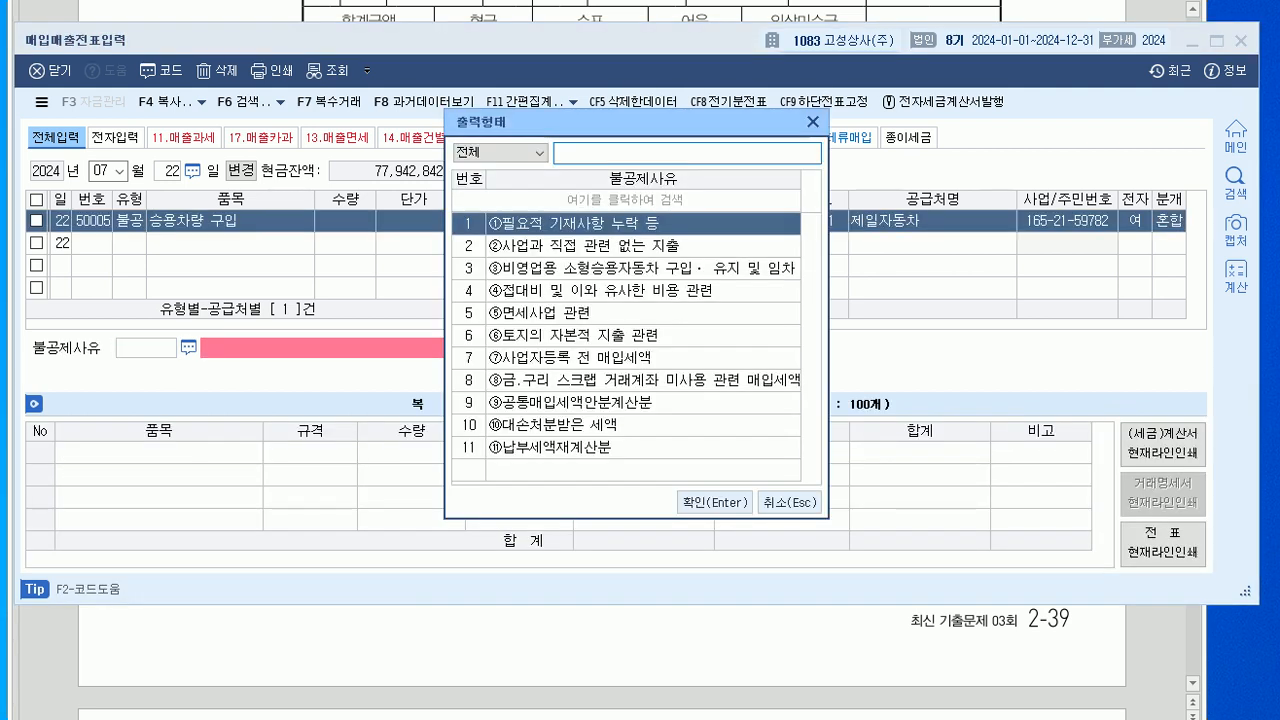
key(Down)
key(Down)
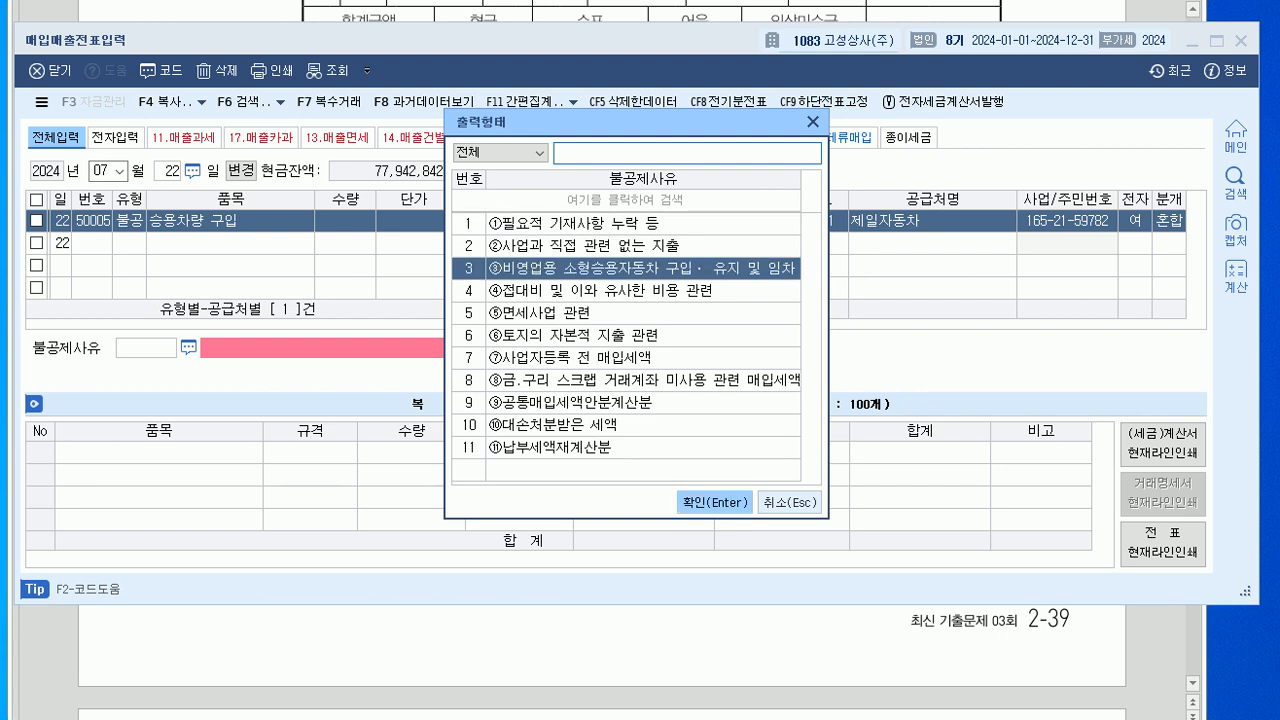
key(Return)
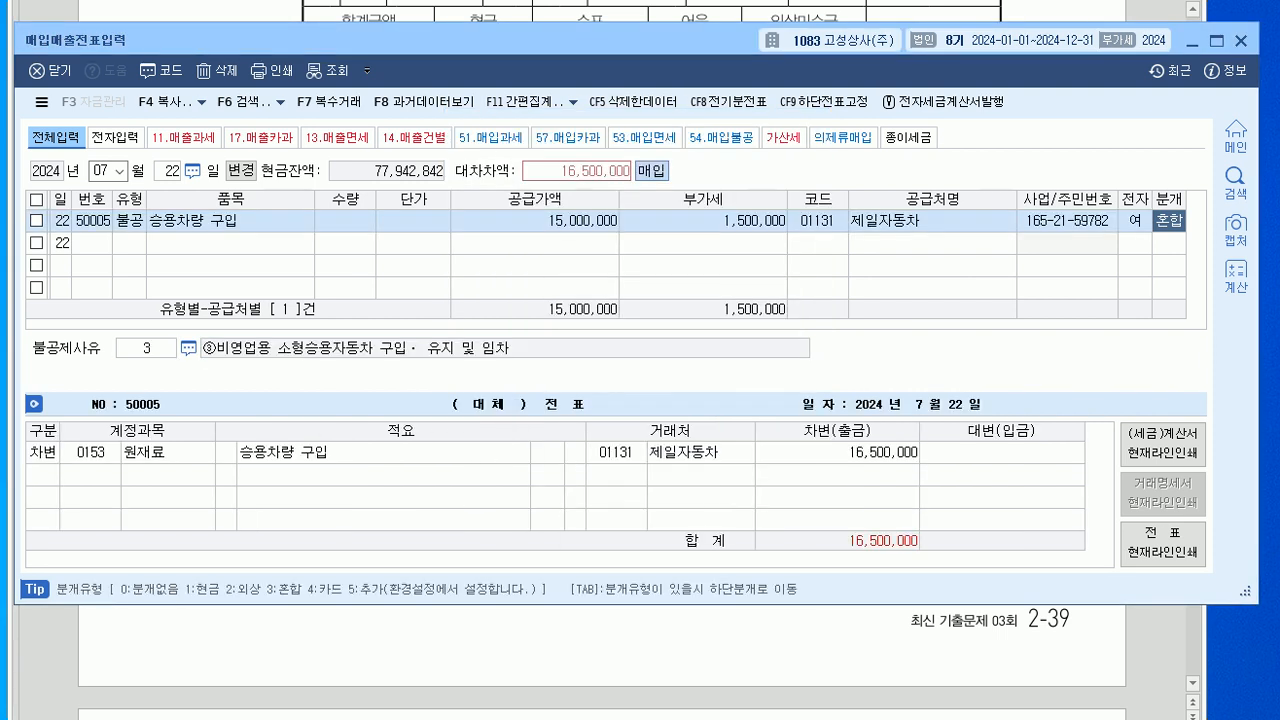
- Change the debit account of the July 22 journal from 원재료 to 차량운반구 (0208)
key(Return)
key(Return)
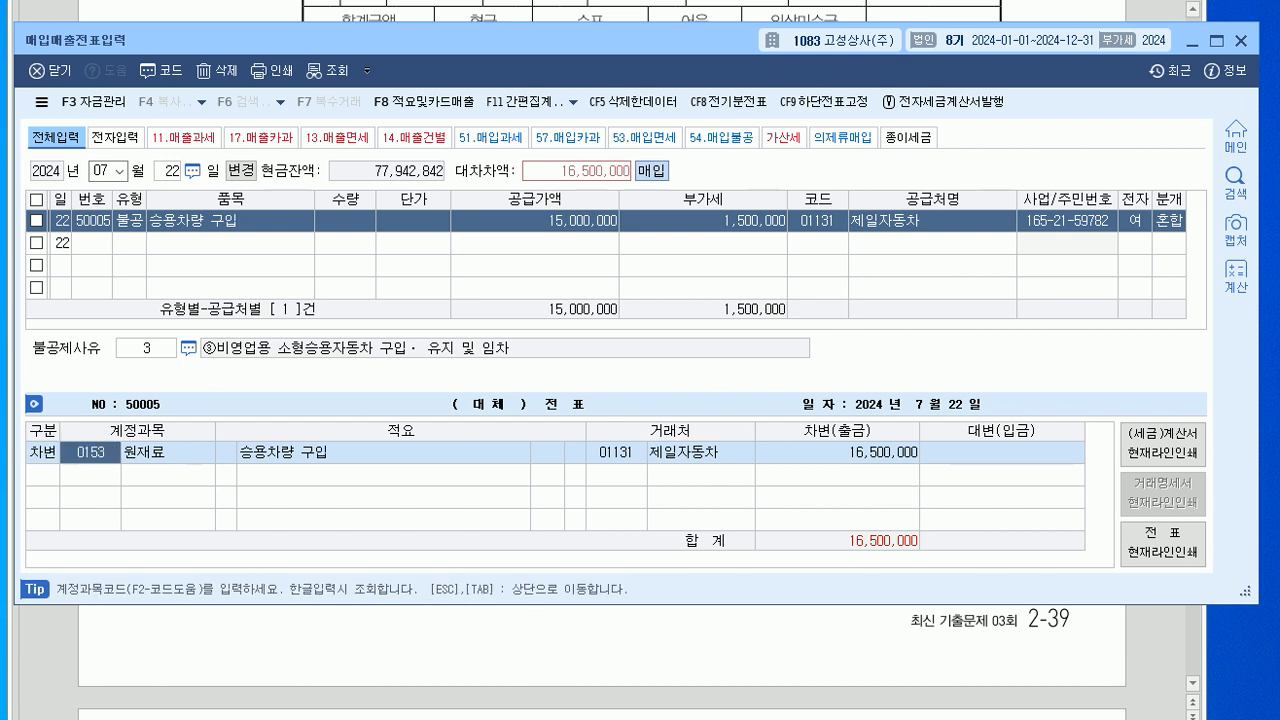
text(0208)
key(Return)
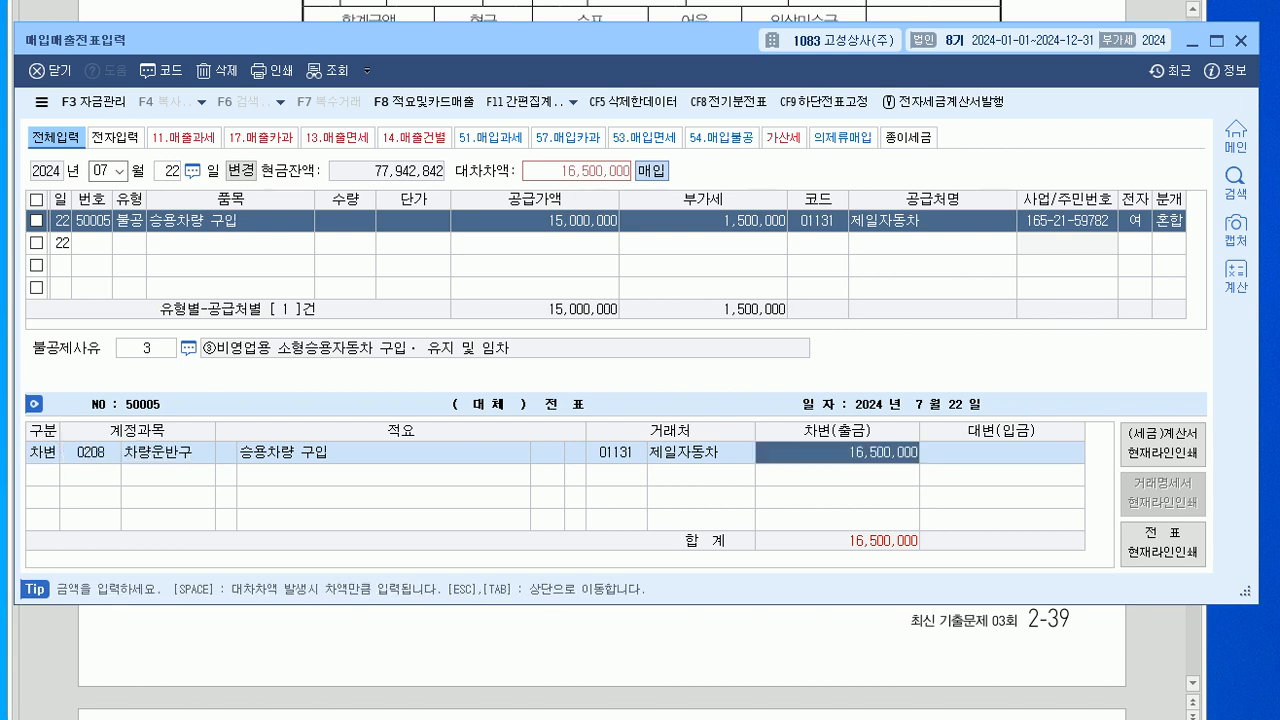
- Add a credit line for 보통예금 (0103) of 16,500,000 to the July 22 journal
key(Return)
text(4)
key(Return)
text(0103)
key(Return)
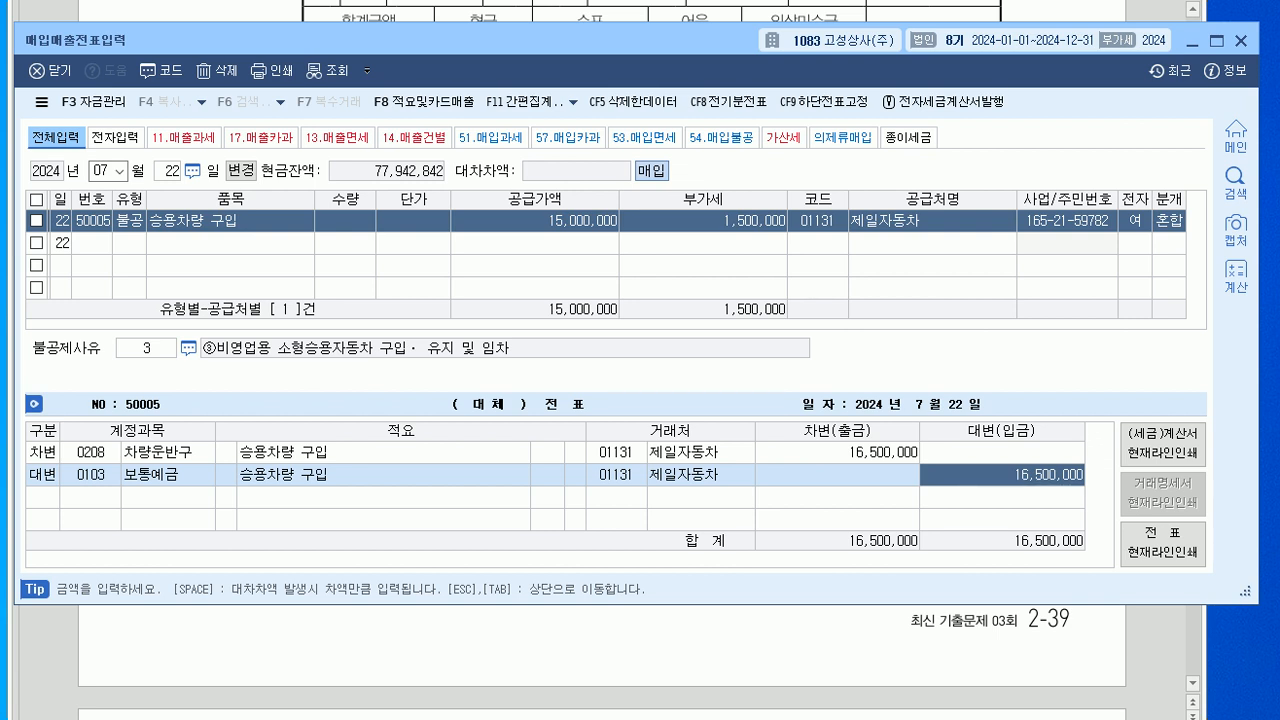
drag(450, 40, 449, 38)
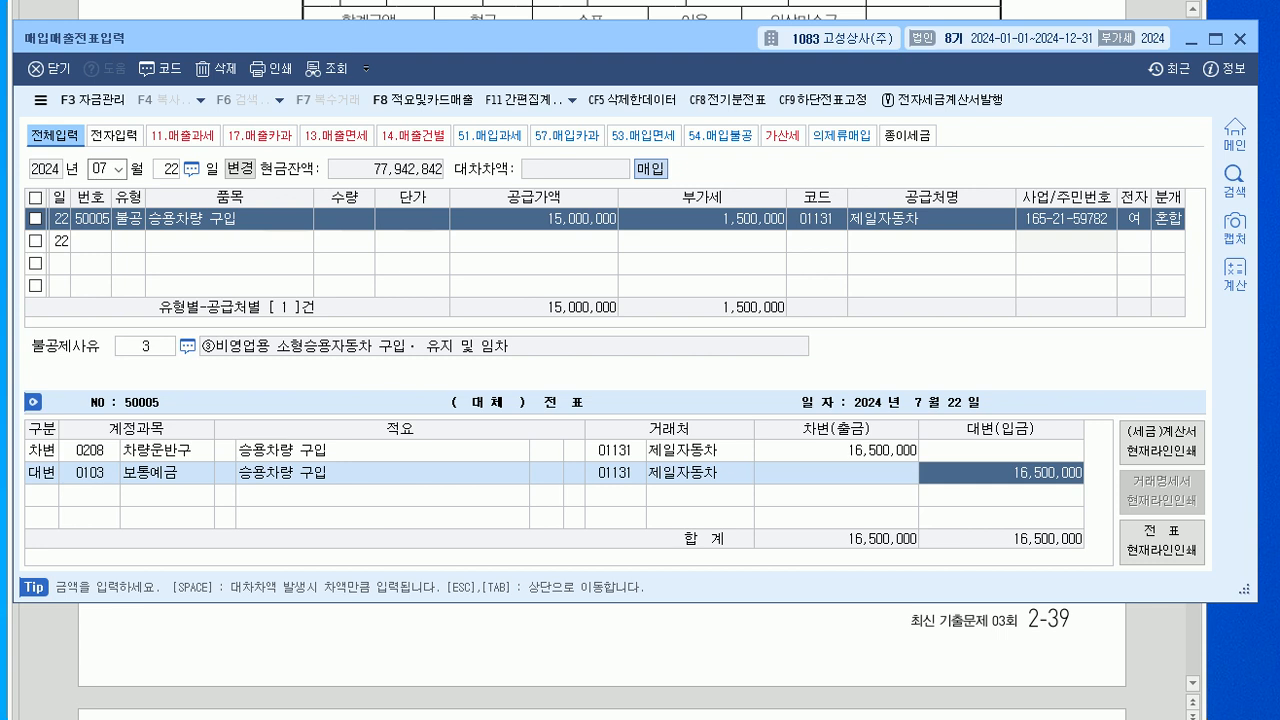
click(225, 472)
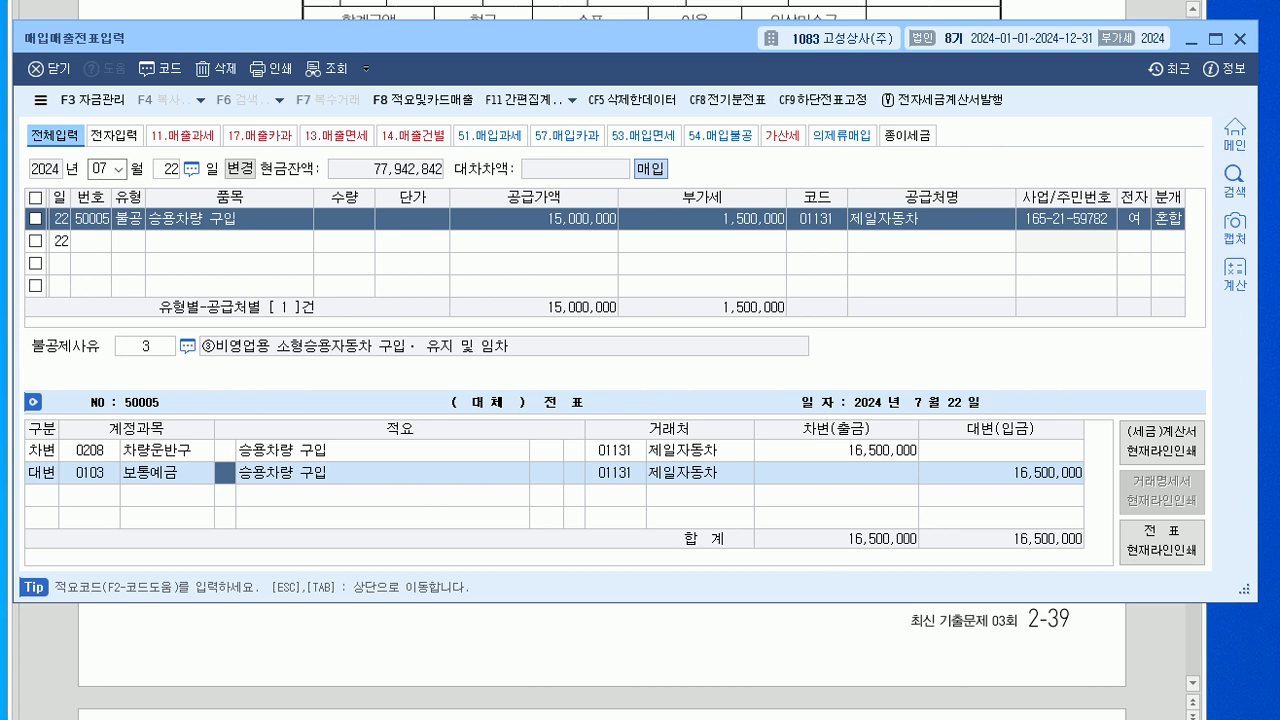
- Consult exam question 04, item 2, and bring up the September 15 general vouchers below the question text
key(alt+Tab)
scroll(600, 360, down, 2)
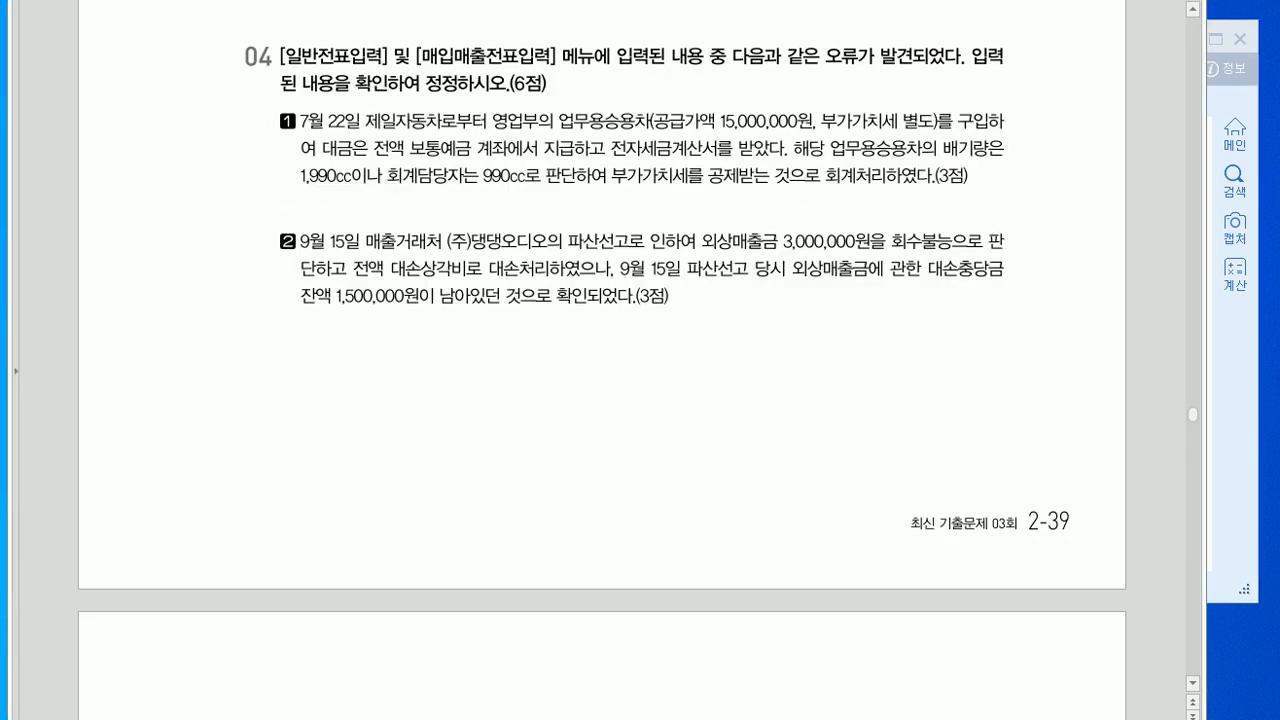
scroll(600, 360, down, 2)
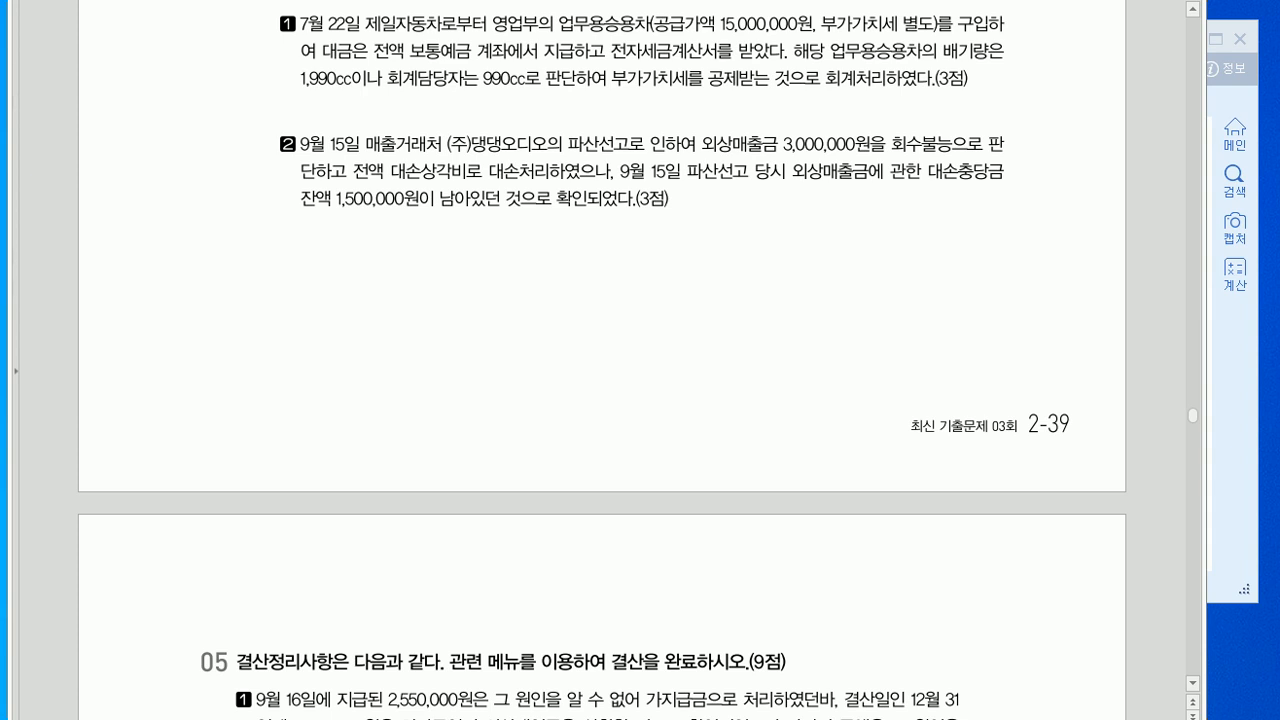
key(alt+Tab)
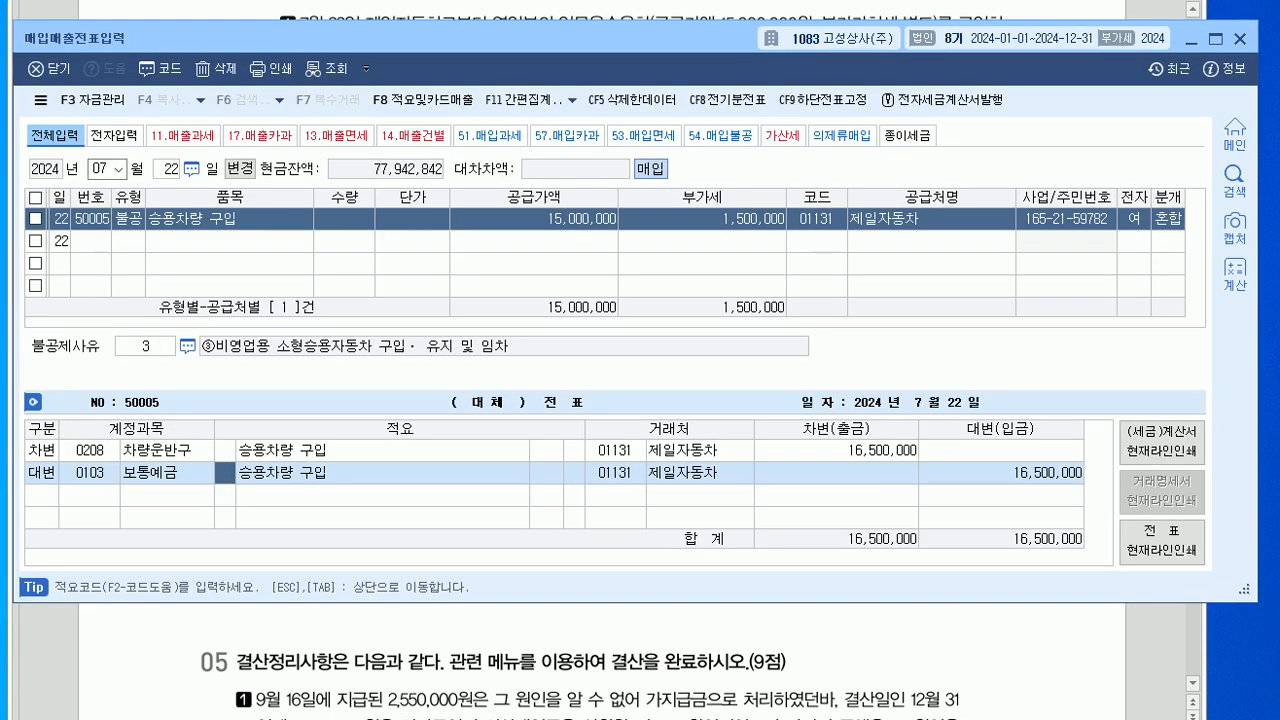
key(alt+Tab)
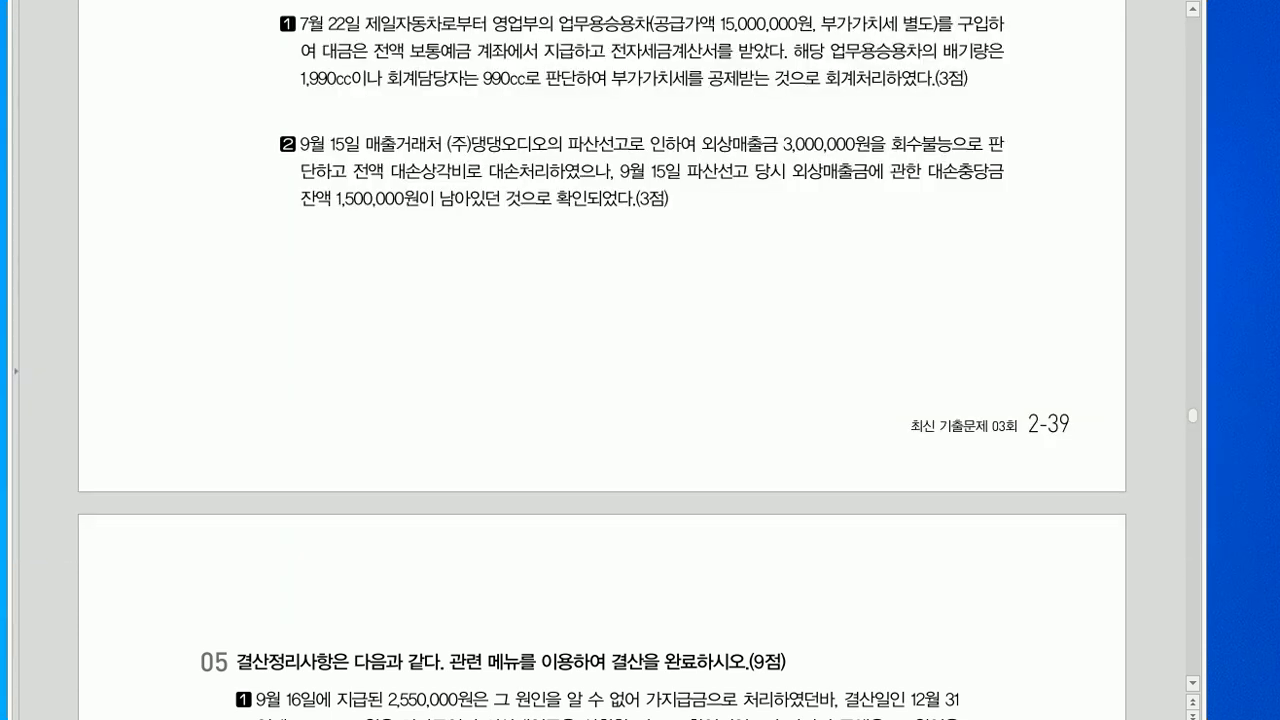
key(alt+Tab)
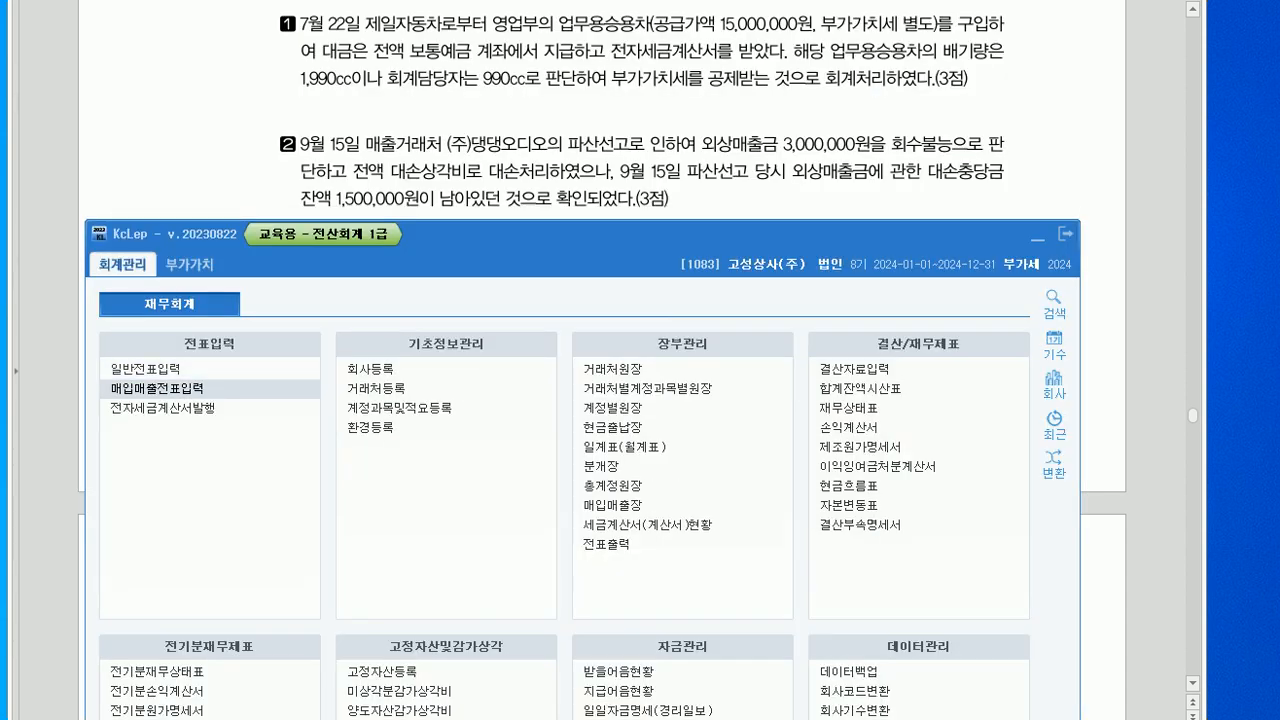
key(Return)
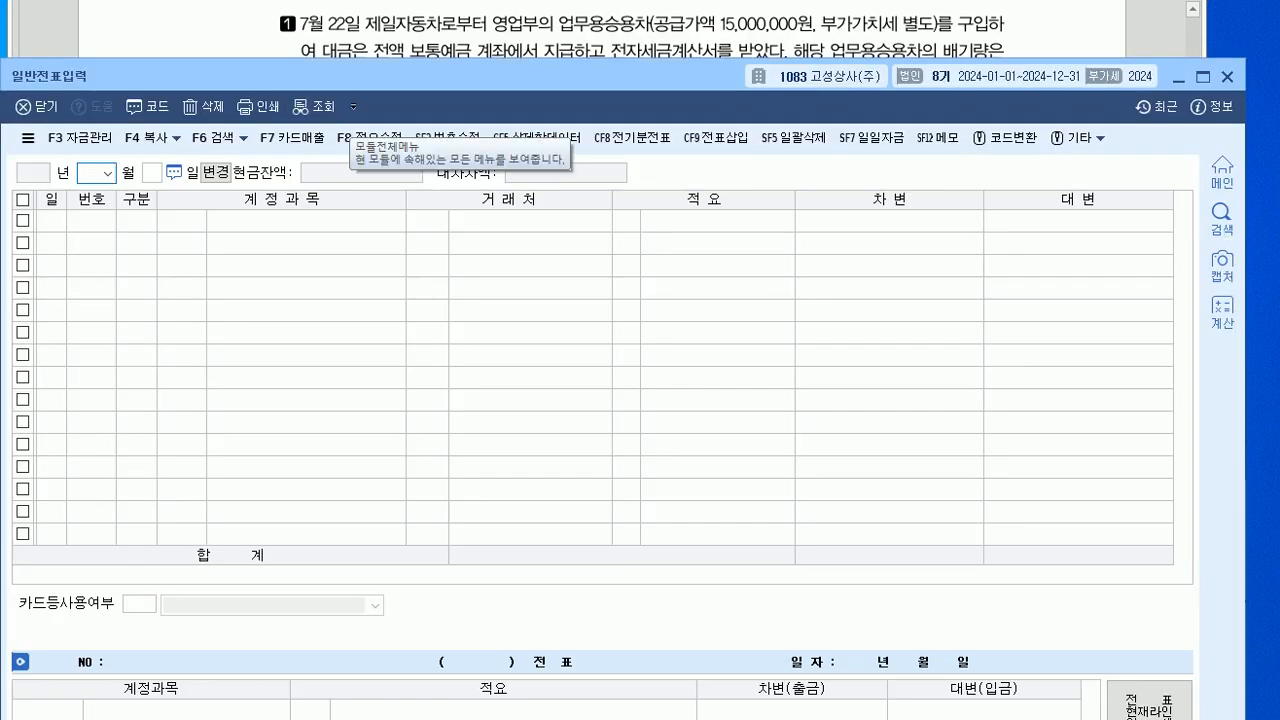
text(15)
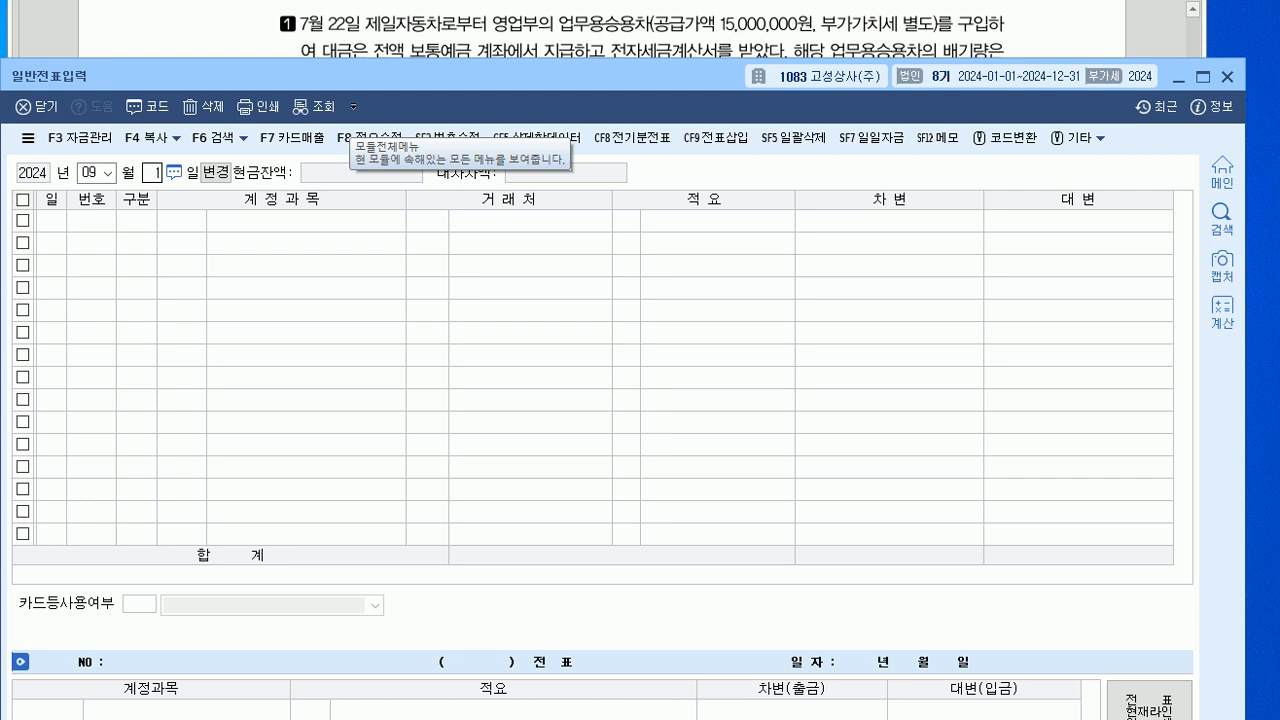
key(Return)
drag(640, 221, 646, 237)
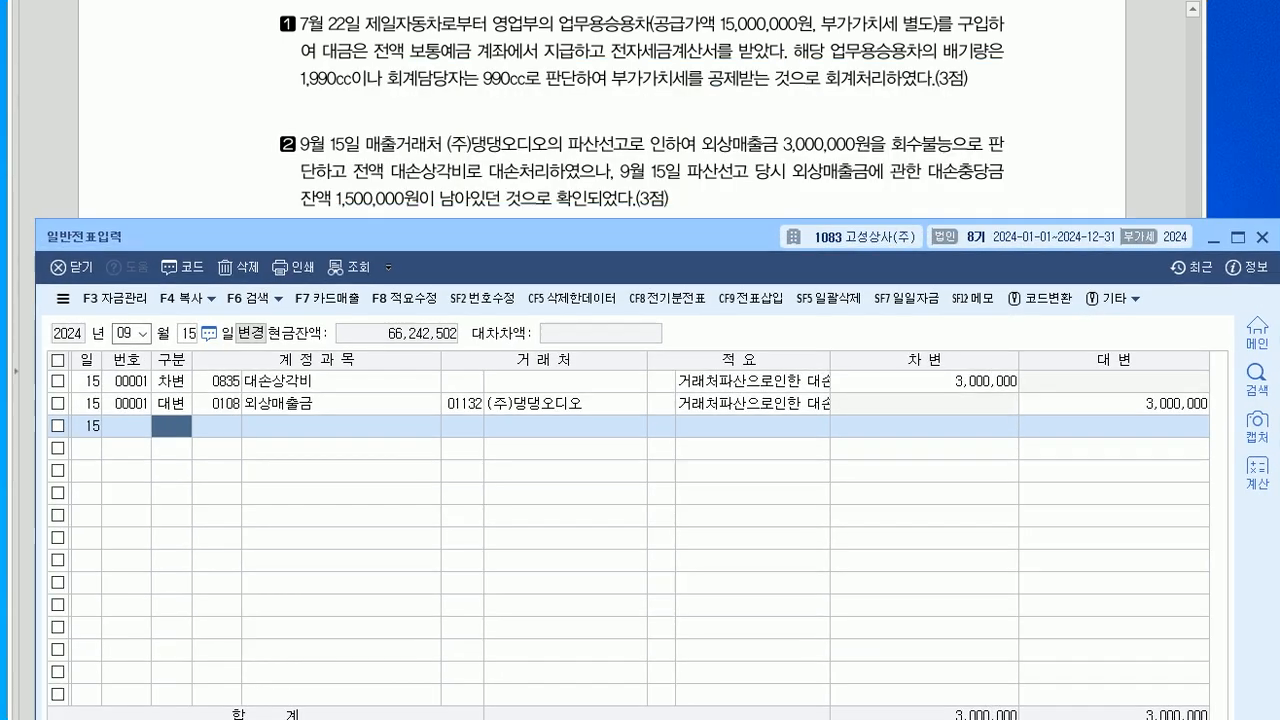
drag(646, 237, 630, 230)
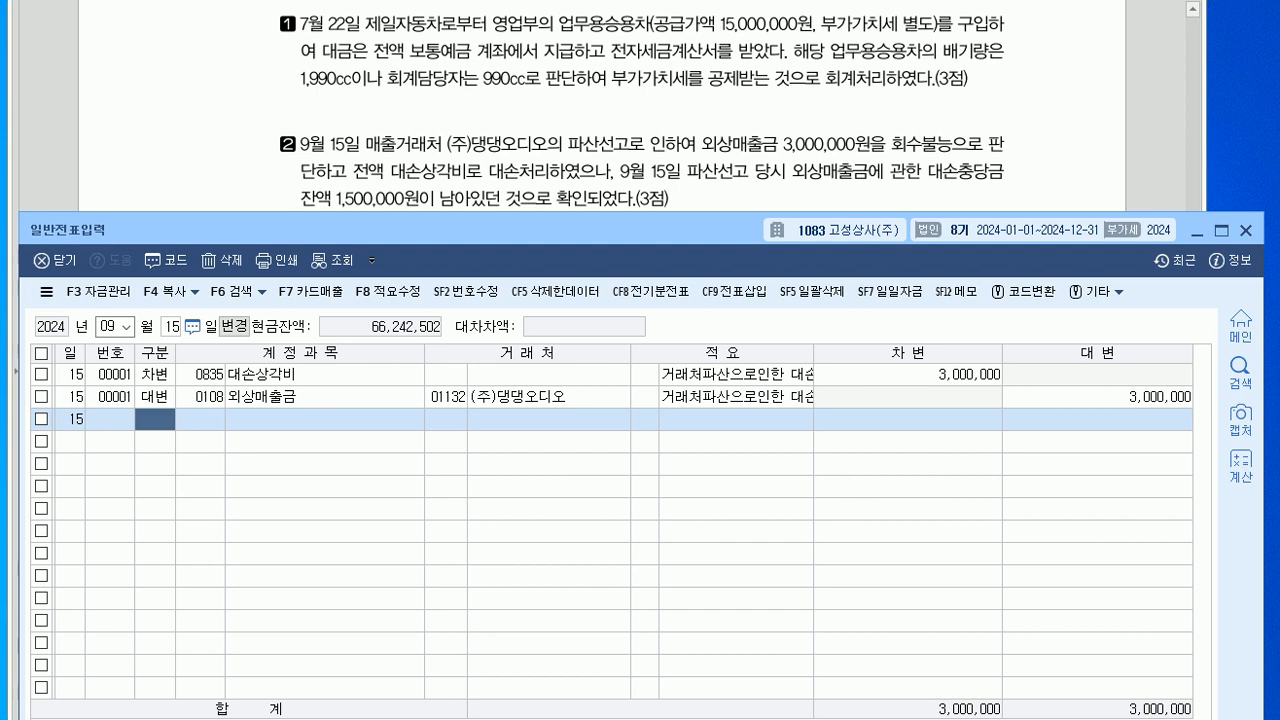
- Set the debit amount of the September 15 대손상각비 (0835) line to 1,500,000
click(907, 375)
text(1500000)
key(Return)
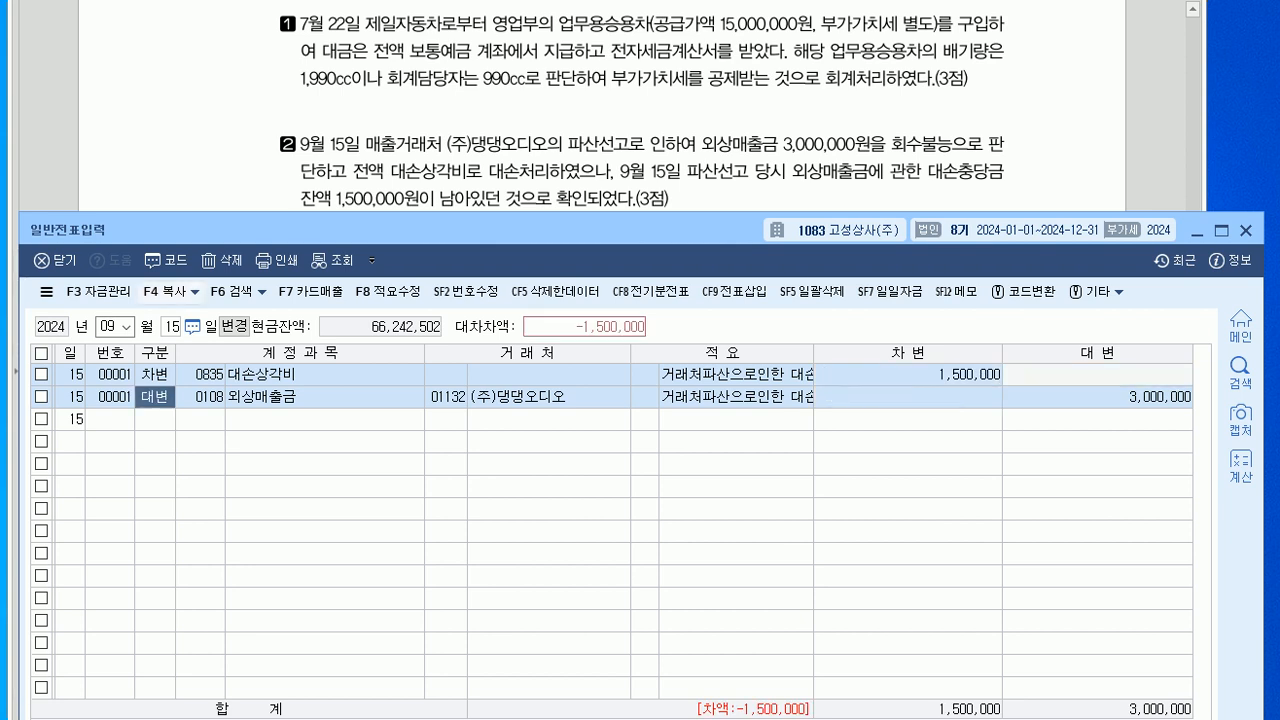
- Insert a debit line for 대손충당금 (0109) of 1,500,000 above the 외상매출금 line in the September 15 voucher
key(Down)
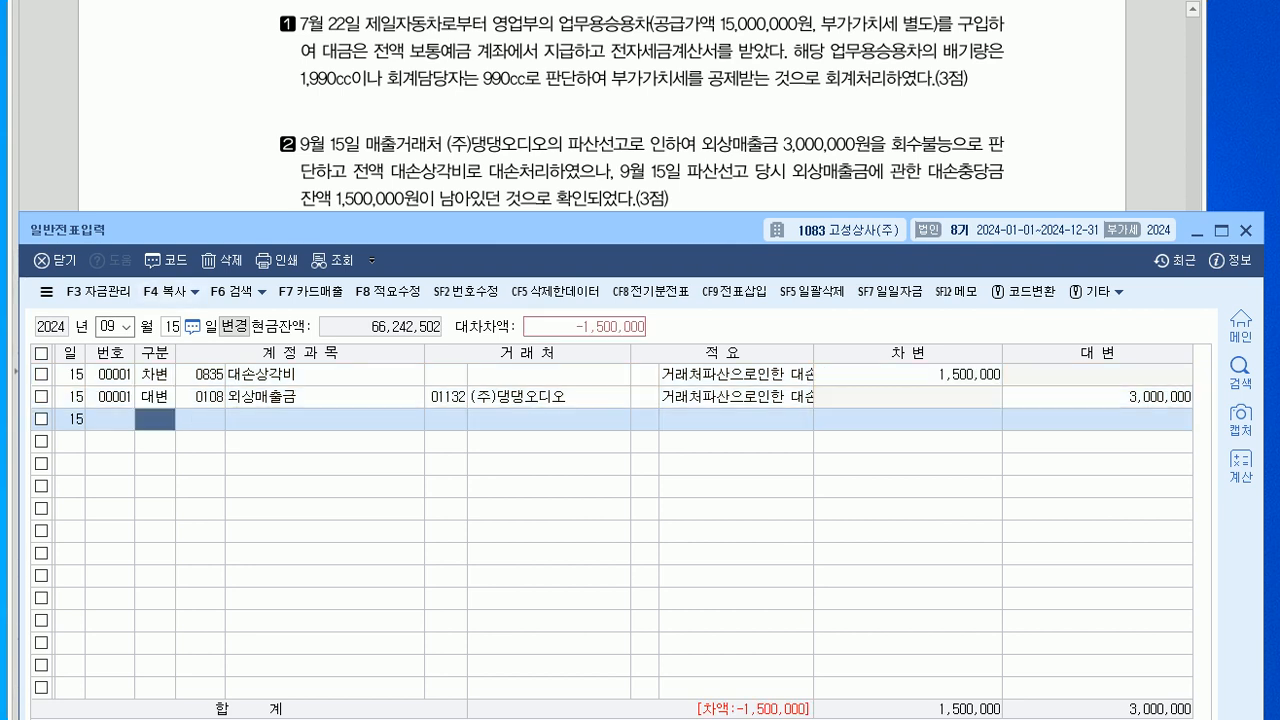
key(Up)
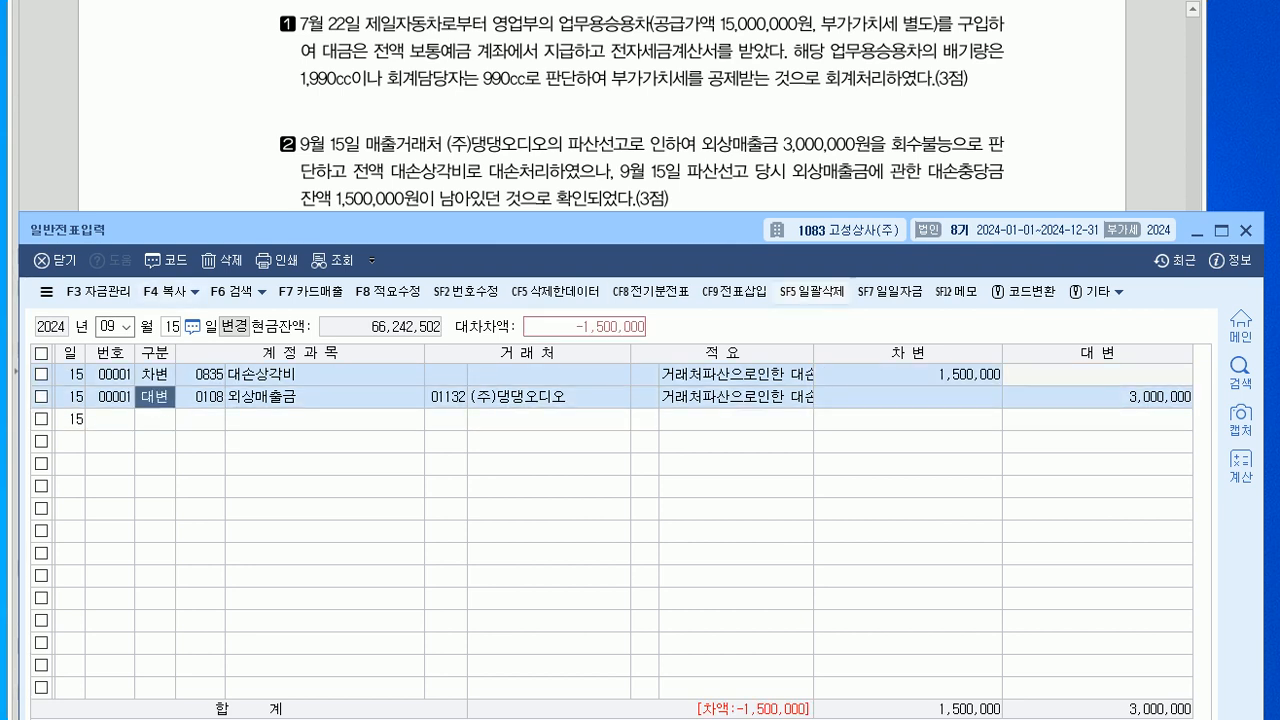
key(ctrl+F9)
text(3)
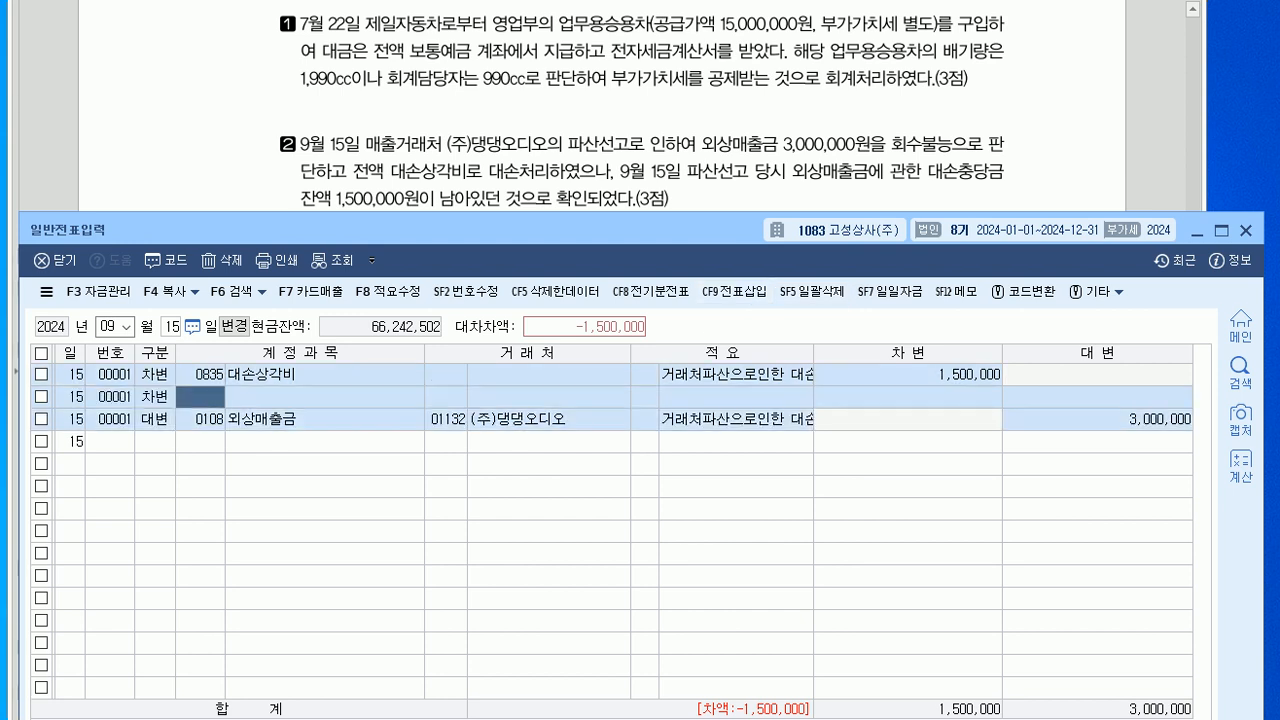
text(109)
key(Return)
key(Return)
key(Return)
key(Return)
key(Return)
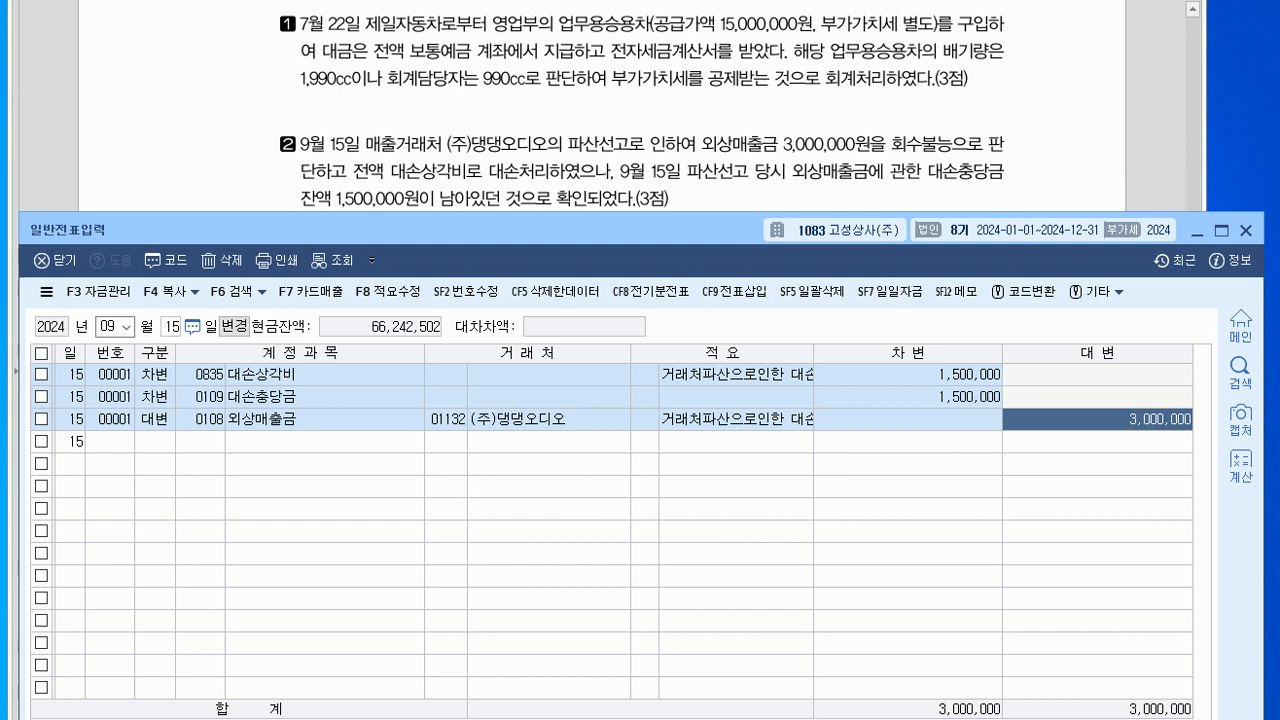
click(200, 419)
key(Up)
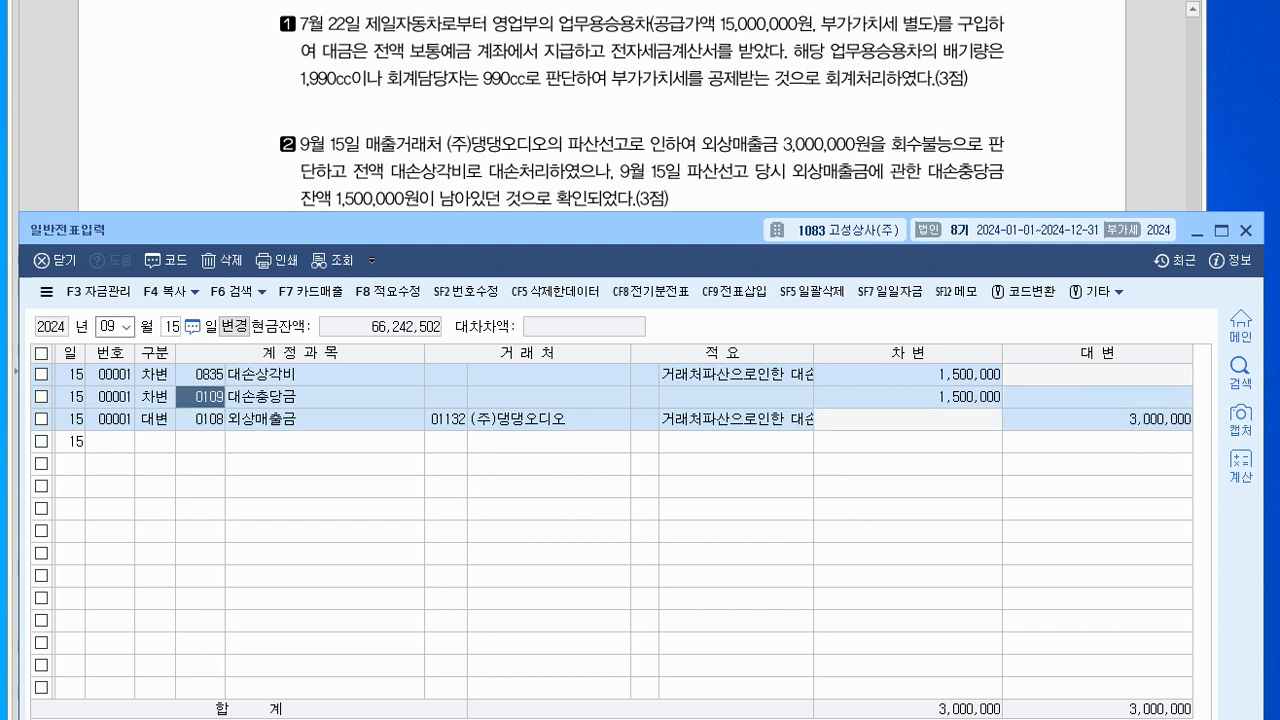
key(Down)
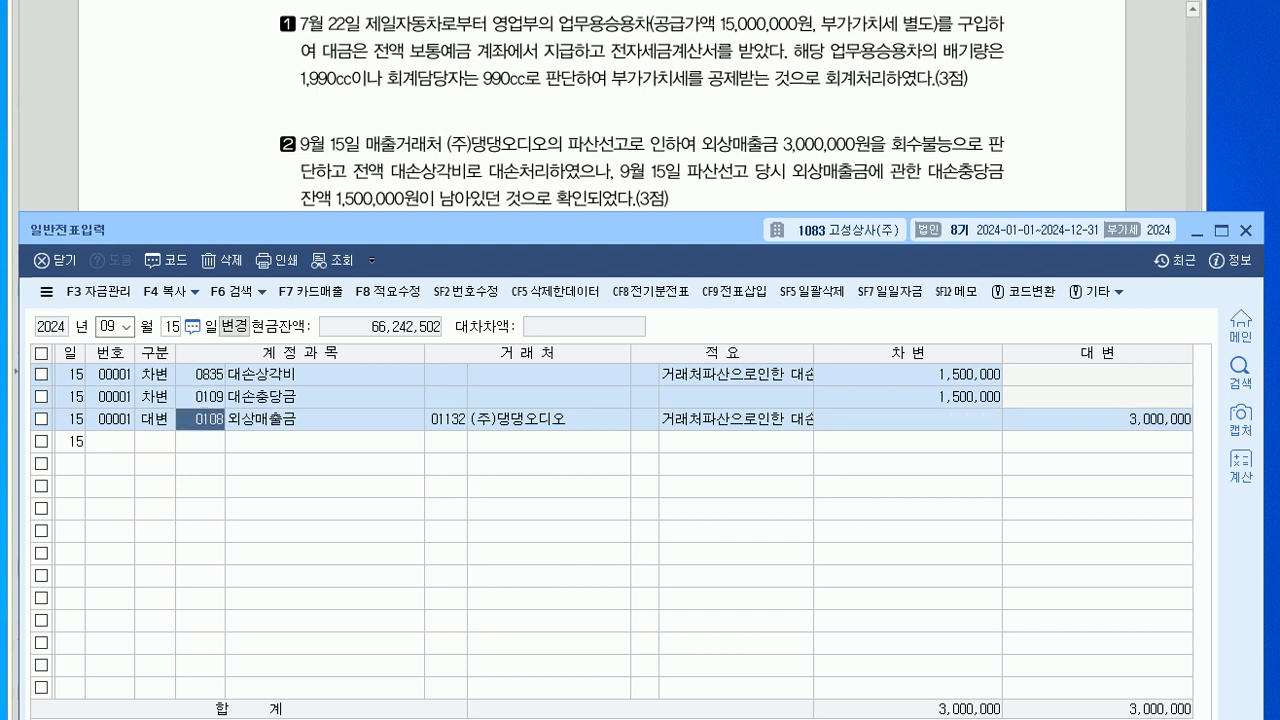
- Close the September 15 vouchers and consult question 05, item 1, in the exam document
key(Escape)
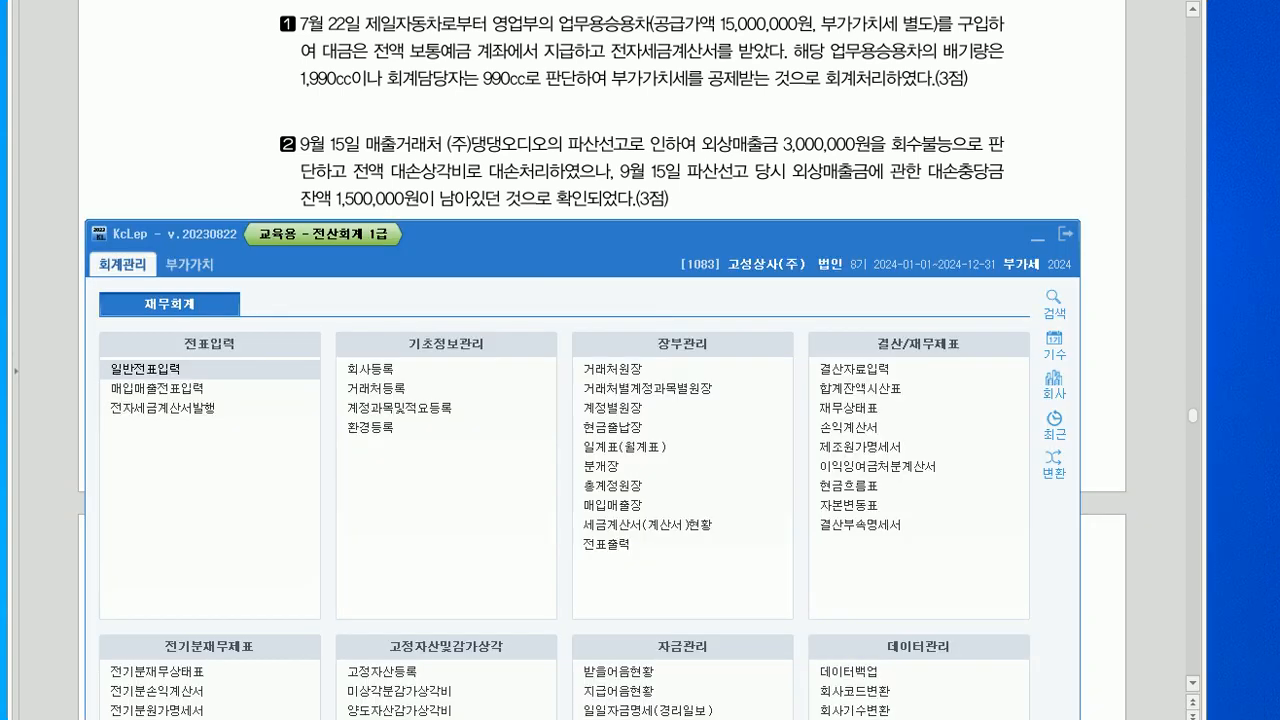
key(alt+Tab)
scroll(602, 360, down, 6)
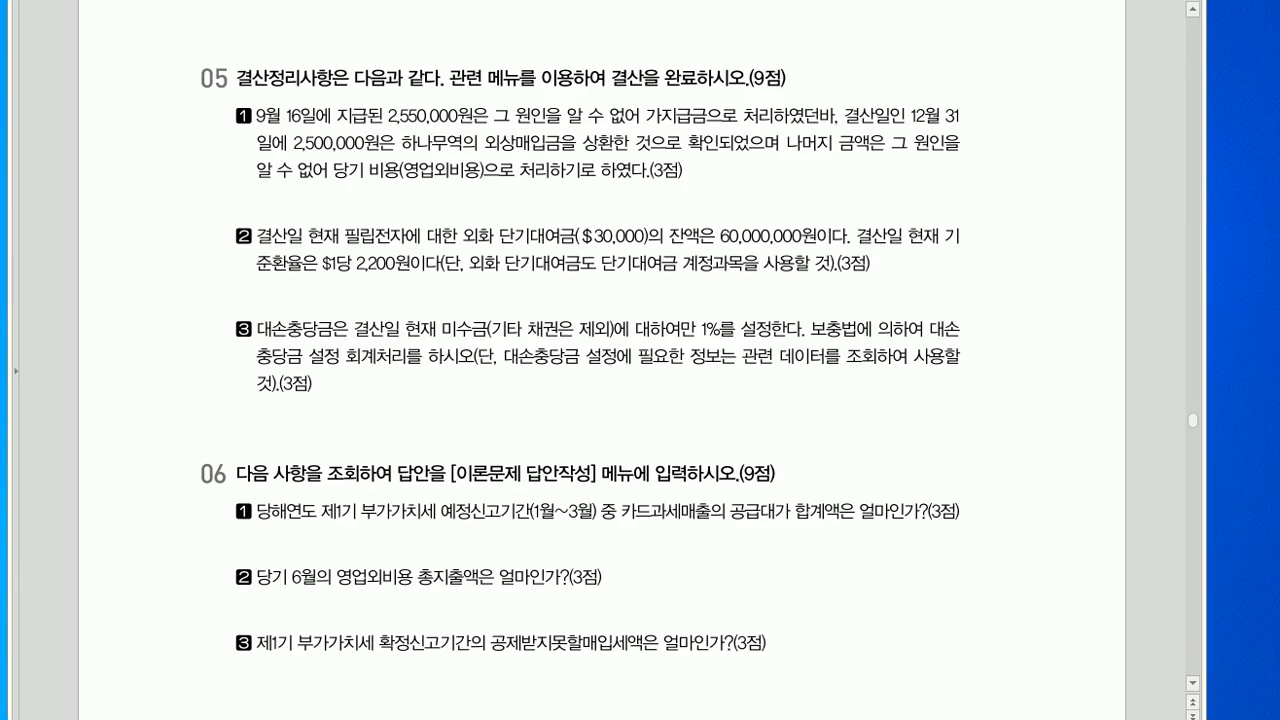
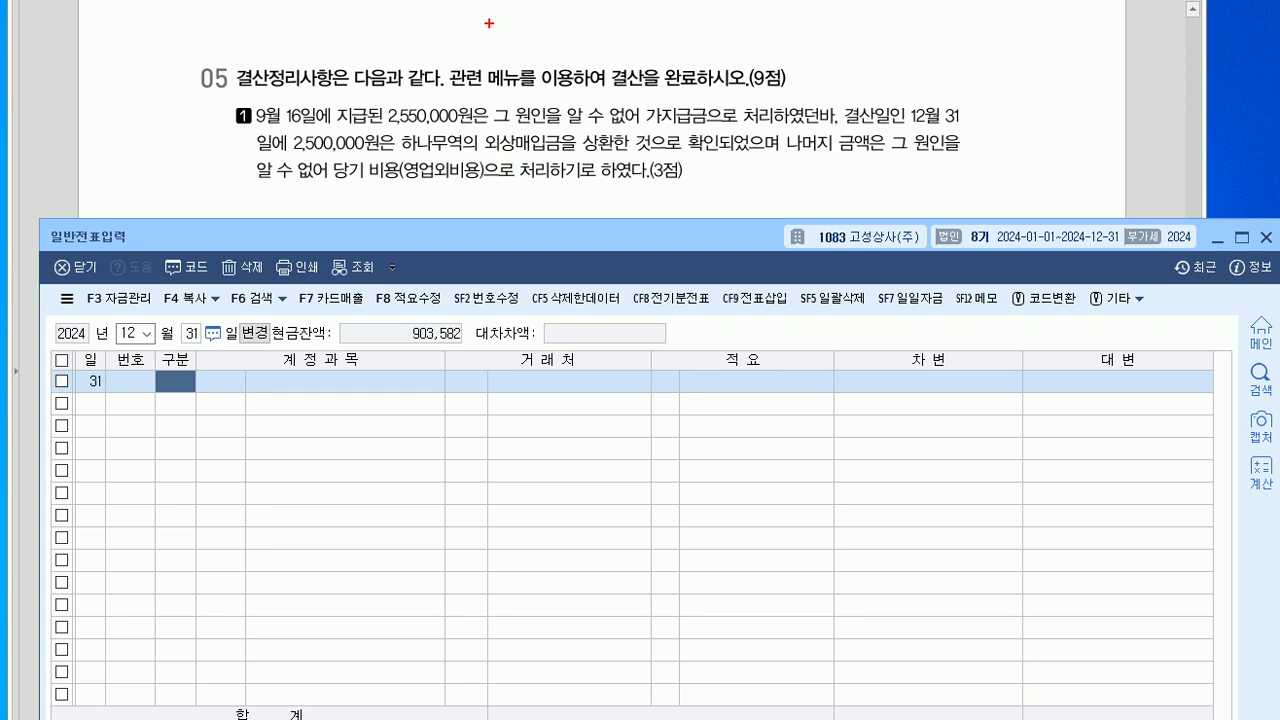
mouse_move(410, 189)
mouse_down()
mouse_move(474, 190)
mouse_move(462, 214)
mouse_move(476, 233)
mouse_up()
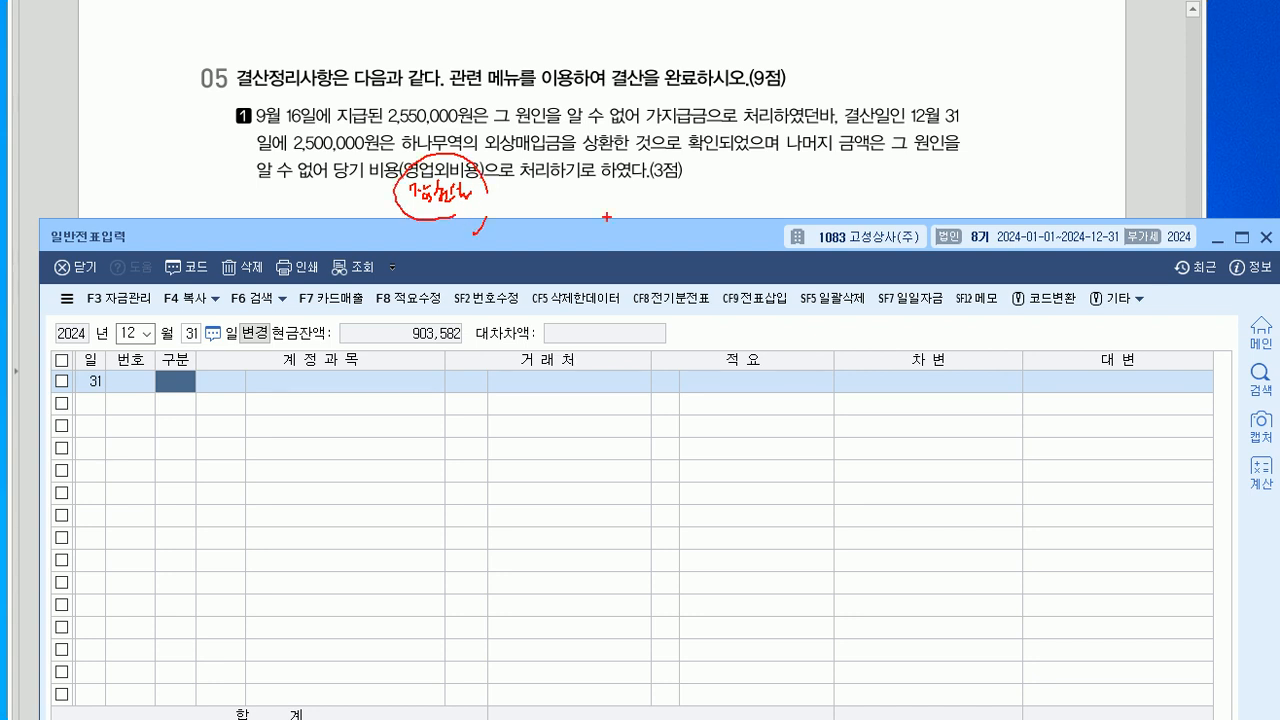
key(Escape)
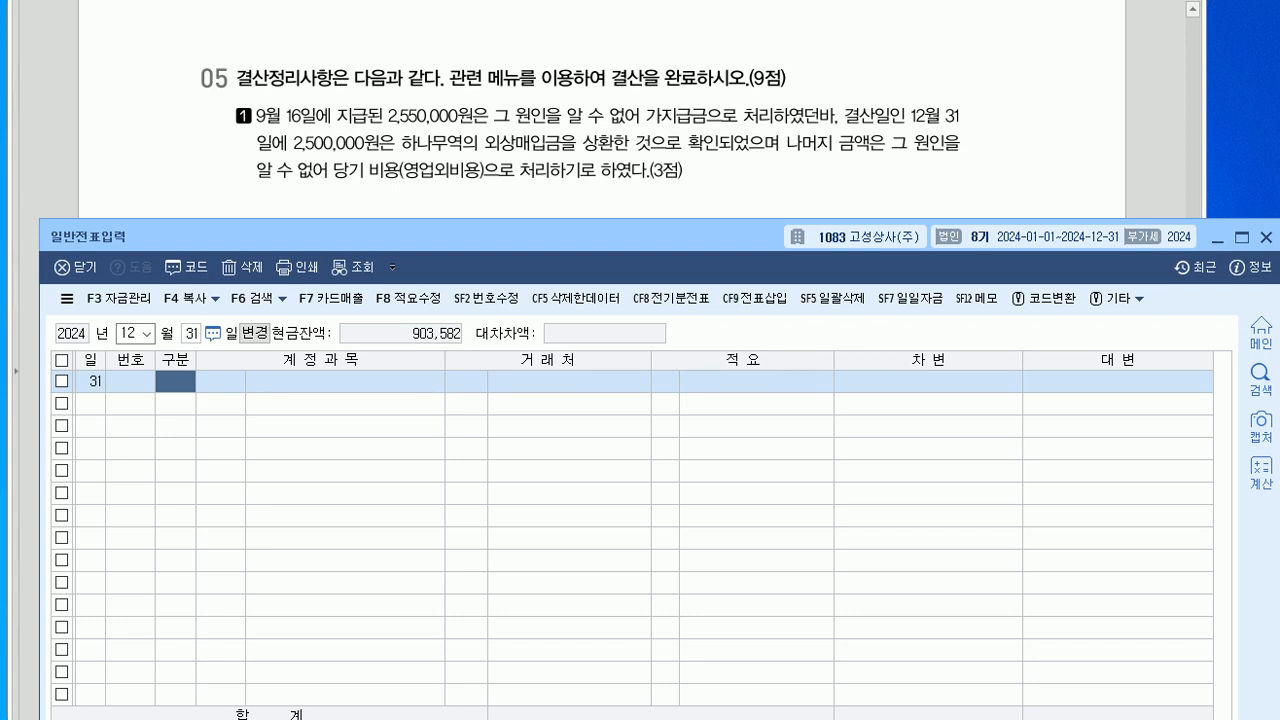
- Start a debit line for 외상매입금 (0251) in the December 31 general voucher
text(3)
key(Return)
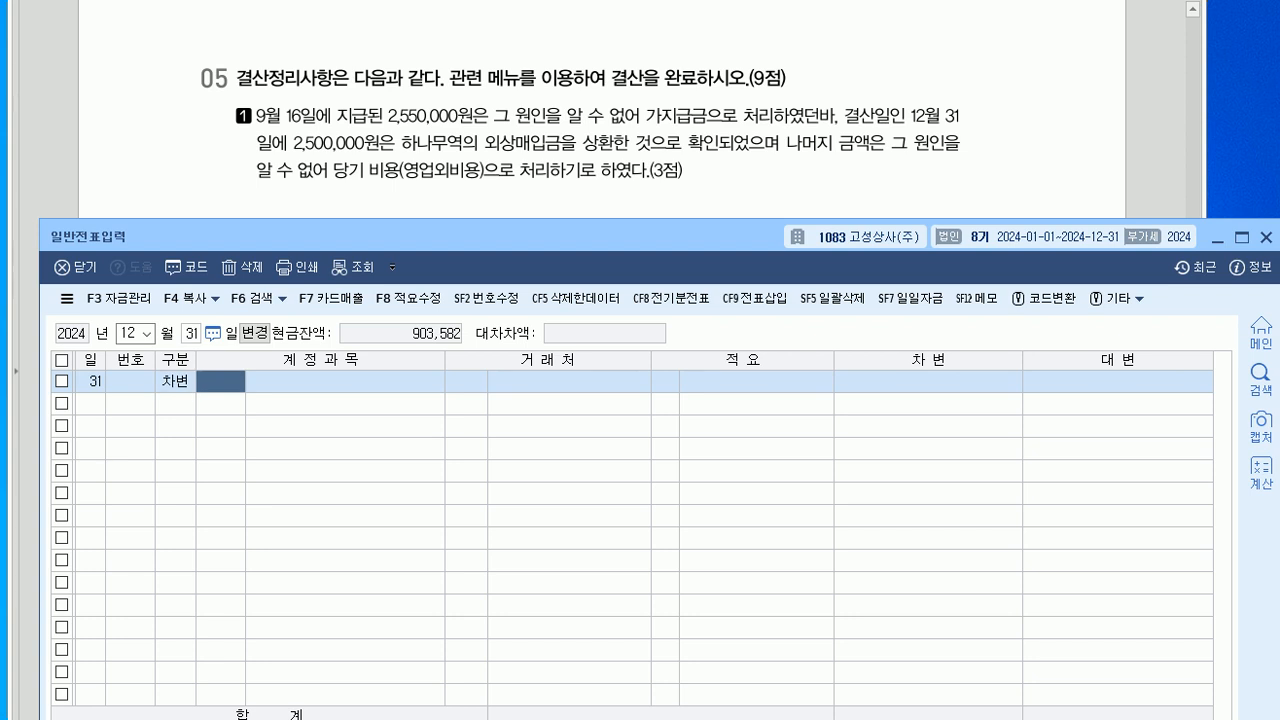
text(251)
key(Return)
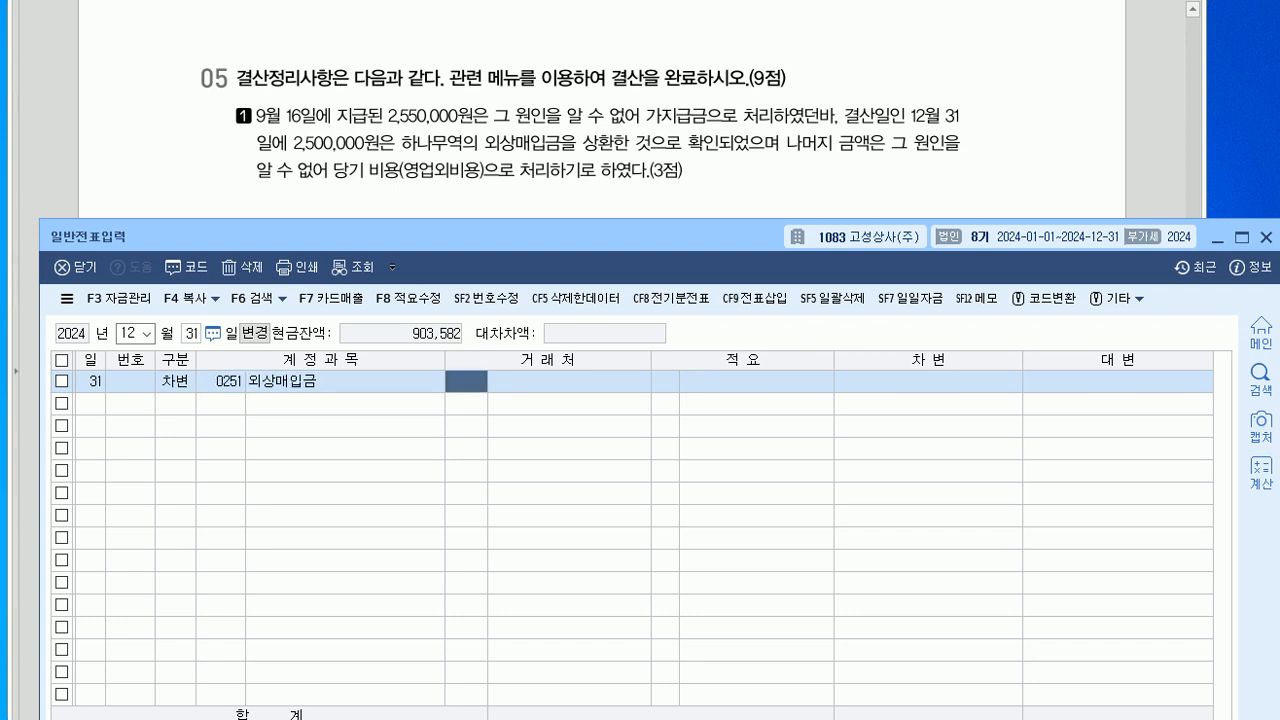
text(하나)
key(Return)
key(Return)
key(Left)
- Look up "하나" and assign 하나무역 as the vendor of the December 31 외상매입금 line
text(하나)
key(Return)
key(Down)
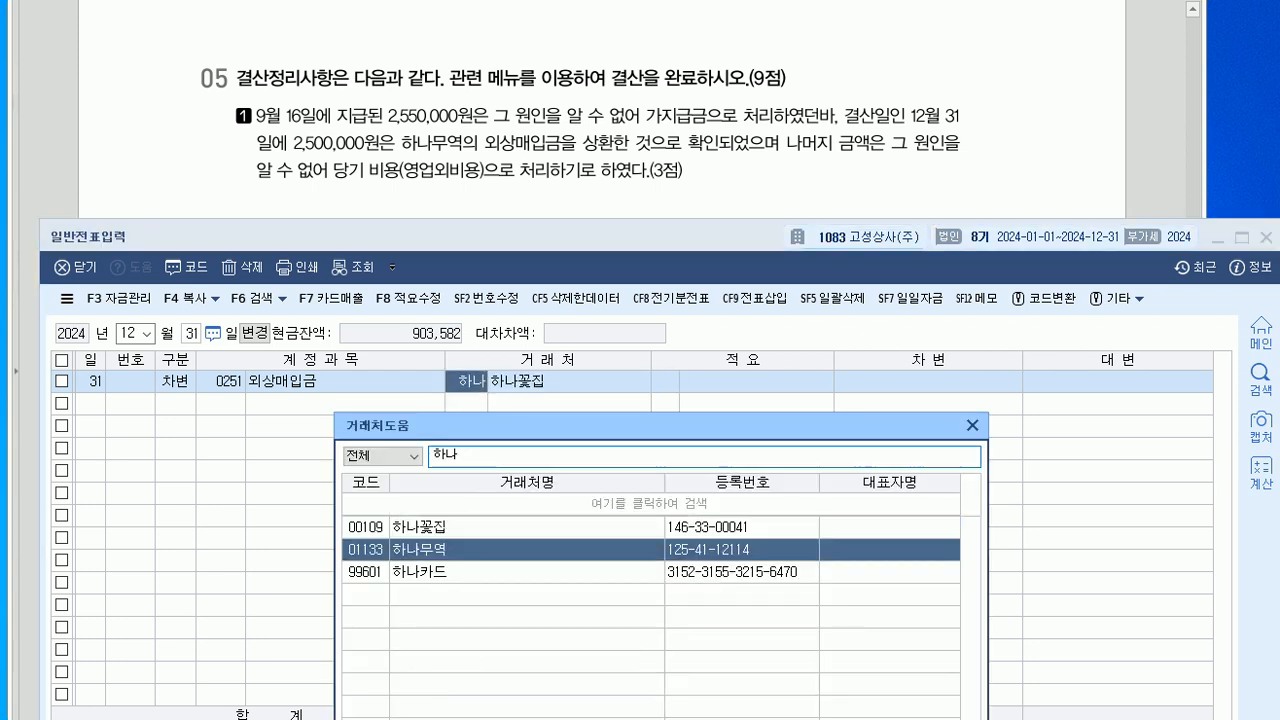
key(Return)
key(Return)
key(Return)
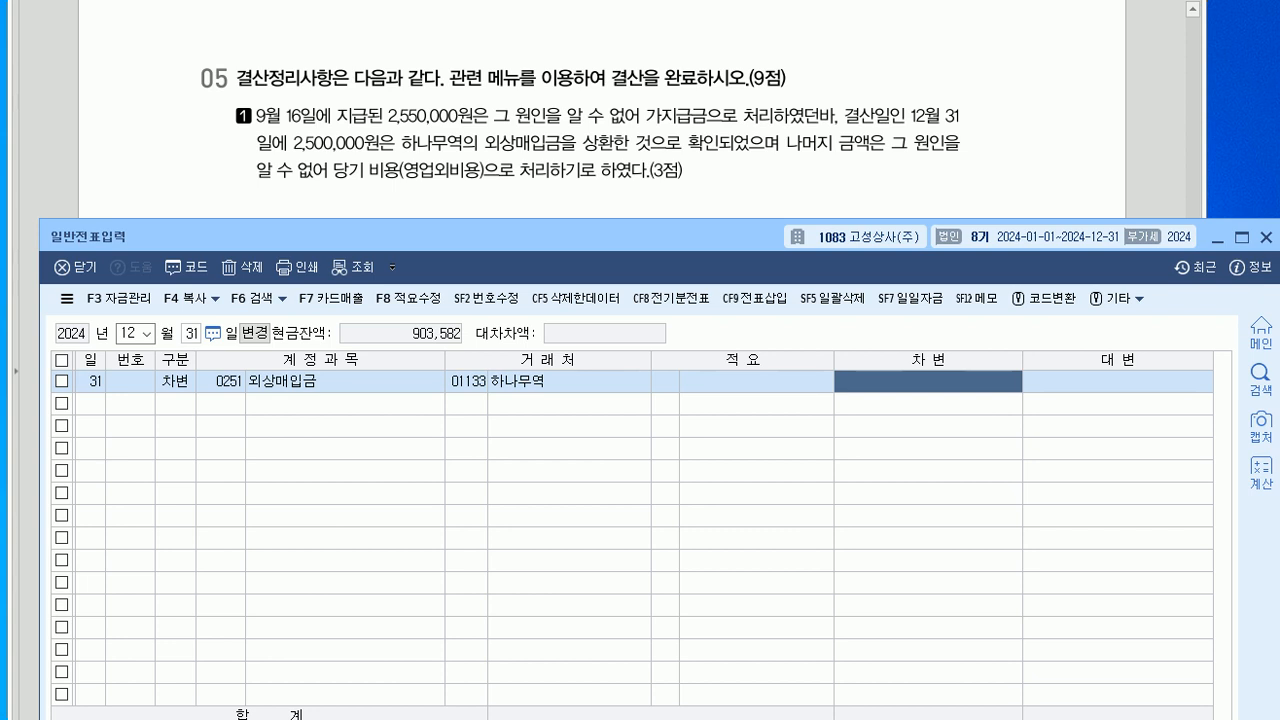
- Set the 외상매입금 debit to 2,500,000 and start a second debit line in the December 31 voucher
text(2500000)
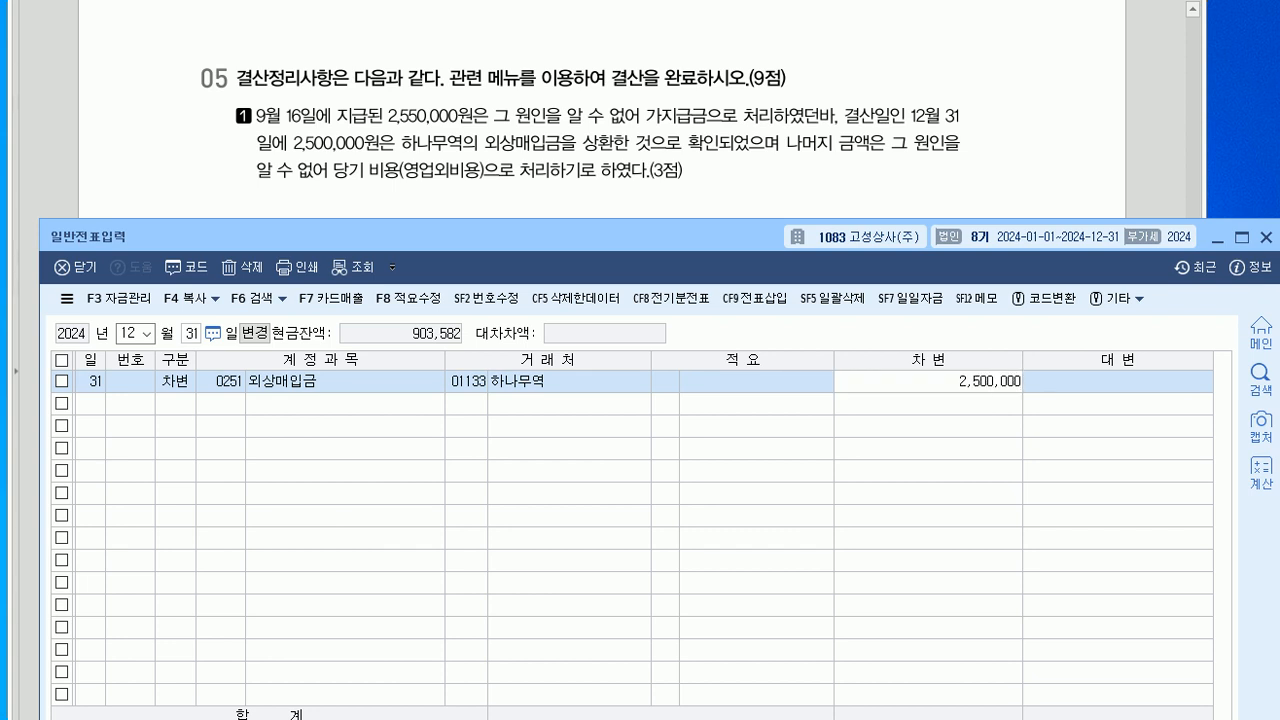
key(Return)
text(3)
key(Return)
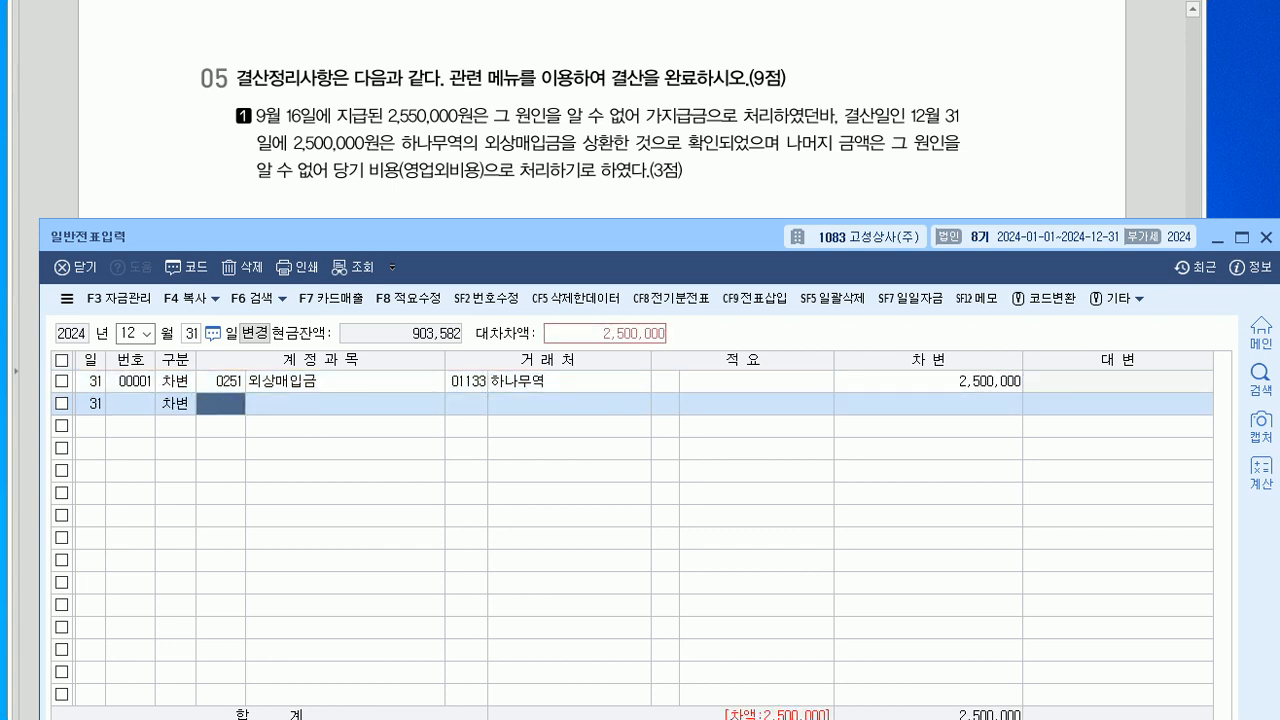
- Record 잡손실 (0980) as a 50,000 debit and balance the voucher with a 2,550,000 credit to 가지급금 (0134)
text(980)
key(Return)
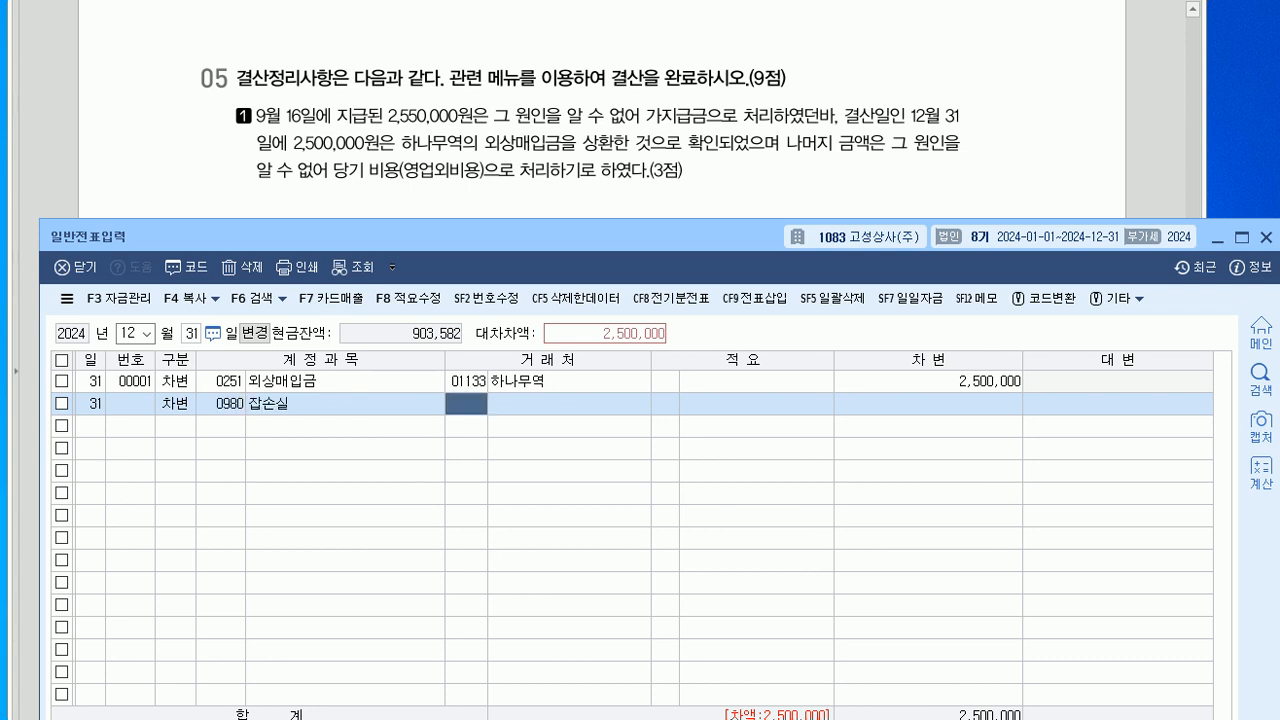
key(Return)
key(Return)
key(Return)
key(Return)
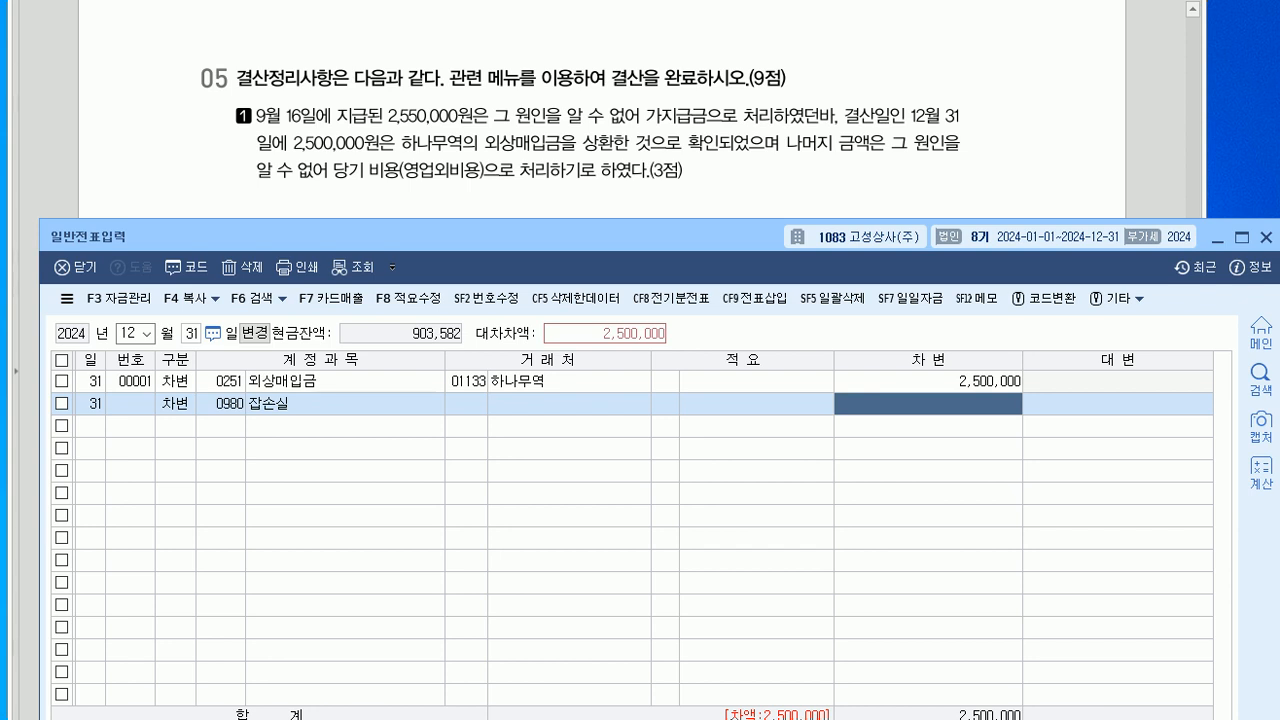
text(250)
key(BackSpace)
key(BackSpace)
key(BackSpace)
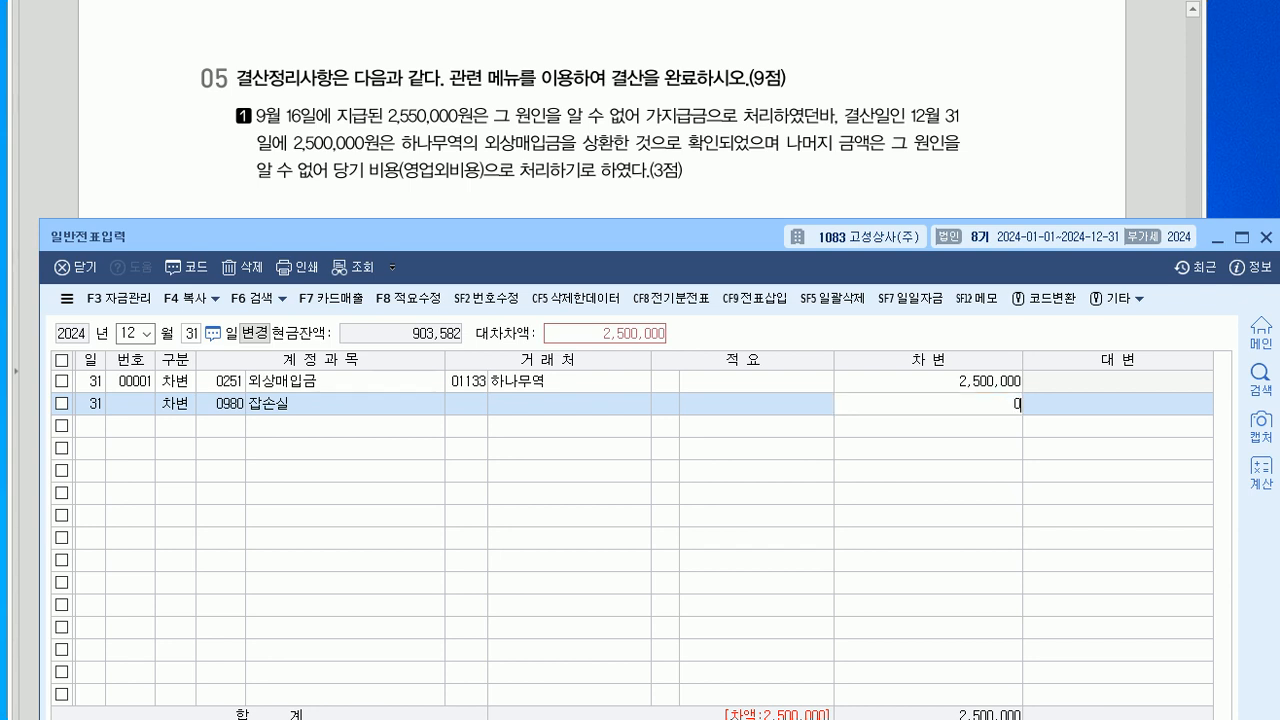
text(50000)
key(Return)
text(4134)
key(Return)
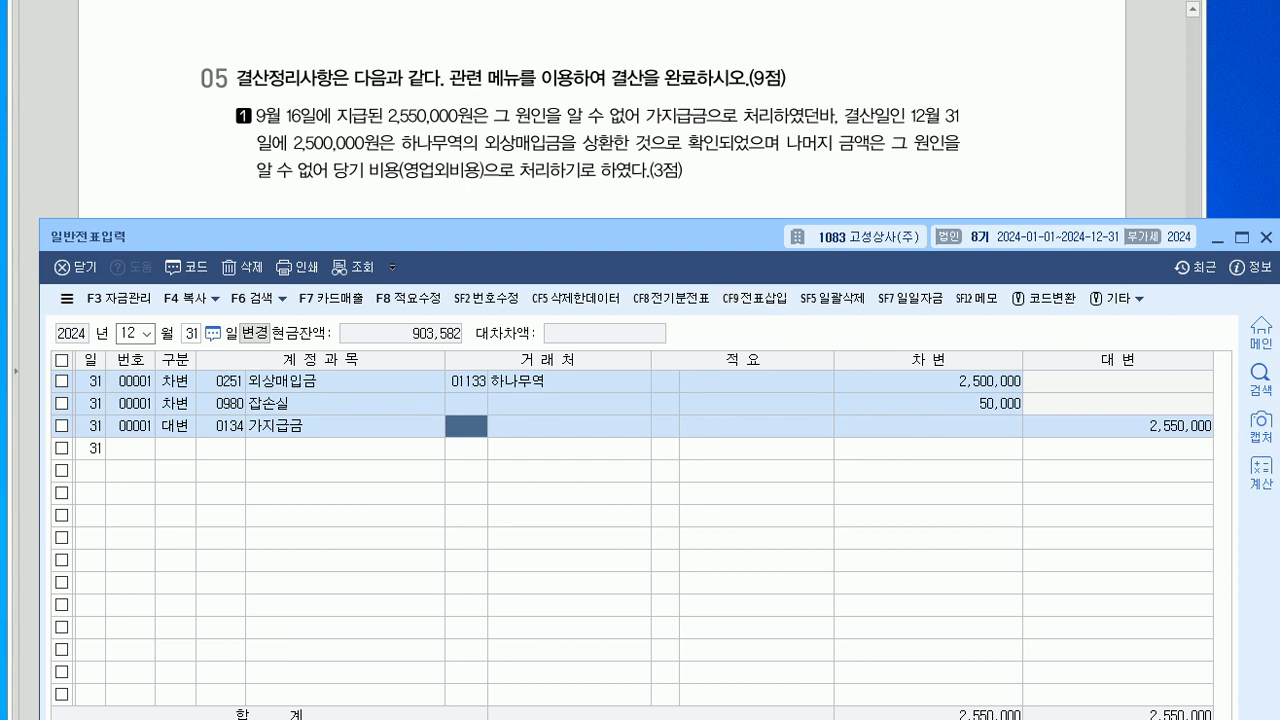
- Examine question 05, item 2, for the loan balance, account title and closing exchange rate of the foreign-currency short-term loan
scroll(600, 110, down, 3)
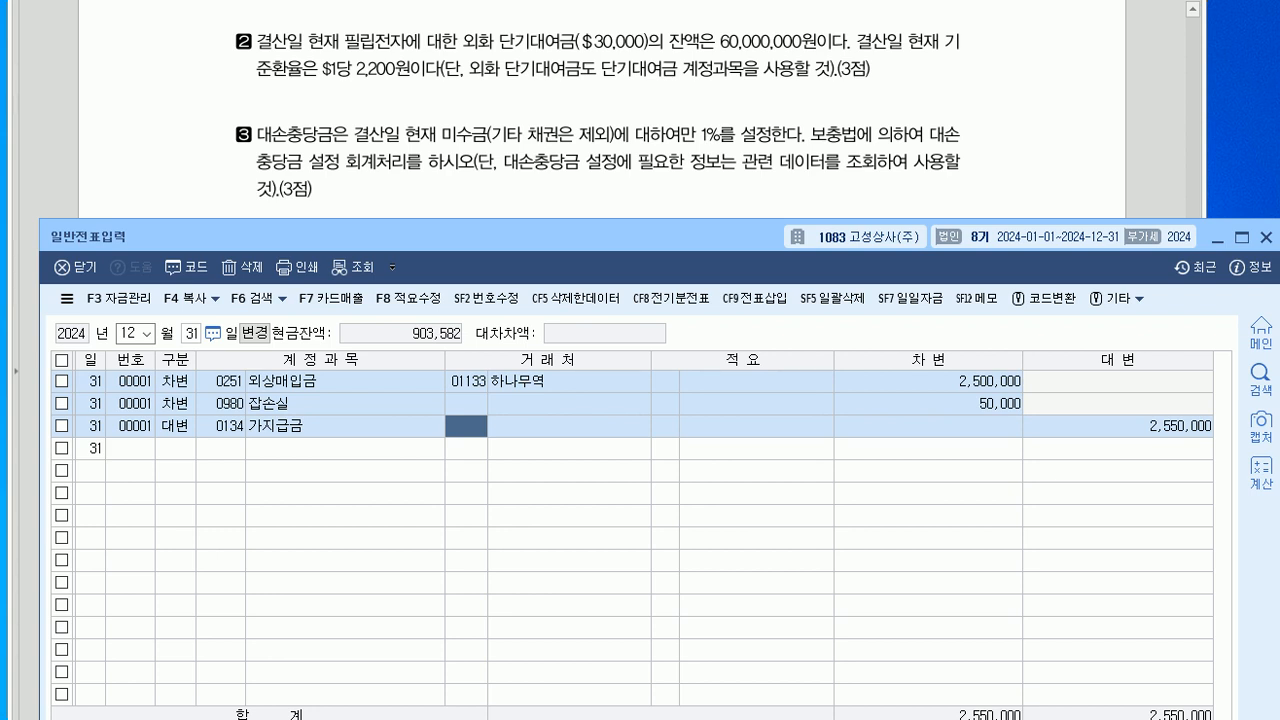
mouse_move(646, 93)
mouse_down()
mouse_move(620, 94)
mouse_move(600, 62)
mouse_move(660, 56)
mouse_move(666, 82)
mouse_move(648, 96)
mouse_up()
mouse_move(483, 88)
mouse_down()
mouse_move(672, 85)
mouse_move(626, 104)
mouse_move(602, 74)
mouse_move(668, 80)
mouse_up()
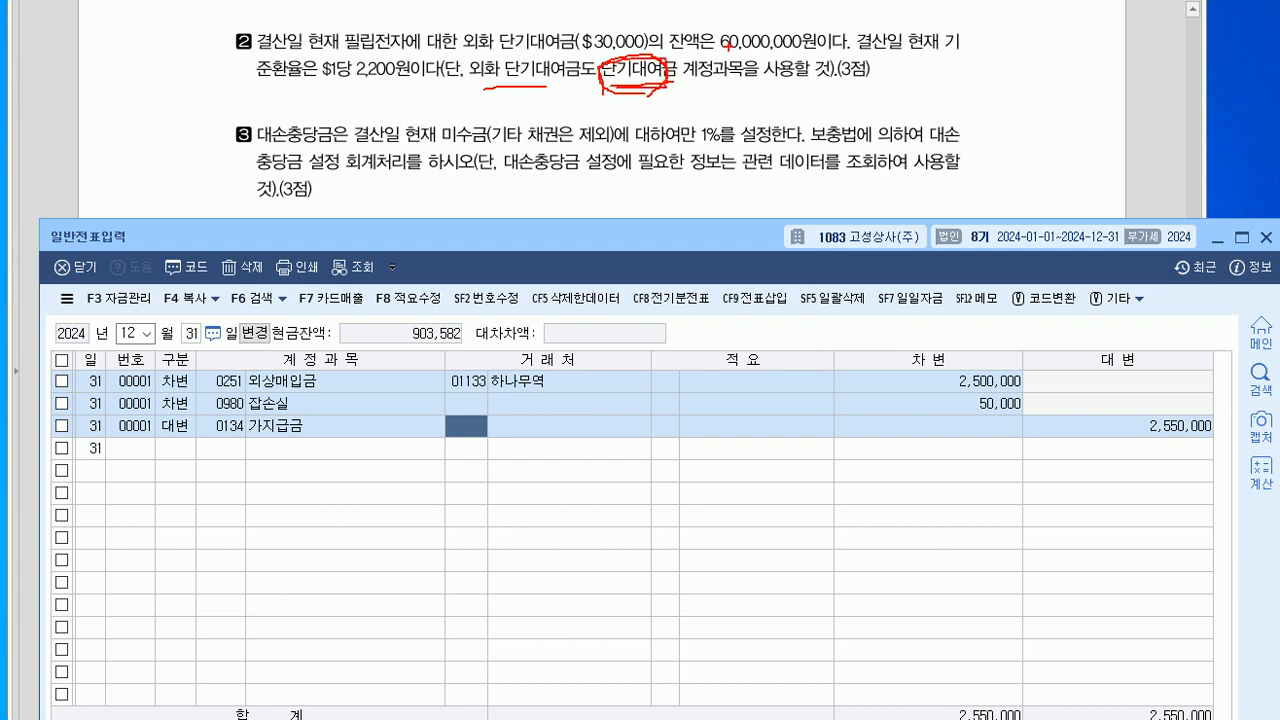
mouse_move(762, 58)
mouse_down()
mouse_move(746, 12)
mouse_move(800, 62)
mouse_up()
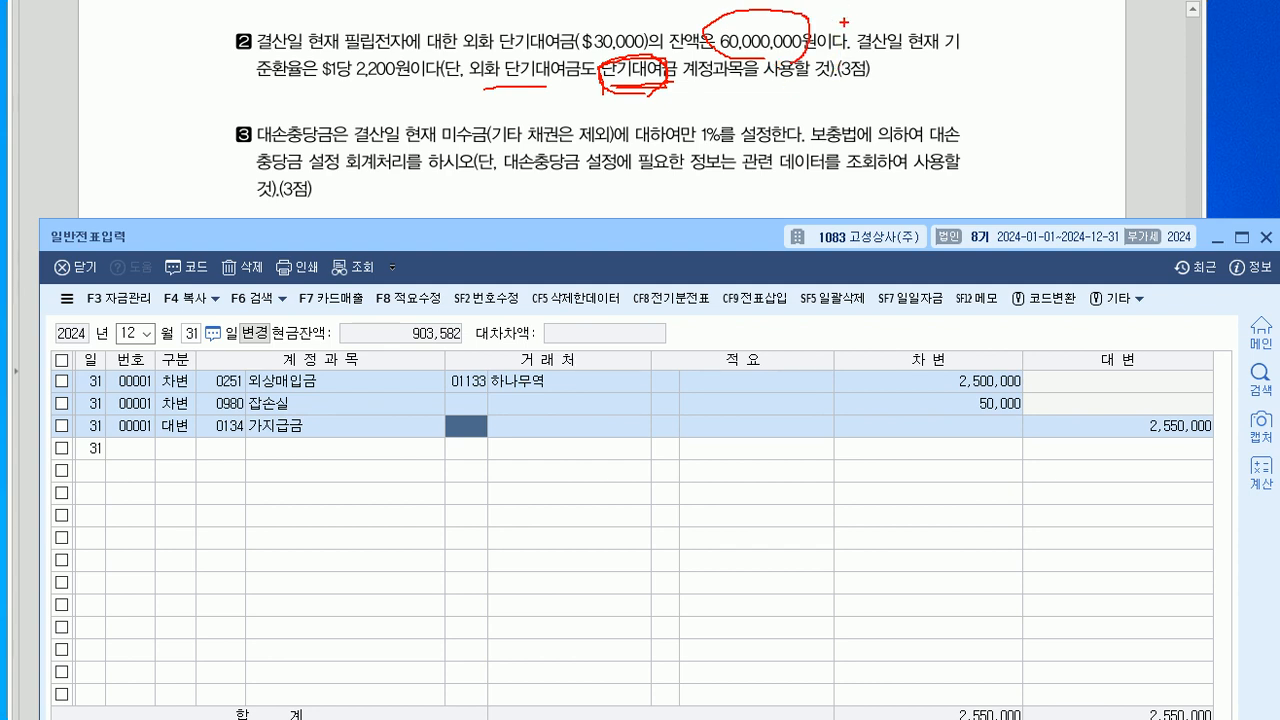
mouse_move(840, 9)
mouse_down()
mouse_move(830, 62)
mouse_move(920, 36)
mouse_up()
mouse_move(958, 50)
mouse_down()
mouse_move(990, 62)
mouse_move(1026, 46)
mouse_up()
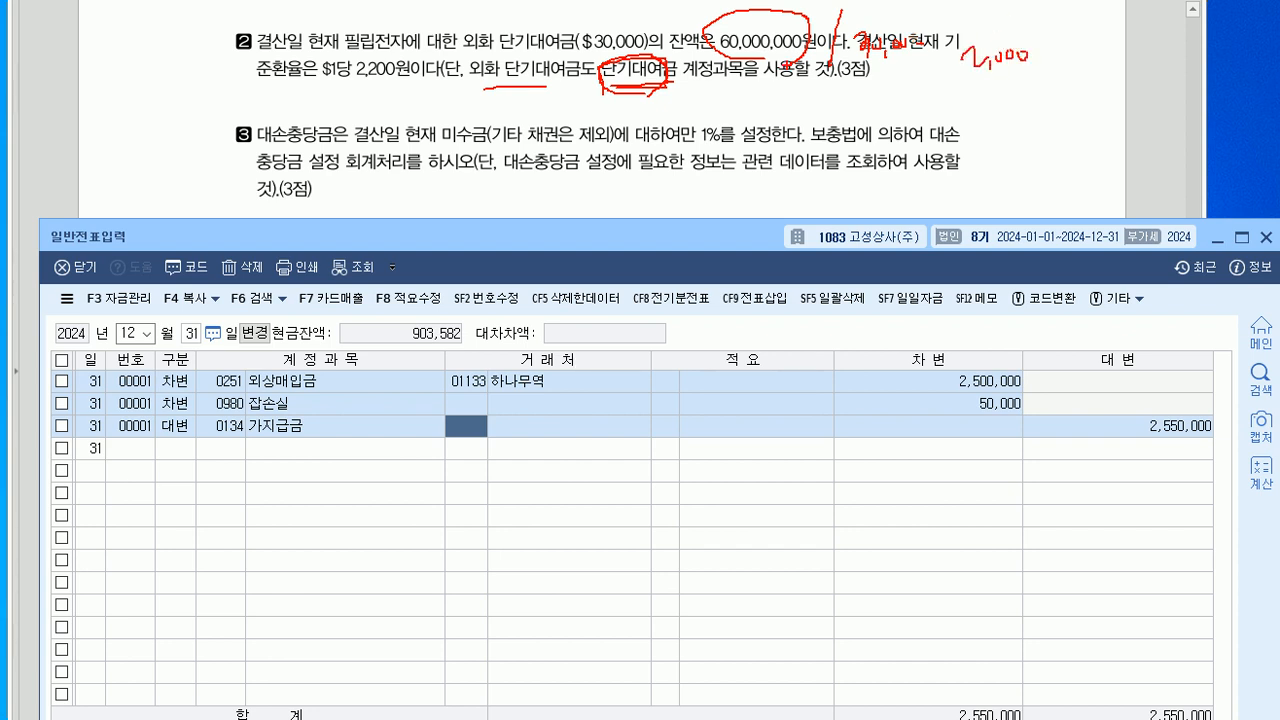
mouse_move(384, 80)
mouse_down()
mouse_move(350, 88)
mouse_move(404, 74)
mouse_up()
mouse_move(836, 102)
mouse_down()
mouse_move(870, 108)
mouse_move(878, 128)
mouse_move(933, 102)
mouse_move(934, 154)
mouse_up()
drag(948, 98, 948, 112)
mouse_move(942, 104)
mouse_down()
mouse_move(954, 104)
mouse_move(950, 118)
mouse_move(981, 116)
mouse_up()
key(ctrl+z)
key(ctrl+z)
drag(980, 106, 994, 110)
drag(991, 98, 1042, 104)
drag(1036, 96, 1094, 76)
key(ctrl+z)
key(ctrl+z)
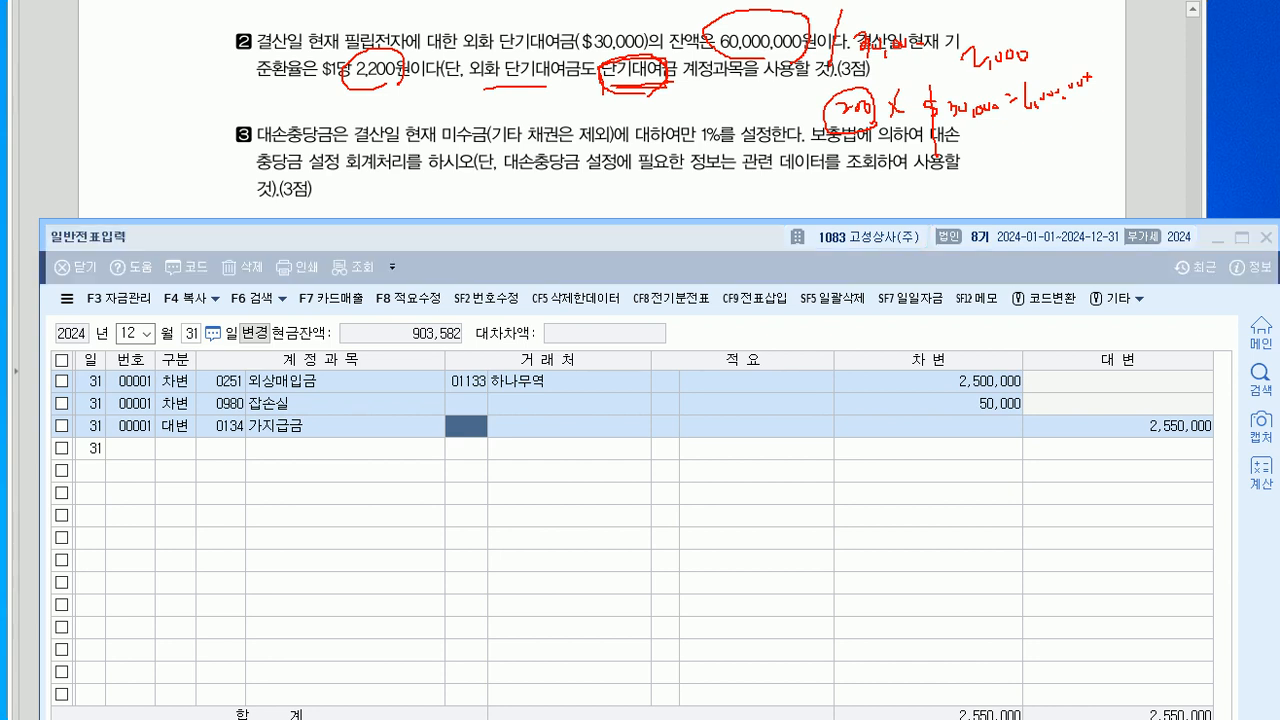
key(Escape)
key(alt+Tab)
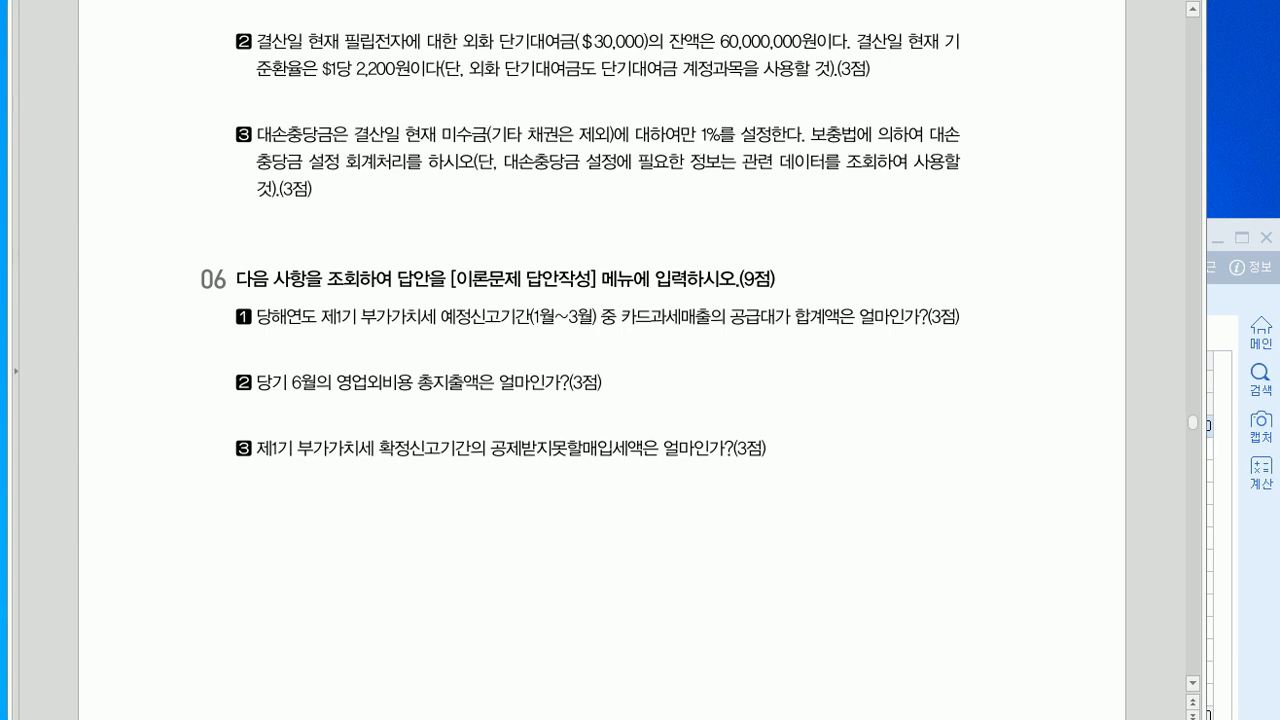
key(alt+Tab)
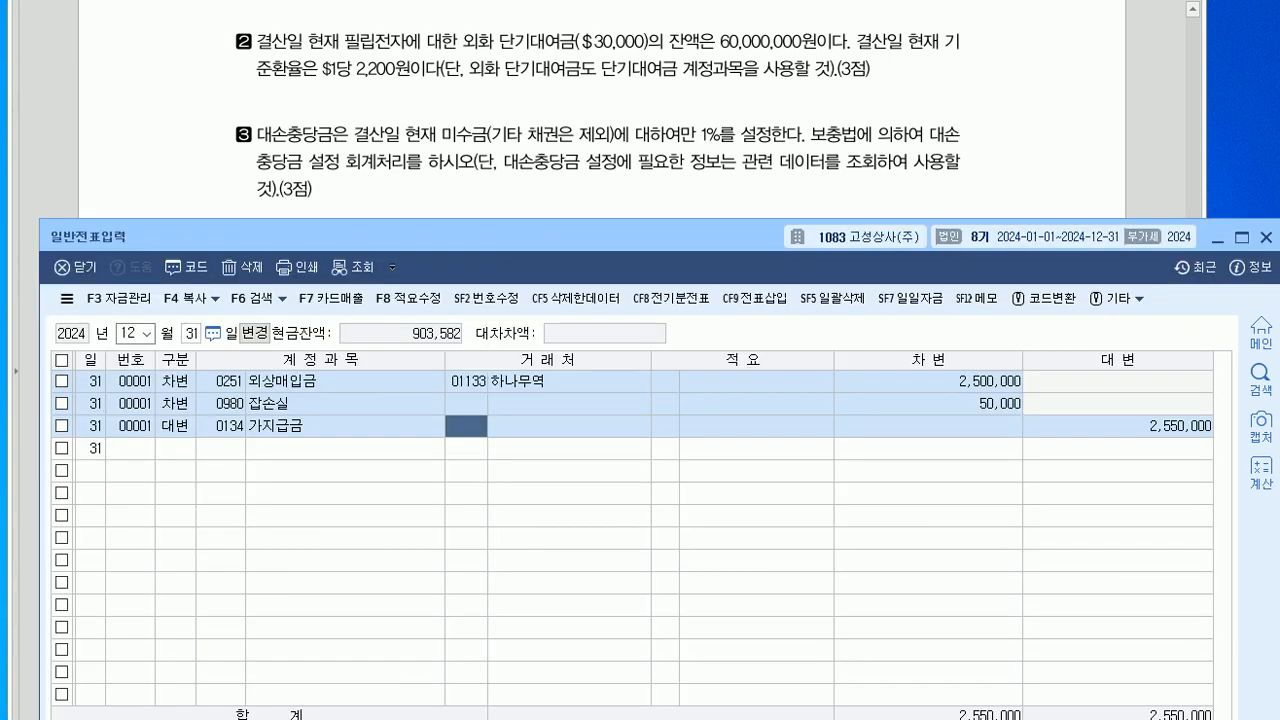
- Add a December 31 debit line for 단기대여금 (0114) with vendor 필립전자 and an amount of 6,000,000
click(175, 448)
text(3)
key(Return)
text(114)
key(Return)
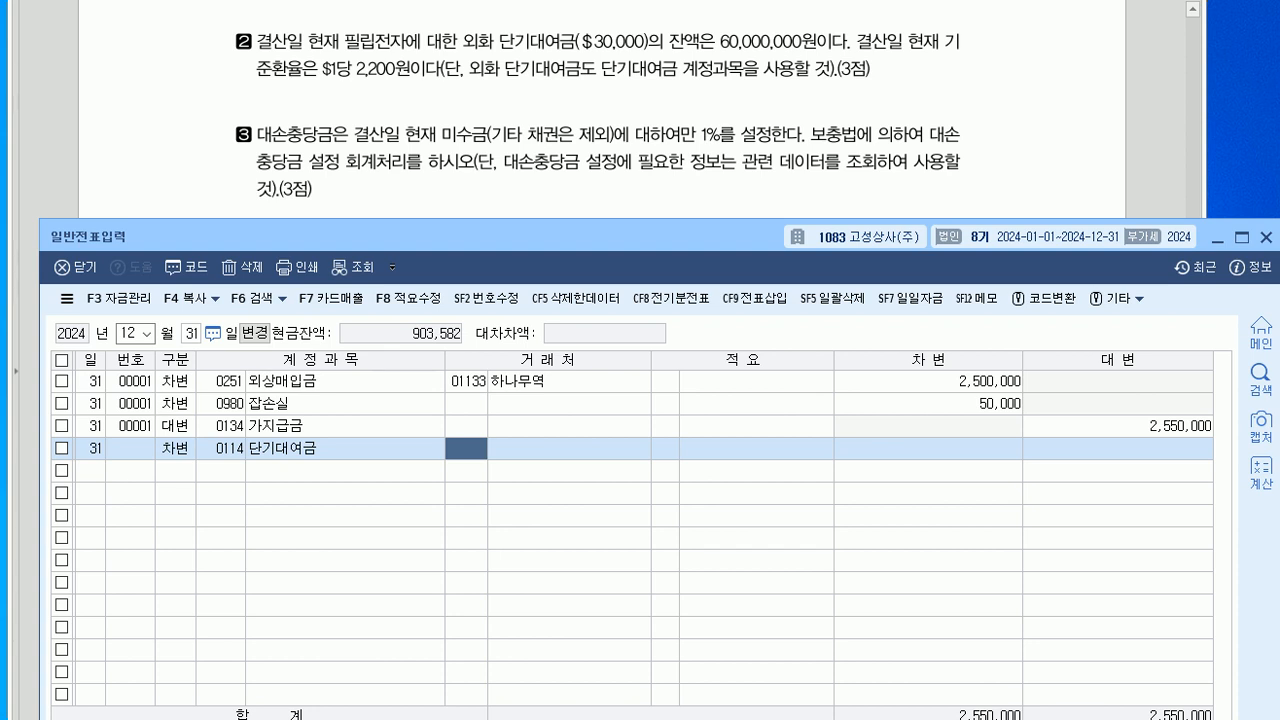
text(필립)
key(Return)
key(Return)
text(6000000)
key(Return)
- Balance the short-term loan entry with a 6,000,000 credit to 외화환산이익 (0910) and close the general voucher entry
key(4)
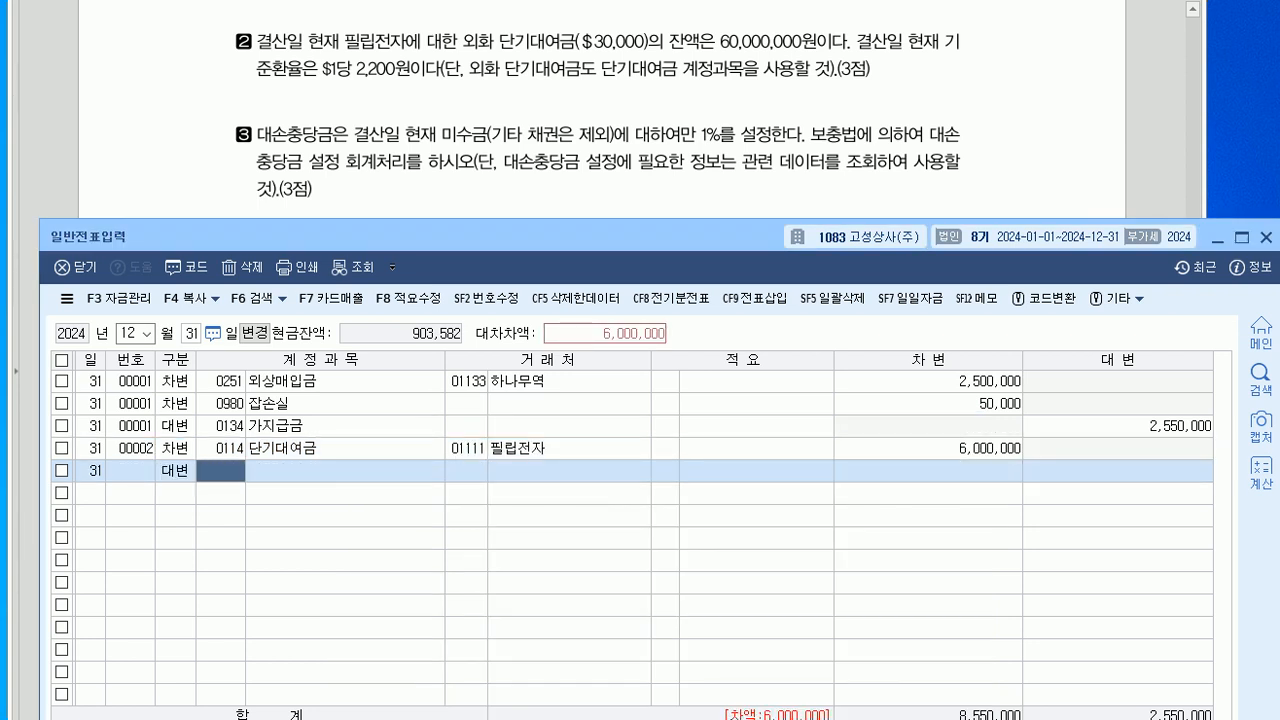
text(0910)
key(Return)
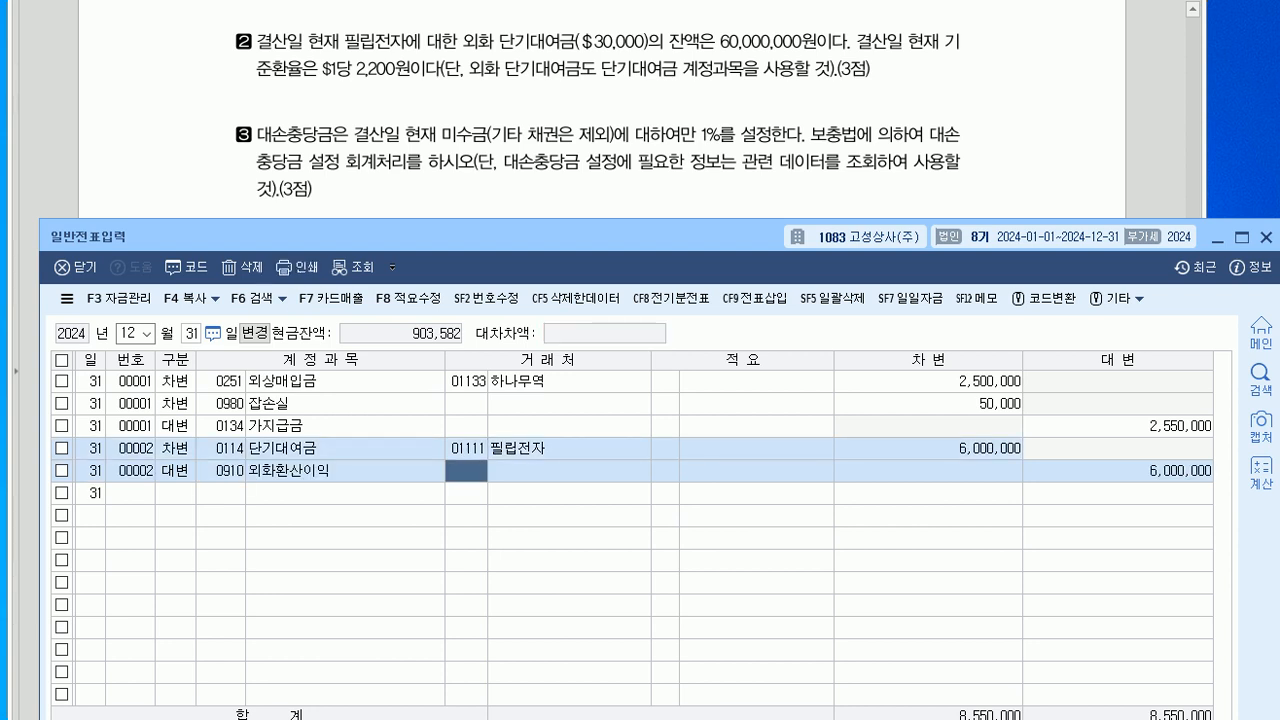
click(1266, 237)
scroll(600, 360, down, 3)
scroll(600, 360, up, 3)
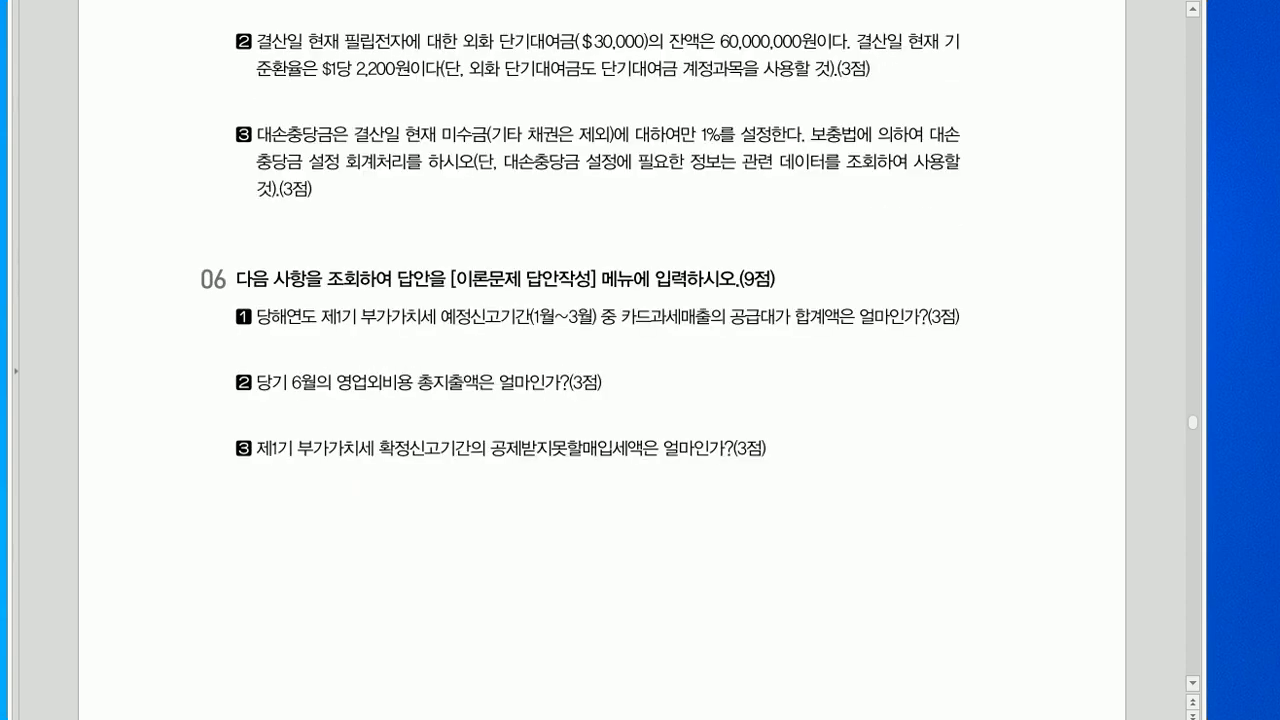
- Open 결산자료입력 in KcLep and load the closing data for months 01 to 12 of 2024
key(alt+Tab)
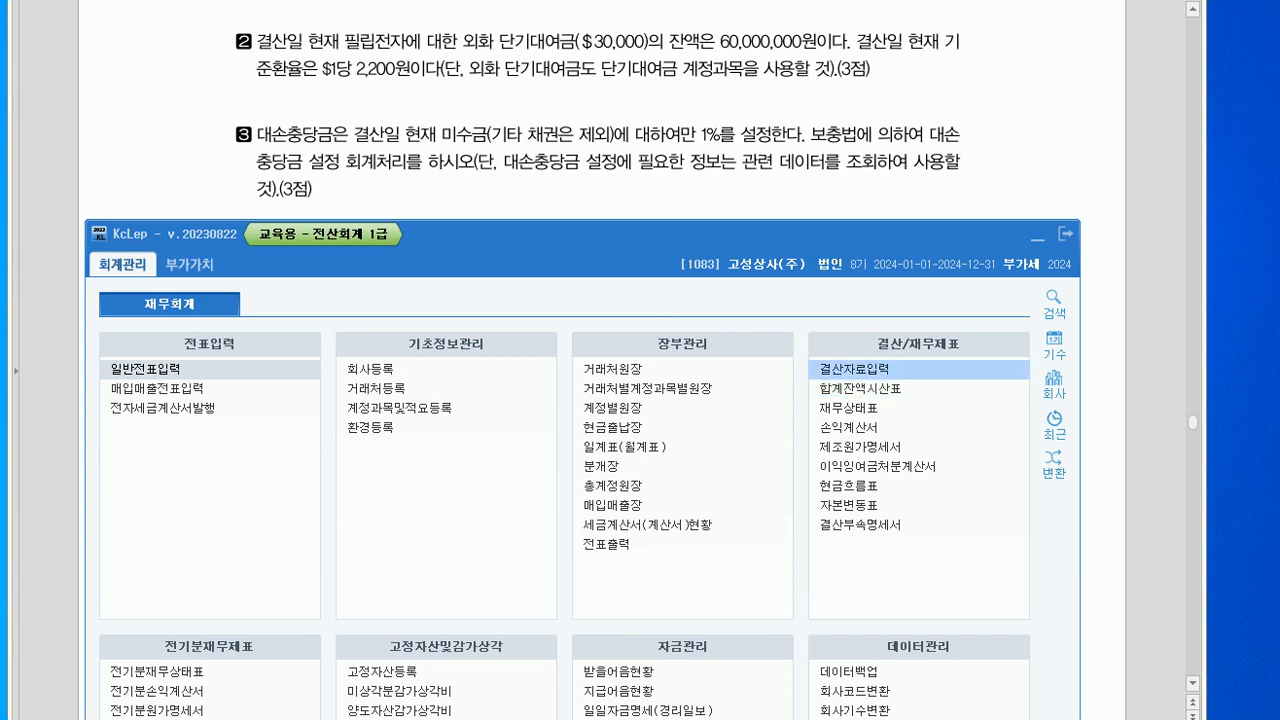
click(854, 369)
drag(600, 37, 621, 252)
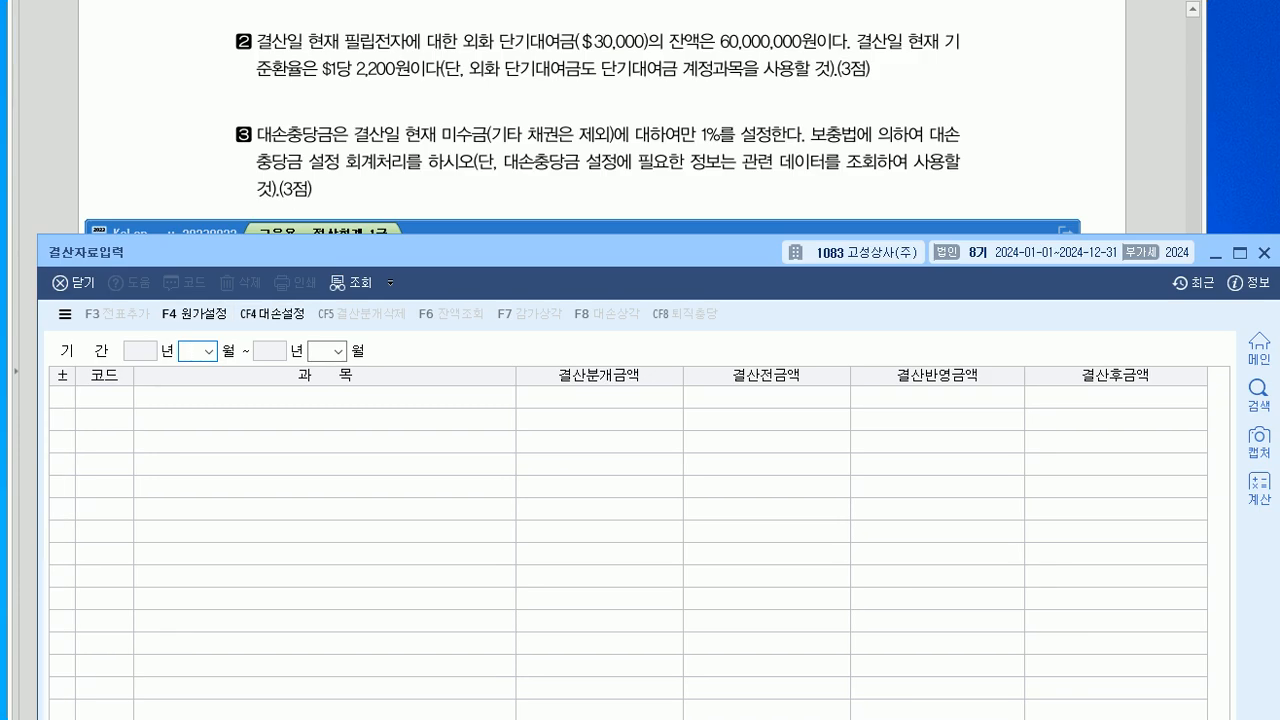
text(01)
text(12)
drag(450, 252, 445, 222)
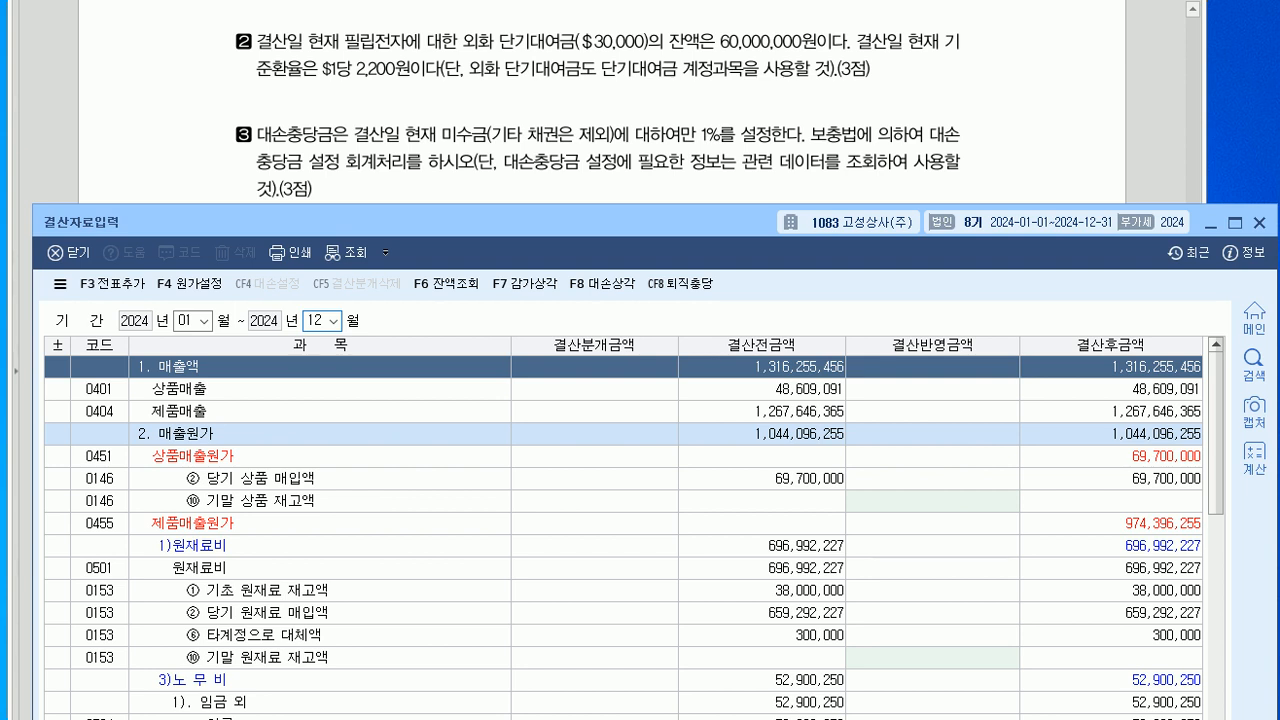
drag(600, 222, 581, 32)
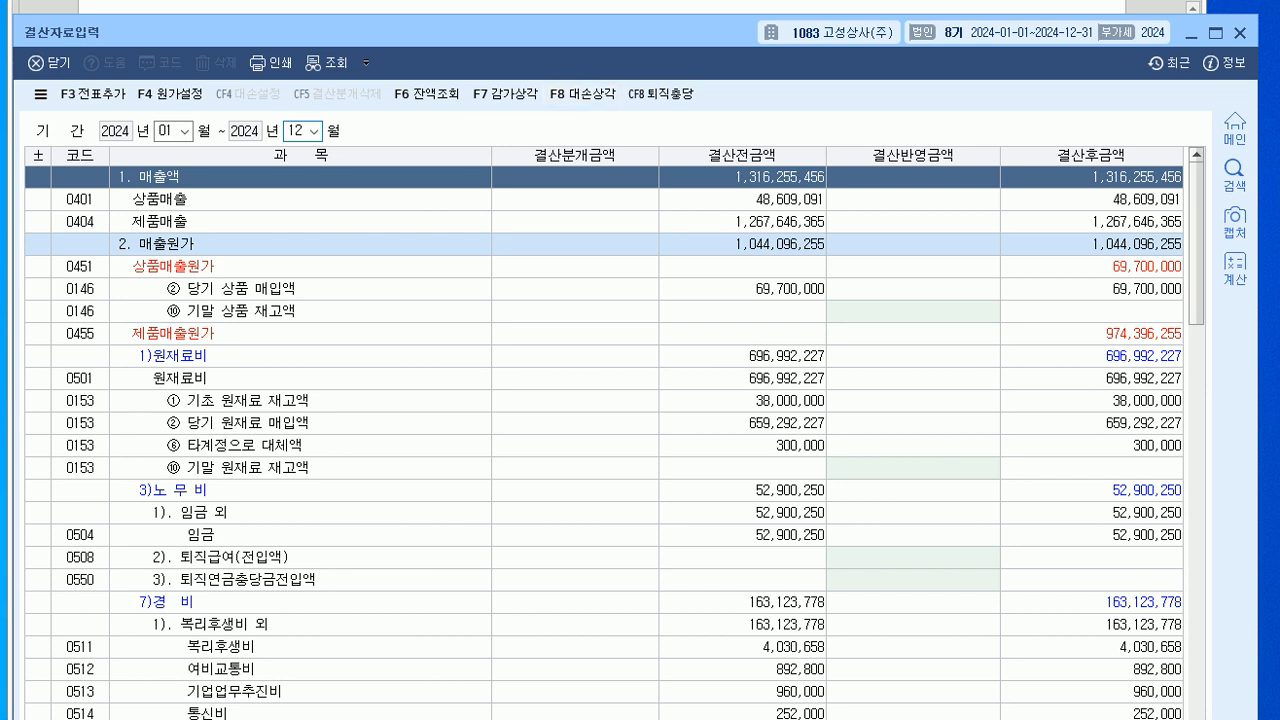
- Select the 미수금 (0120) closing amount under 기타의대손상각 and open the 대손상각 calculation
scroll(600, 440, down, 3)
scroll(600, 440, down, 8)
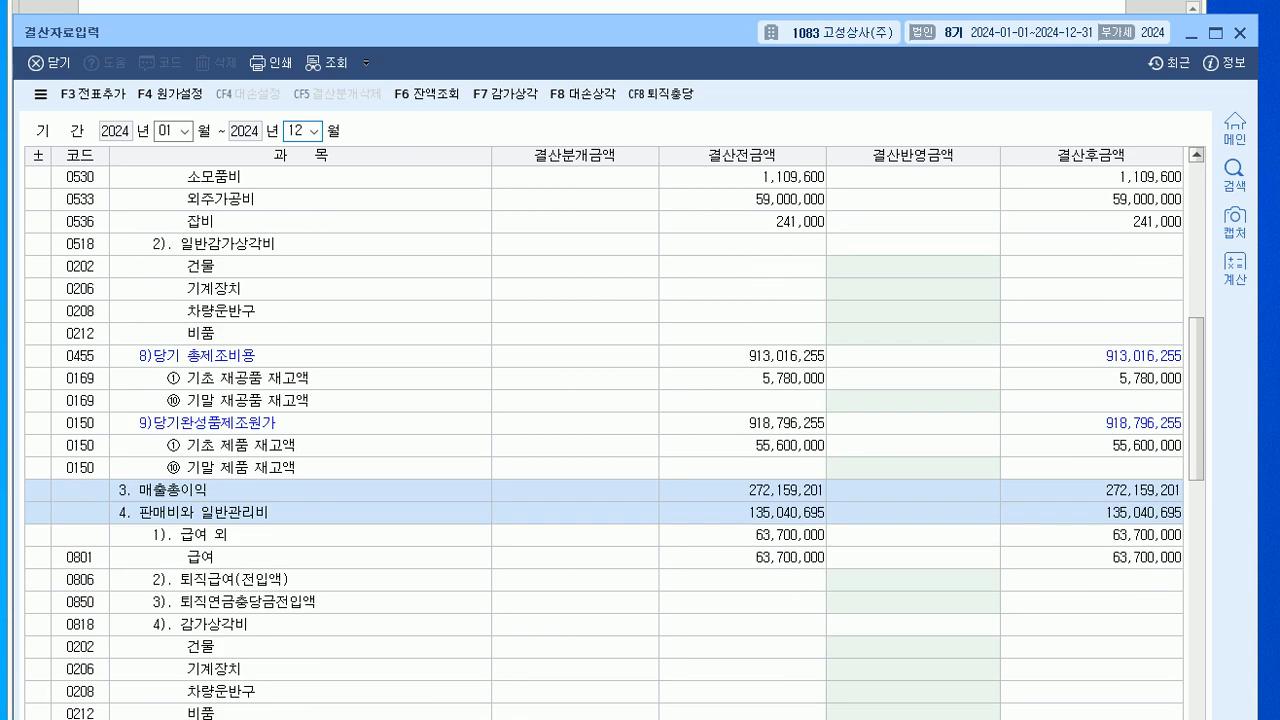
scroll(600, 440, down, 2)
scroll(600, 440, down, 1)
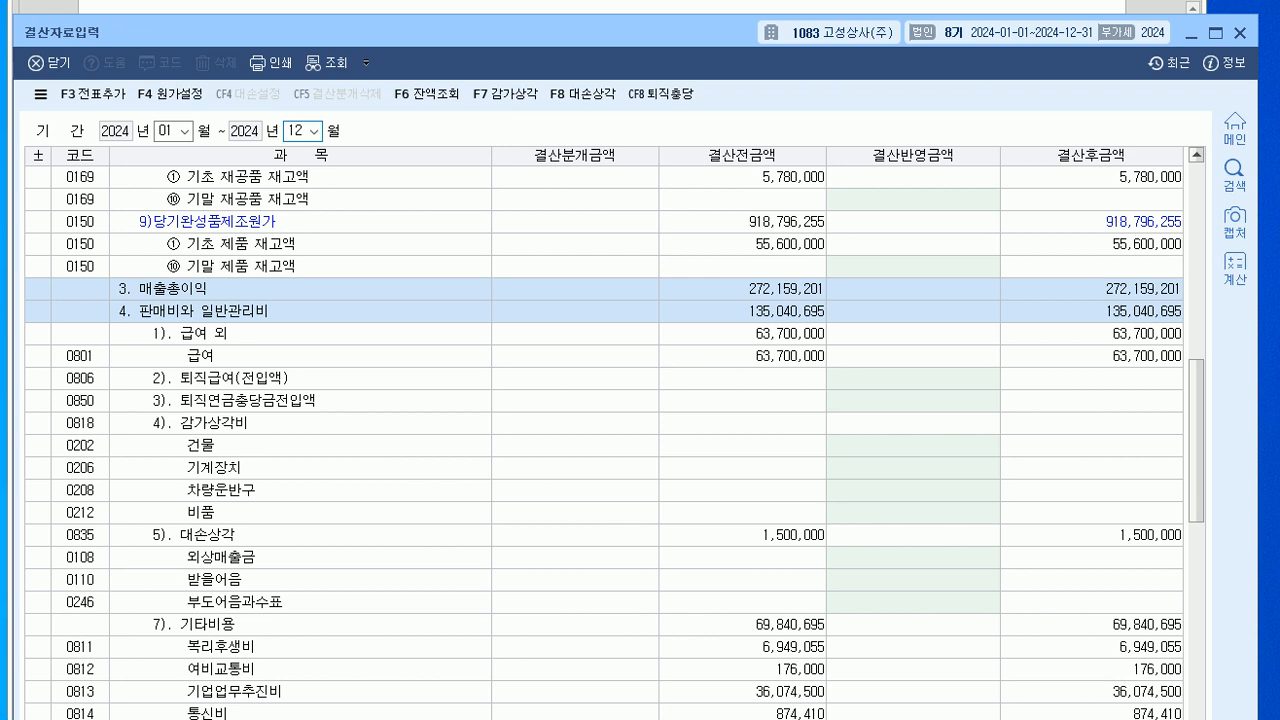
scroll(600, 440, down, 3)
scroll(600, 440, up, 2)
scroll(600, 440, down, 7)
scroll(600, 440, down, 4)
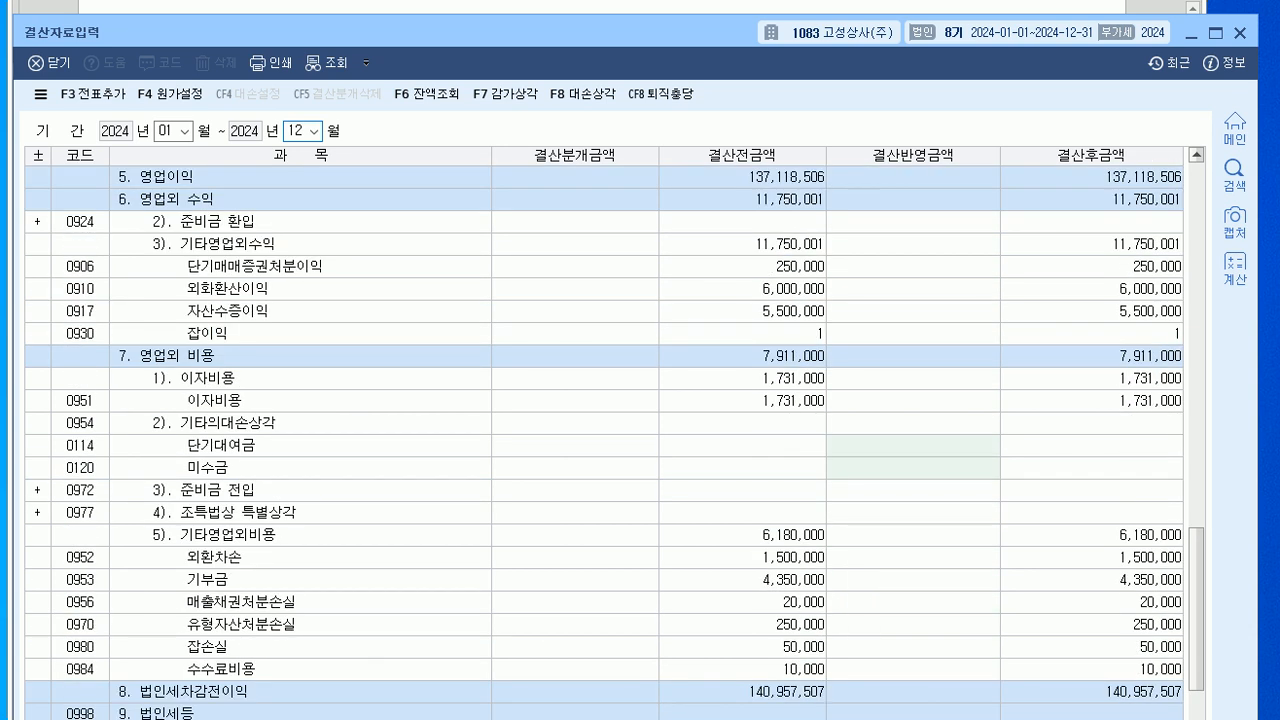
click(600, 422)
click(913, 468)
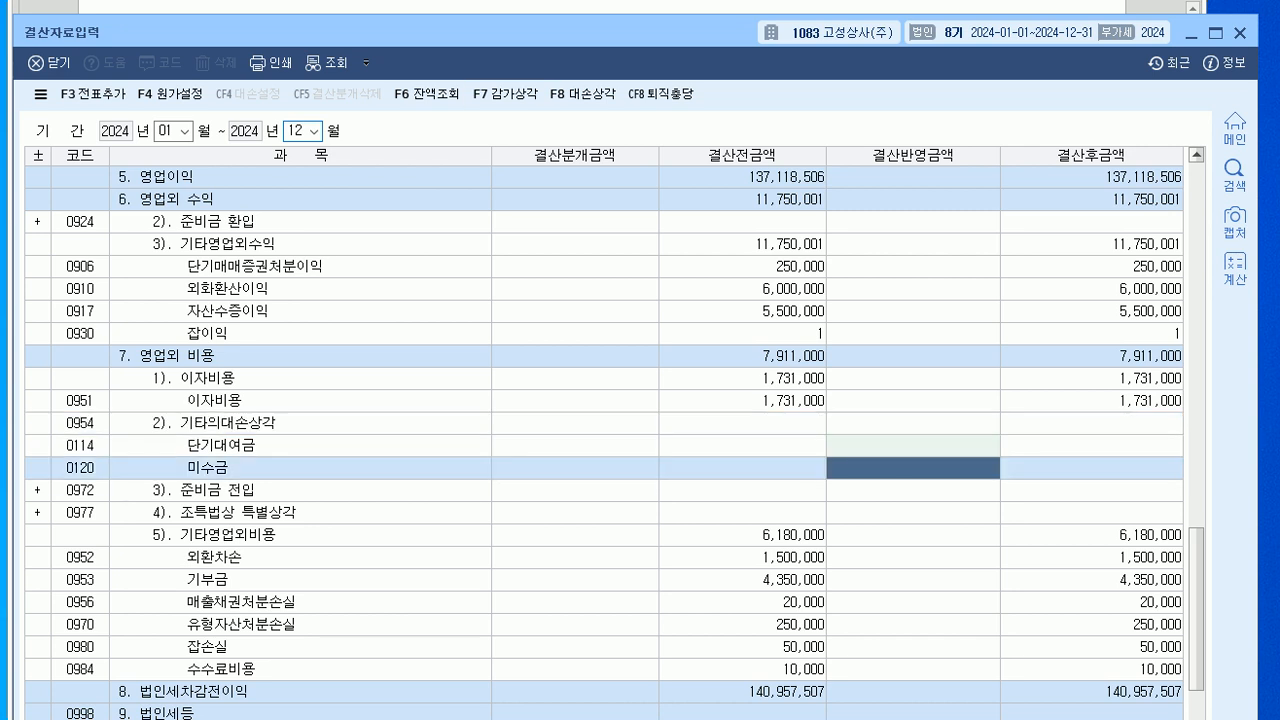
click(581, 94)
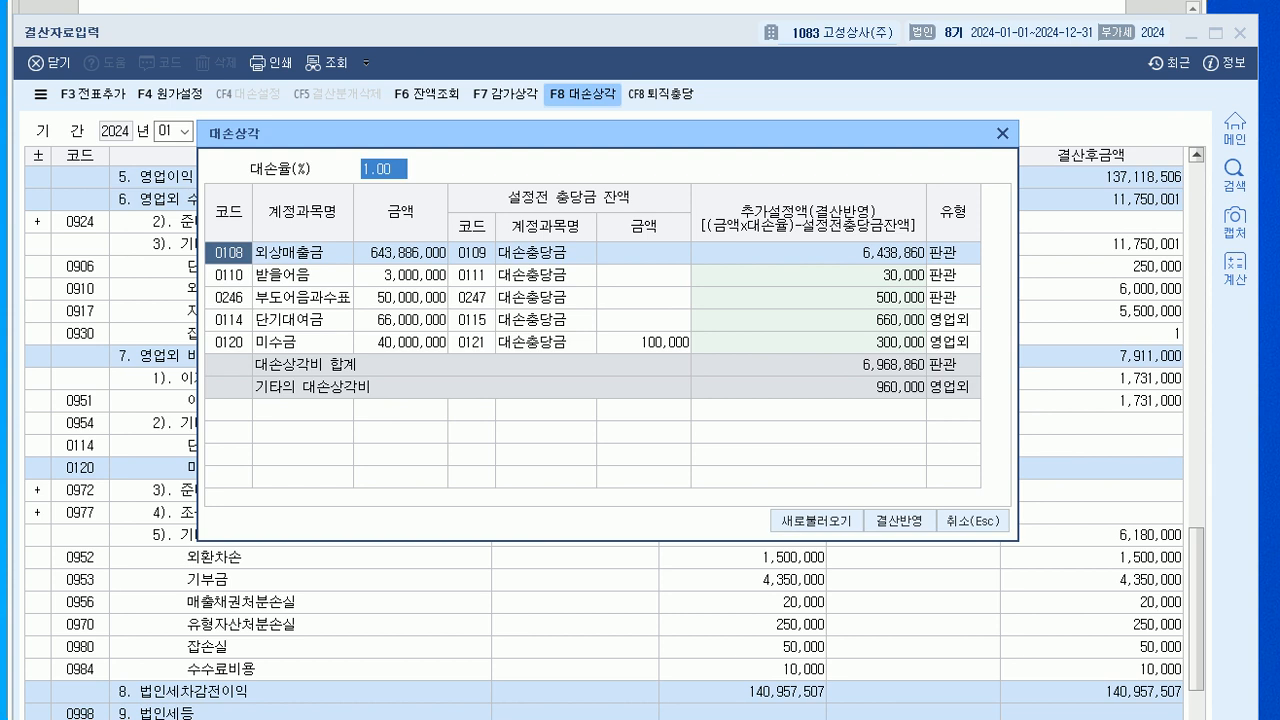
- Review the additional allowance amount of each receivable account in the 대손상각 calculation
click(808, 342)
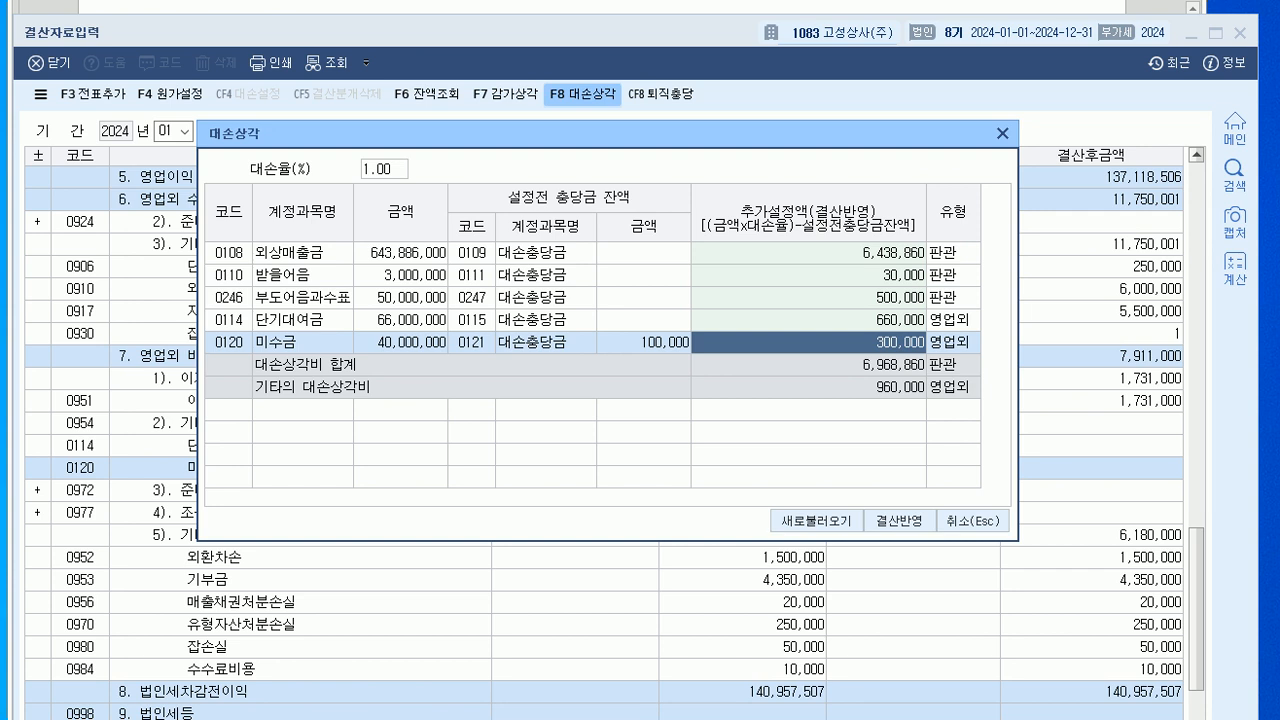
click(808, 320)
click(808, 253)
click(808, 275)
click(808, 297)
click(808, 253)
click(808, 275)
click(808, 297)
click(808, 320)
- Set the additional allowances for 외상매출금, 받을어음, 부도어음과수표 and 단기대여금 to 0, keeping only 미수금
click(808, 253)
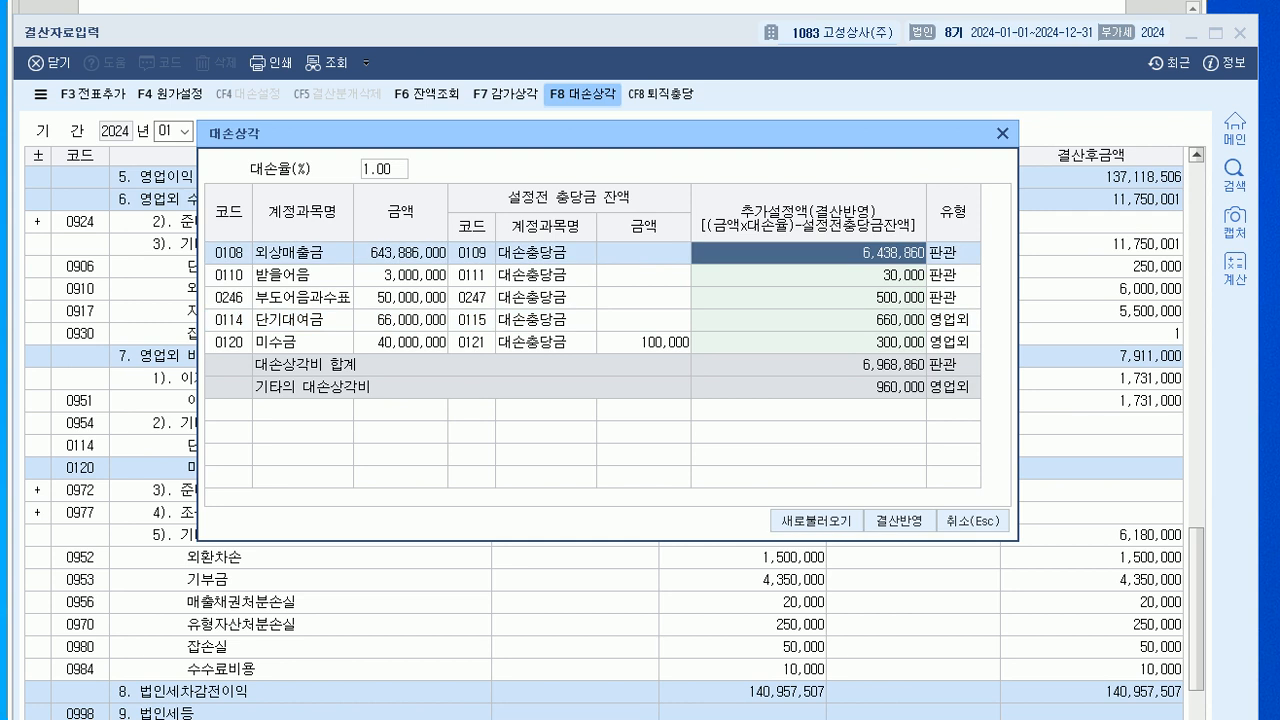
text(0)
key(Return)
text(0)
key(Return)
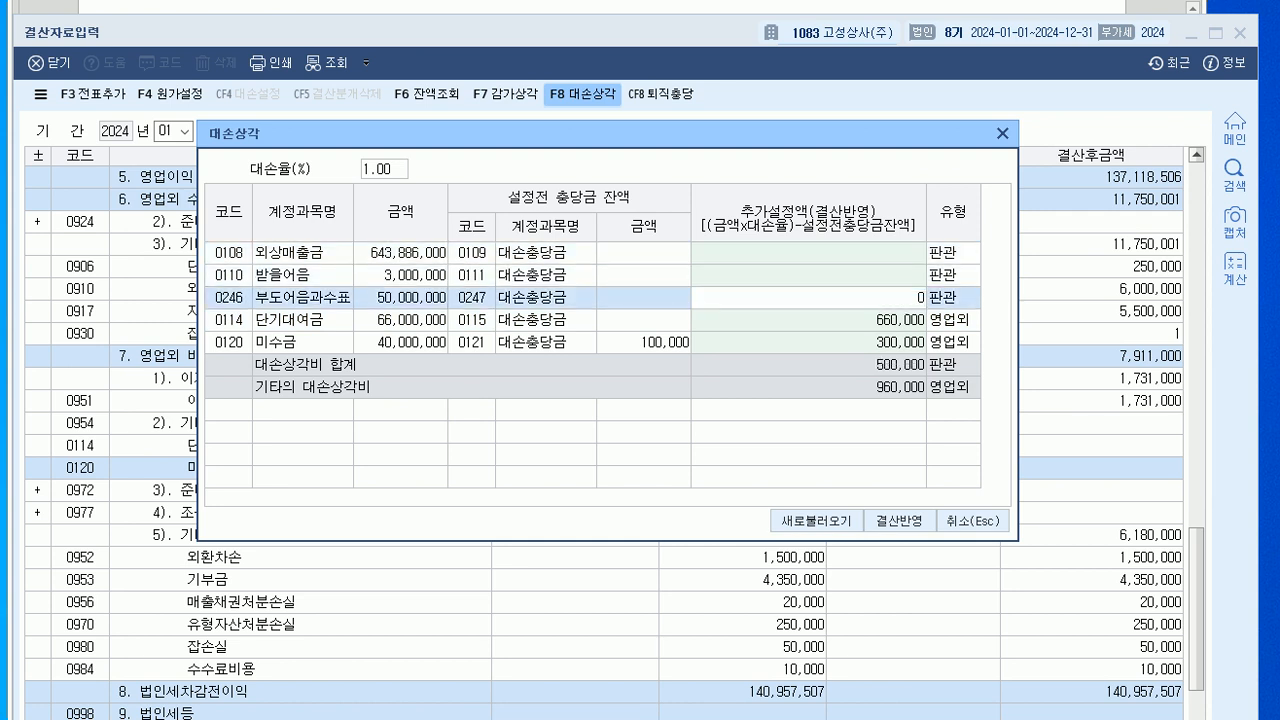
text(0)
key(Return)
text(0)
key(Return)
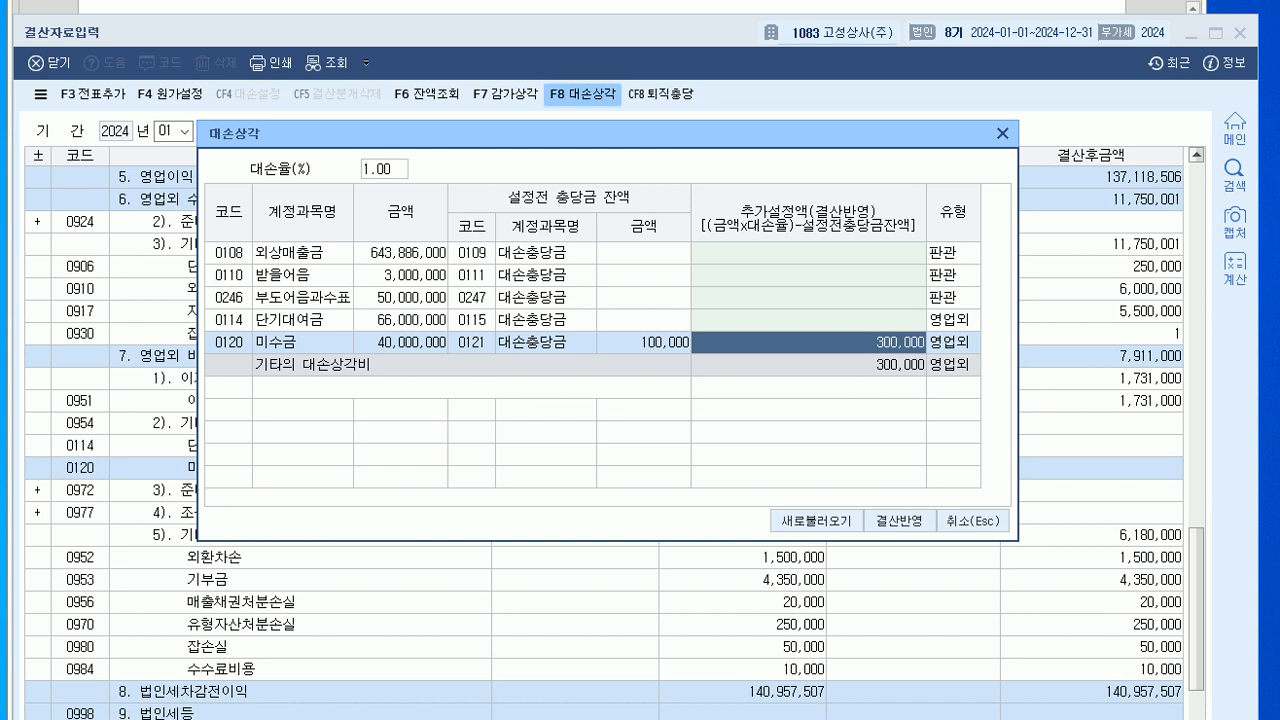
- Apply the 미수금 allowance to the closing data and add the automatic closing vouchers
click(899, 520)
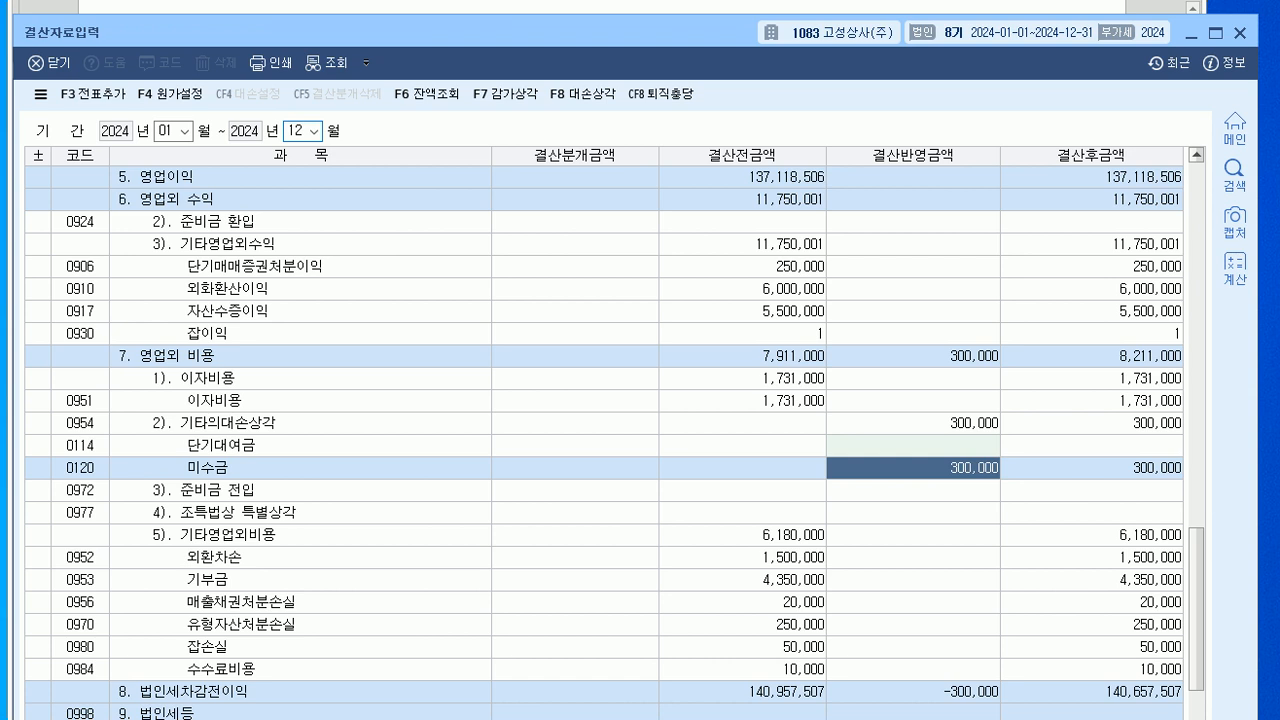
key(F3)
key(Return)
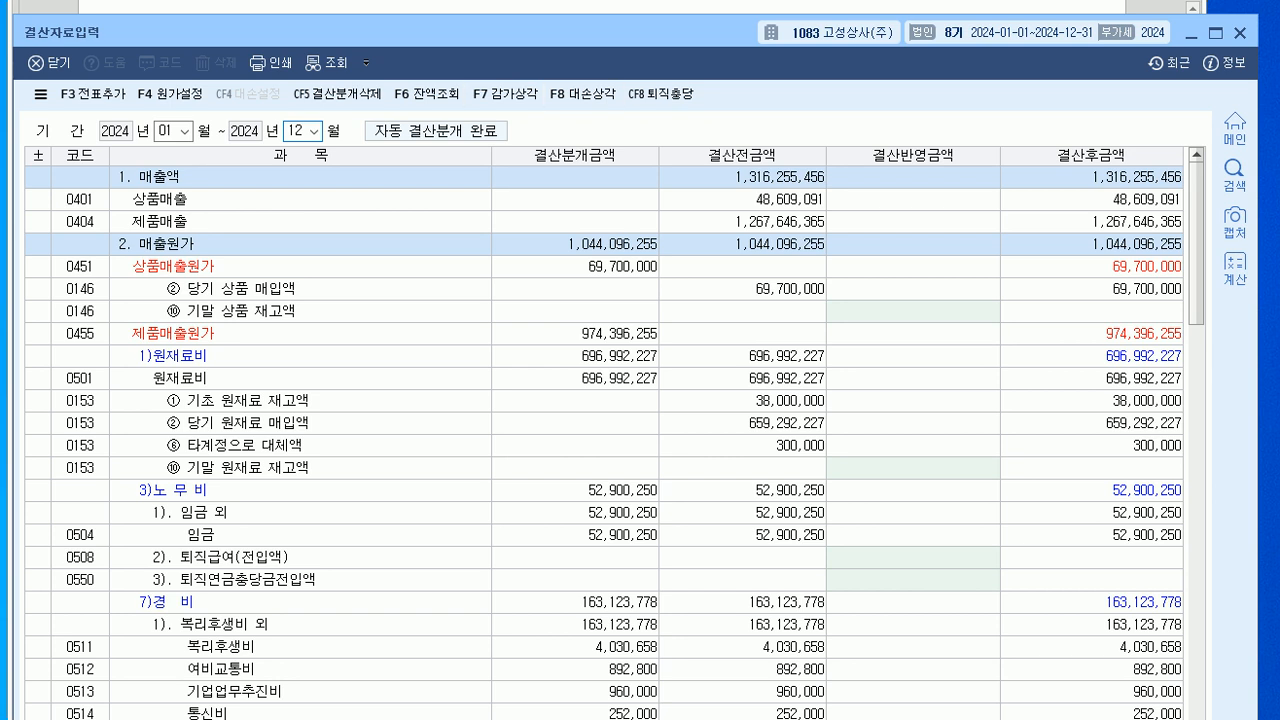
- Close the closing data, consult question 06 in the exam document and return to the KcLep main menu
click(1240, 33)
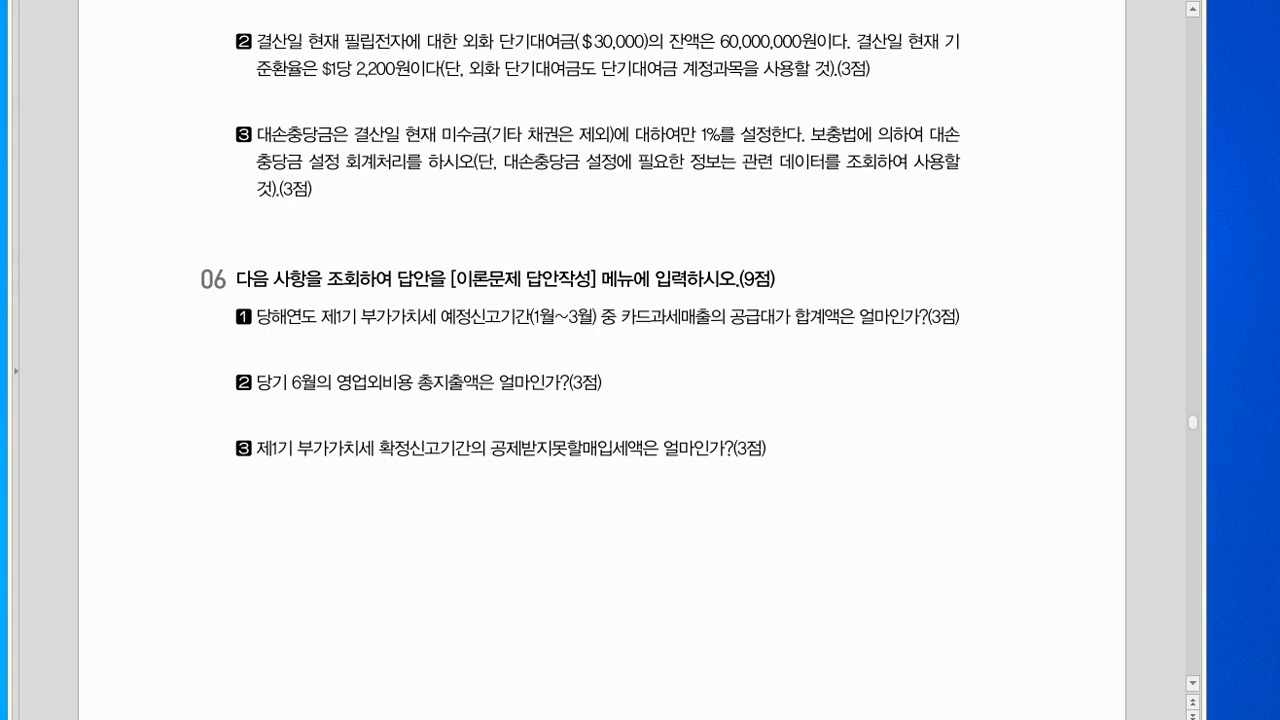
scroll(600, 360, down, 2)
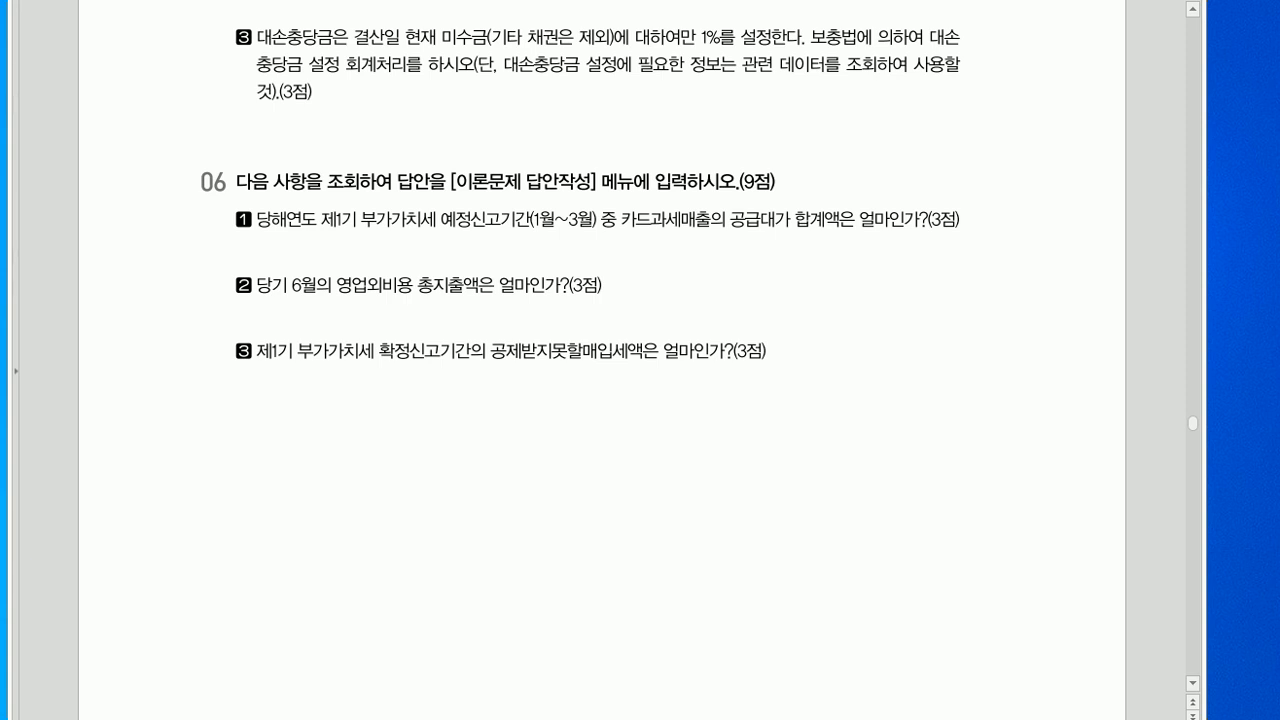
key(alt+Tab)
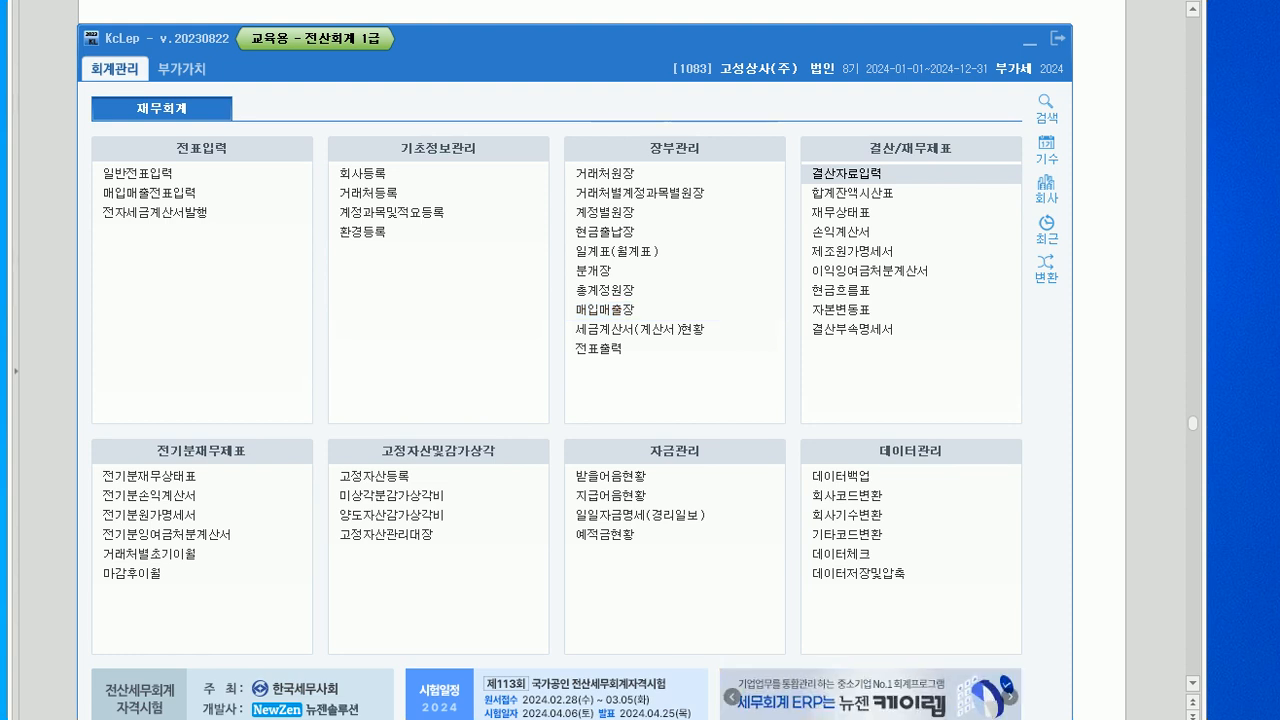
- Open the 매입매출장 and set its inquiry period to 2024-01-01 through 2024-03-31
click(604, 310)
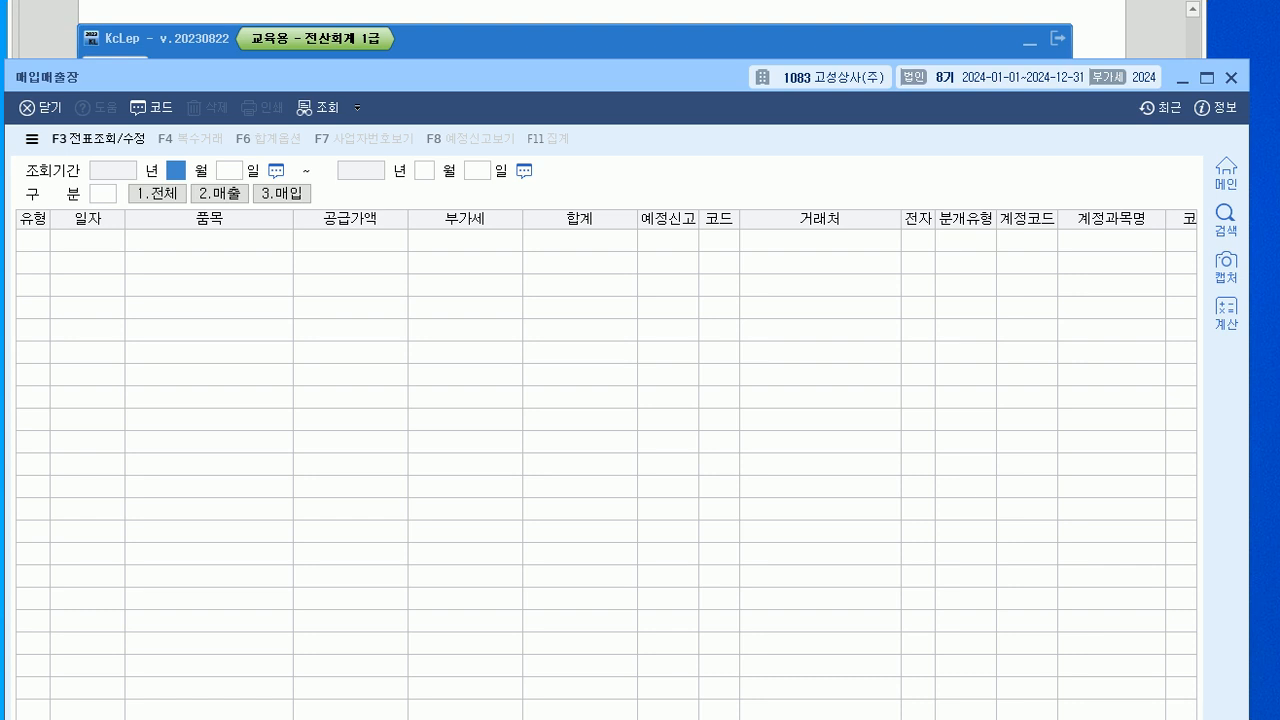
text(1)
key(Return)
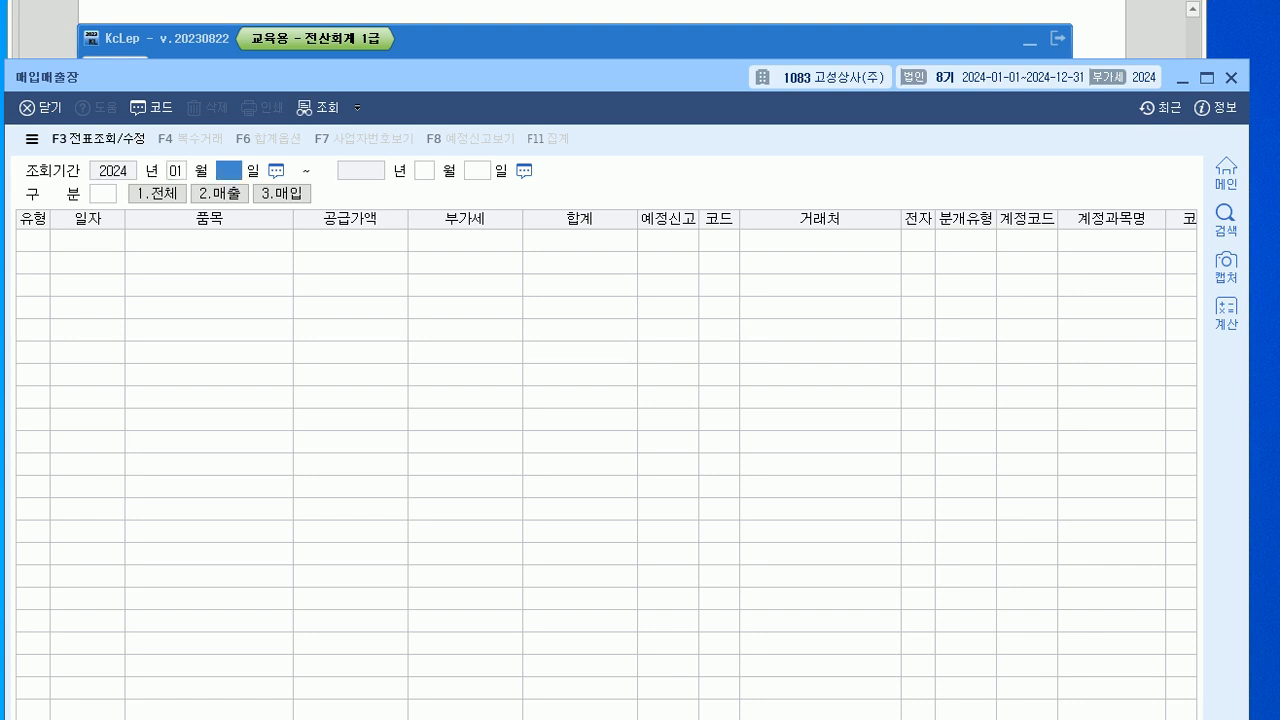
text(1)
key(Return)
text(3)
key(Return)
text(31)
key(Return)
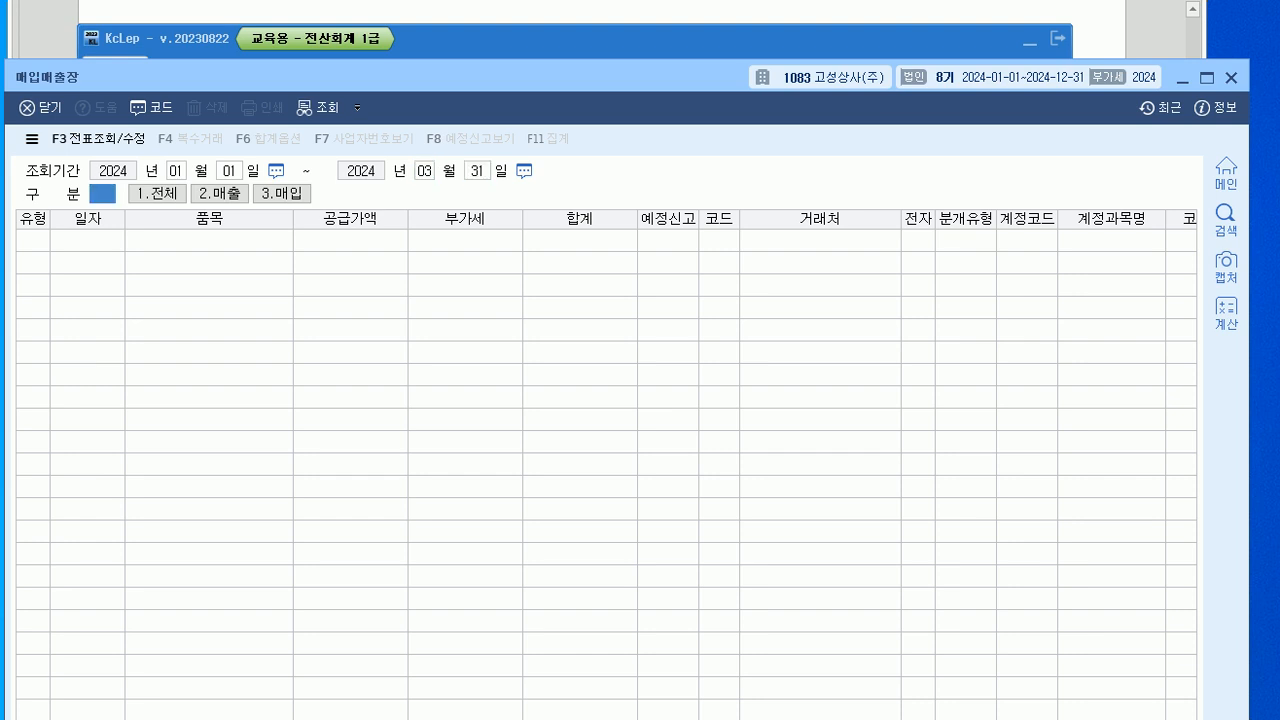
- Restrict the 매입매출장 inquiry to 매출 entries of type 17.카과
text(2)
key(Return)
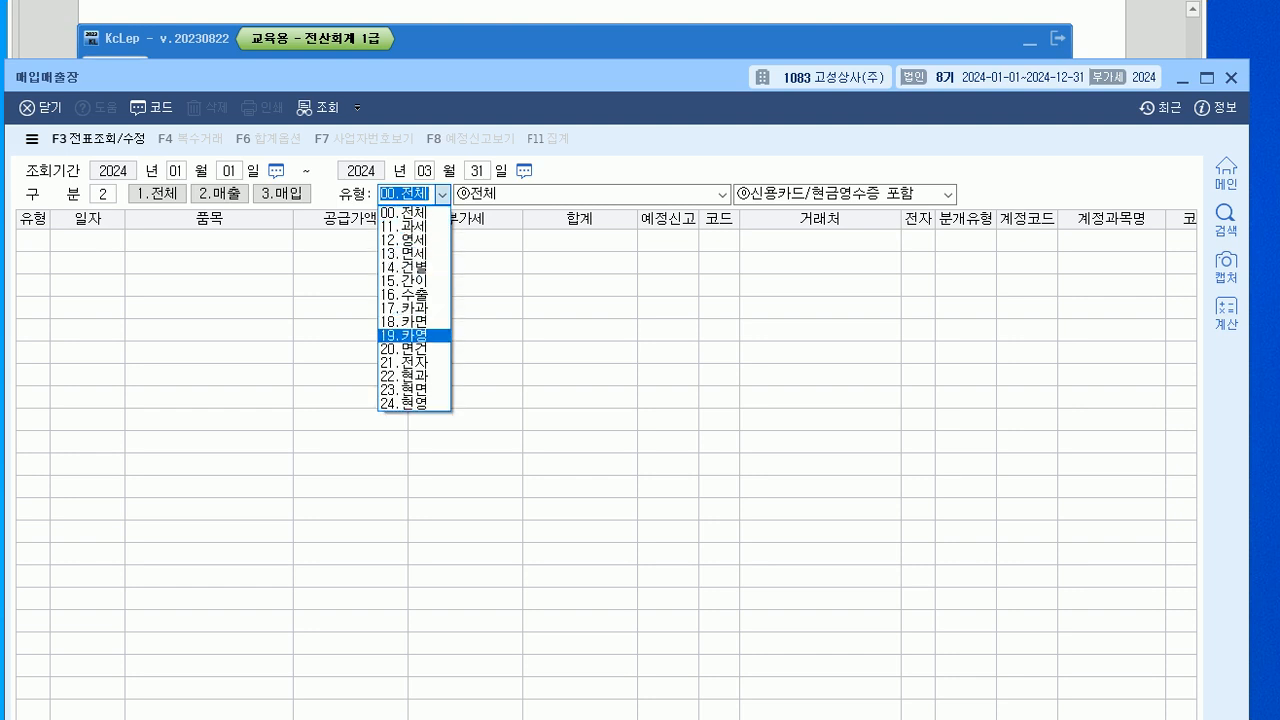
key(Return)
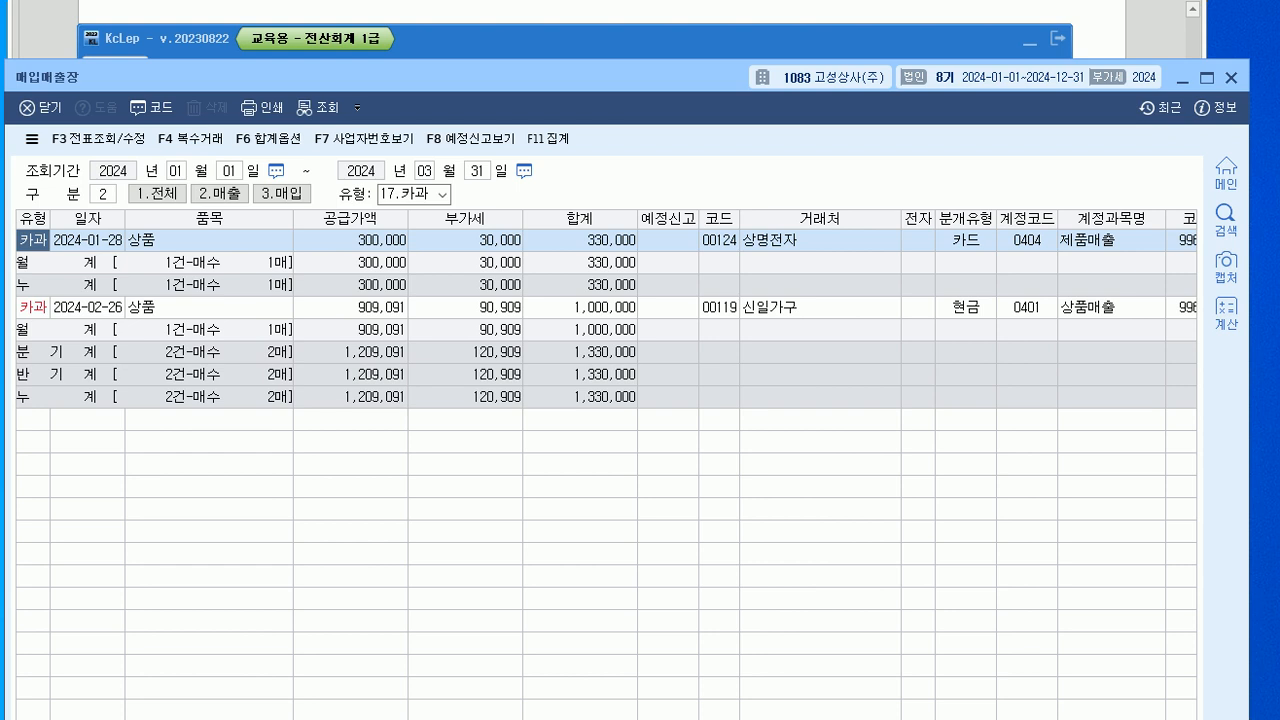
- Check the 분기계 row's 합계 for card sales against question 06-1 in the exam document, and close the 매입매출장
click(192, 352)
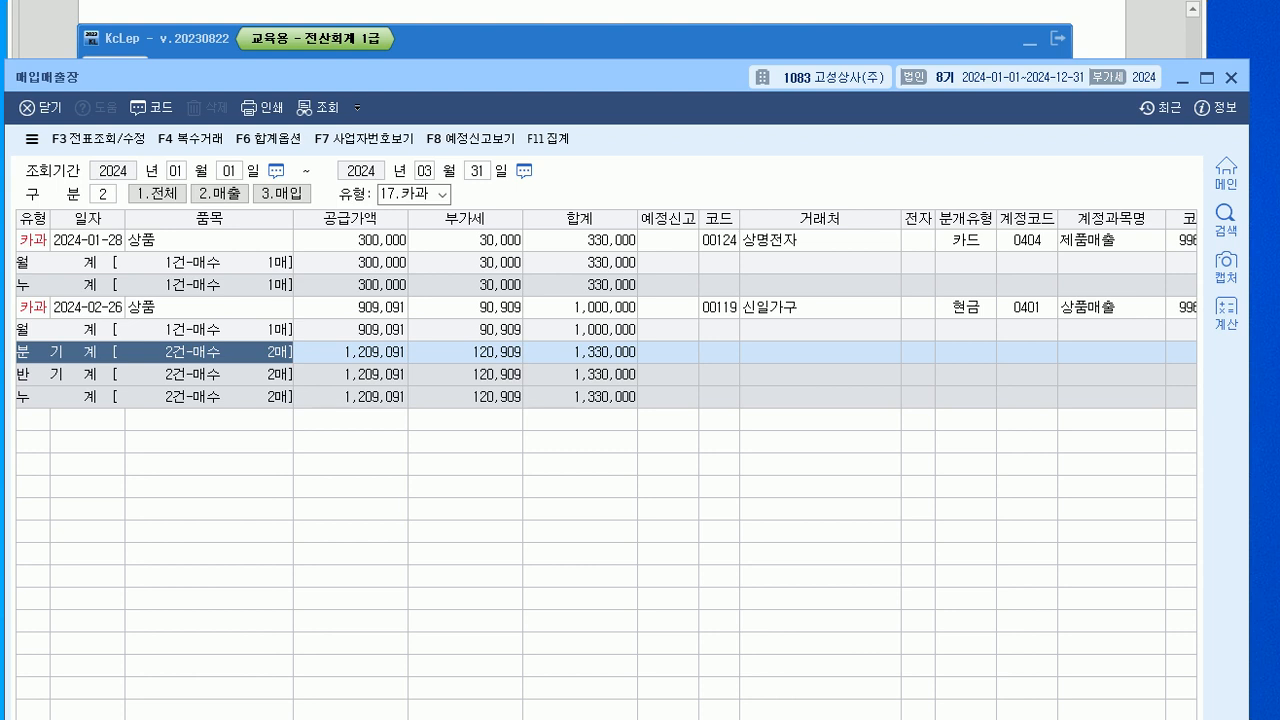
key(alt+Tab)
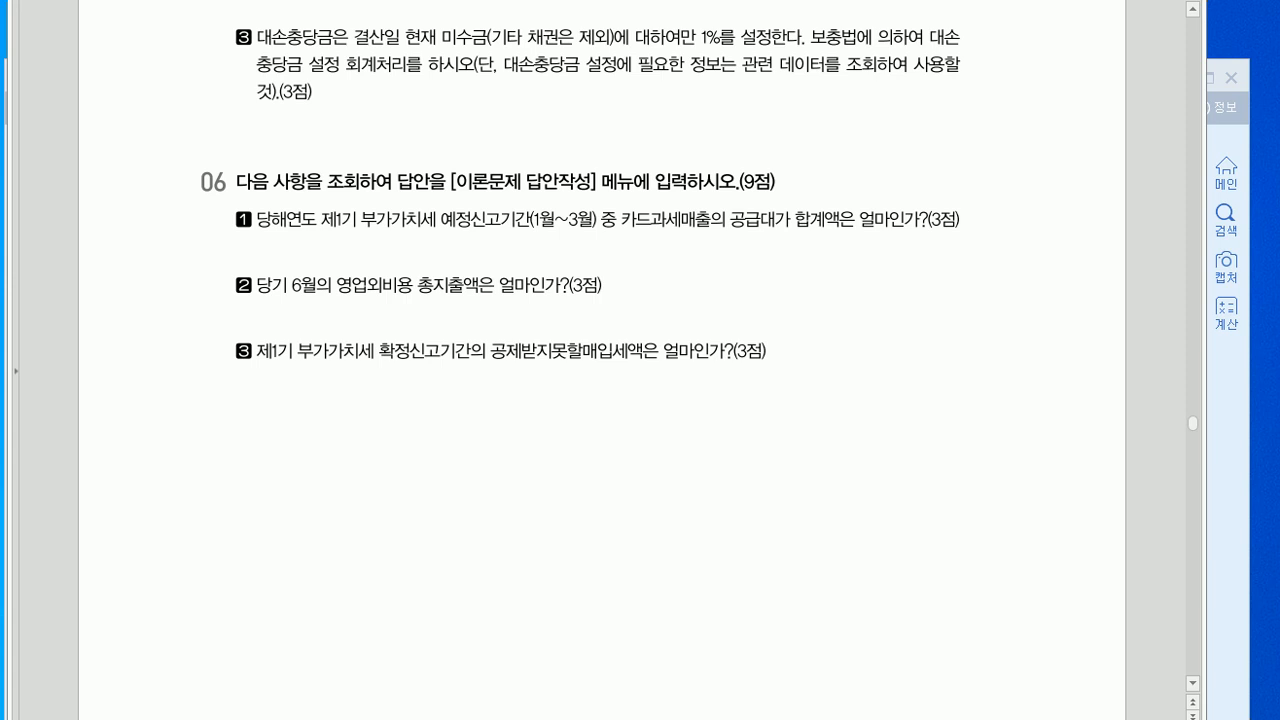
key(alt+Tab)
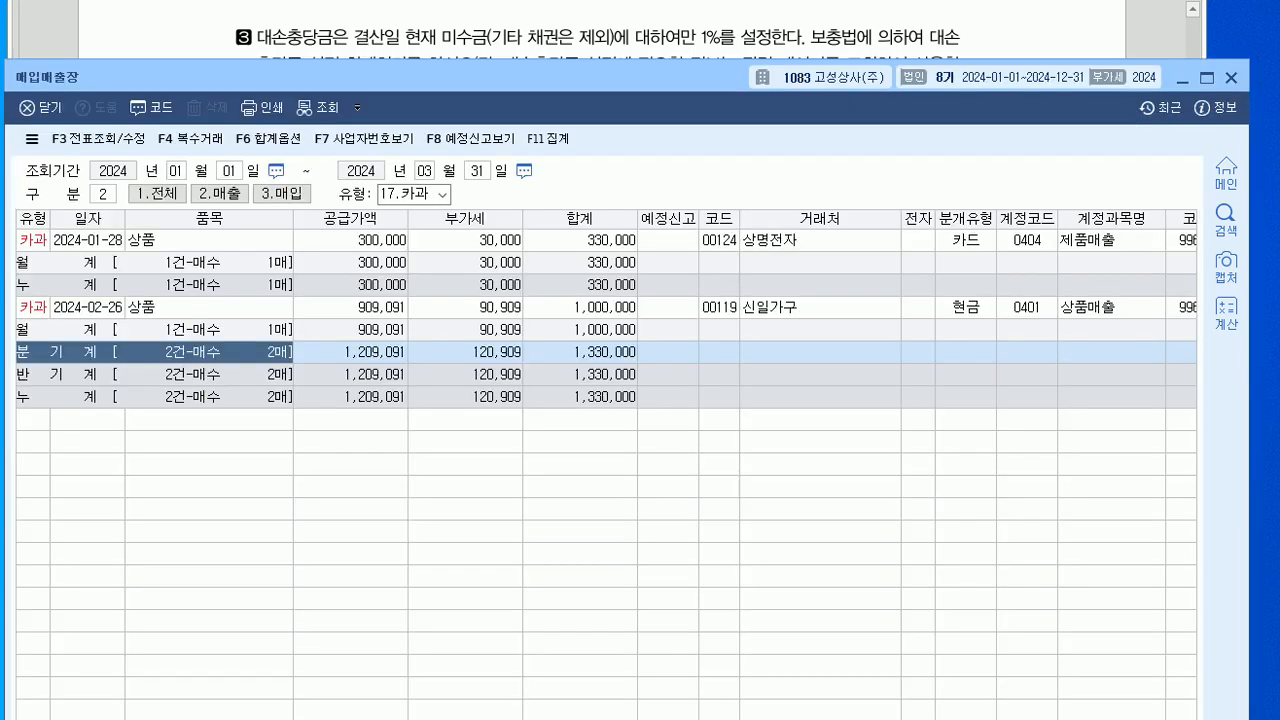
click(580, 352)
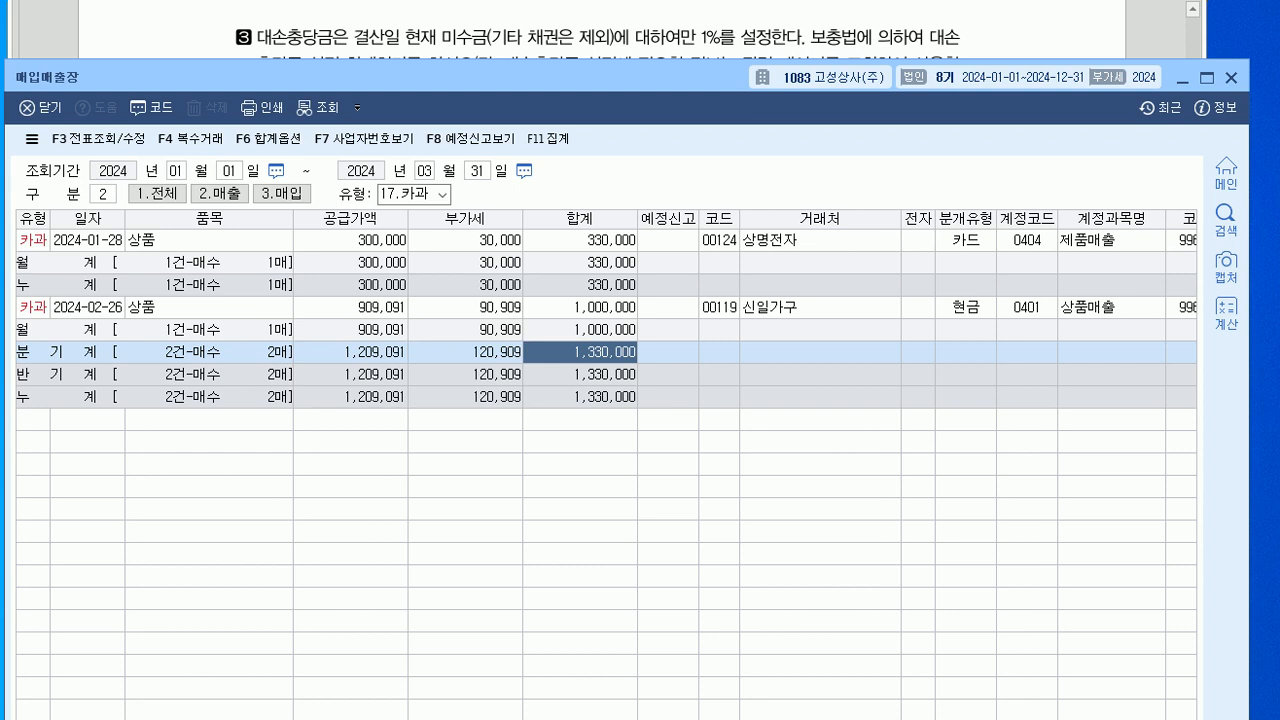
click(1231, 77)
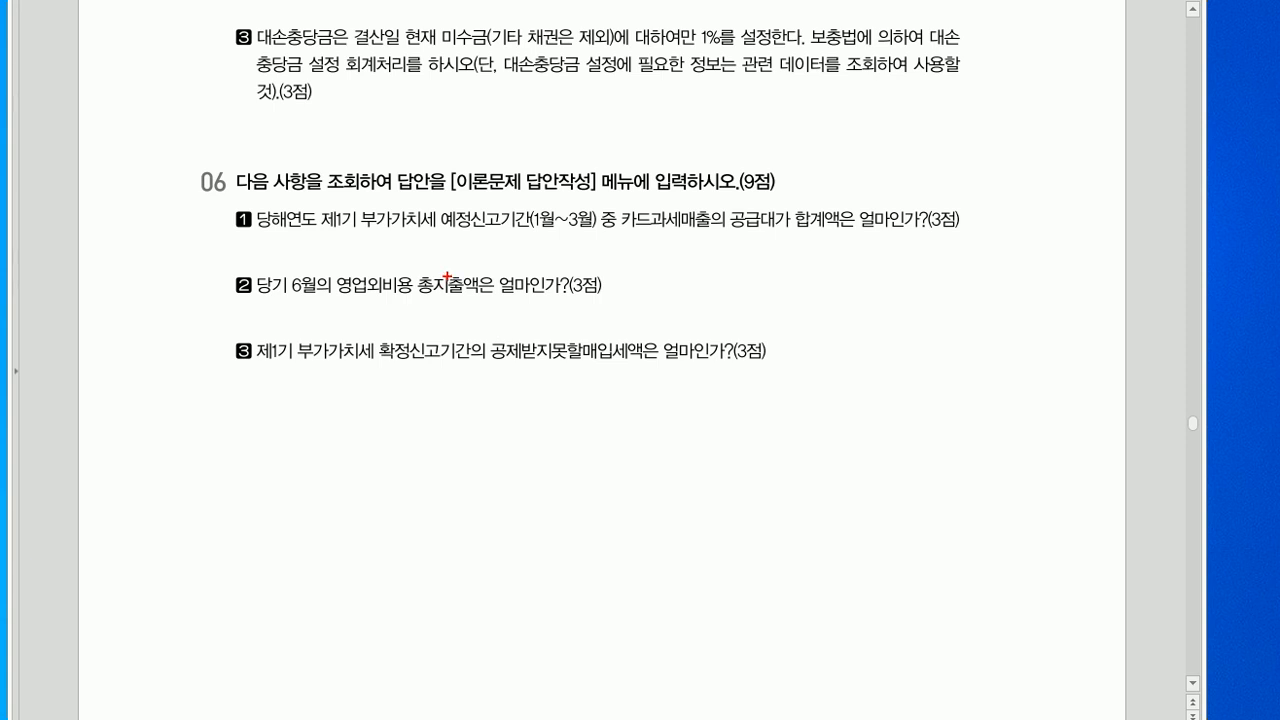
- Mark the June 영업외비용 wording of question 06-2 in the exam document, clear the marks and return to KcLep
mouse_move(270, 293)
mouse_down()
mouse_move(421, 297)
mouse_move(420, 326)
mouse_move(452, 312)
mouse_move(454, 326)
mouse_move(464, 320)
mouse_move(456, 336)
mouse_up()
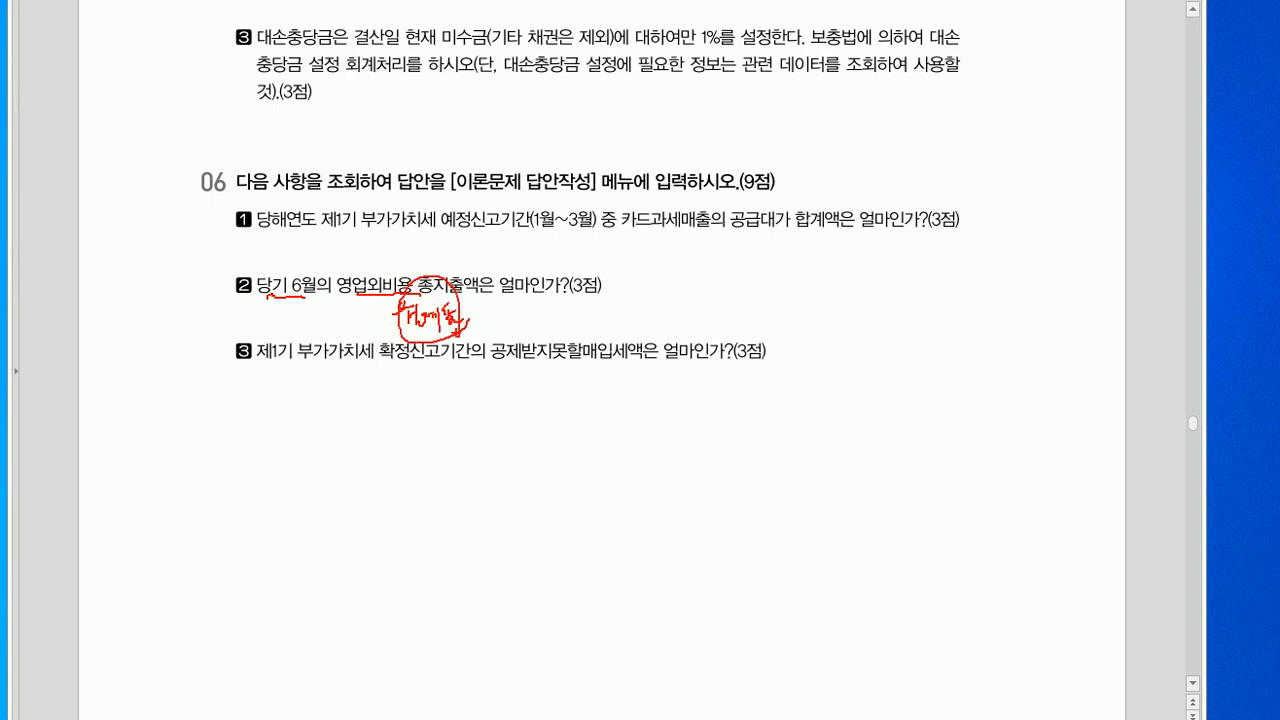
key(Escape)
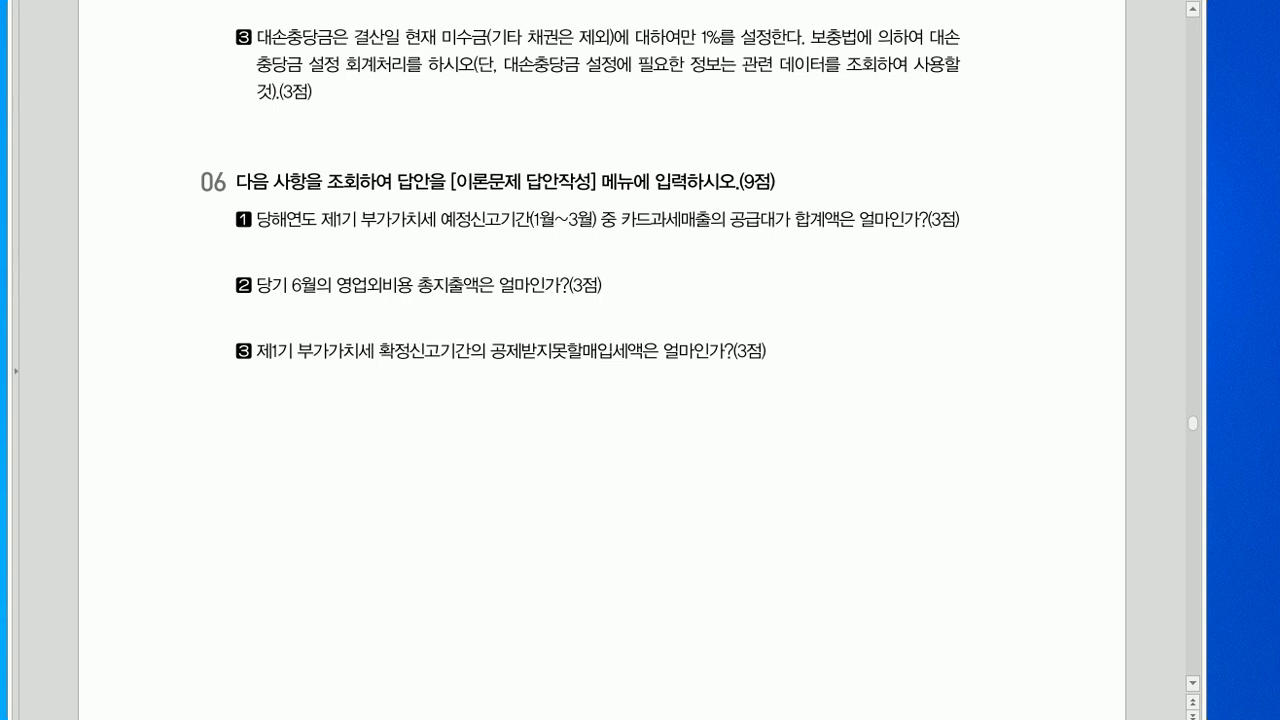
key(alt+Tab)
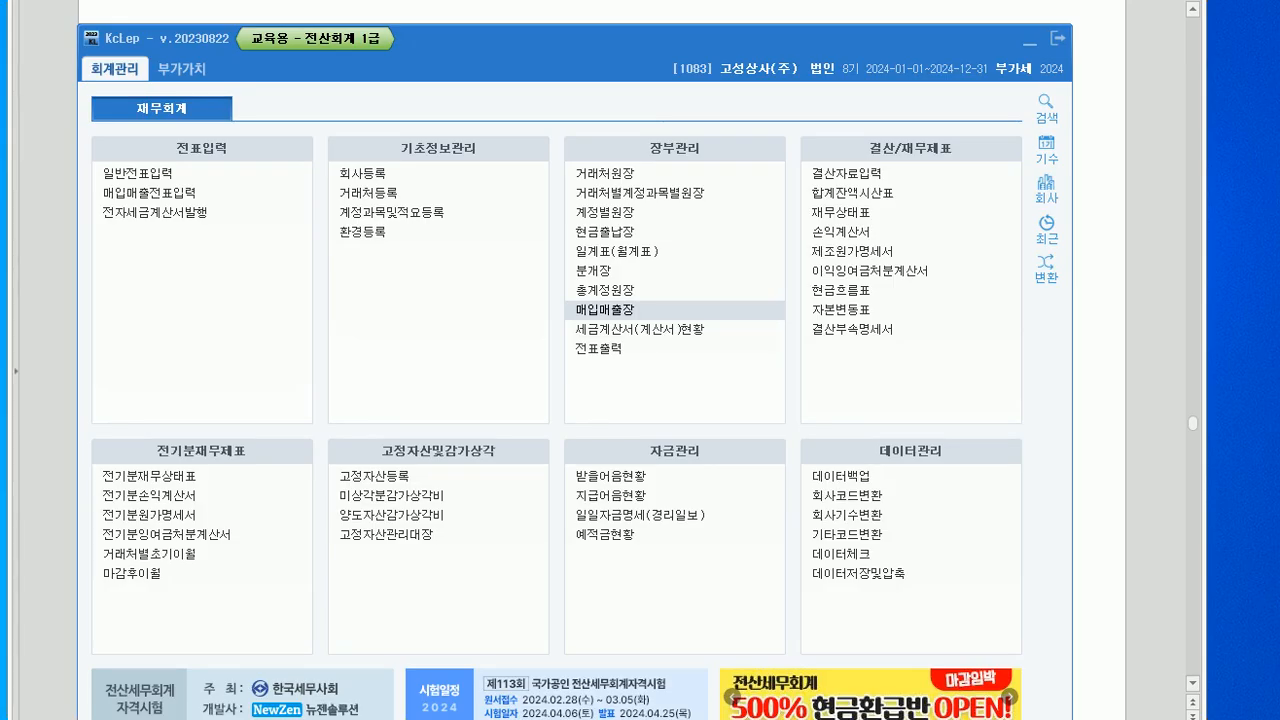
- Open the 월계표 and query it for June 2024 only
click(612, 251)
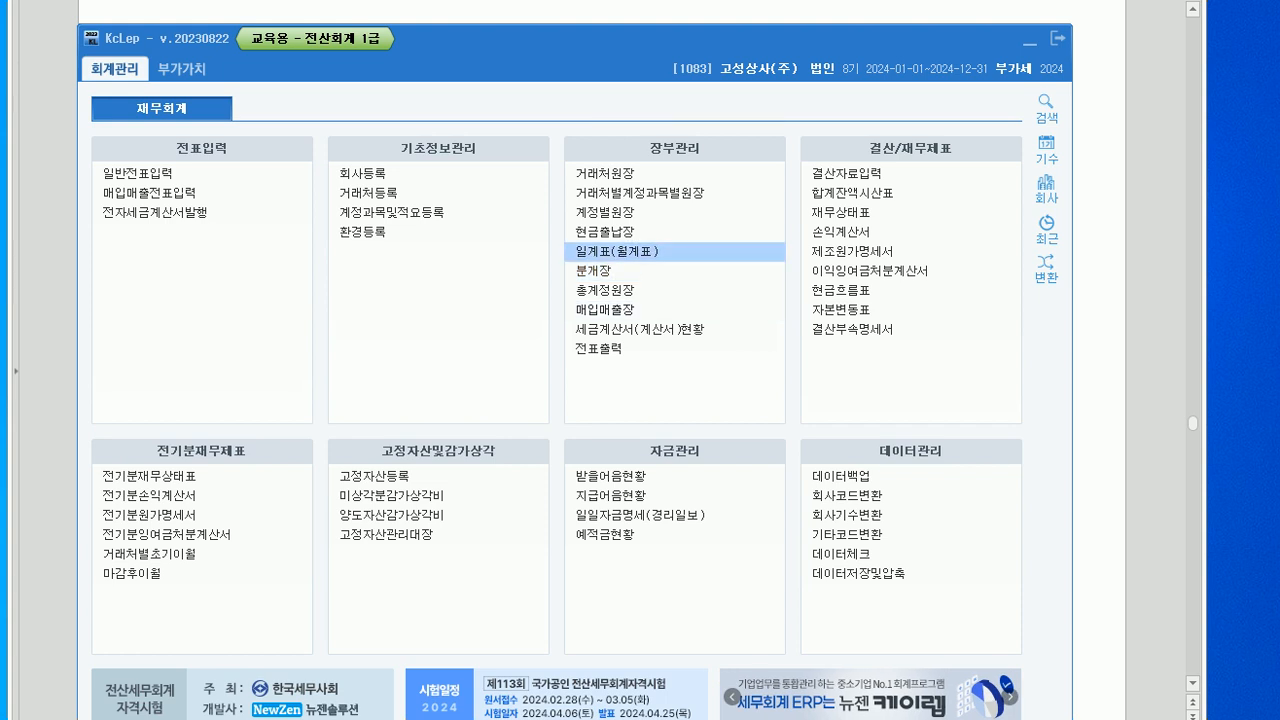
click(107, 120)
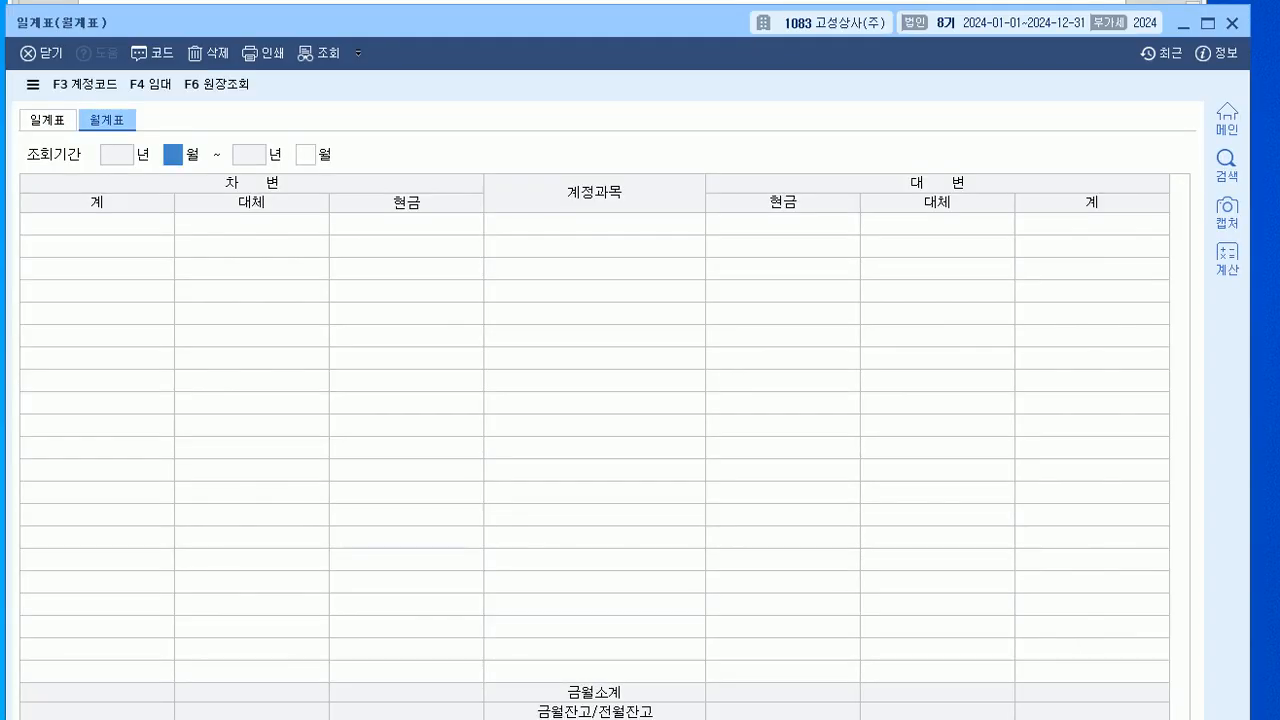
text(0606)
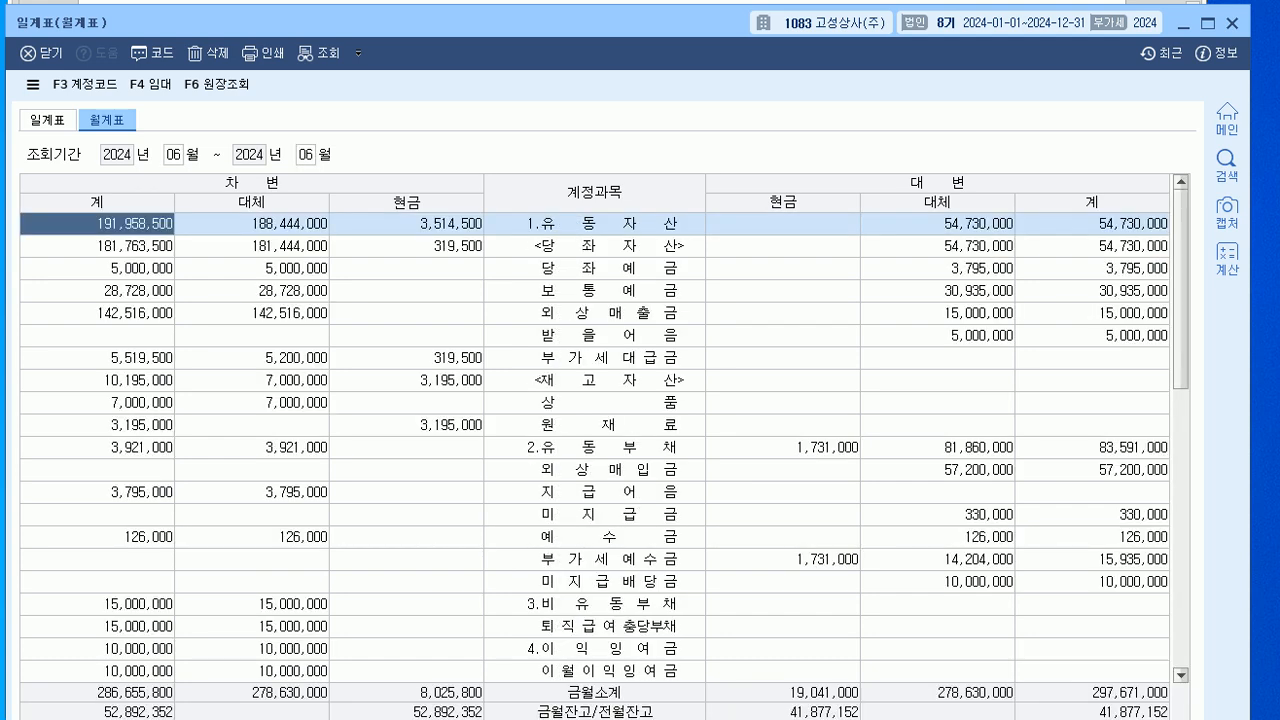
- Check the debit total of the 영업외비용 row in the 월계표, and close the report
scroll(595, 445, down, 13)
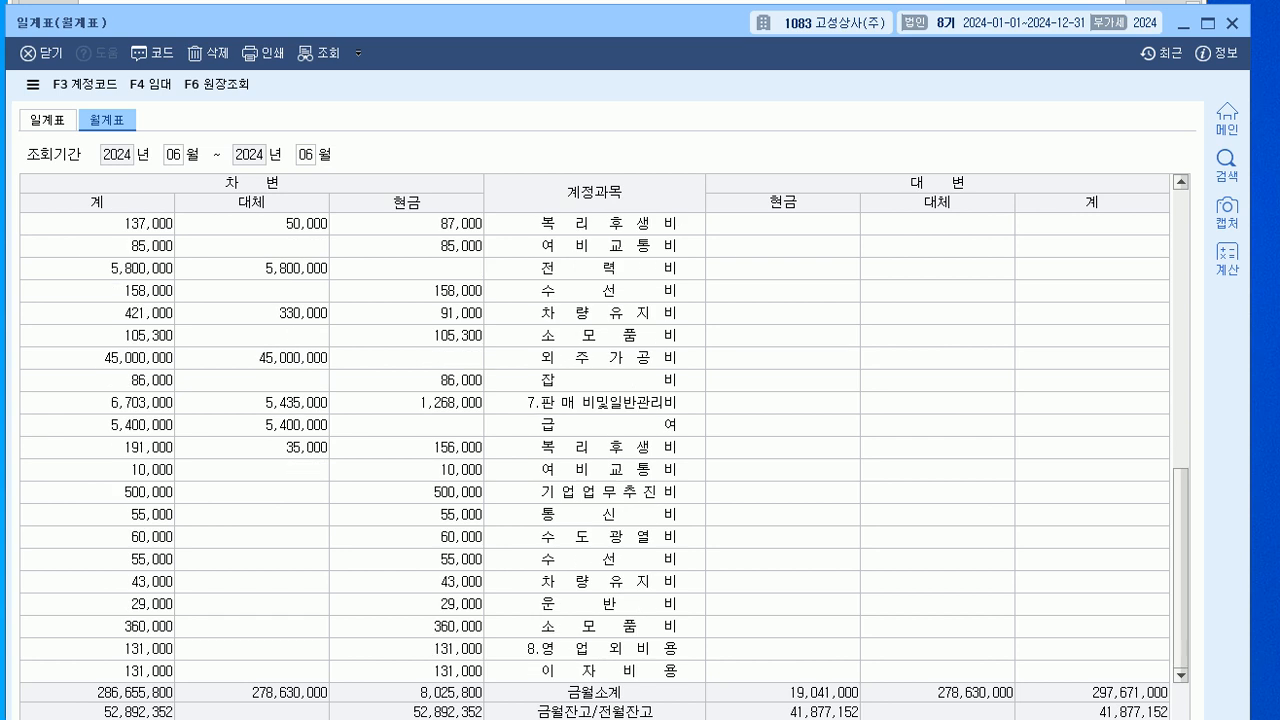
click(595, 648)
click(97, 648)
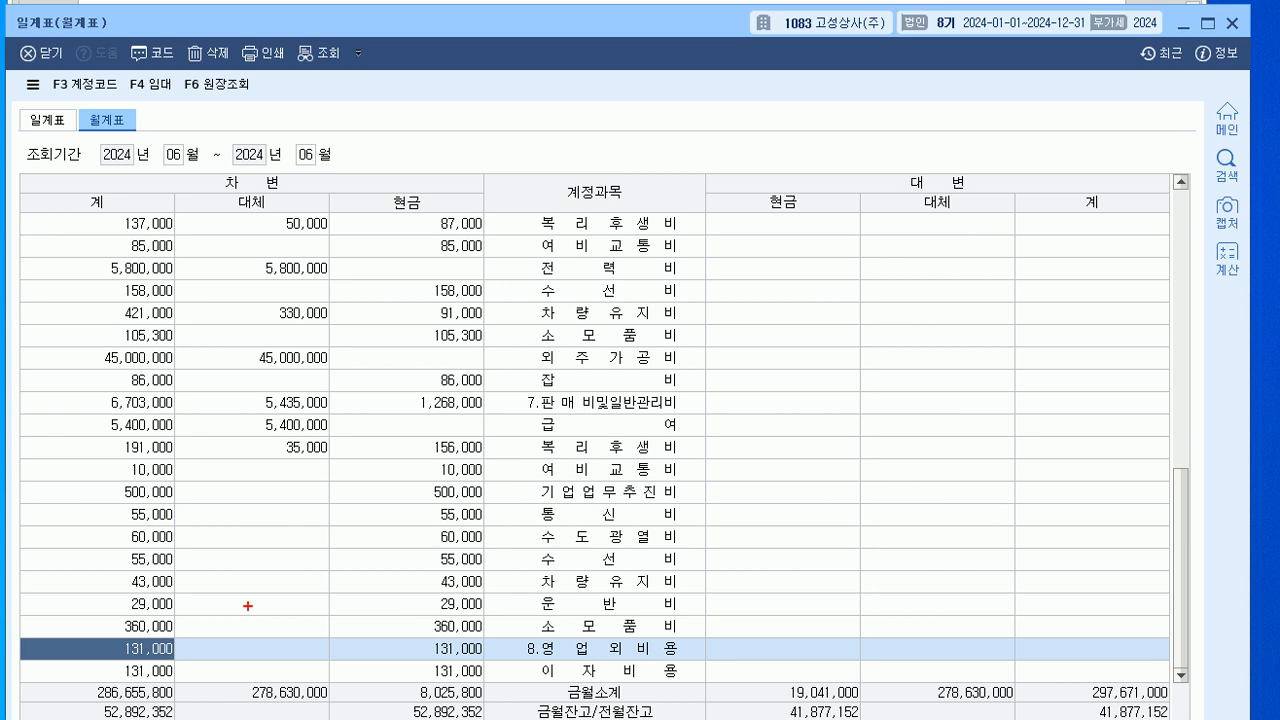
mouse_move(150, 660)
mouse_down()
mouse_move(160, 598)
mouse_move(163, 665)
mouse_up()
key(Escape)
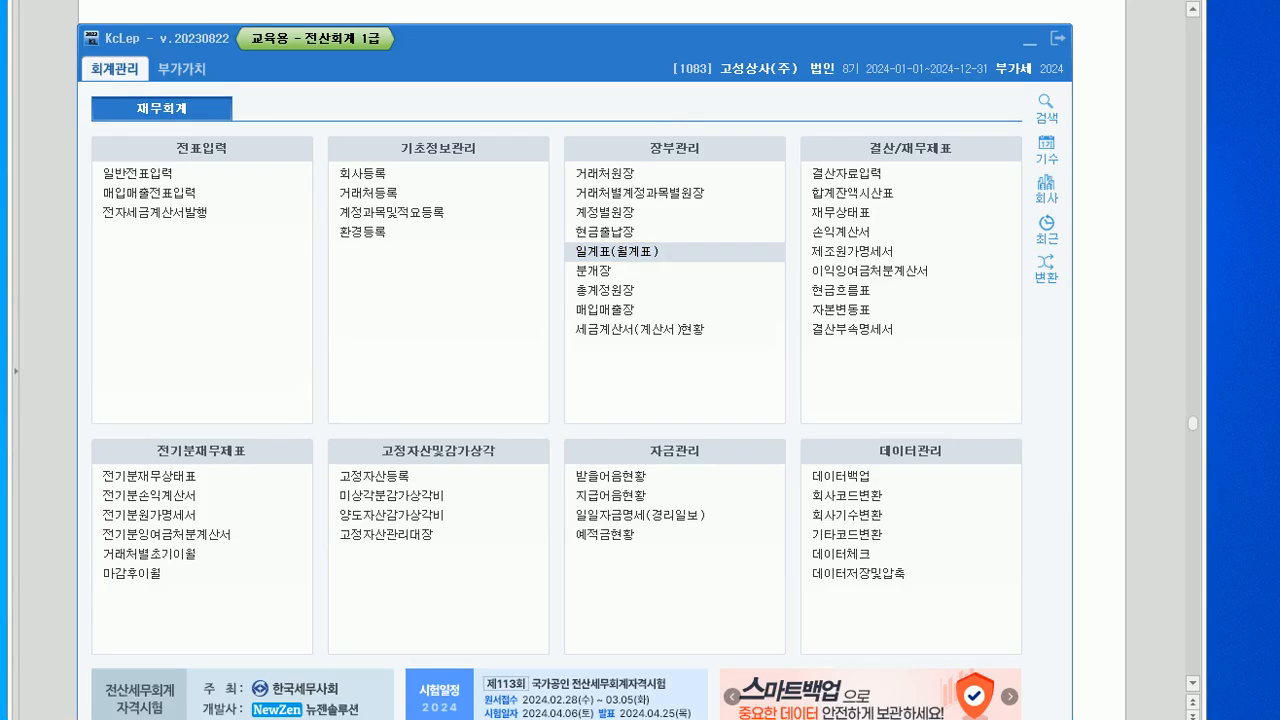
- Mark 공제받지못할매입 and the period 4.1~6.30 on question 06-3 in the exam document, clear the marks and return to KcLep
key(alt+Tab)
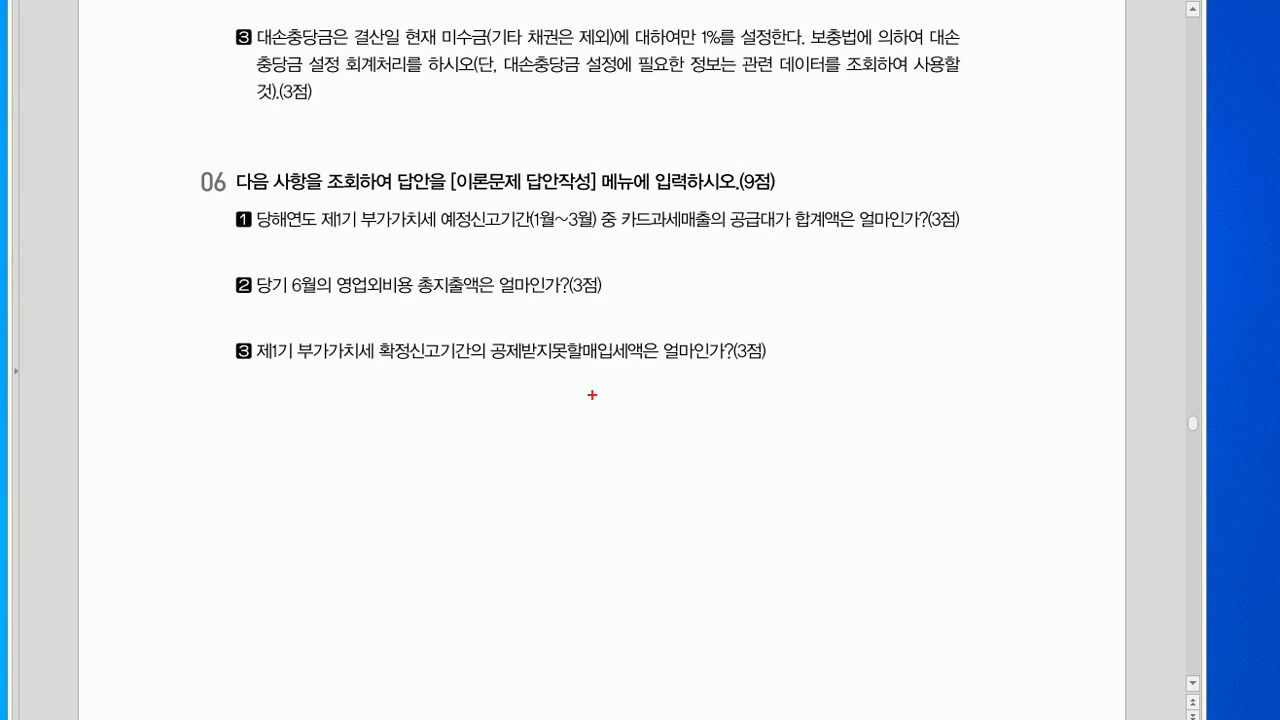
drag(494, 367, 619, 367)
mouse_move(364, 375)
mouse_down()
mouse_move(367, 397)
mouse_move(412, 383)
mouse_up()
click(377, 393)
mouse_move(422, 371)
mouse_down()
mouse_move(418, 390)
mouse_move(455, 384)
mouse_up()
click(428, 388)
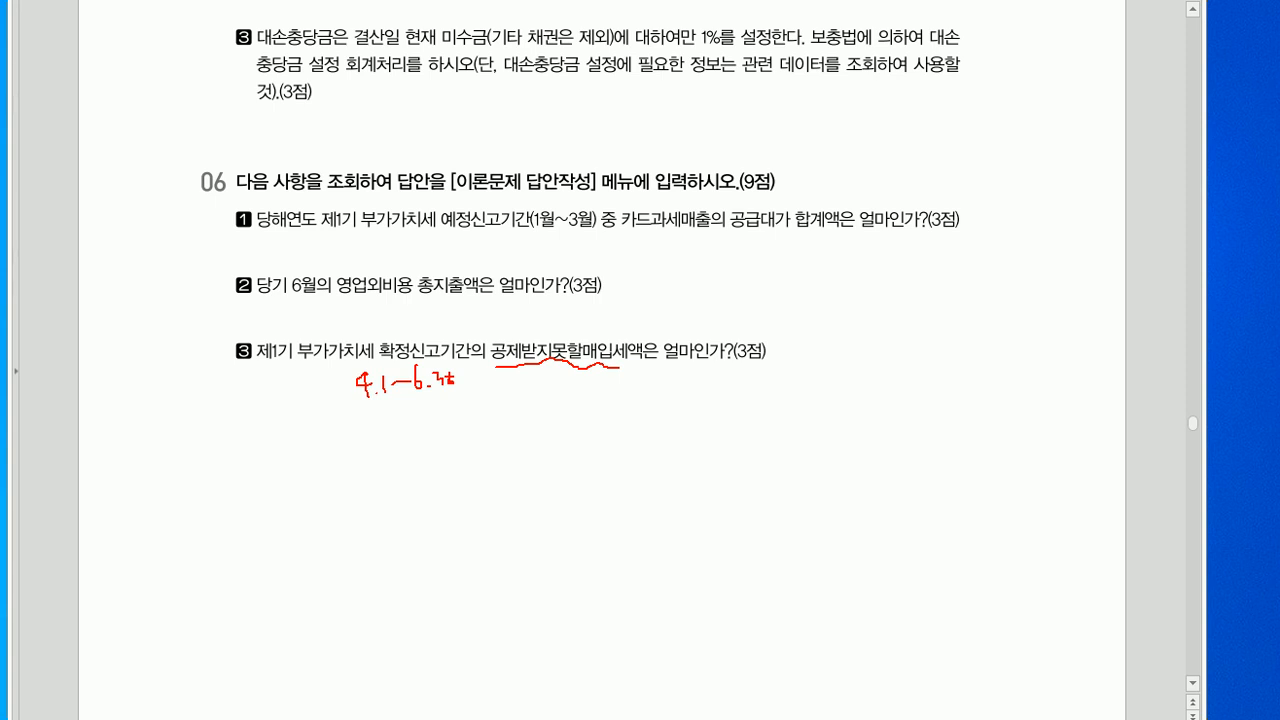
key(Escape)
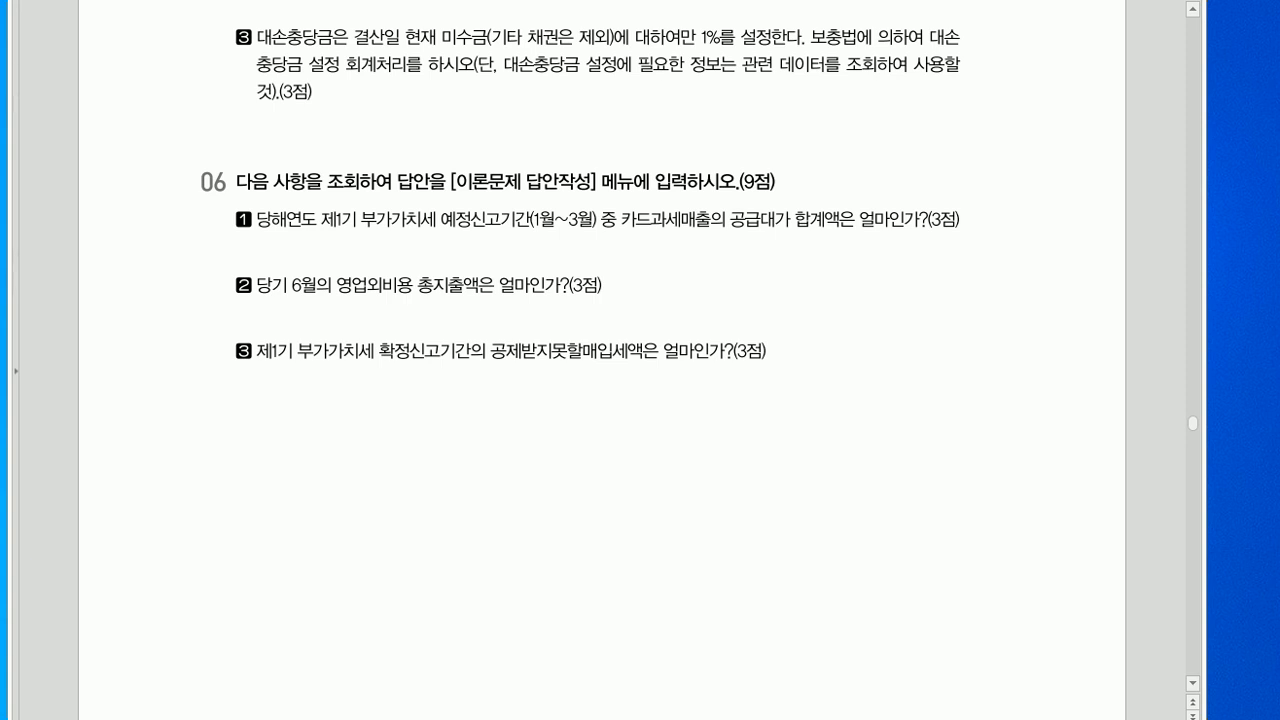
key(Escape)
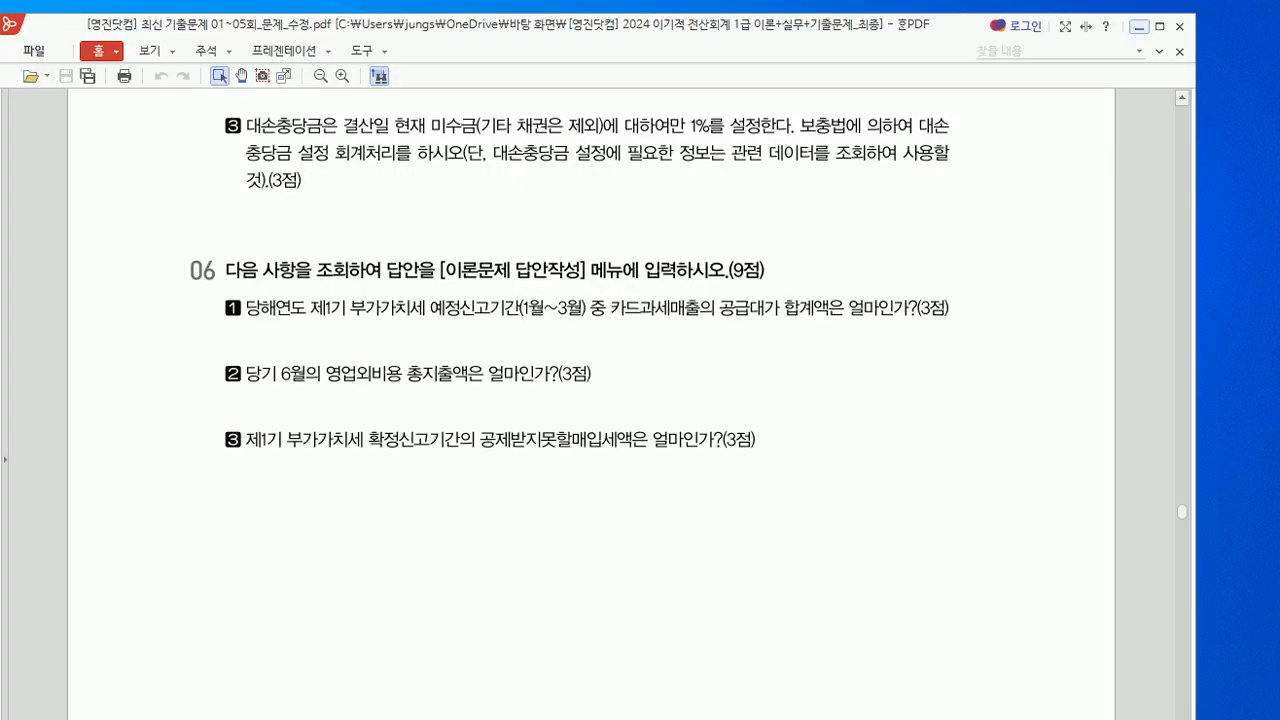
key(alt+Tab)
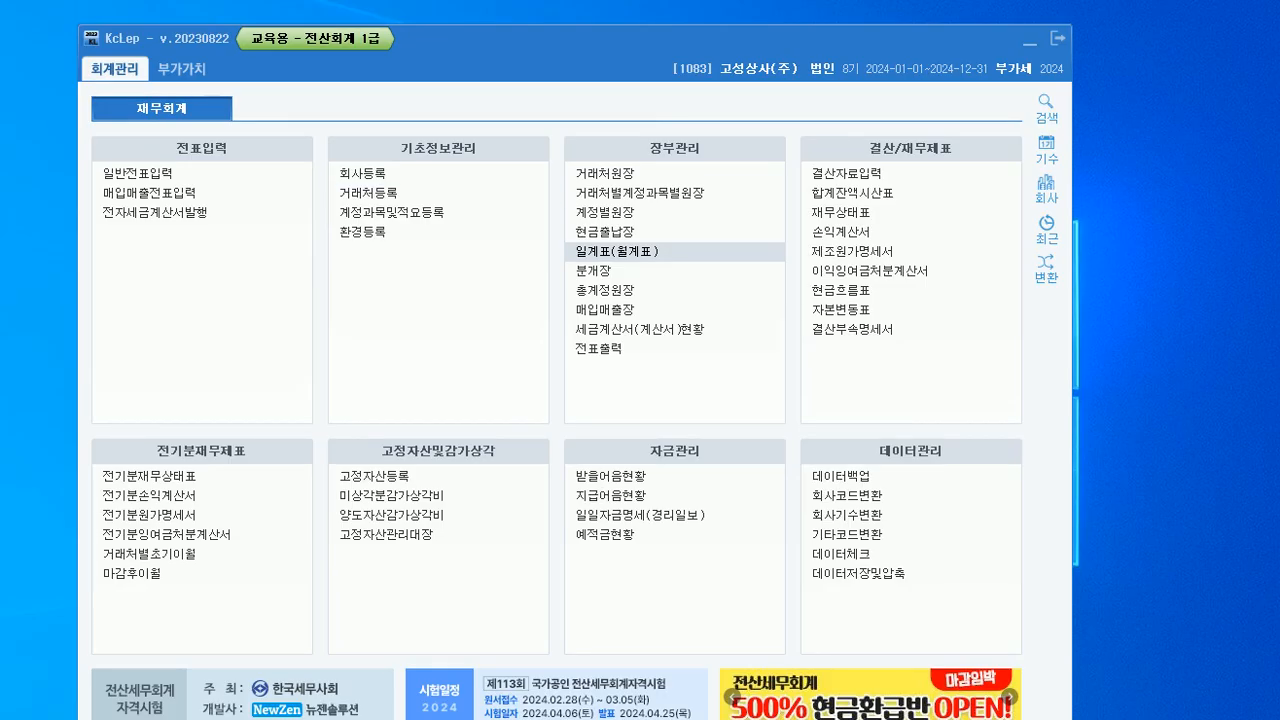
- Open the 부가가치세신고서 and load the return for 2024-04-01 through 2024-06-30
click(182, 68)
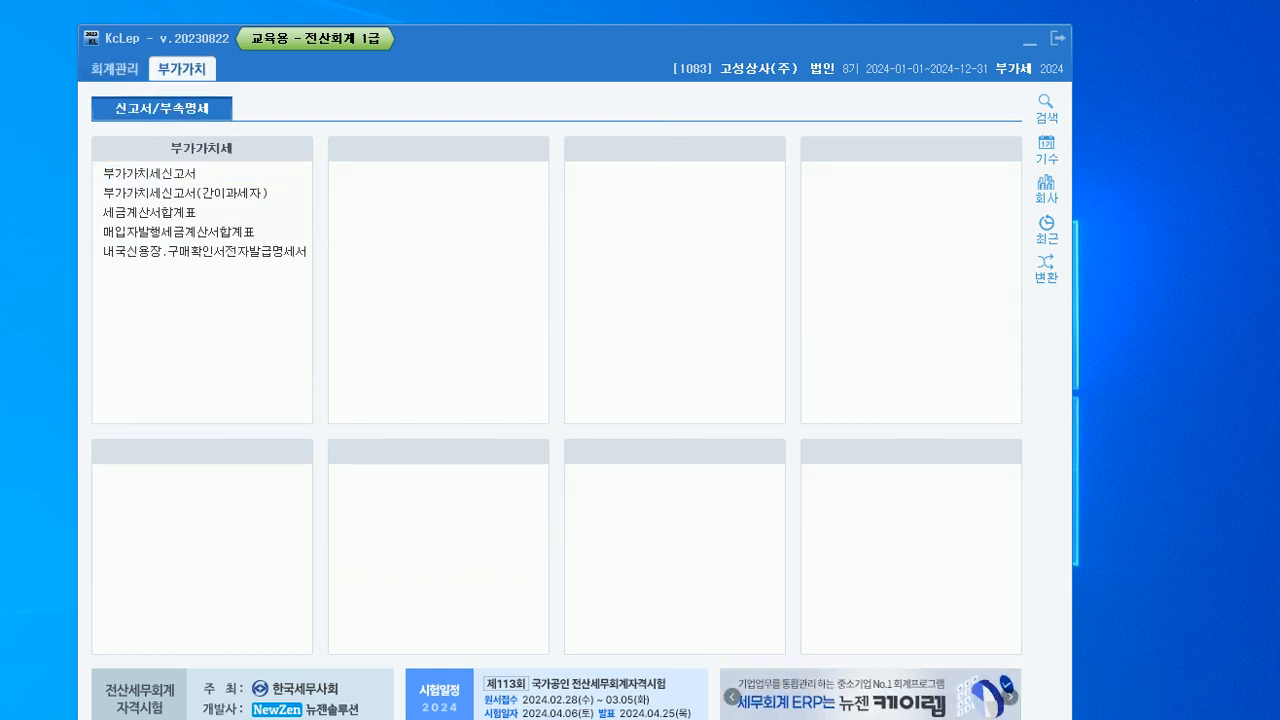
key(Return)
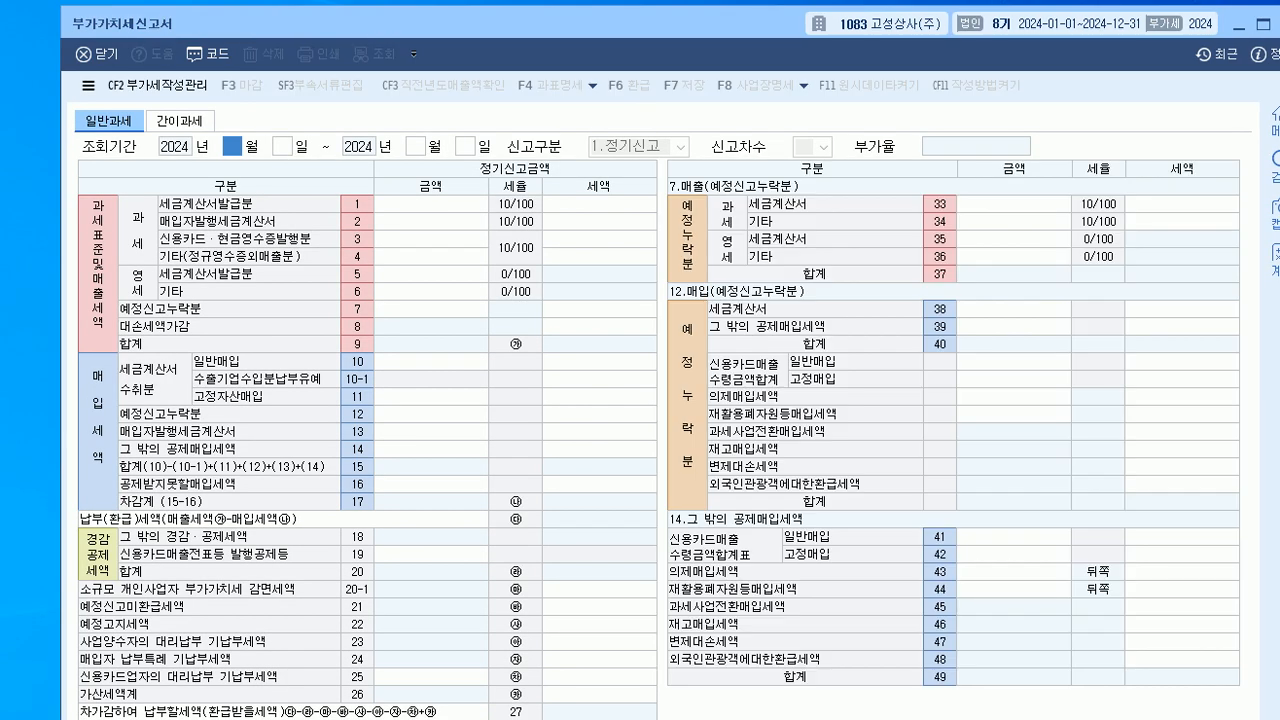
text(4)
key(Return)
key(Return)
text(6)
key(Return)
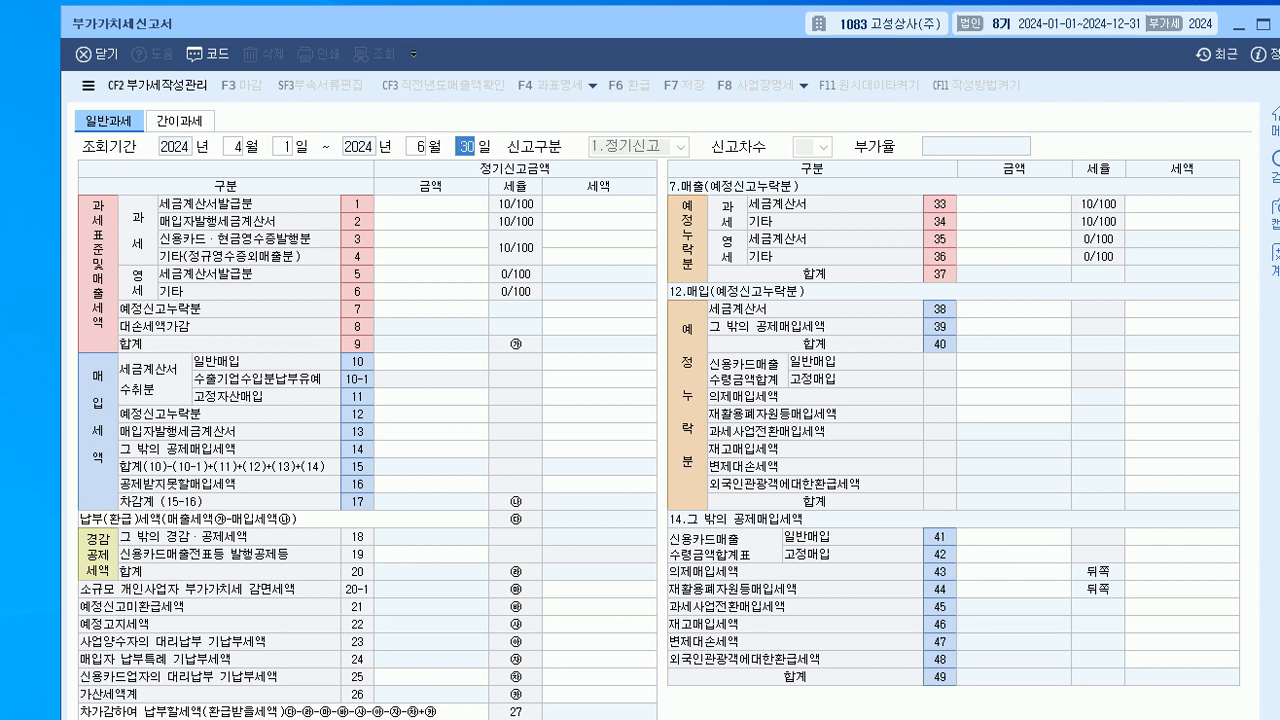
key(Return)
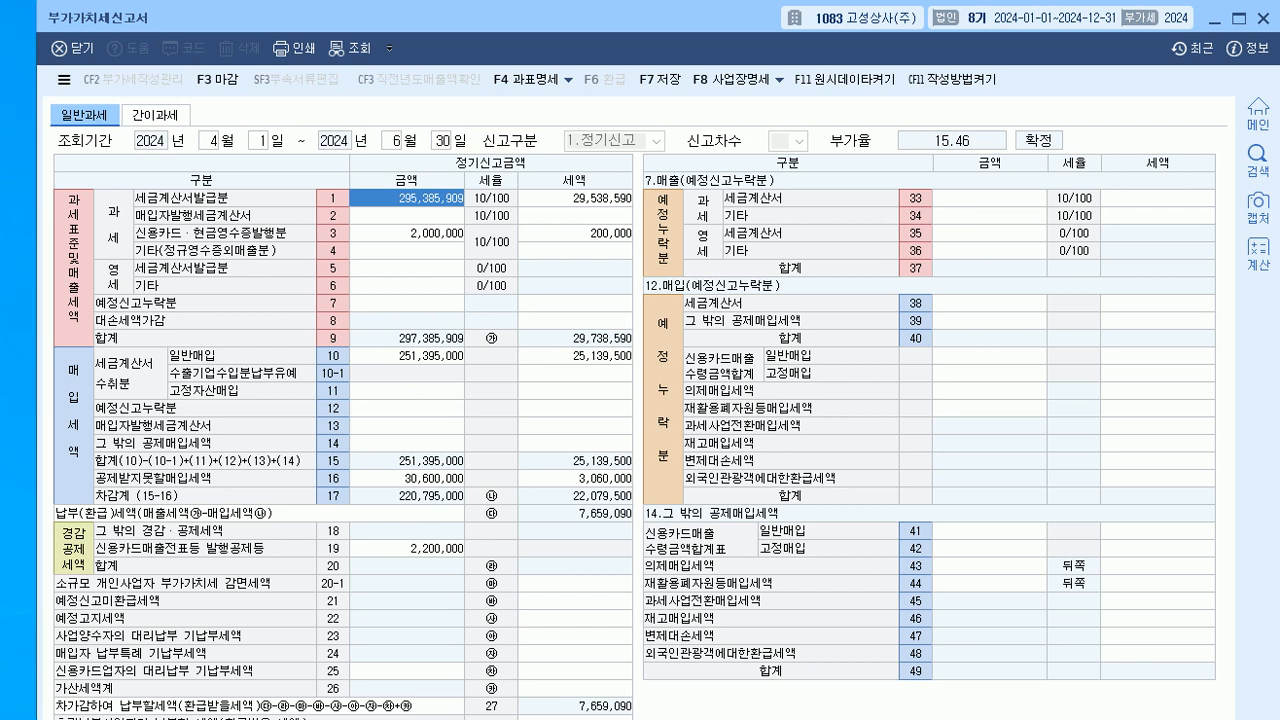
- Check the 세액 of the 공제받지못할매입세액 row (line 16) in the VAT return
click(575, 479)
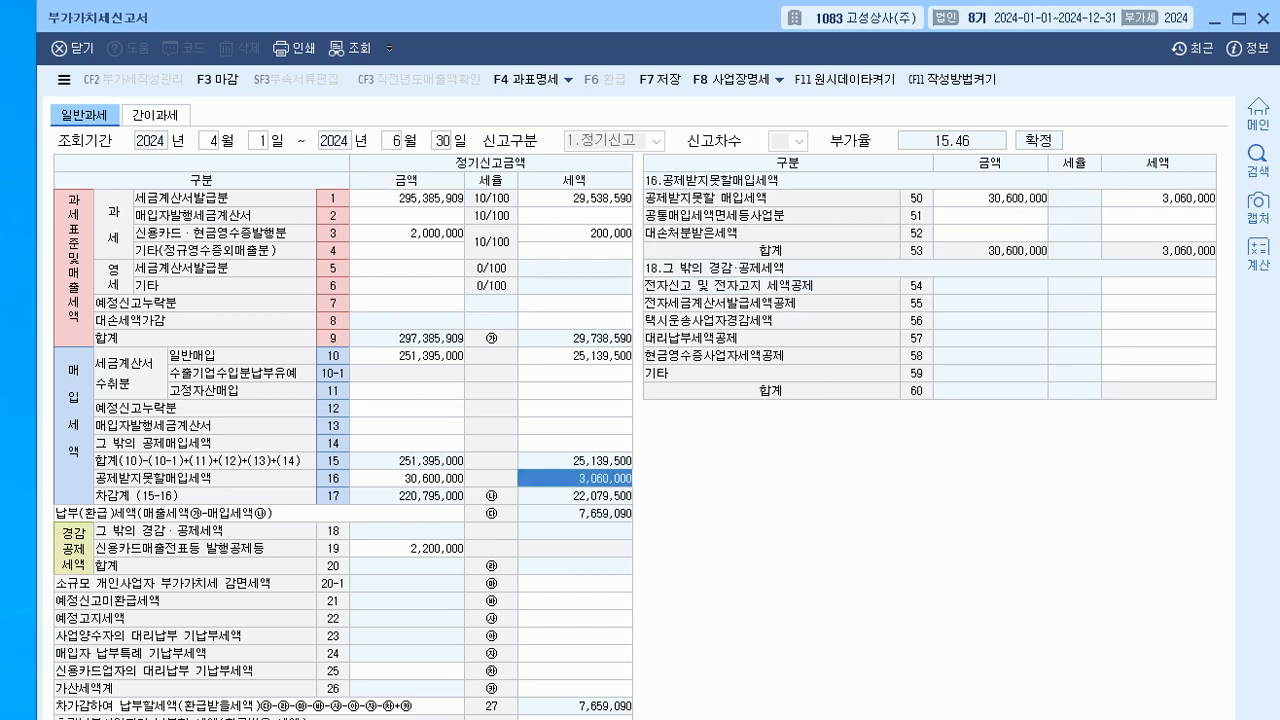
mouse_move(576, 495)
mouse_down()
mouse_move(546, 491)
mouse_move(496, 521)
mouse_up()
mouse_move(590, 496)
mouse_down()
mouse_move(540, 478)
mouse_move(610, 516)
mouse_move(640, 440)
mouse_move(508, 520)
mouse_move(636, 509)
mouse_up()
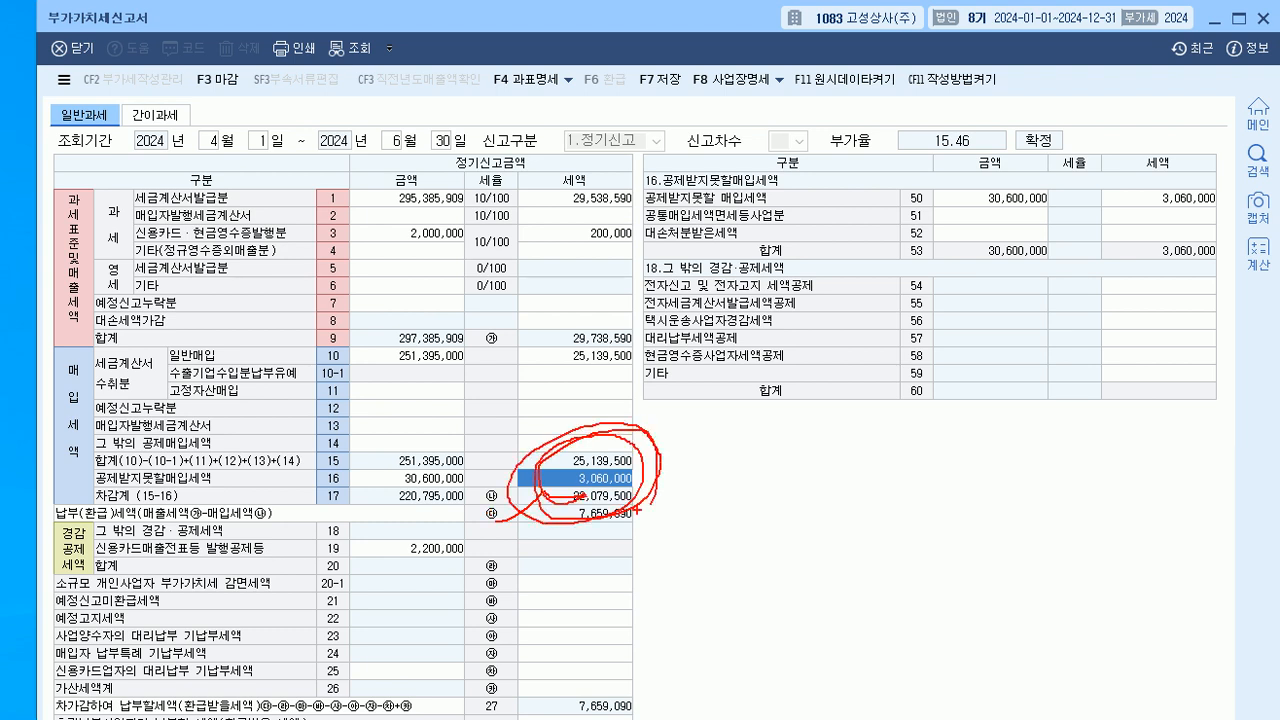
key(Escape)
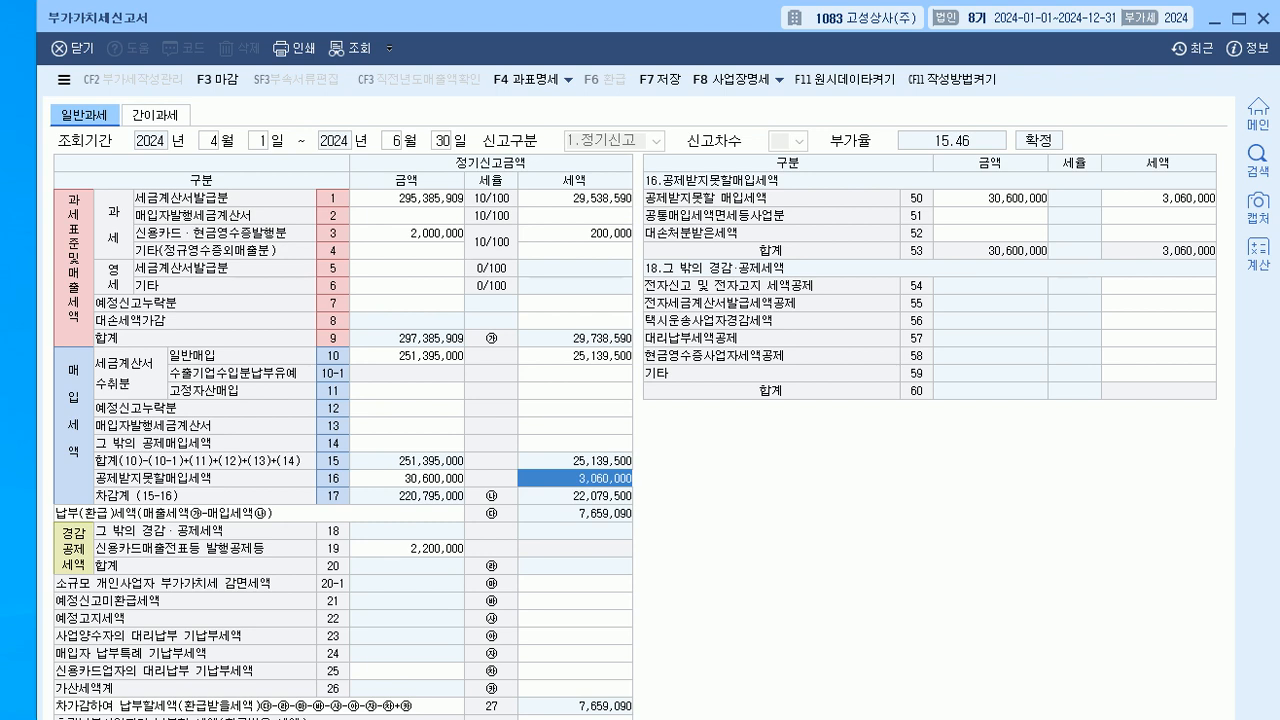
- Close the VAT return without saving and go back to the 회계관리 main menu
click(1266, 18)
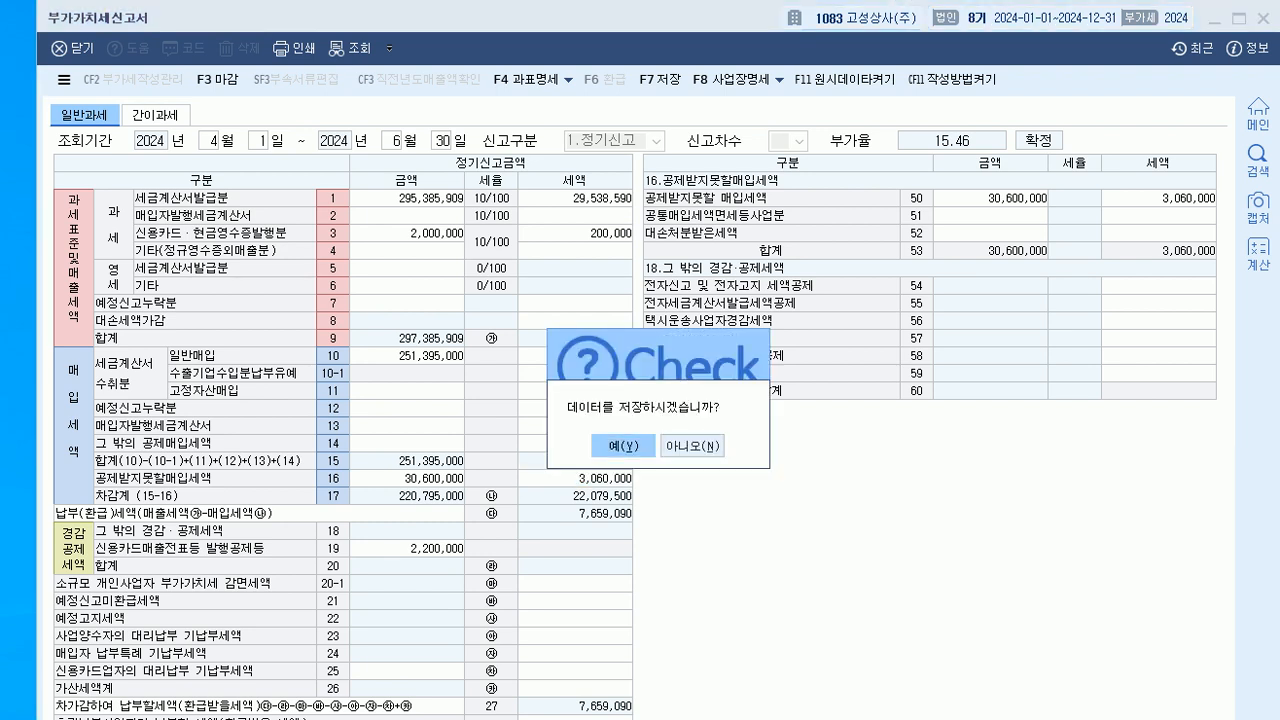
key(n)
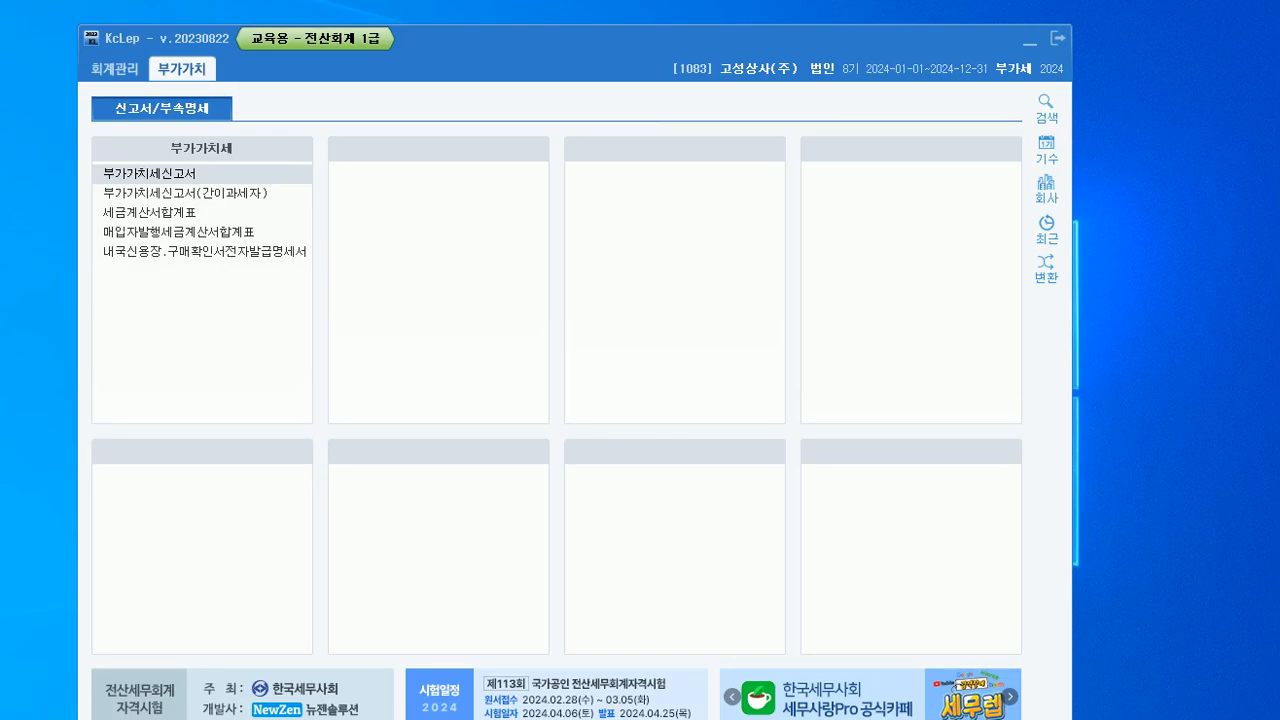
click(94, 52)
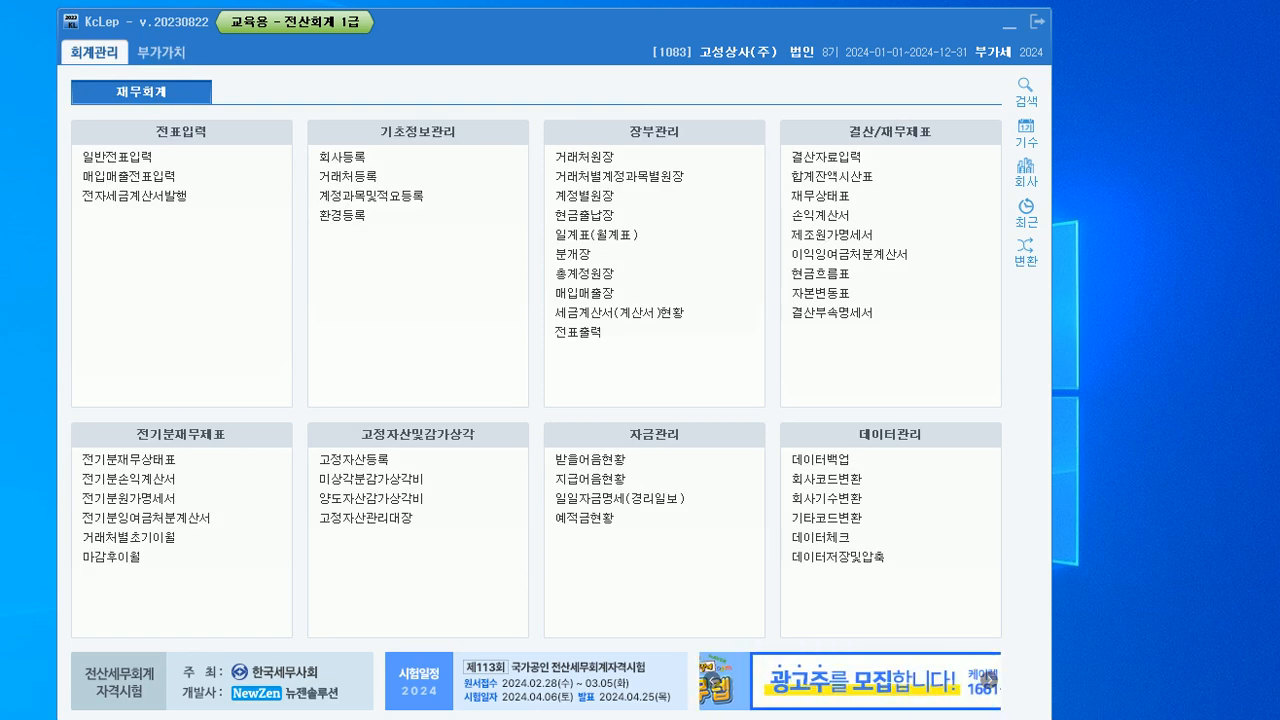